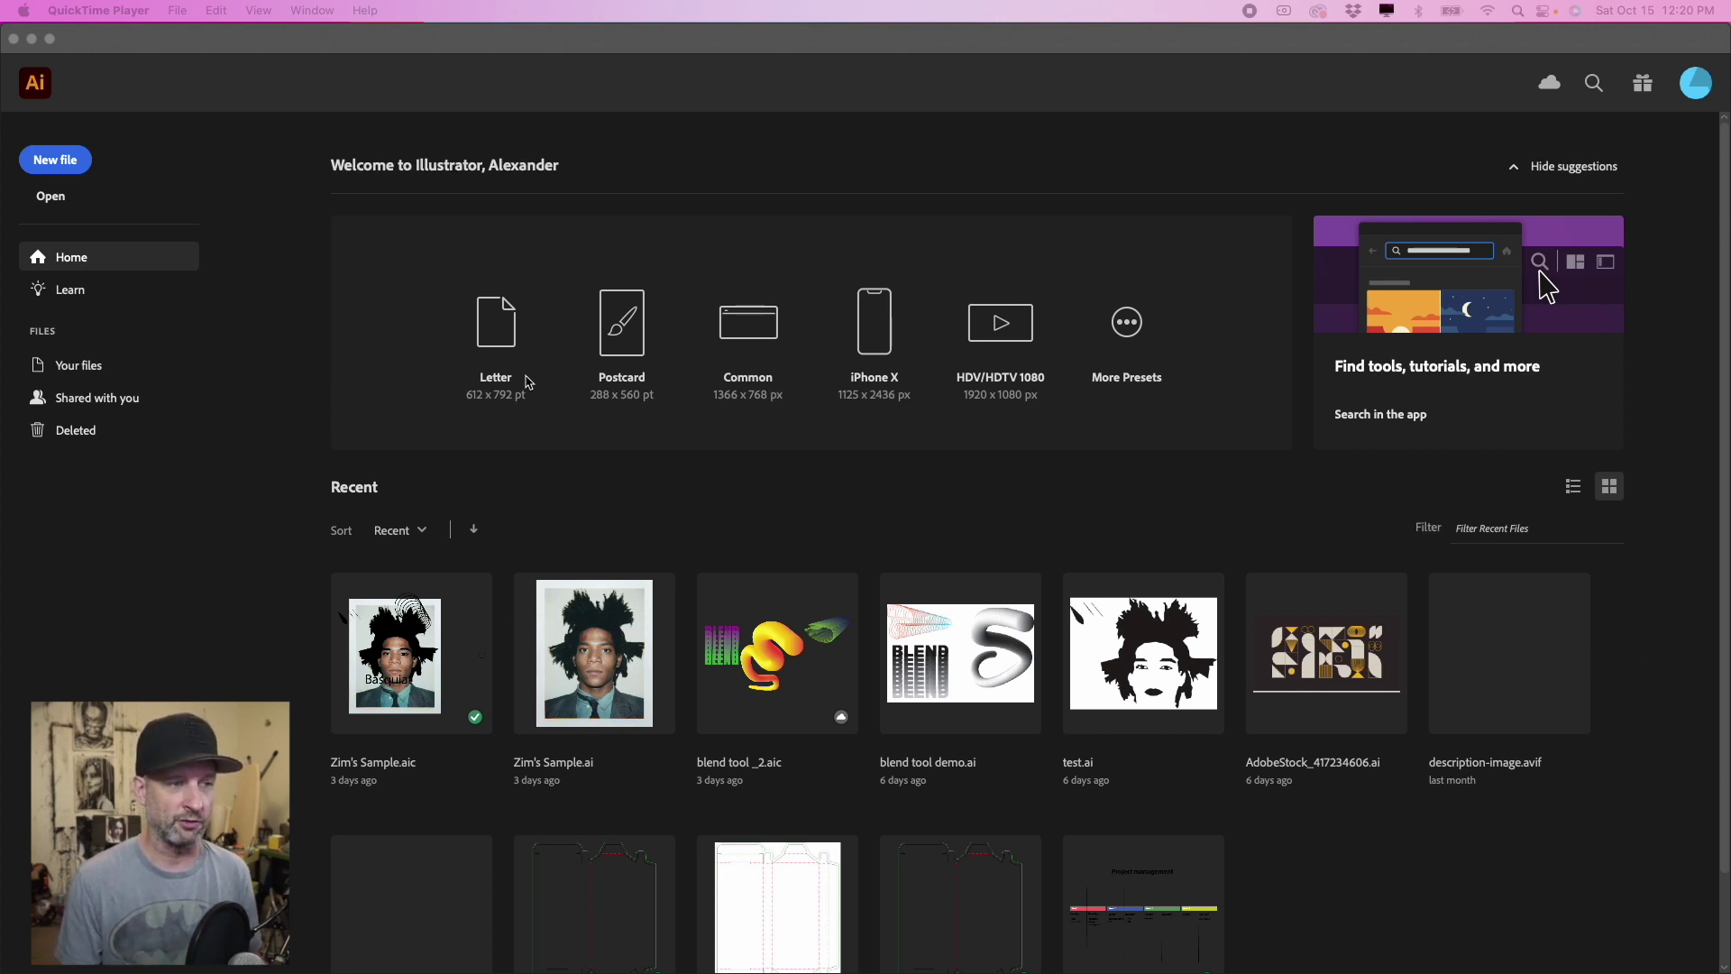
# Step: Create a new Letter document and show Transparency as a floating panel beside the artboard
pyautogui.click(487, 333)
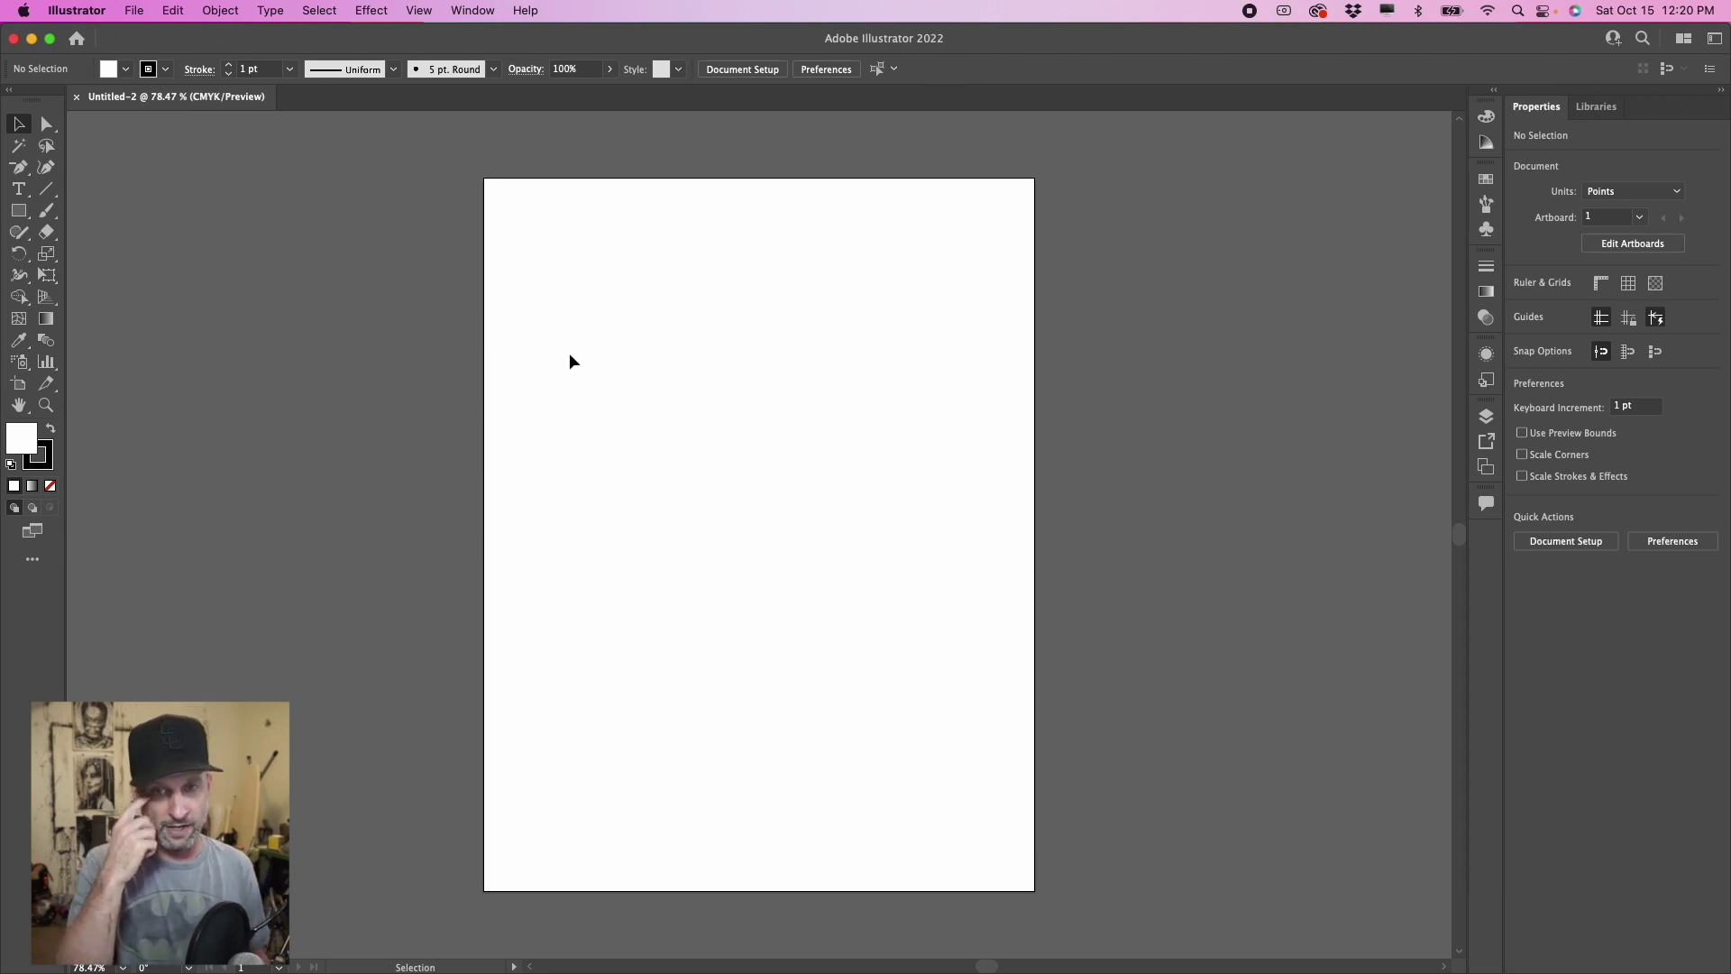
pyautogui.click(473, 10)
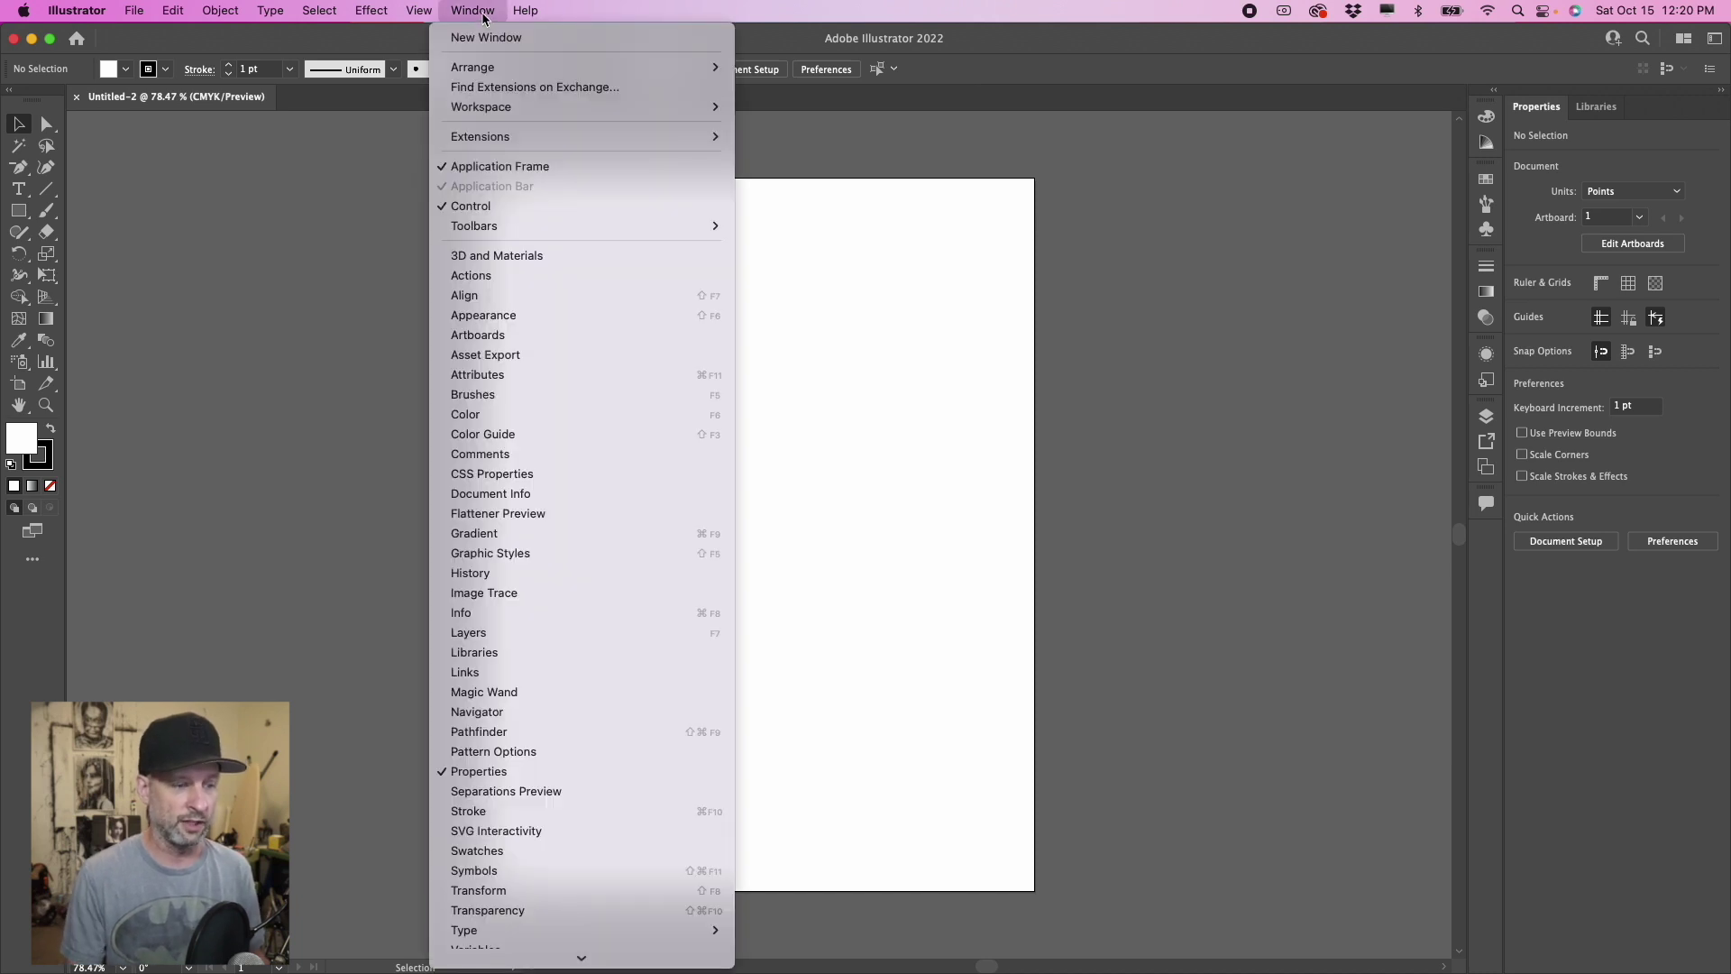
pyautogui.click(549, 912)
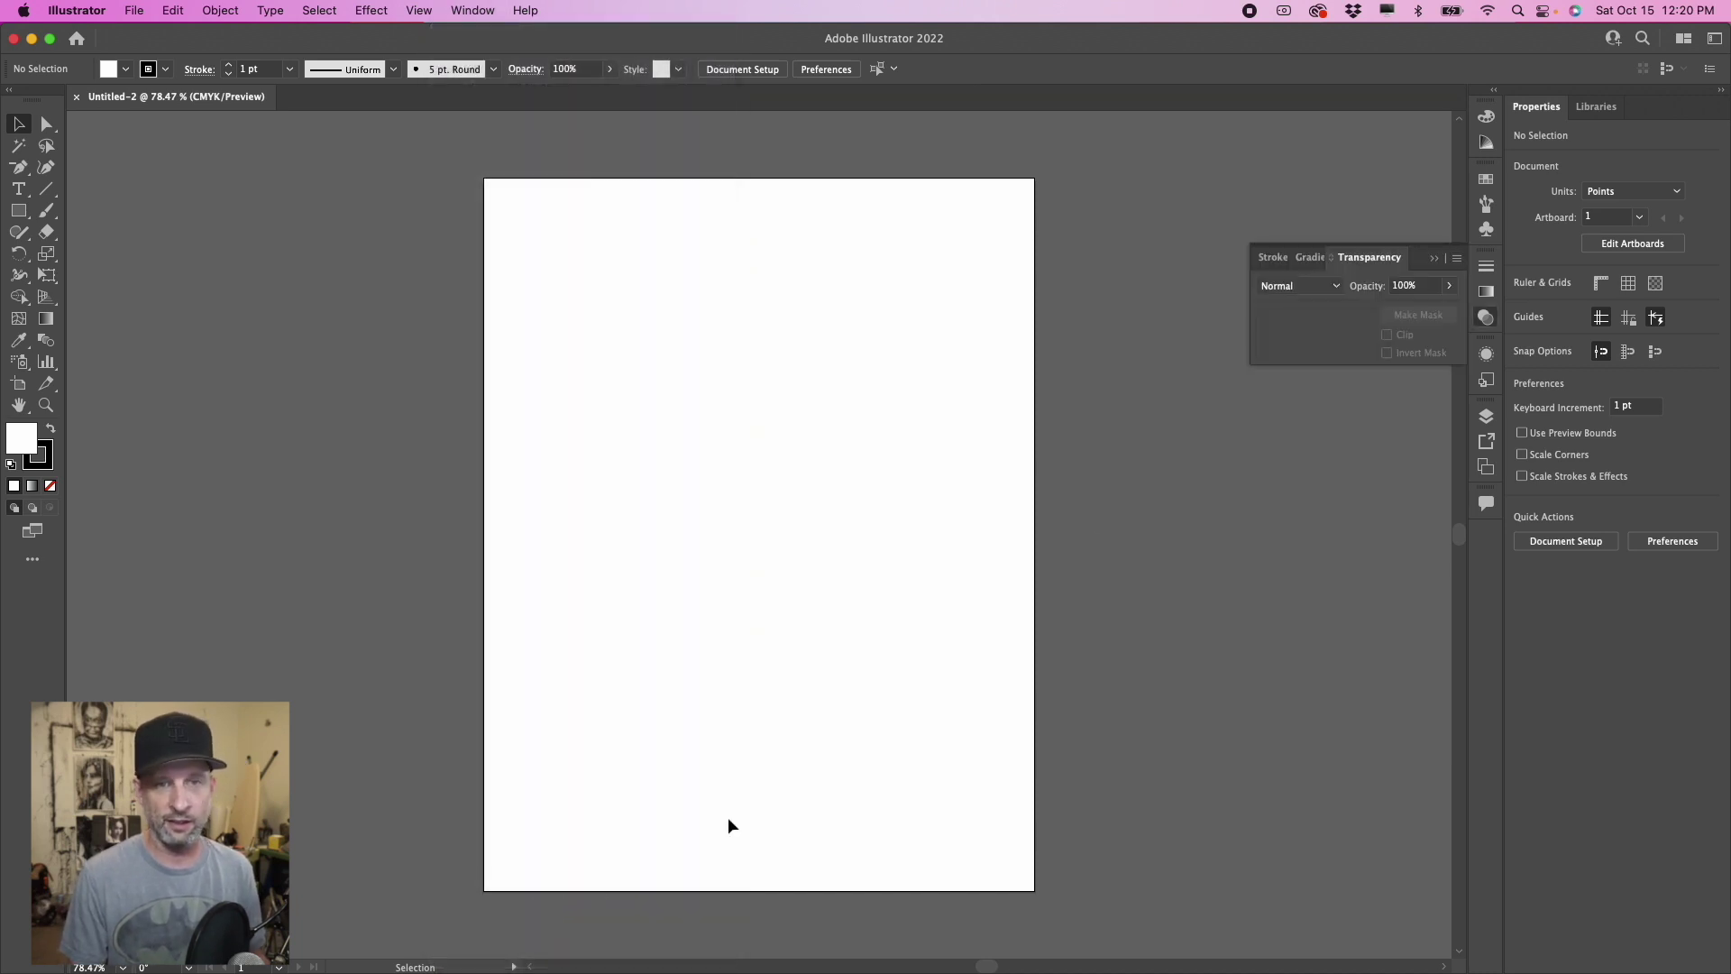
pyautogui.moveTo(1384, 261)
pyautogui.mouseDown()
pyautogui.moveTo(1299, 260)
pyautogui.moveTo(1196, 160)
pyautogui.mouseUp()
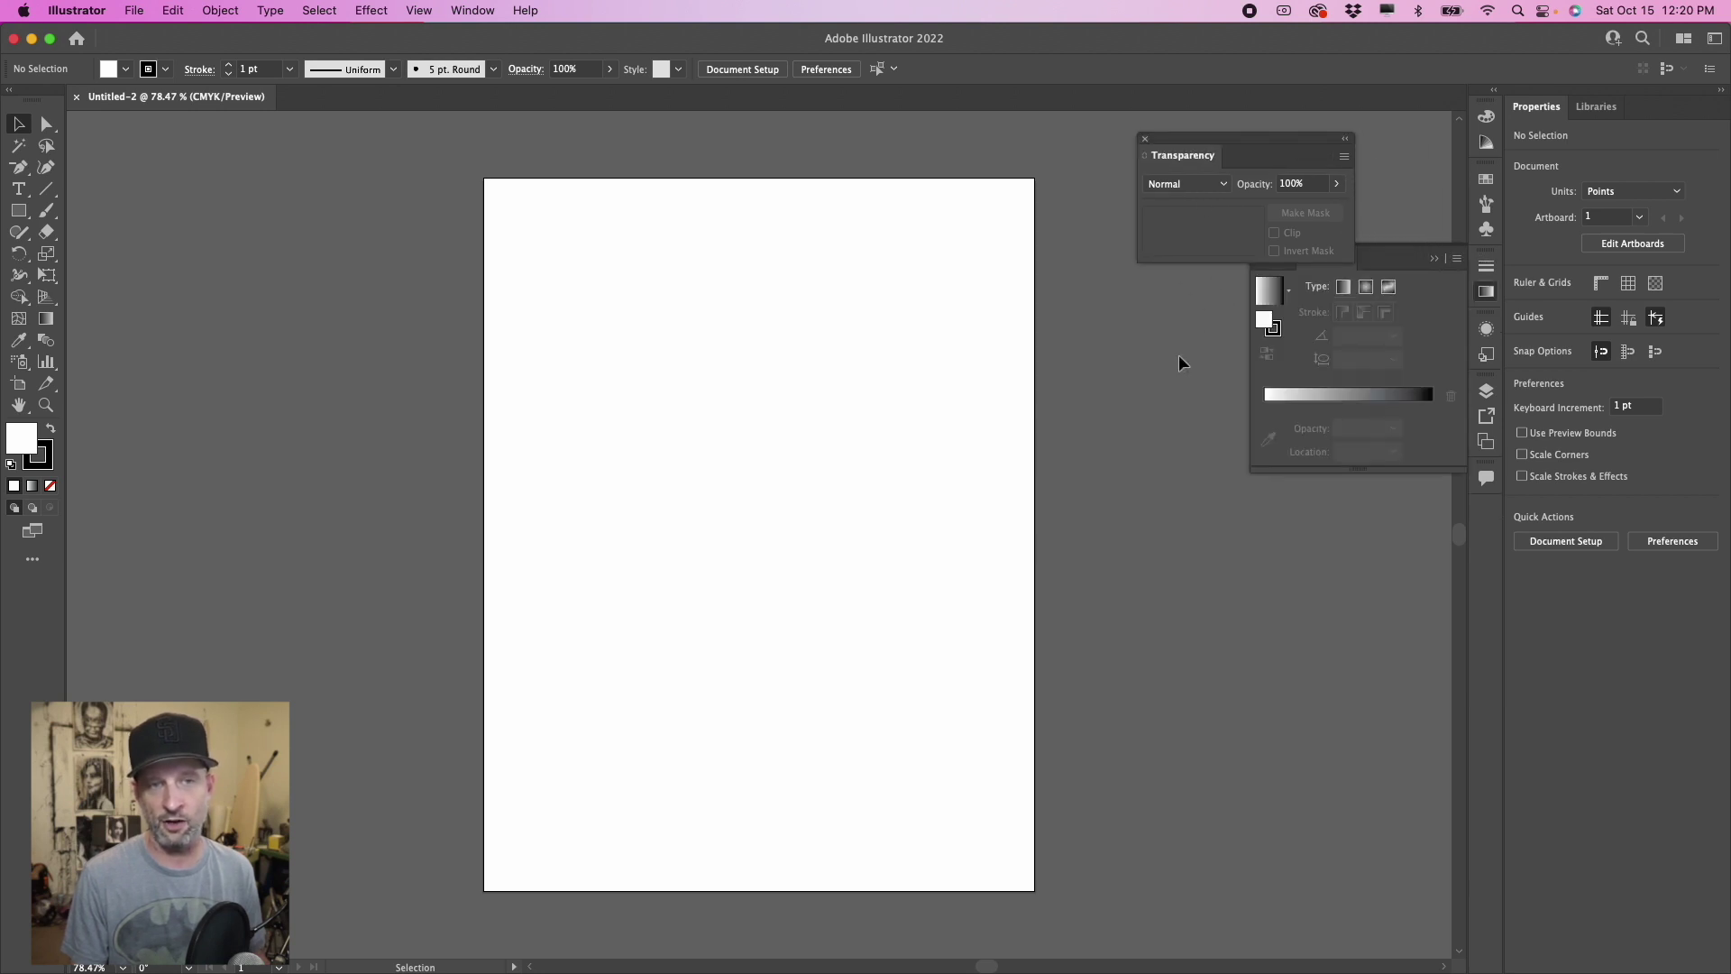
pyautogui.click(1434, 257)
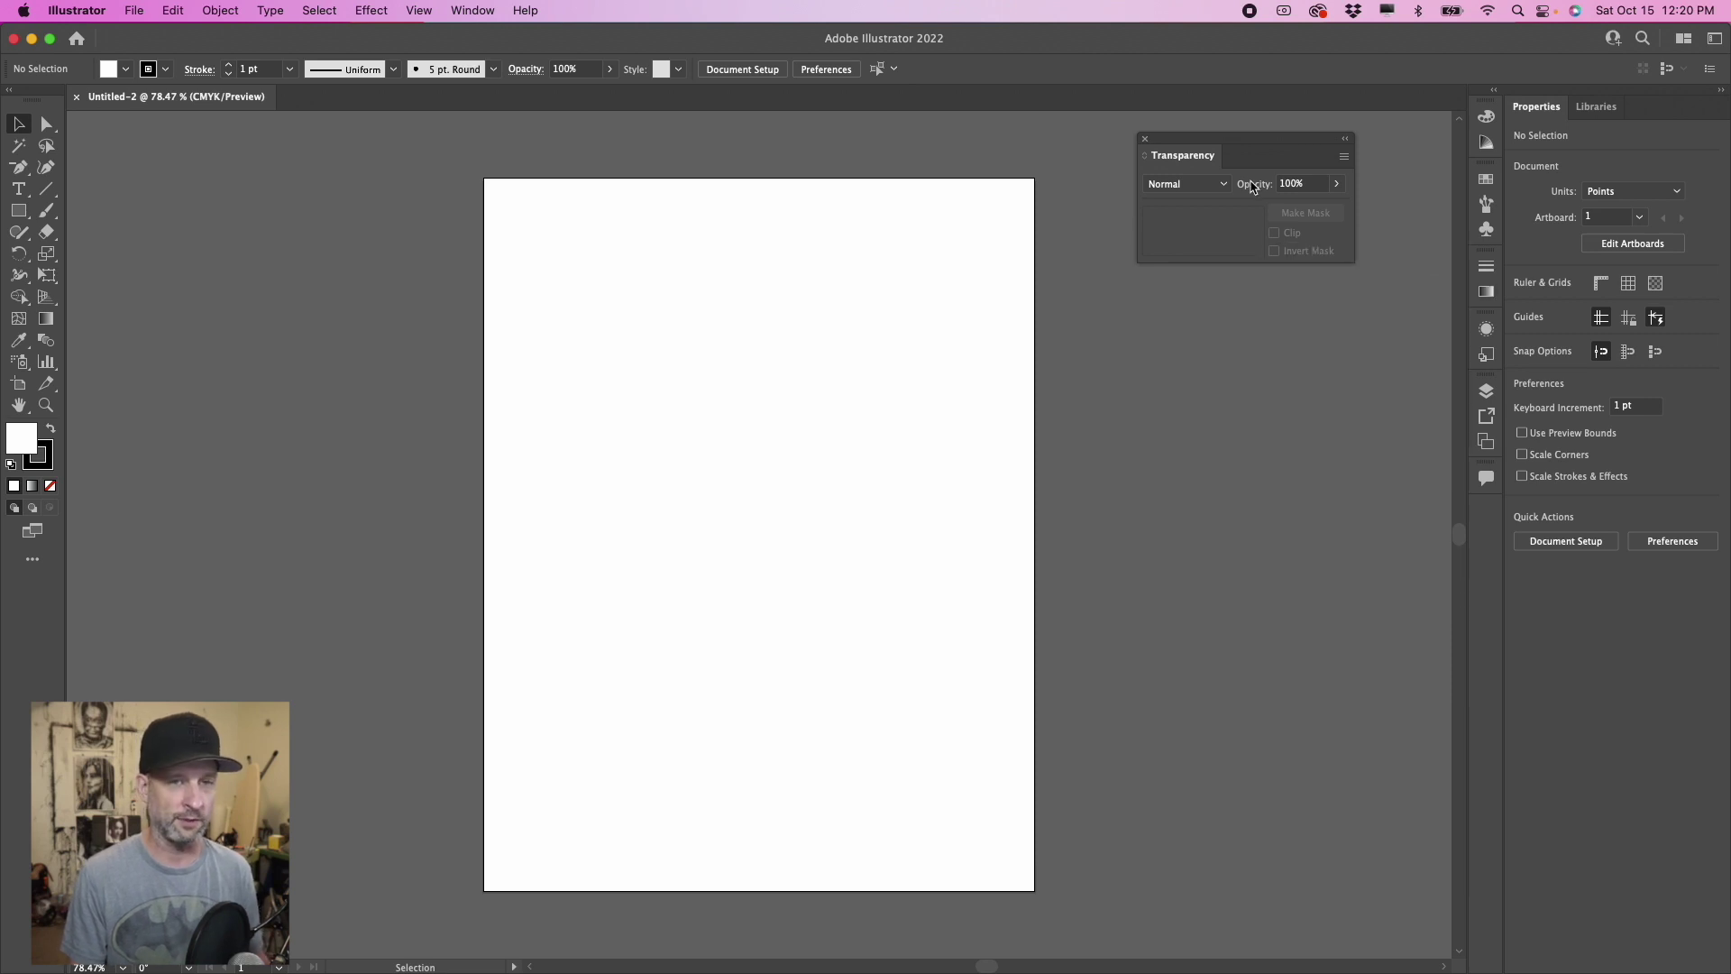
pyautogui.moveTo(1261, 142); pyautogui.dragTo(1223, 144)
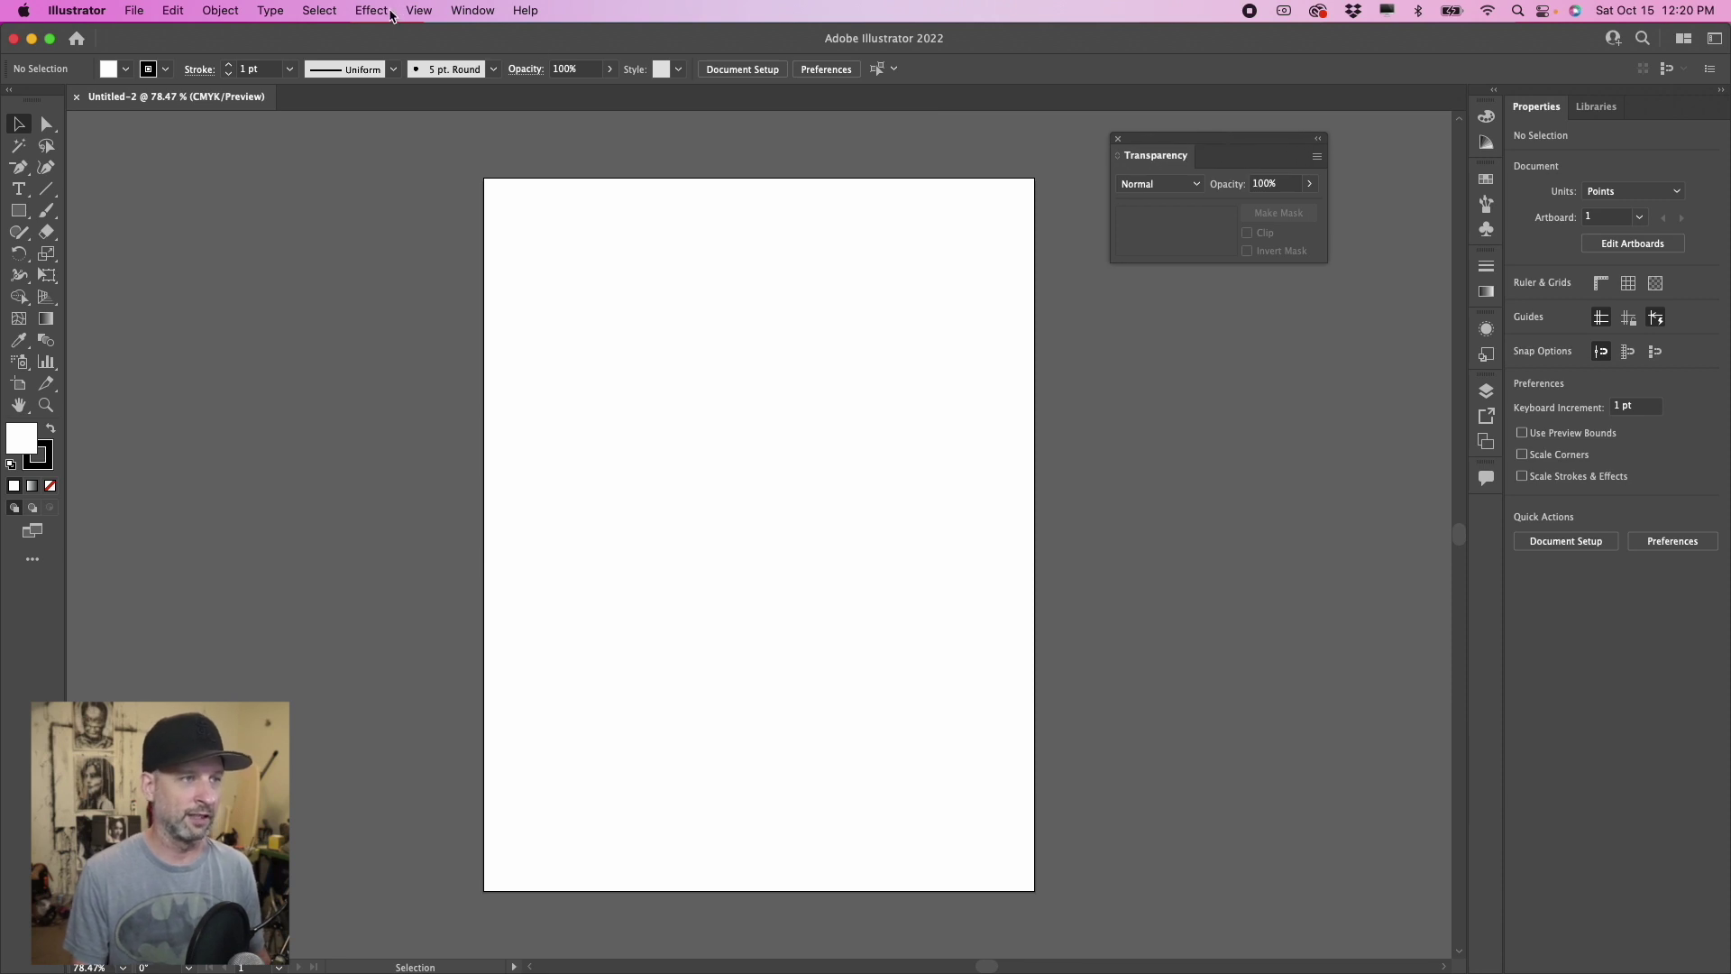
# Step: Show Gradient as a floating panel and arrange it directly below the Transparency panel beside the artboard
pyautogui.click(478, 12)
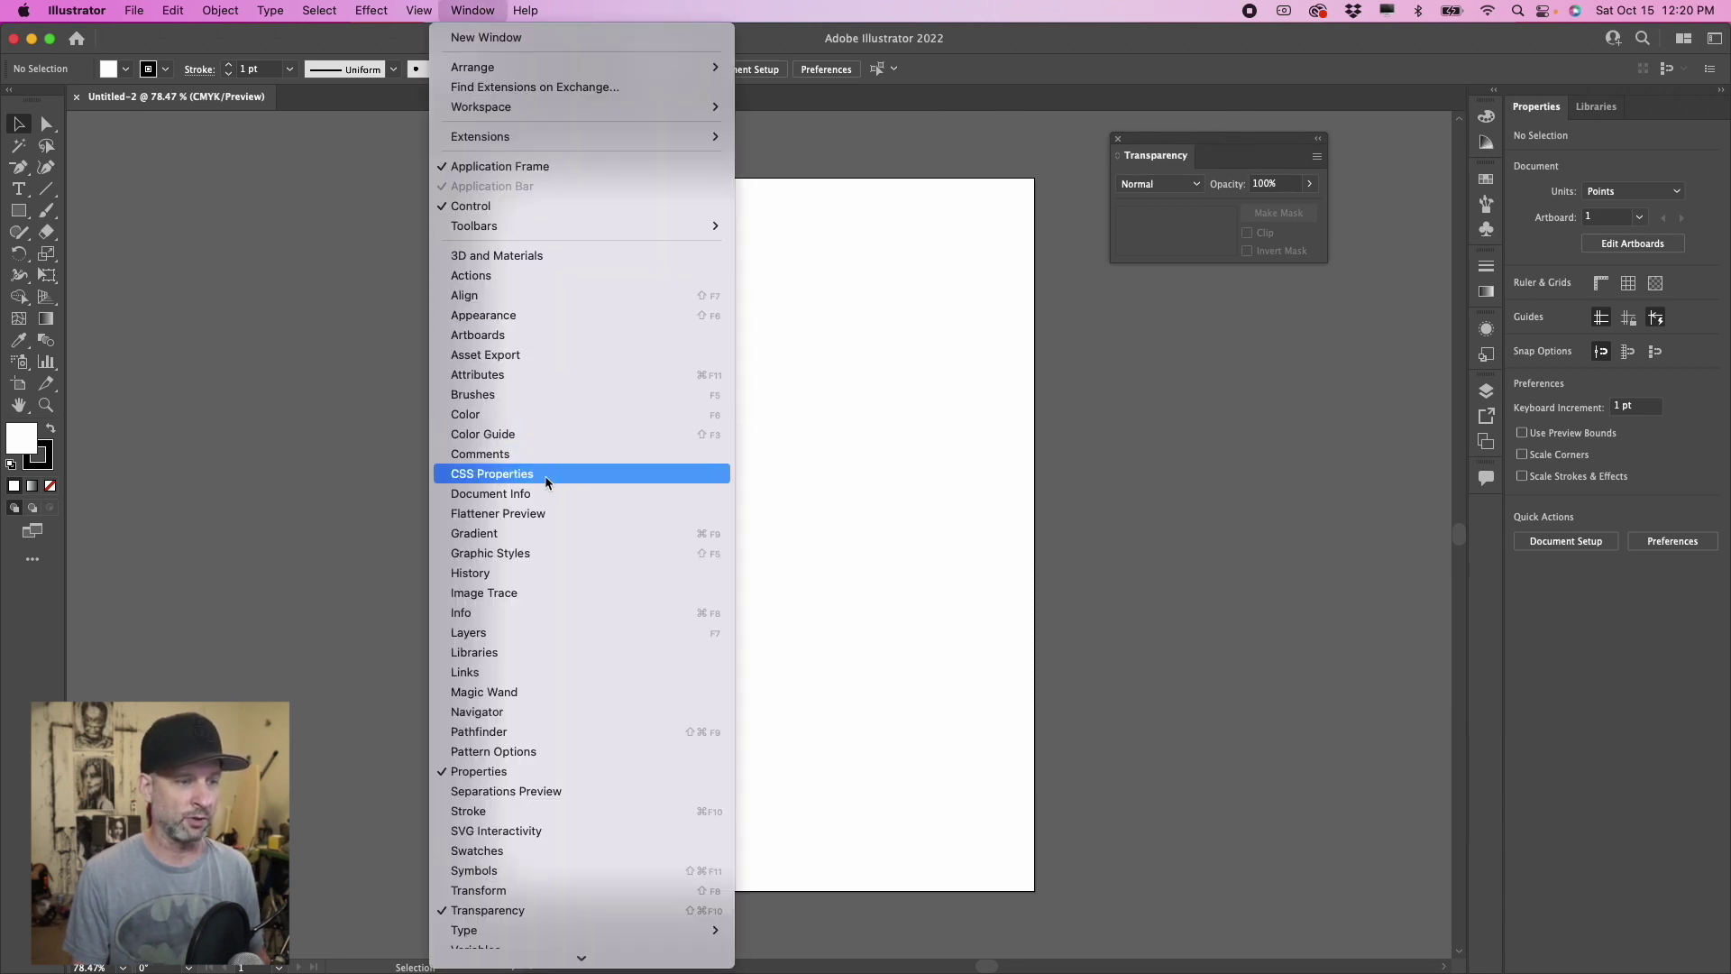
pyautogui.click(553, 532)
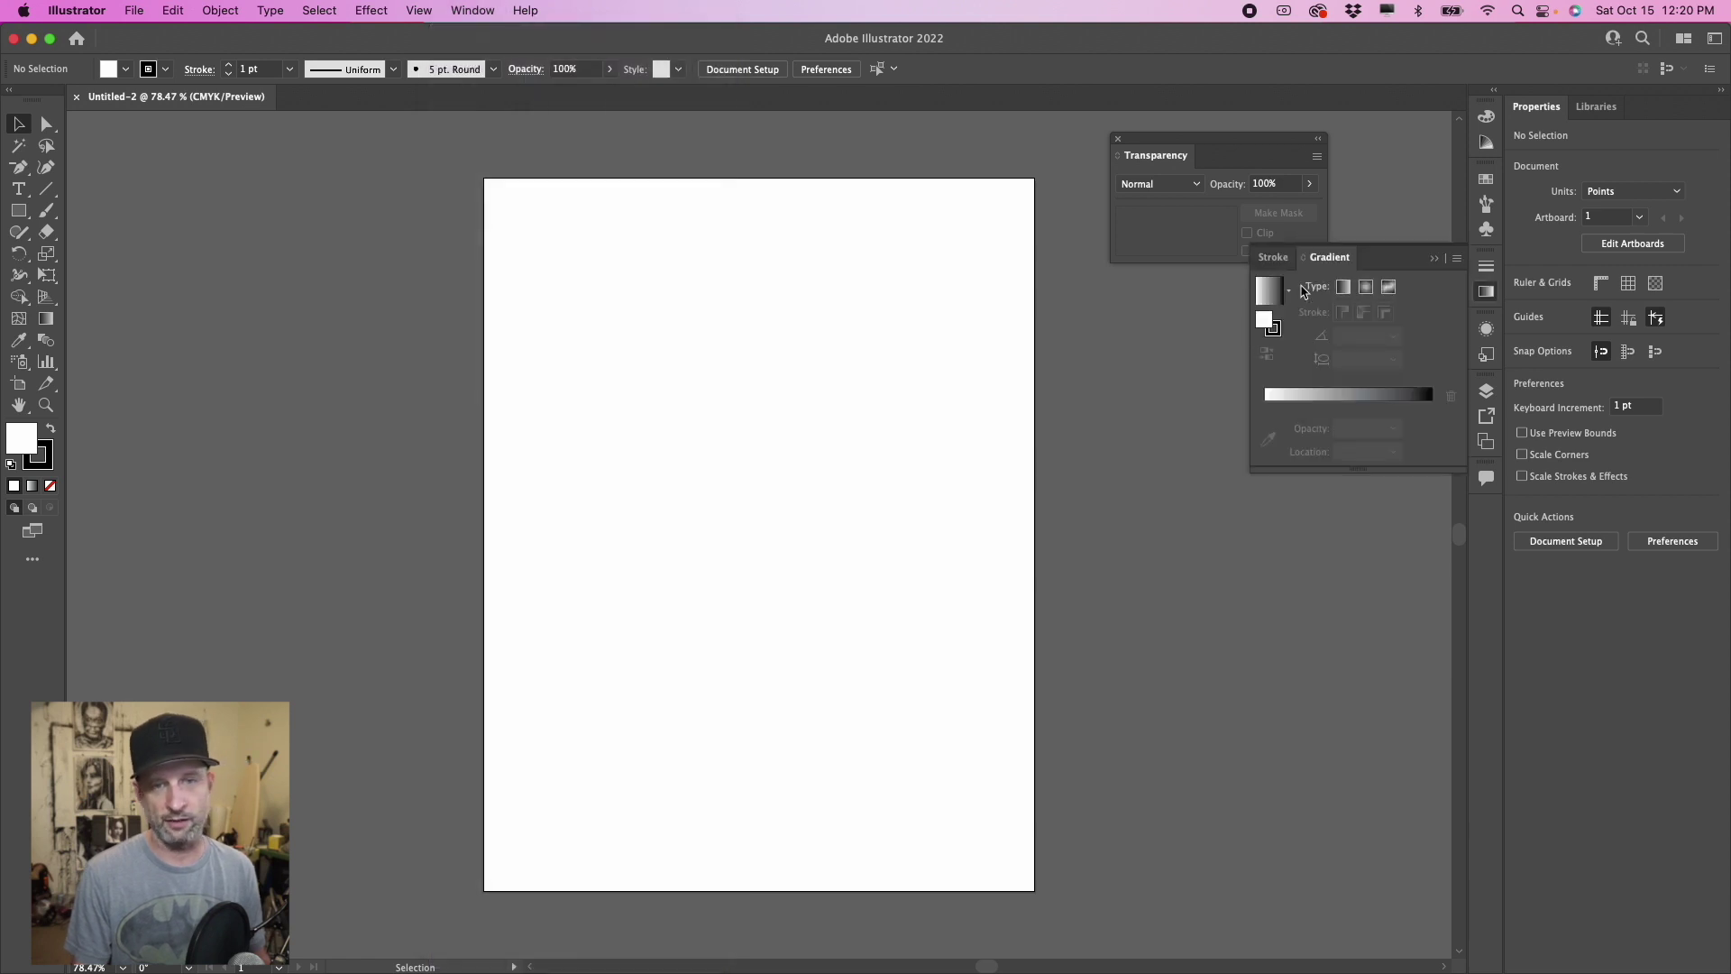
pyautogui.moveTo(1324, 260)
pyautogui.mouseDown()
pyautogui.moveTo(1319, 306)
pyautogui.moveTo(1211, 362)
pyautogui.moveTo(1156, 353)
pyautogui.mouseUp()
pyautogui.click(1433, 258)
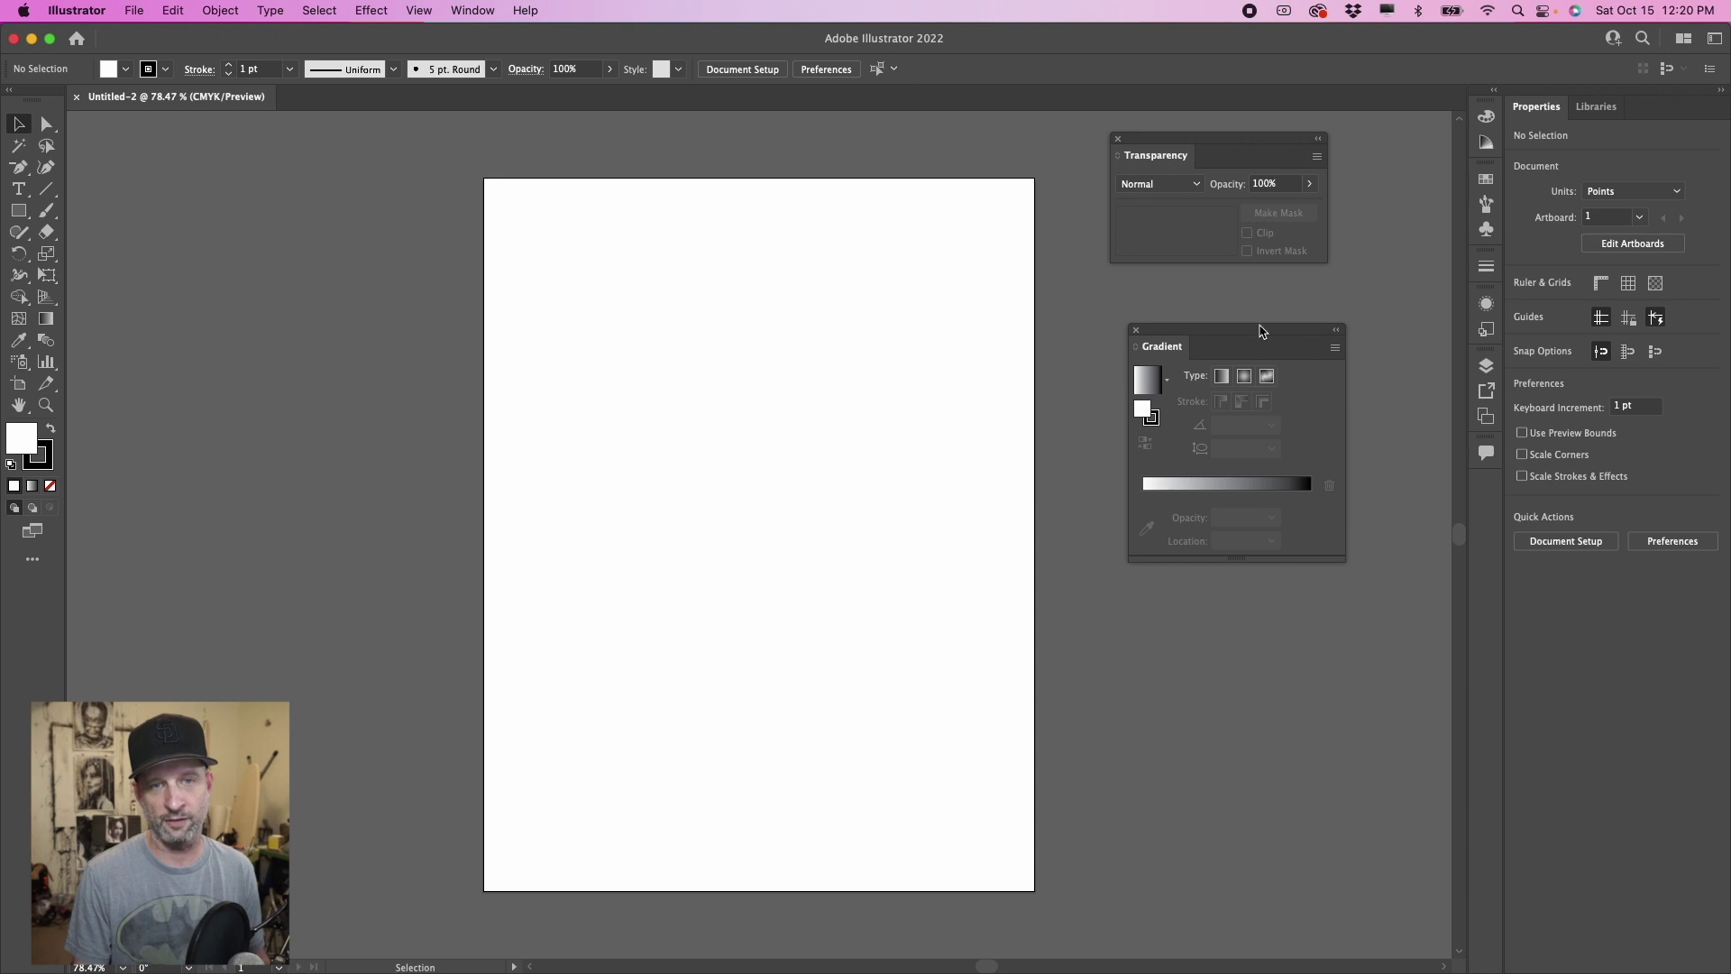
pyautogui.moveTo(1261, 331); pyautogui.dragTo(1341, 376)
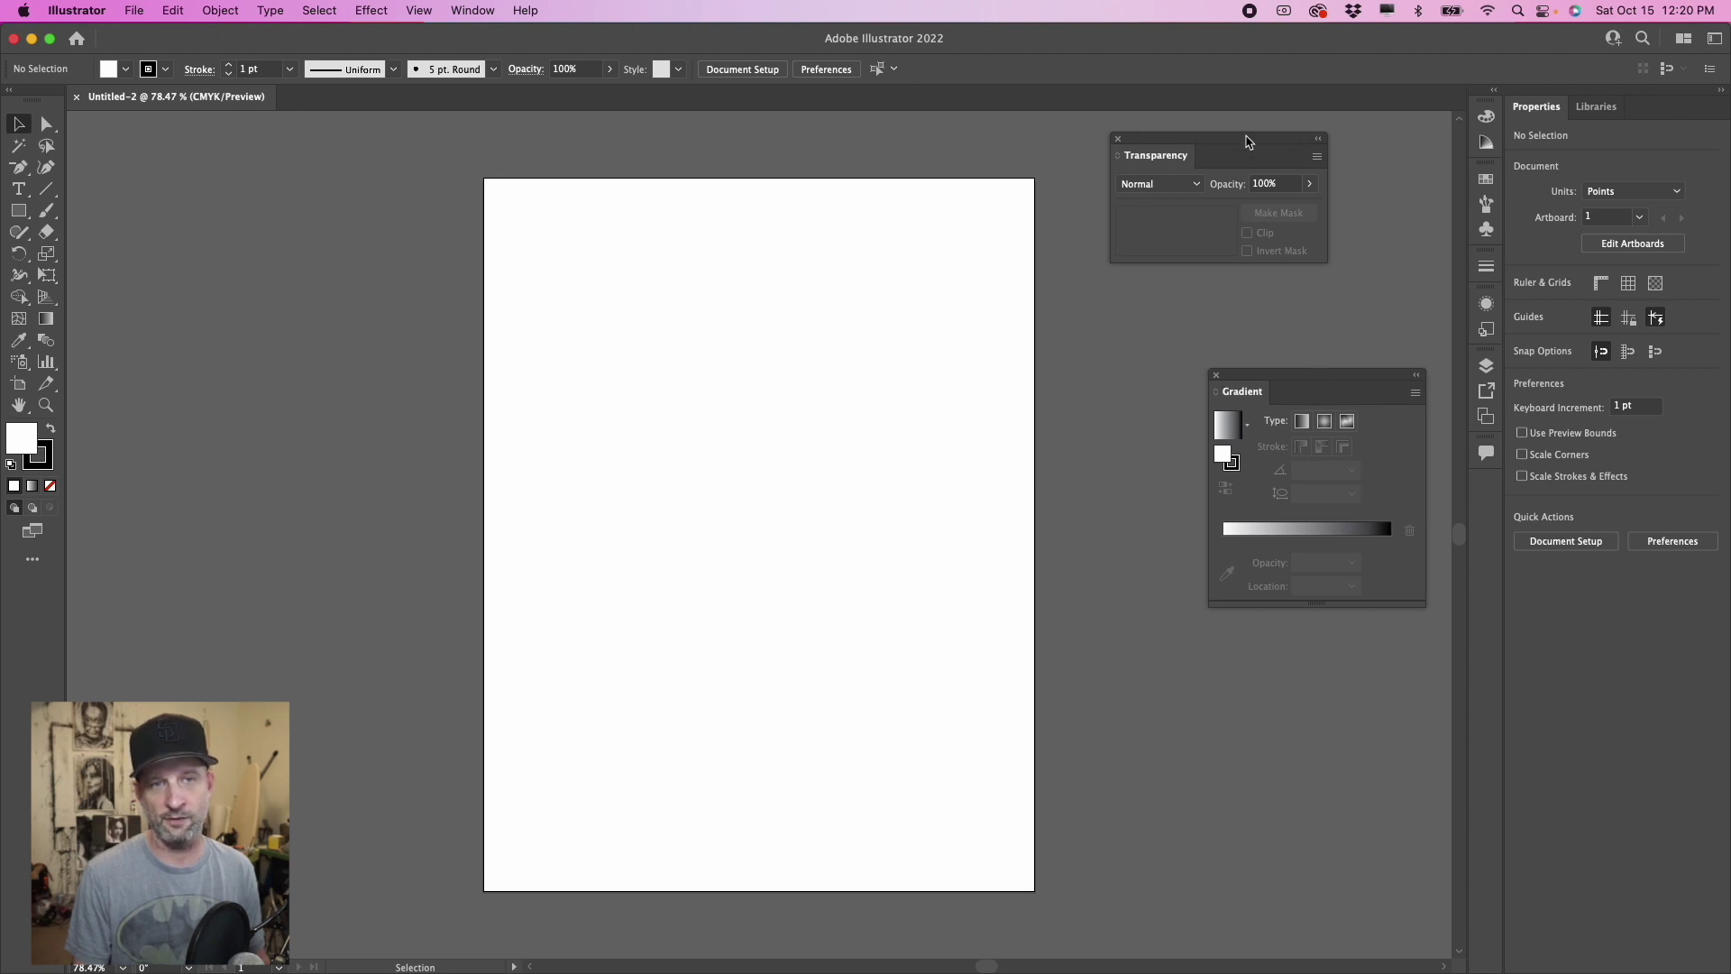
pyautogui.moveTo(1247, 142); pyautogui.dragTo(1345, 134)
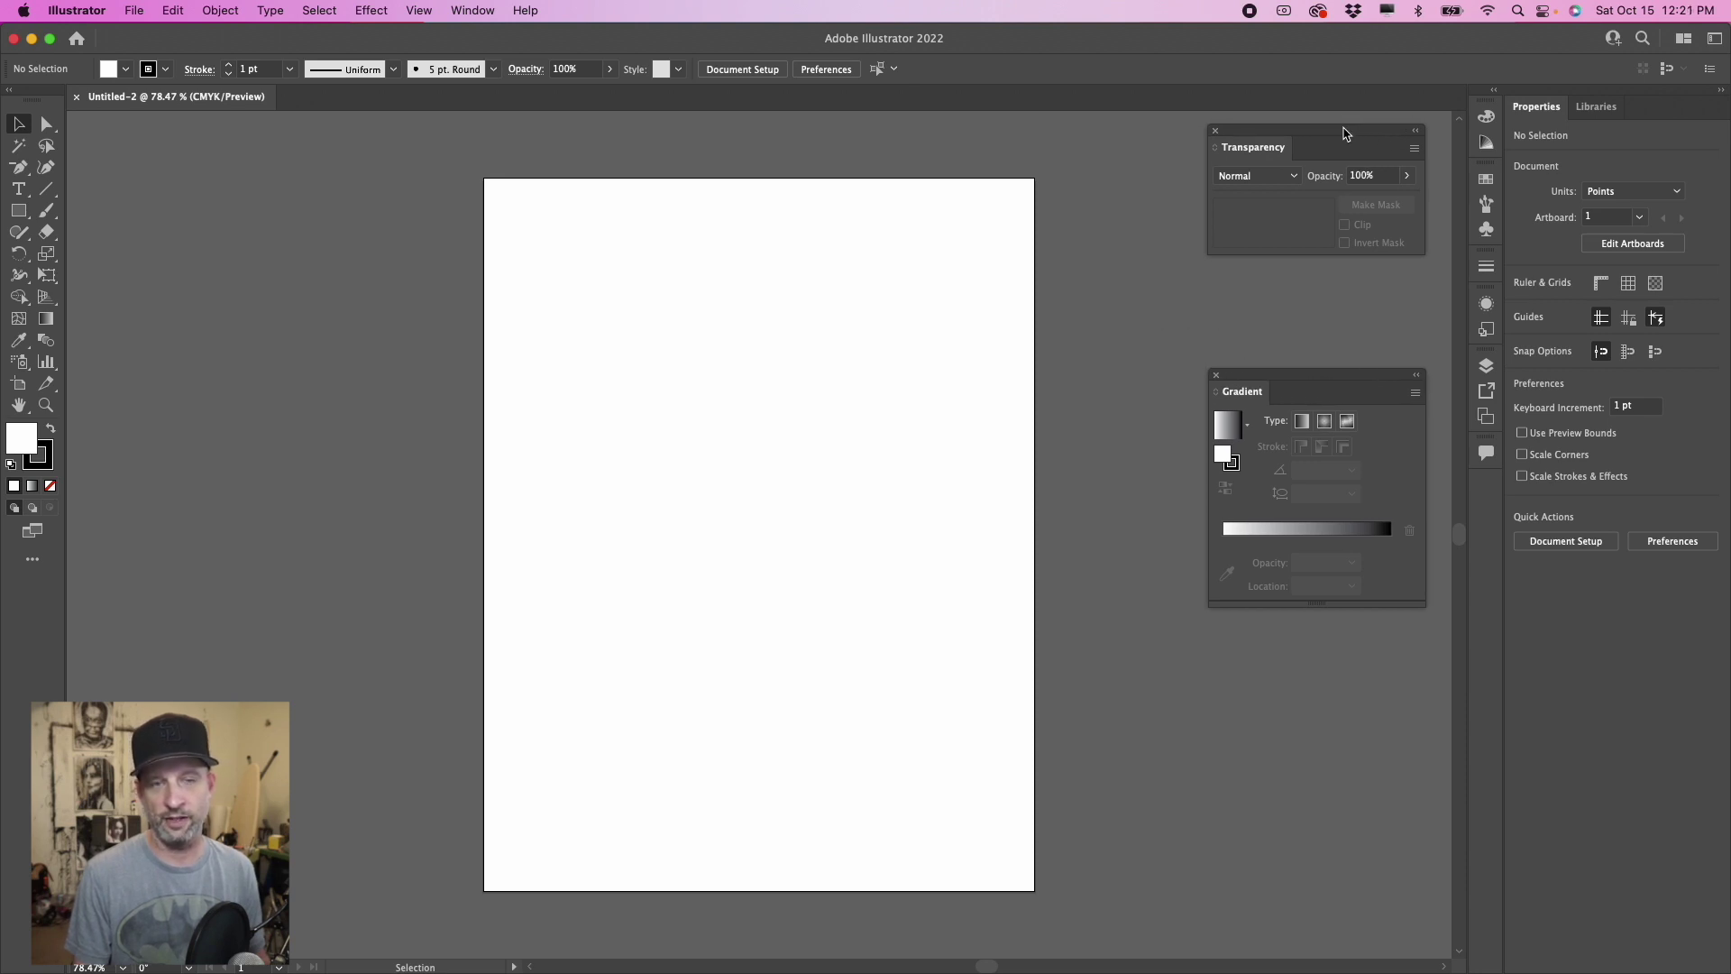
pyautogui.moveTo(1341, 381); pyautogui.dragTo(1341, 294)
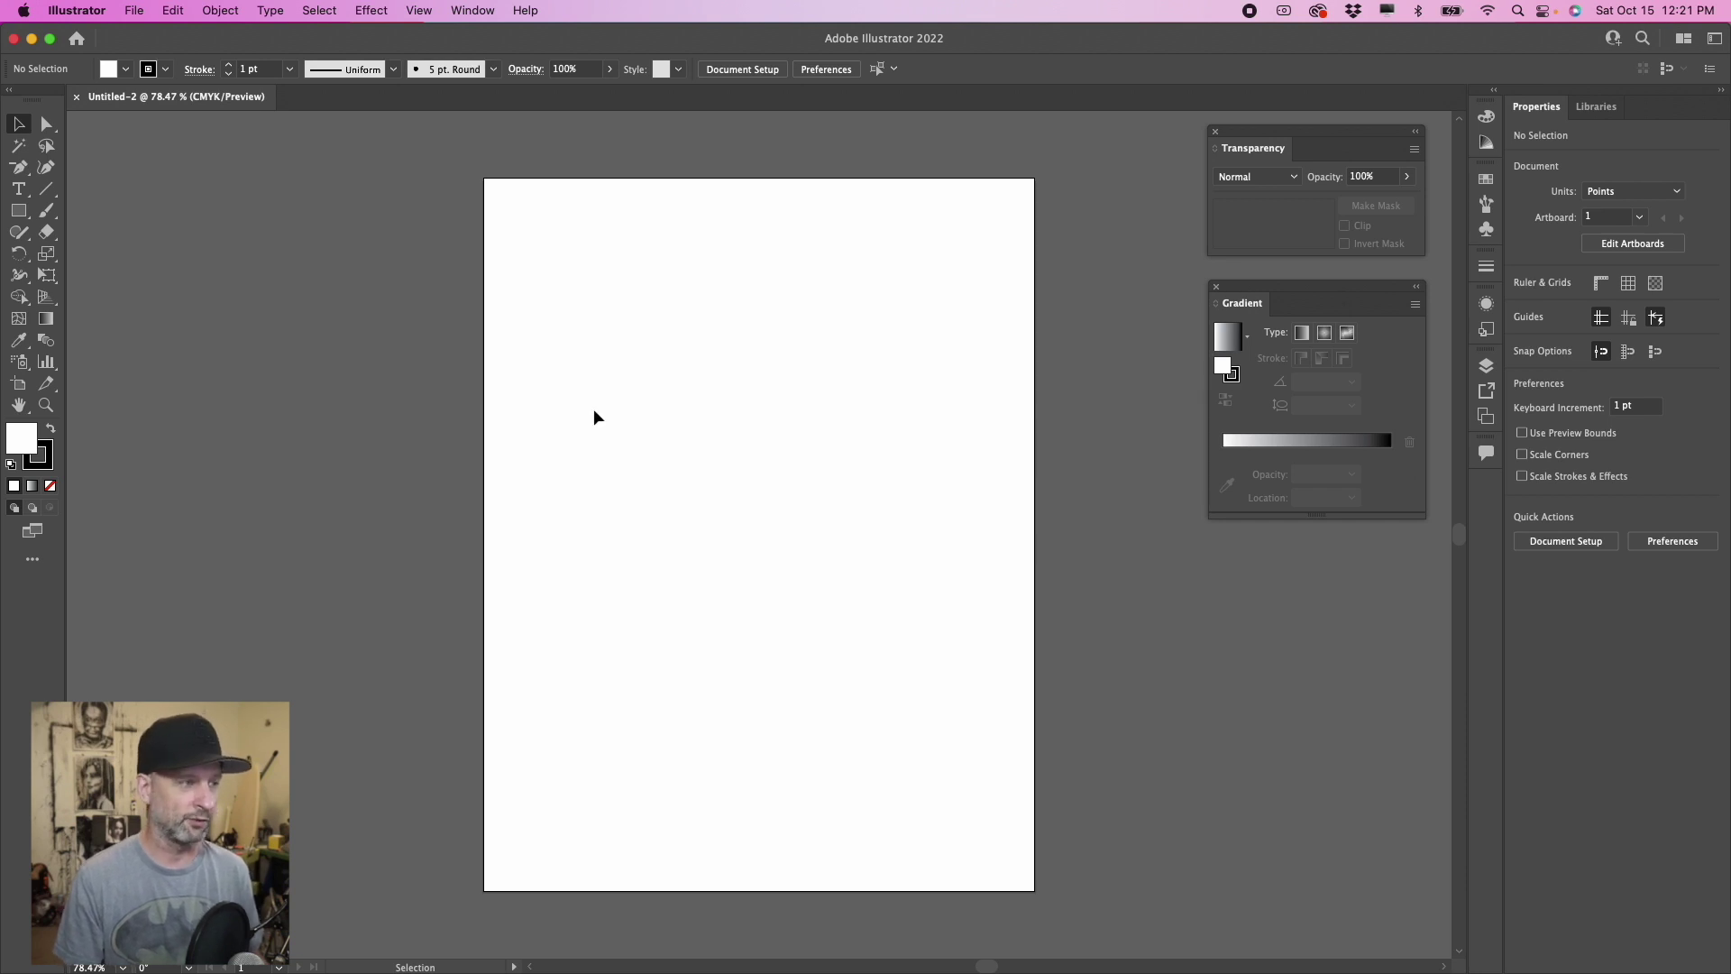
# Step: Draw a rectangle about 189 by 209 pt in the artboard's lower half and fill it with orange FF9933
pyautogui.click(22, 214)
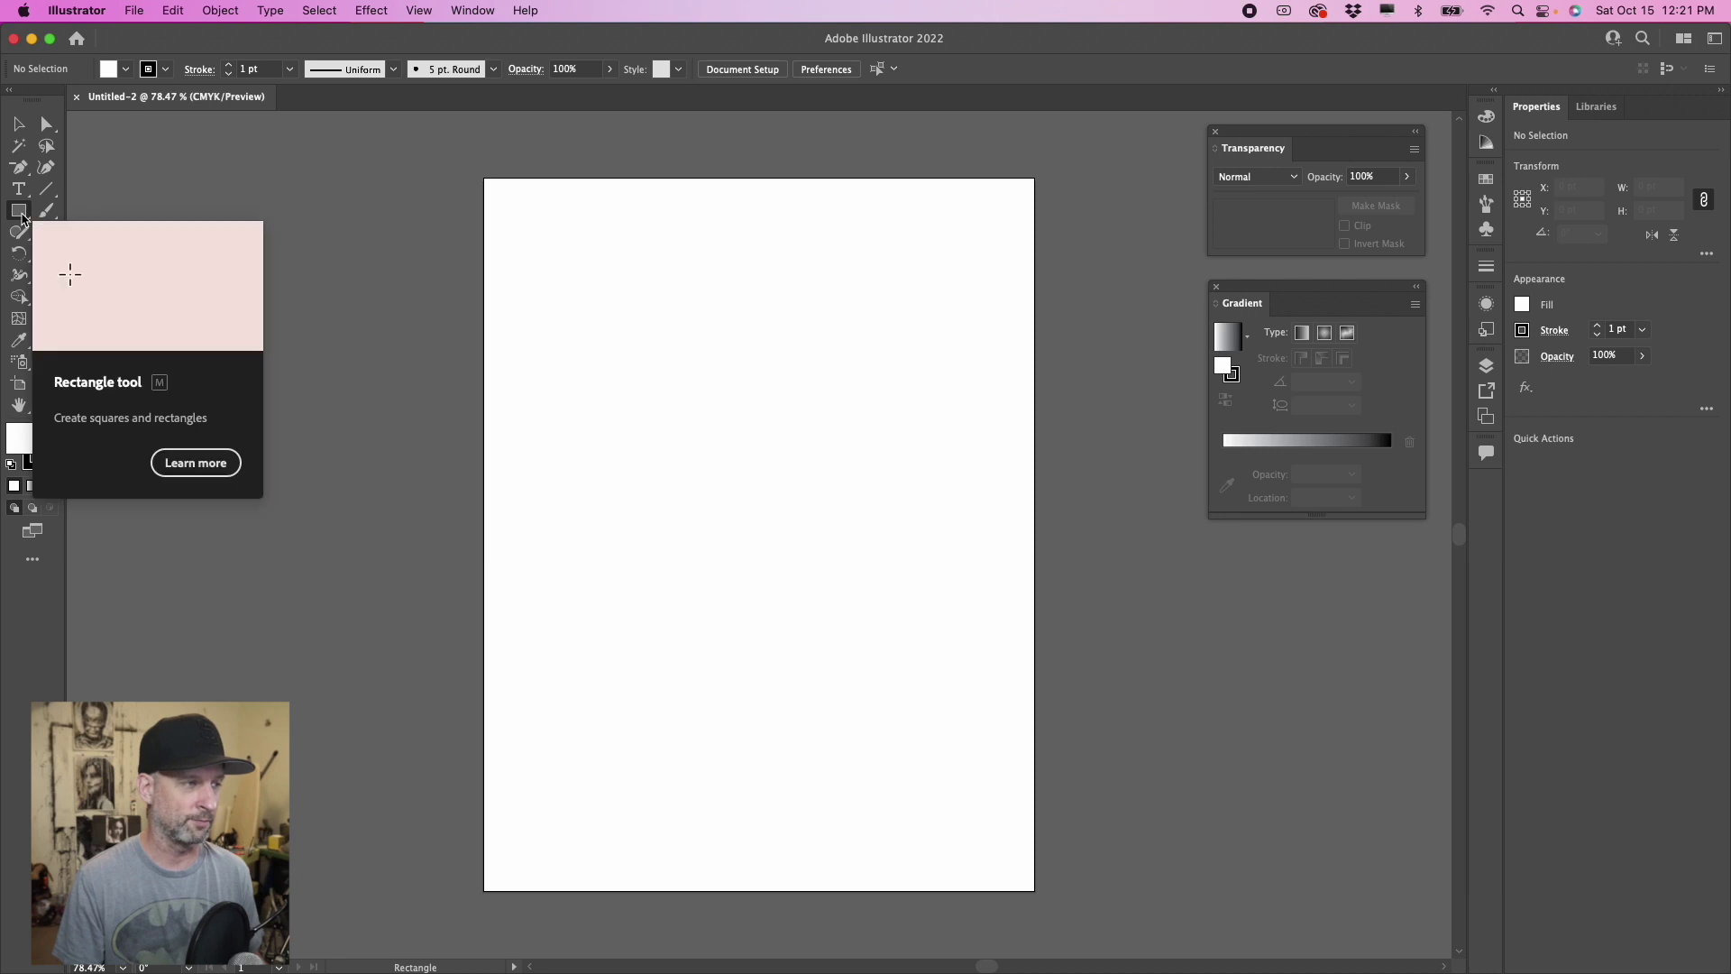
pyautogui.moveTo(665, 550); pyautogui.dragTo(835, 738)
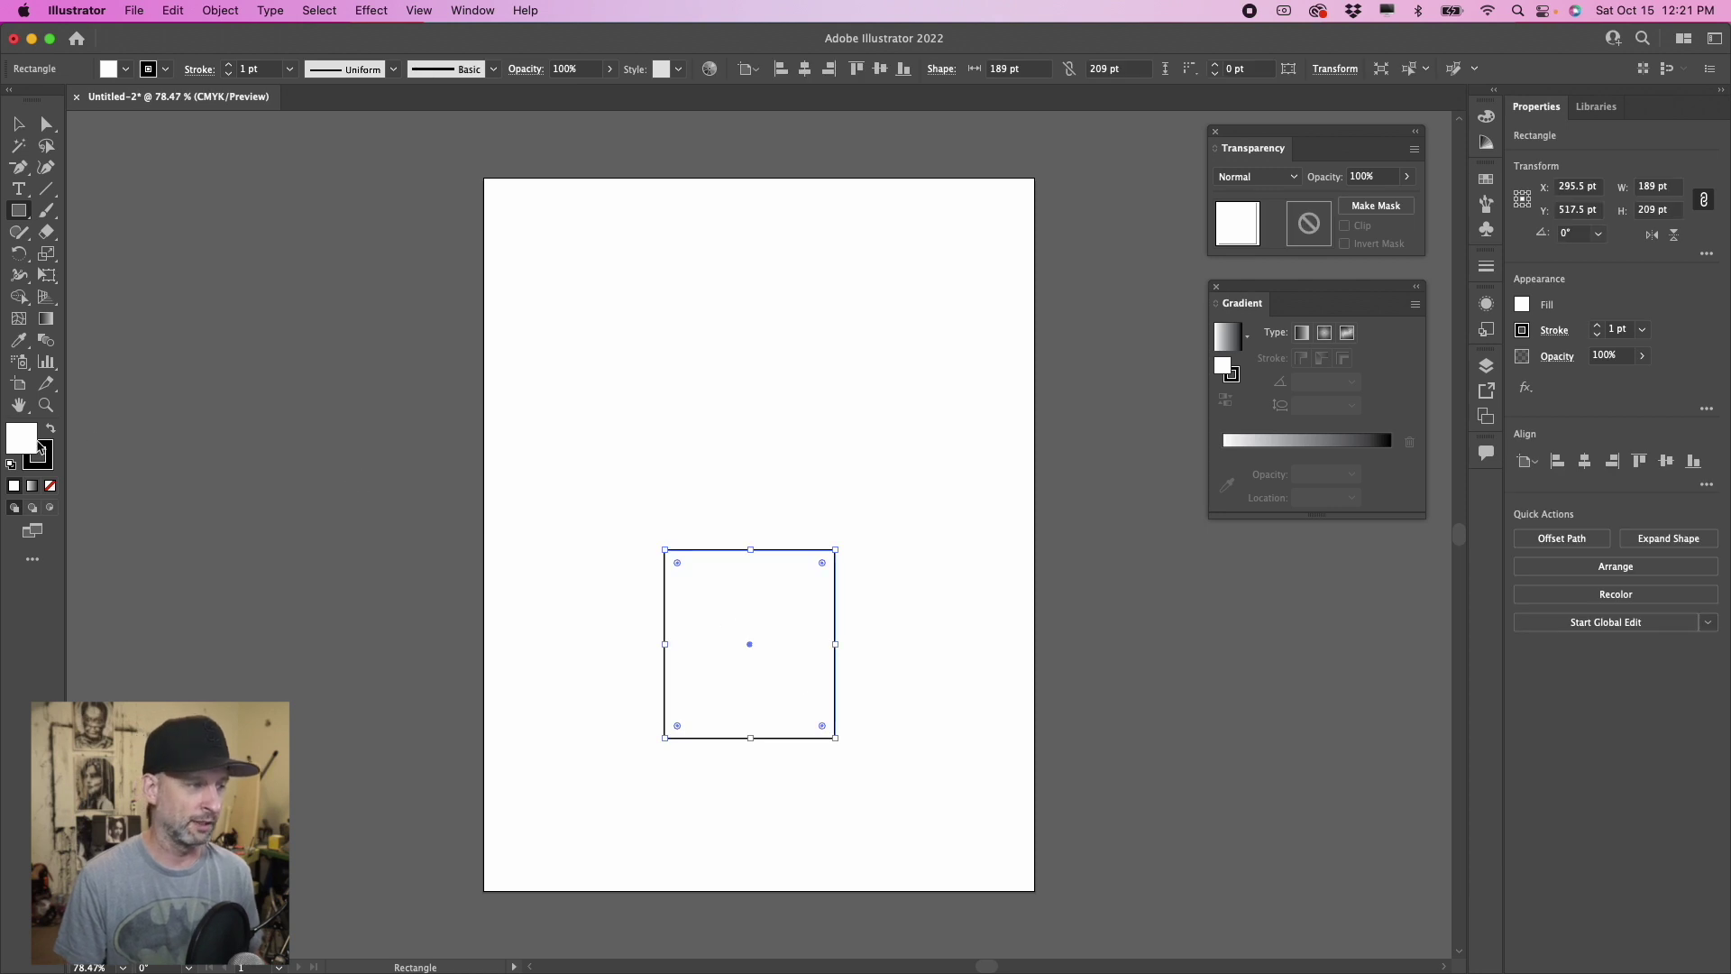
pyautogui.doubleClick(33, 443)
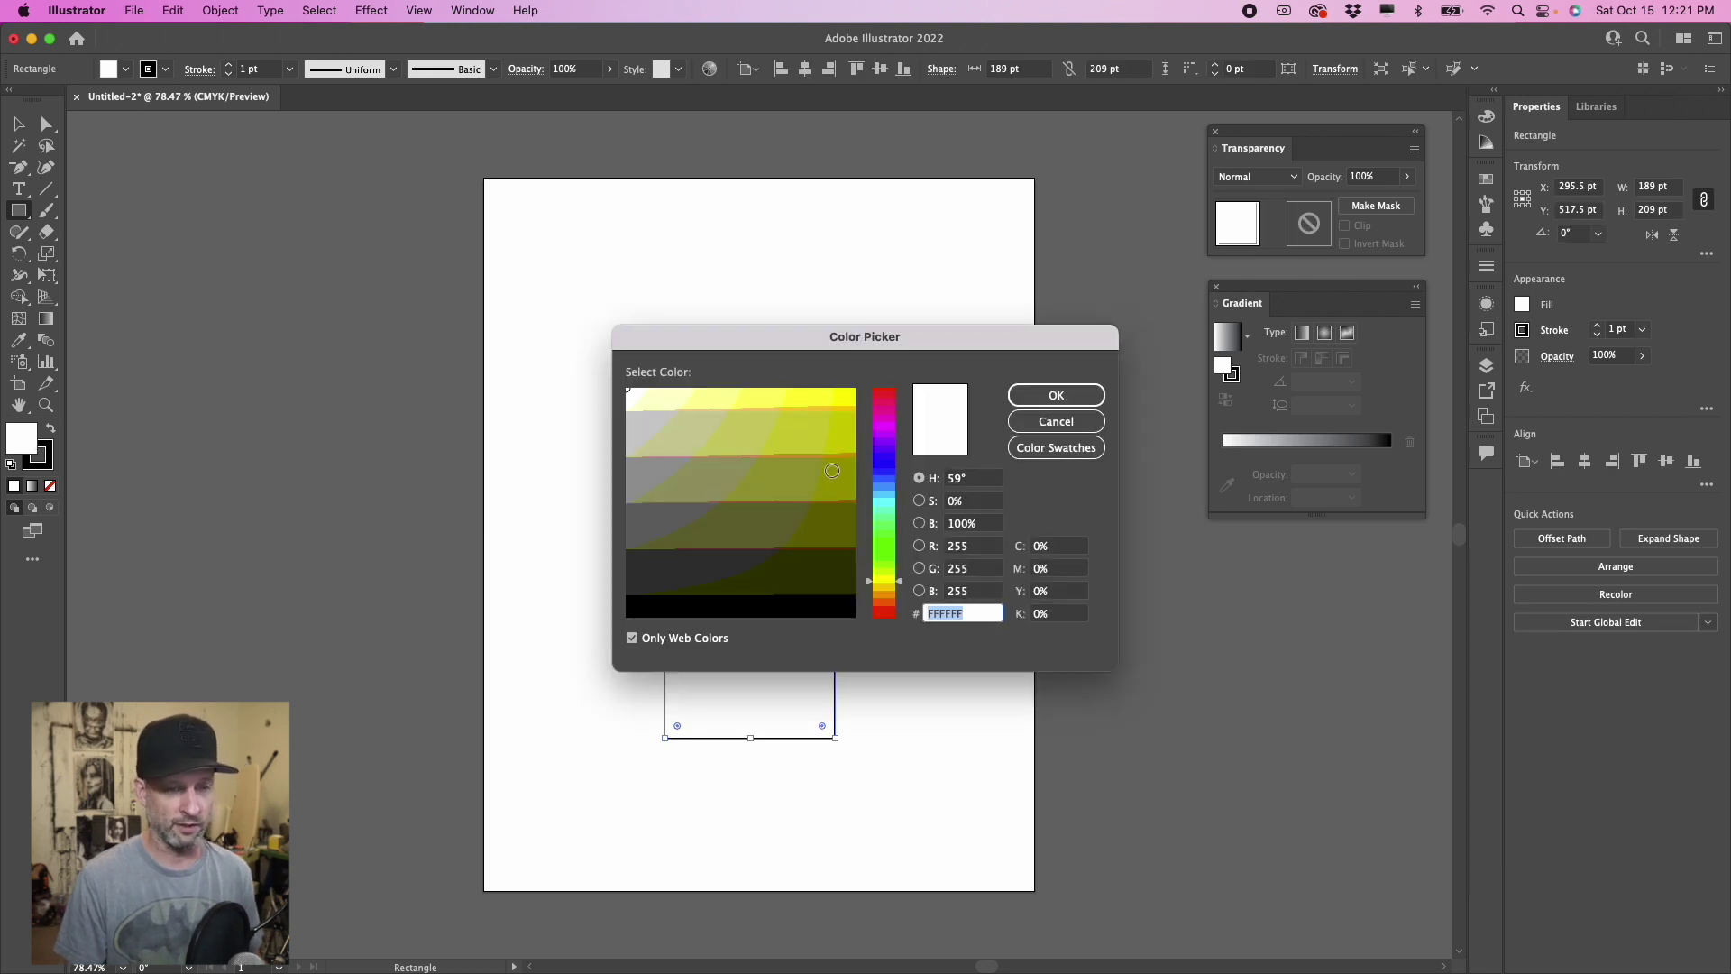
pyautogui.click(890, 596)
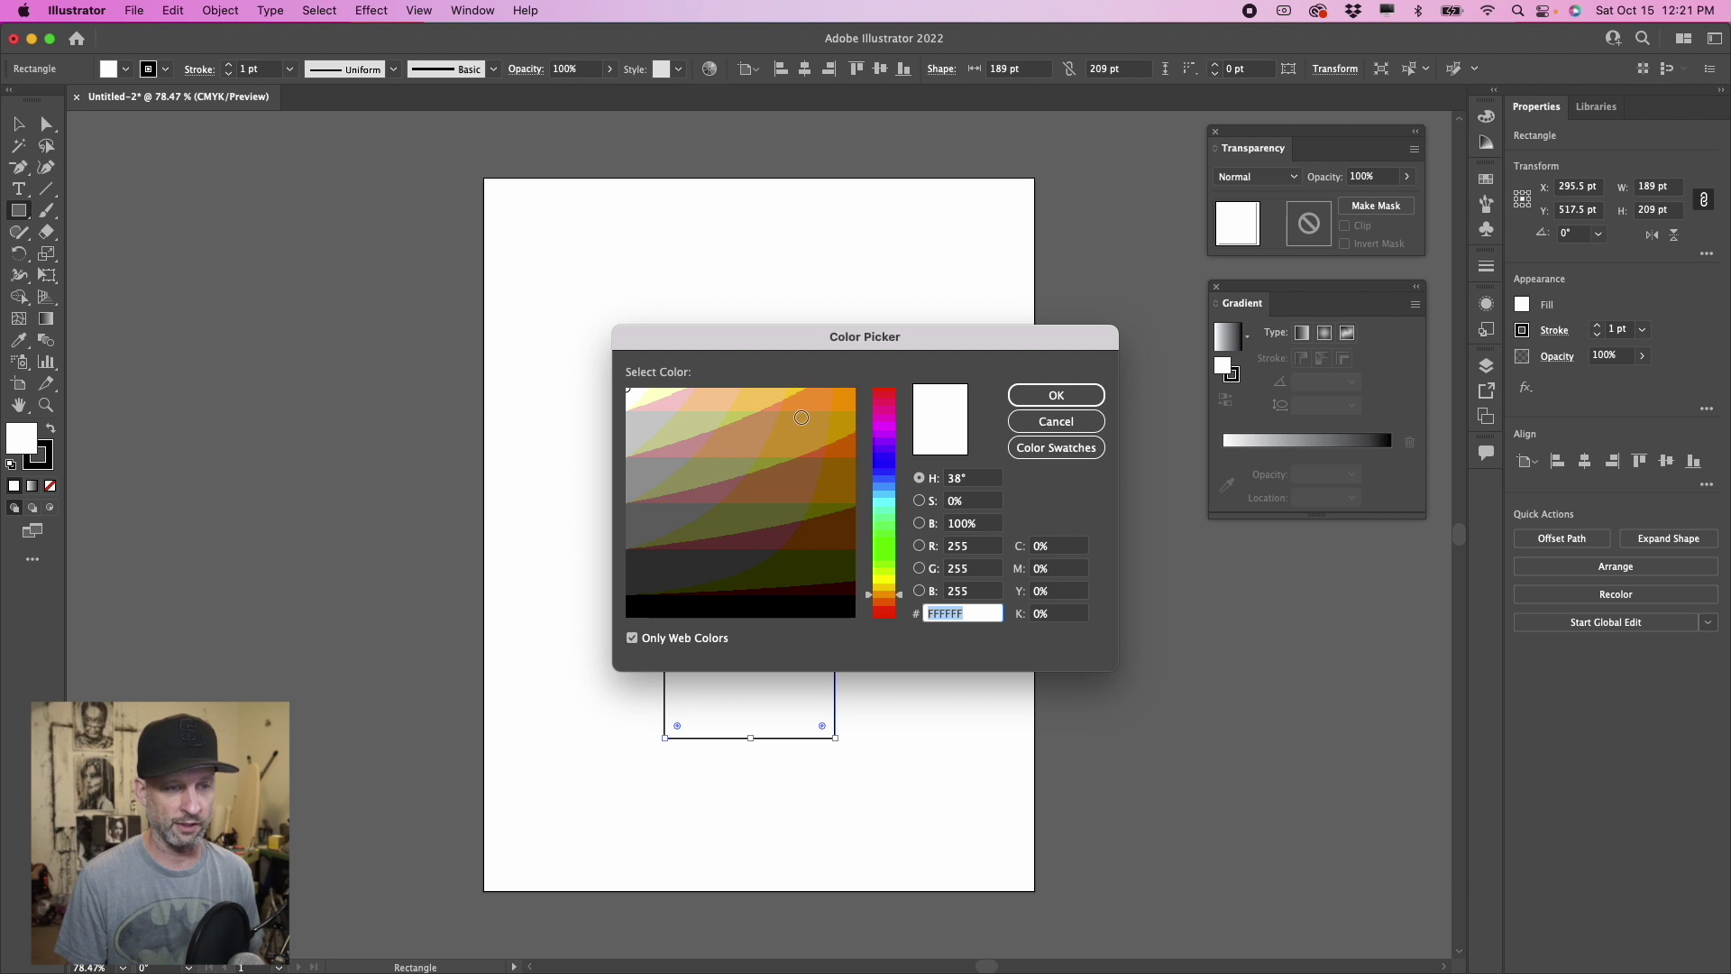
pyautogui.write('FF9933')
pyautogui.click(1056, 395)
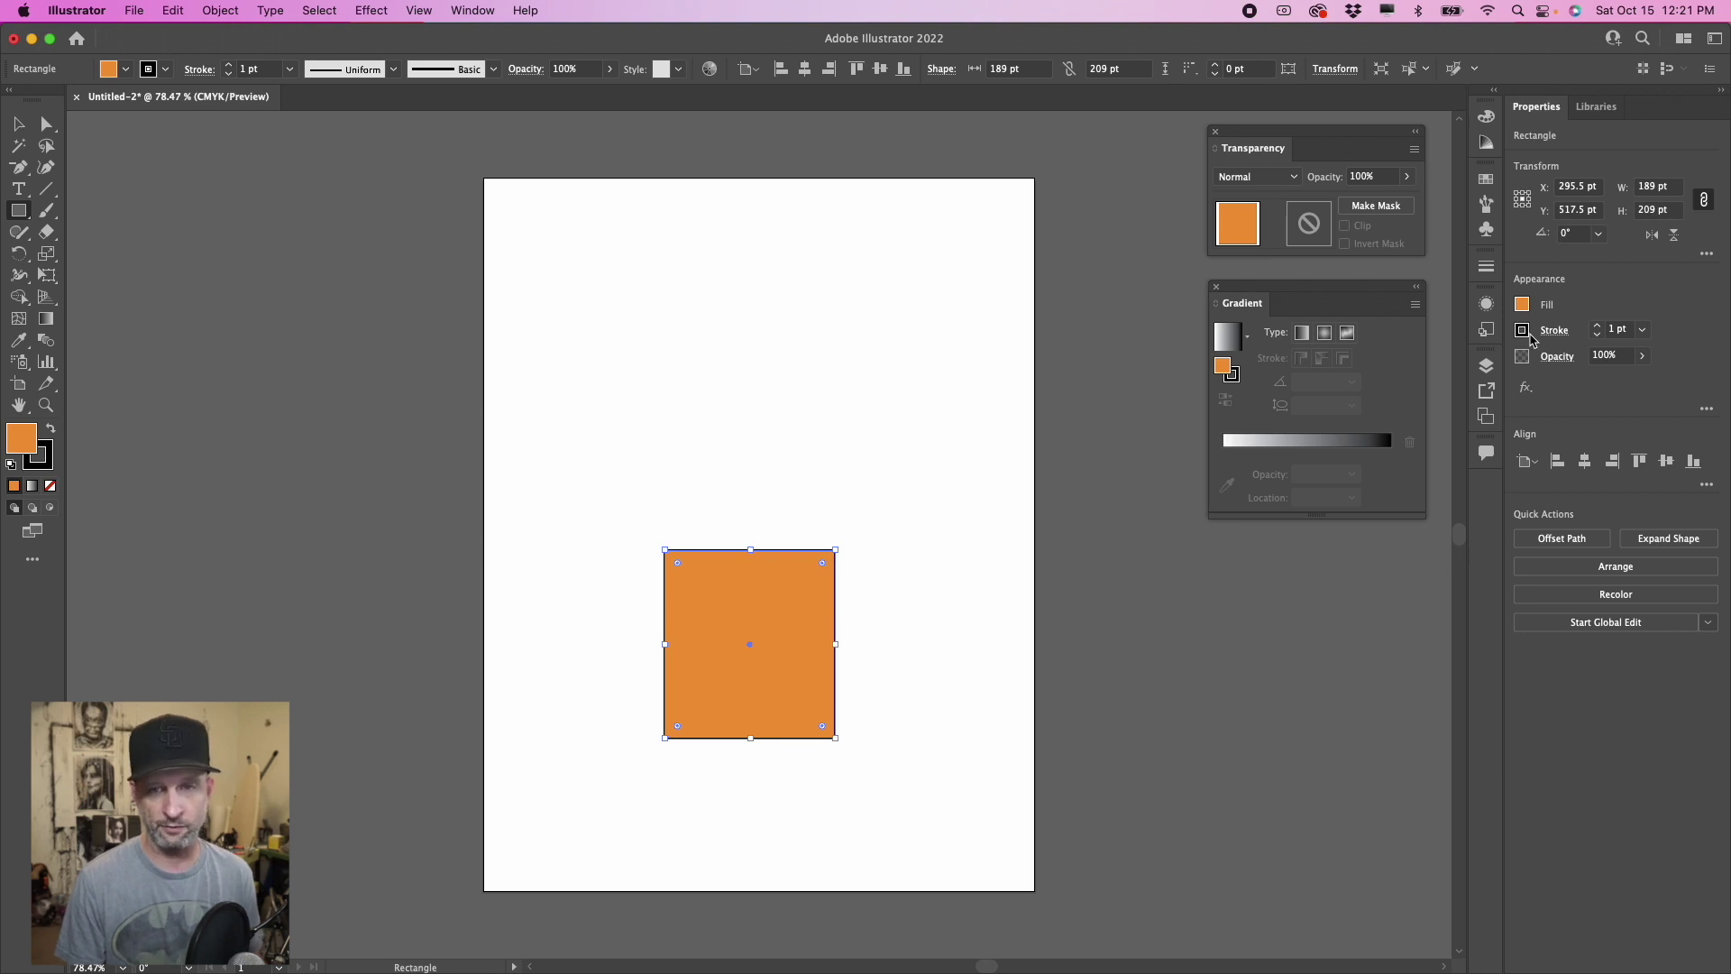
# Step: Remove the orange rectangle's stroke and move it slightly down so it is centered horizontally on the artboard
pyautogui.click(1524, 331)
pyautogui.click(1327, 395)
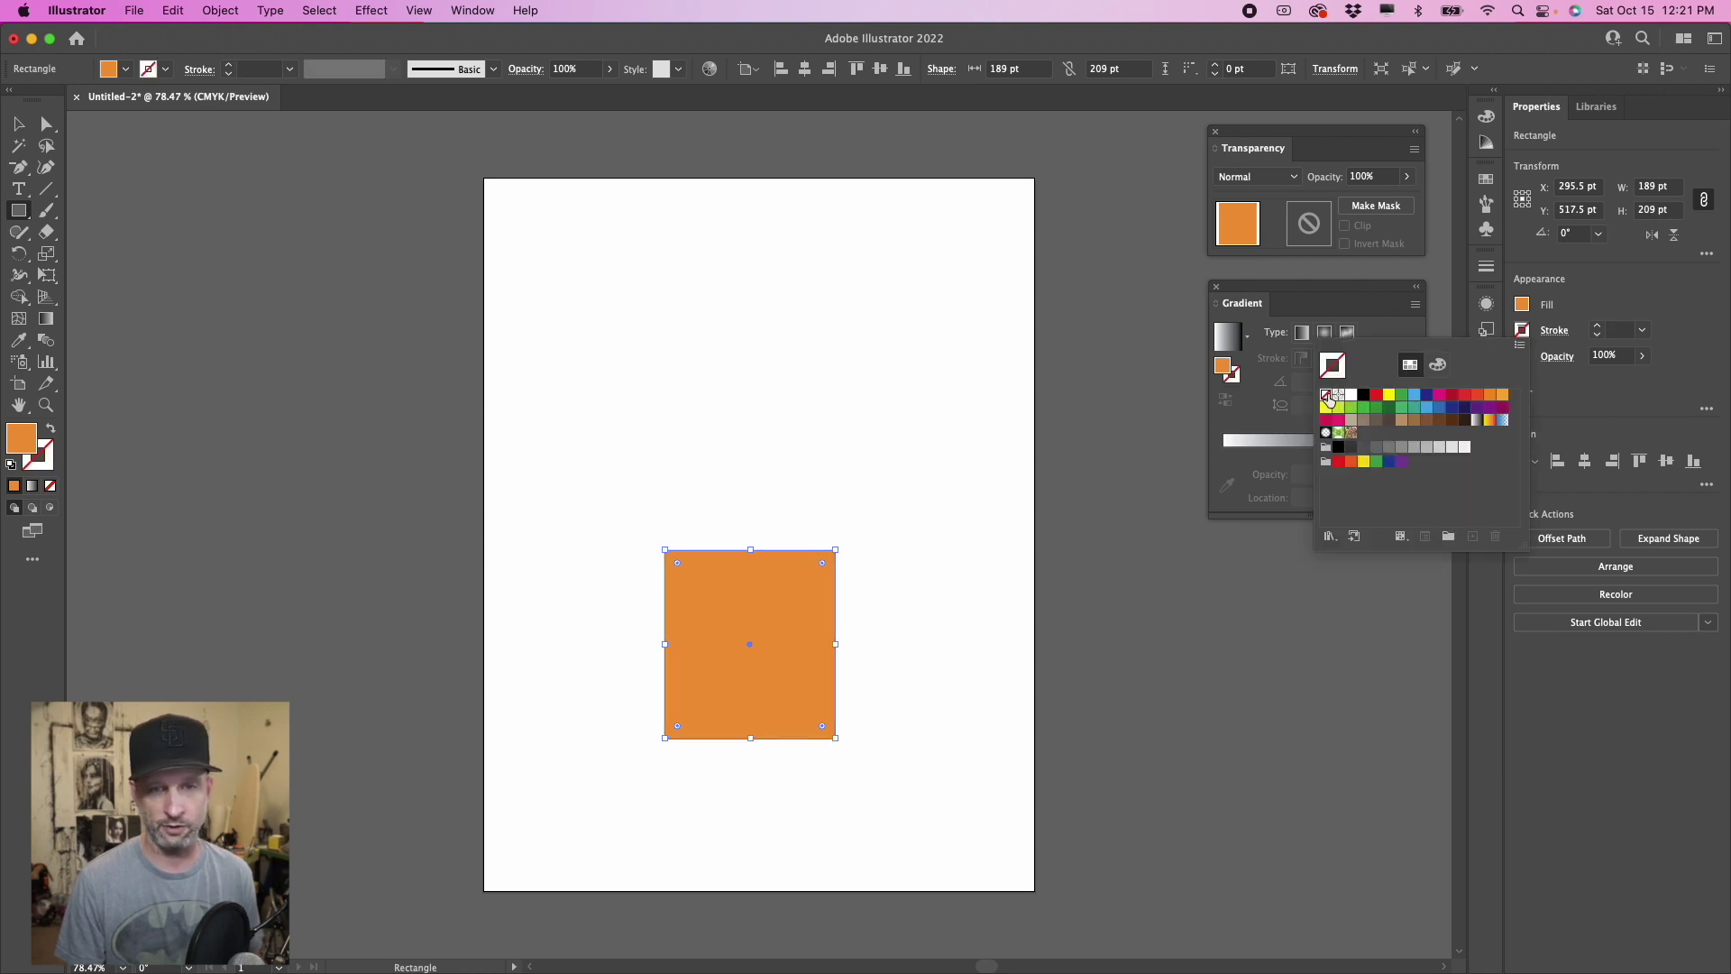
pyautogui.press('v')
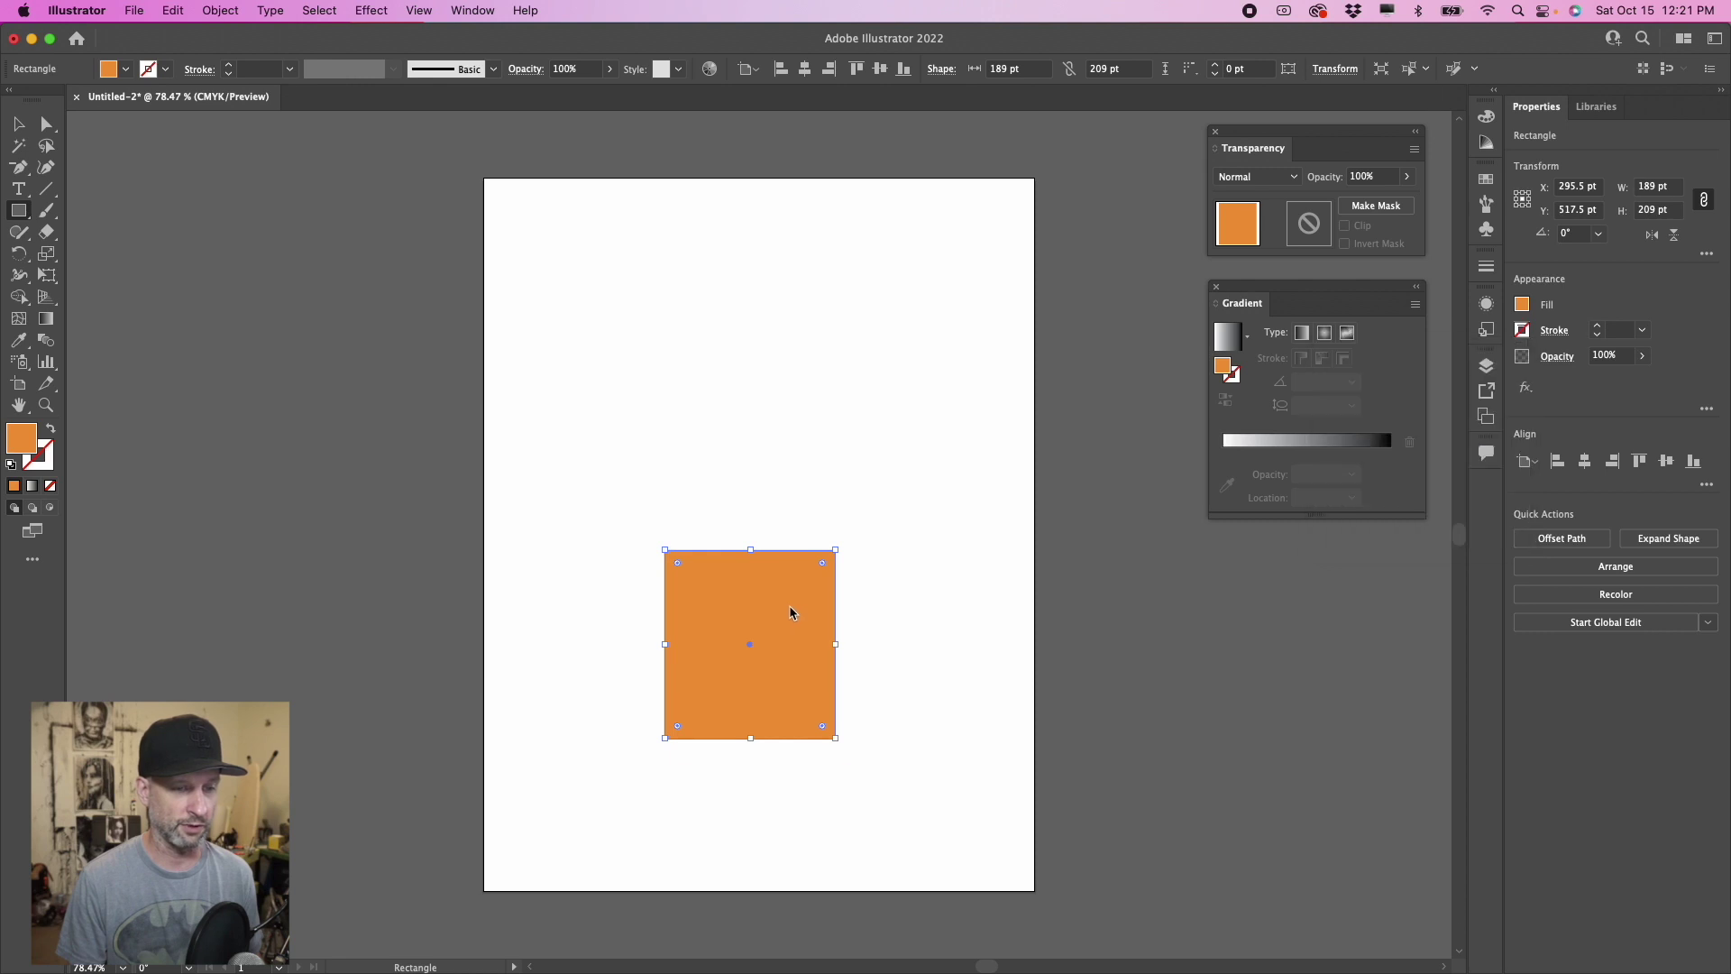
pyautogui.moveTo(802, 625)
pyautogui.mouseDown()
pyautogui.moveTo(820, 669)
pyautogui.moveTo(809, 654)
pyautogui.mouseUp()
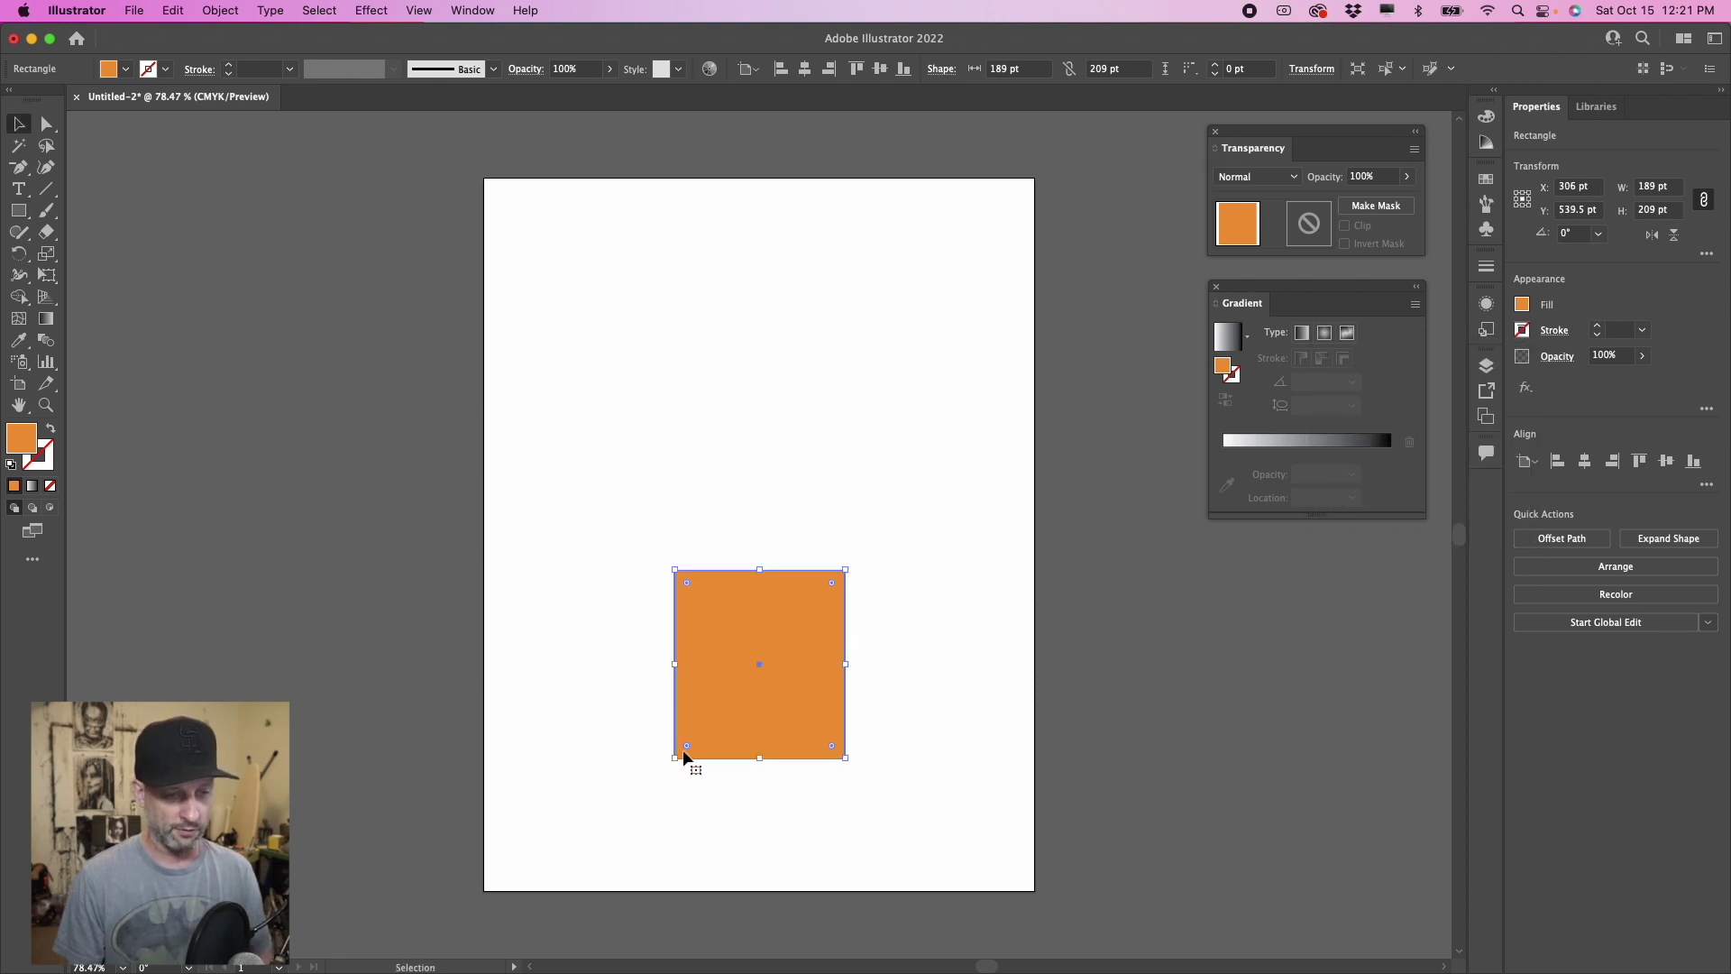
# Step: Pull the orange rectangle's two lower corners inward to form a tapered pot, and move it off the artboard's left side
pyautogui.click(47, 123)
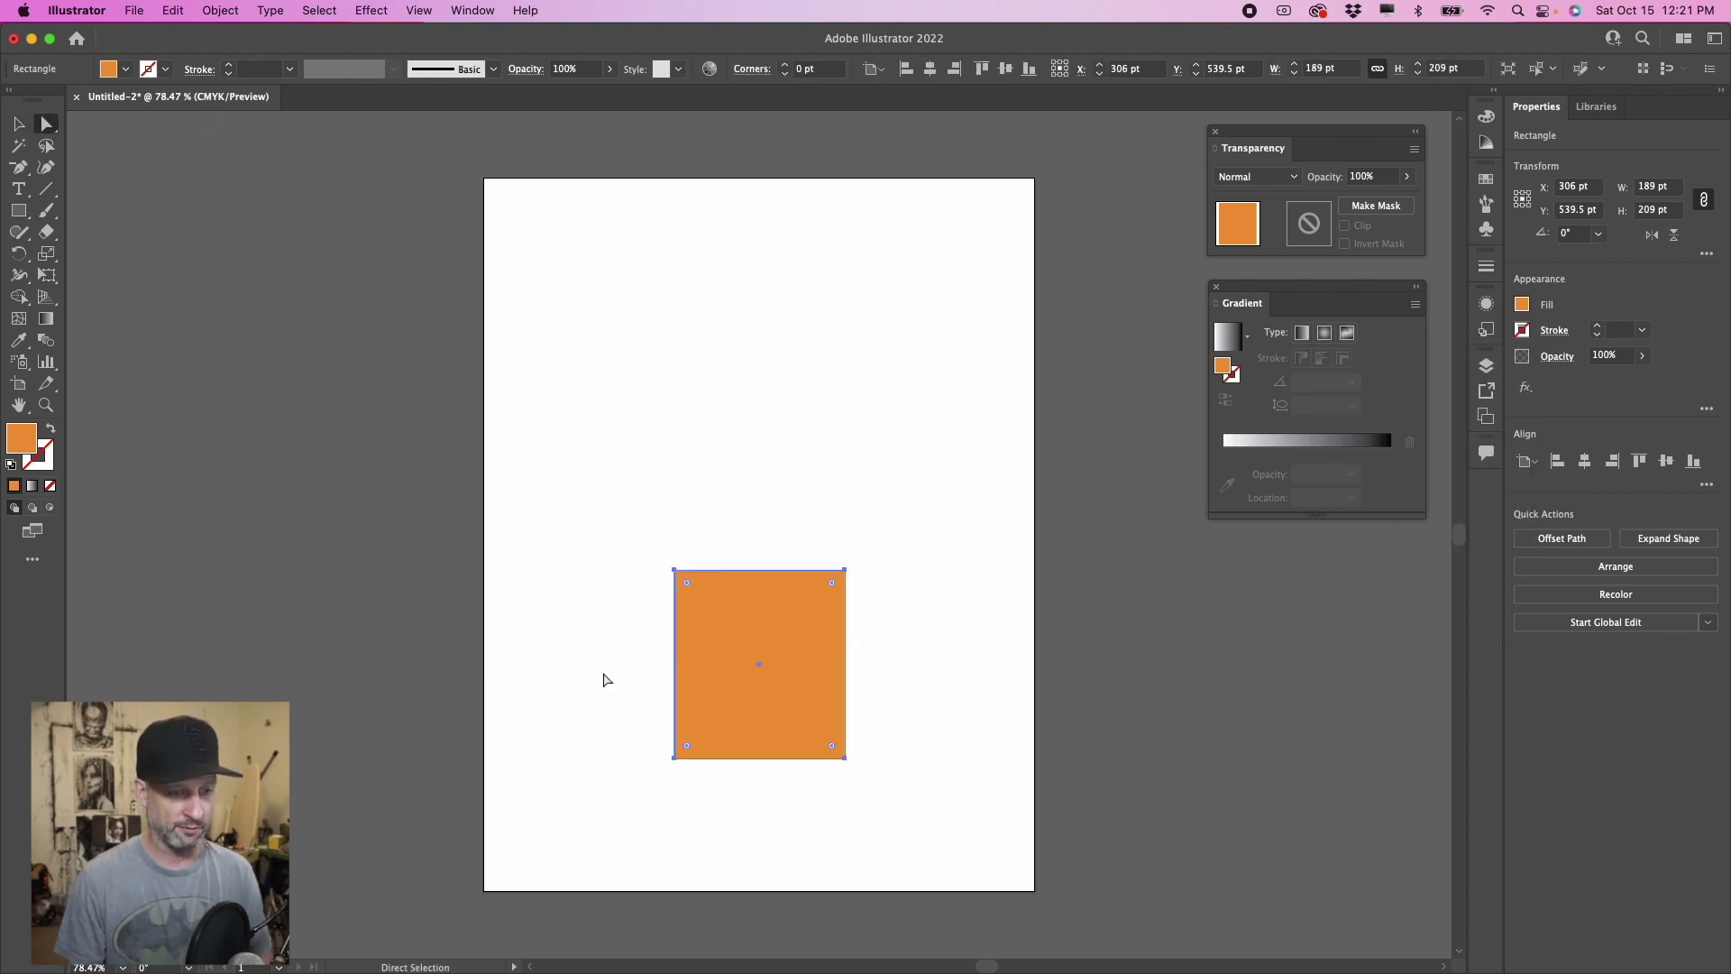
pyautogui.click(675, 759)
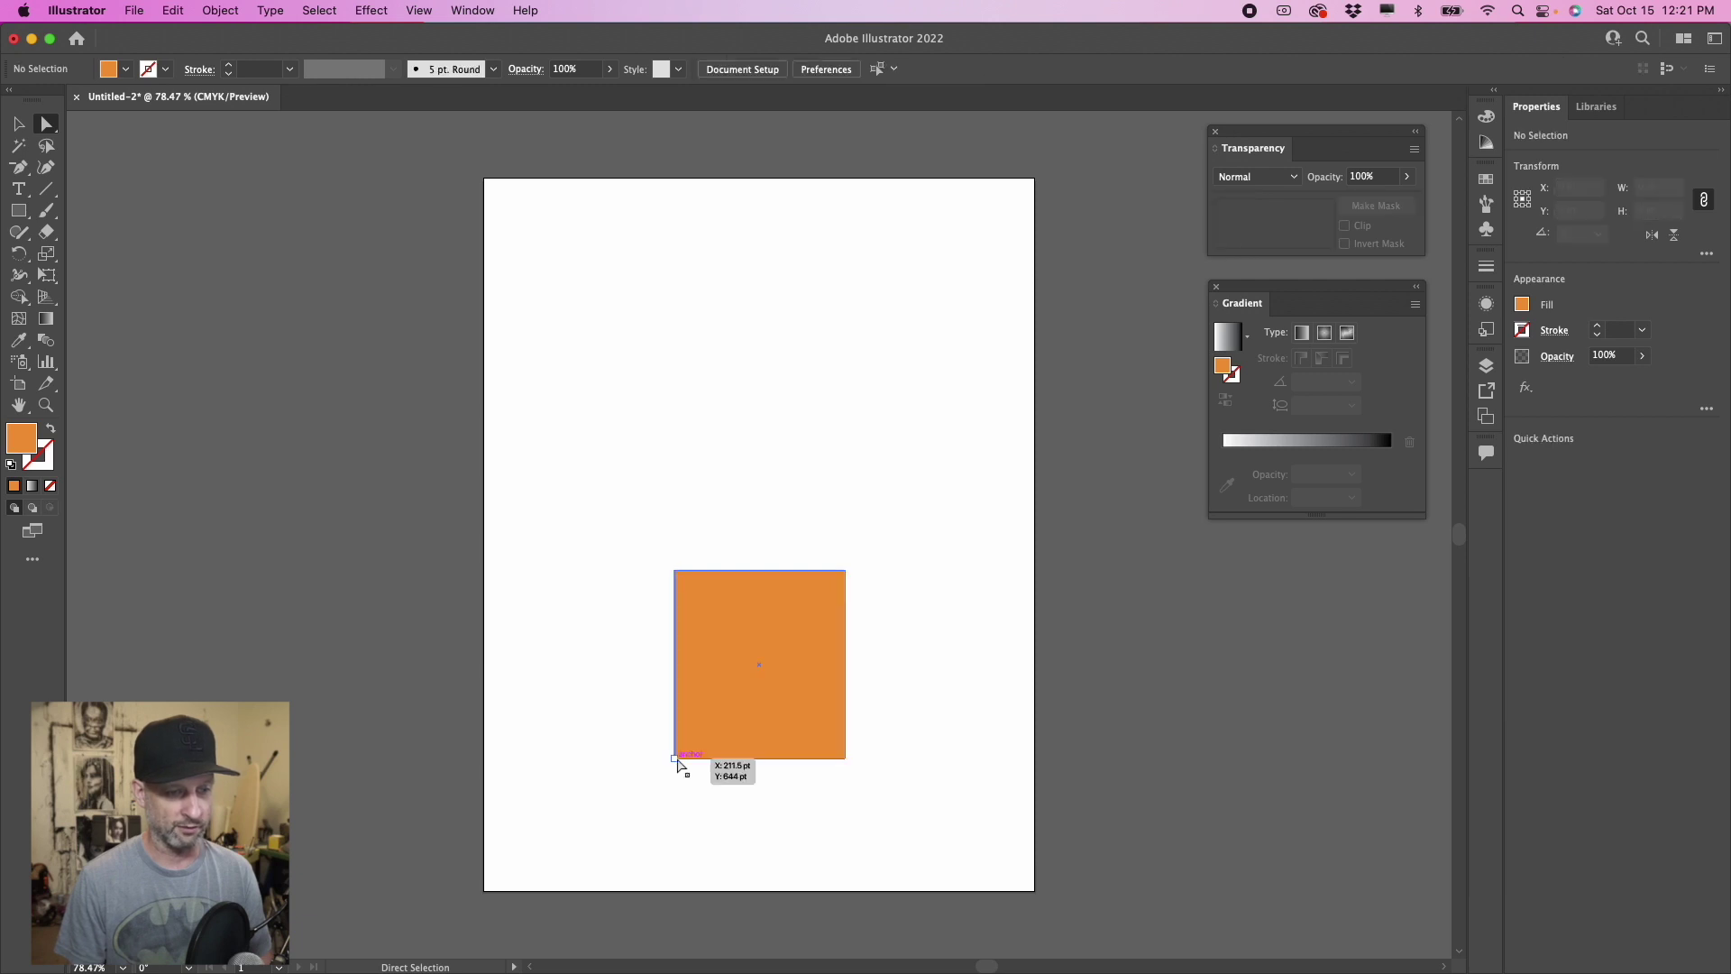
pyautogui.click(568, 758)
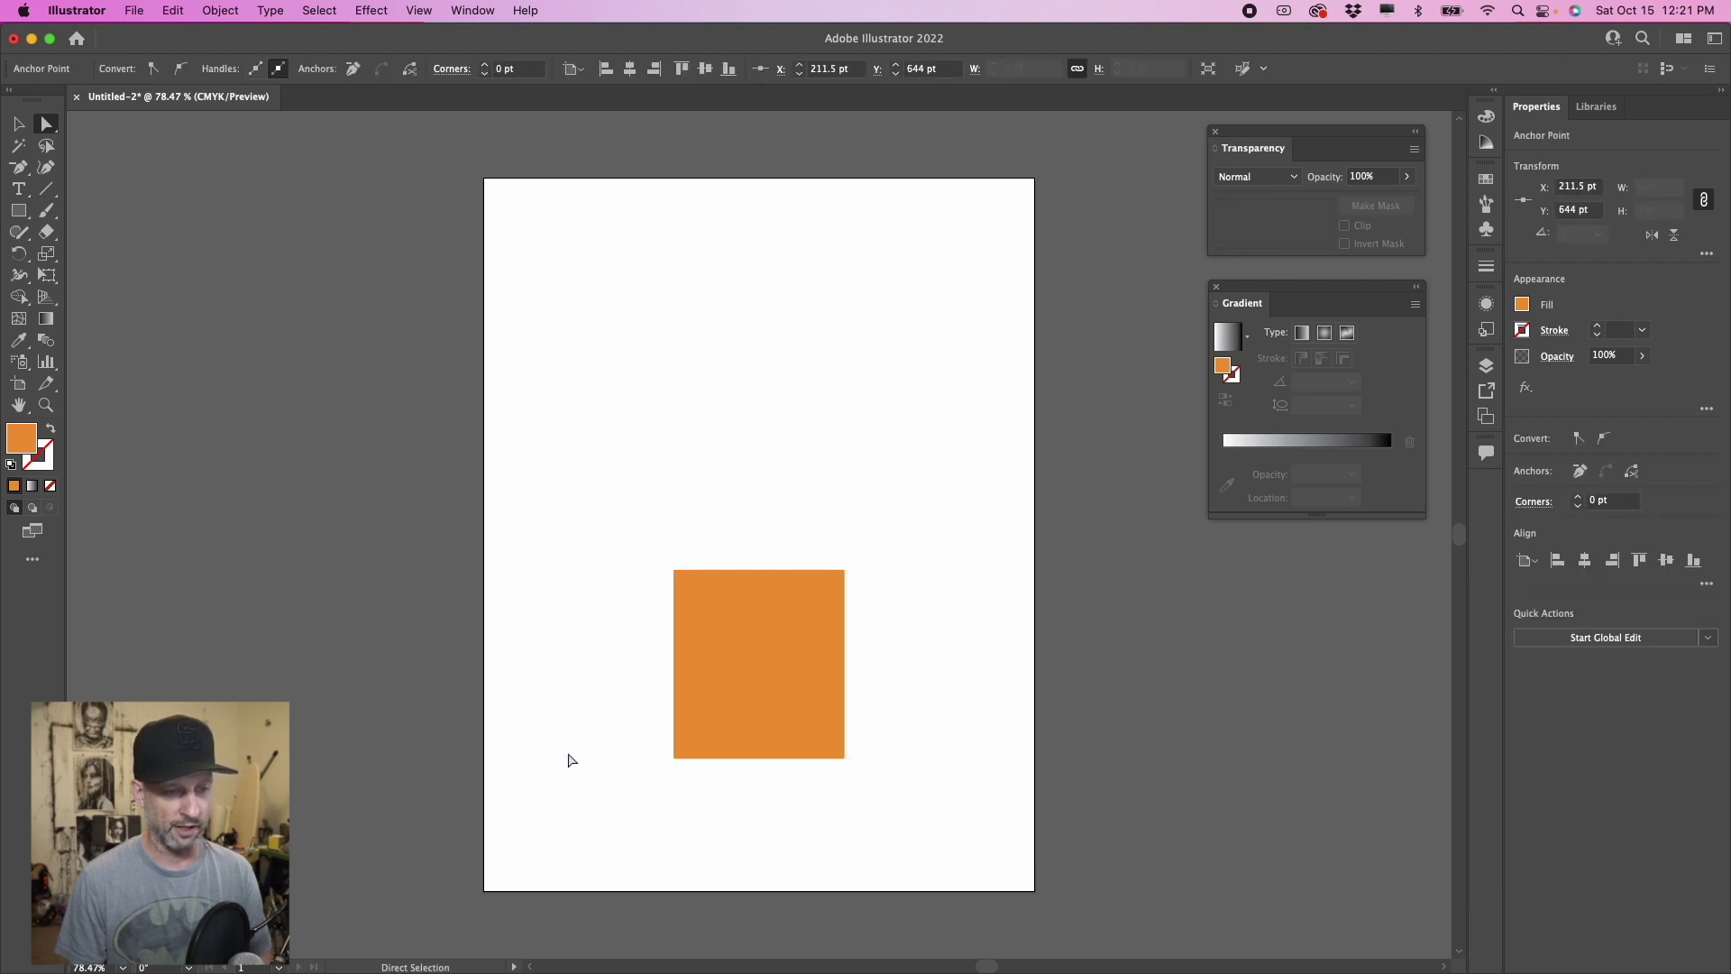
pyautogui.moveTo(676, 759); pyautogui.dragTo(698, 760)
pyautogui.moveTo(846, 758); pyautogui.dragTo(822, 760)
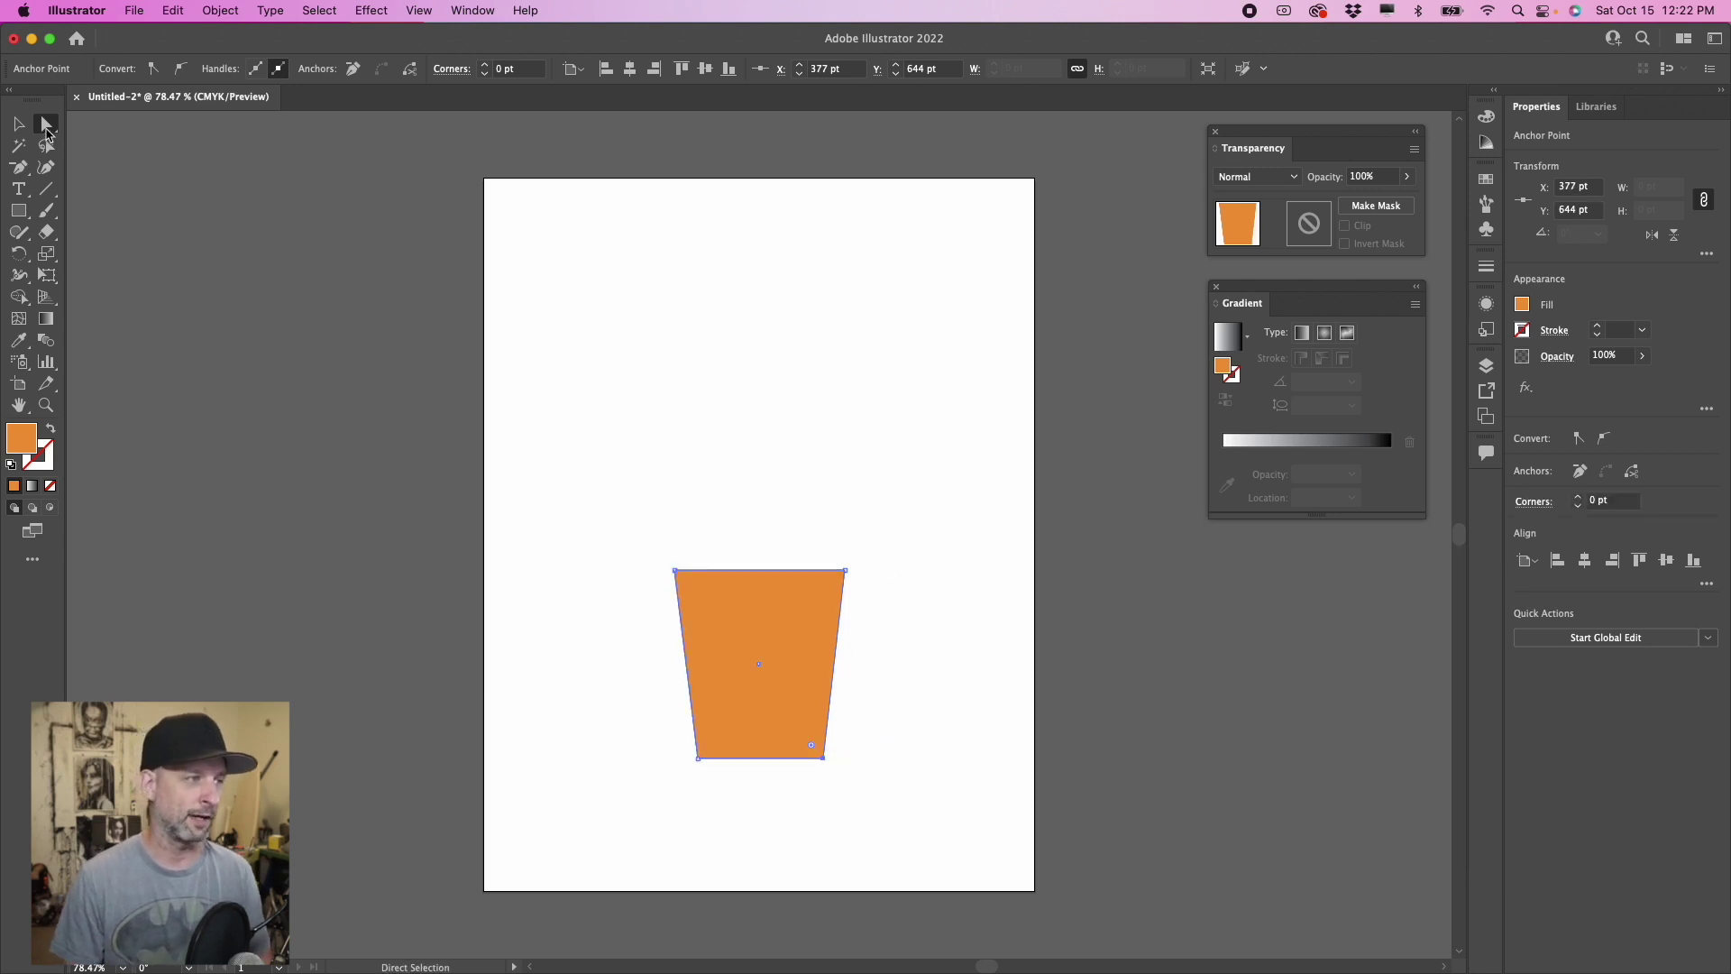
pyautogui.click(19, 124)
pyautogui.moveTo(732, 609); pyautogui.dragTo(357, 704)
# Step: Draw a tall stem rectangle about 21 by 333 pt filled with green 99FF66 and place it off the artboard above the pot
pyautogui.click(19, 210)
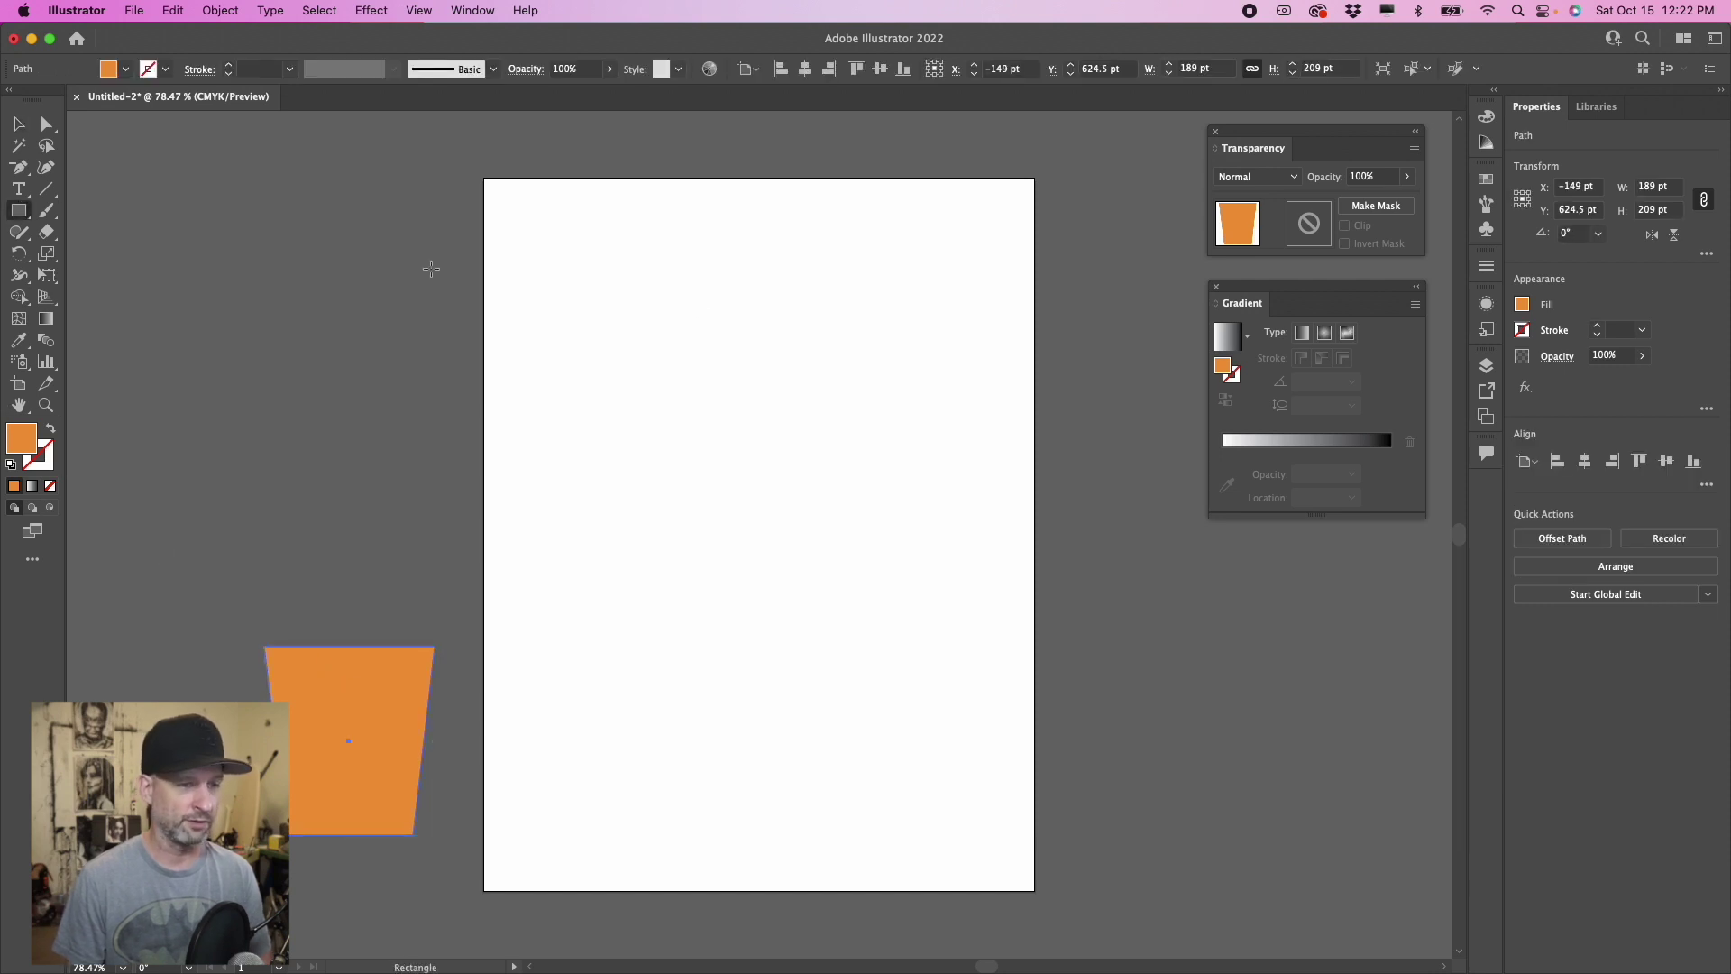
pyautogui.moveTo(715, 338); pyautogui.dragTo(737, 640)
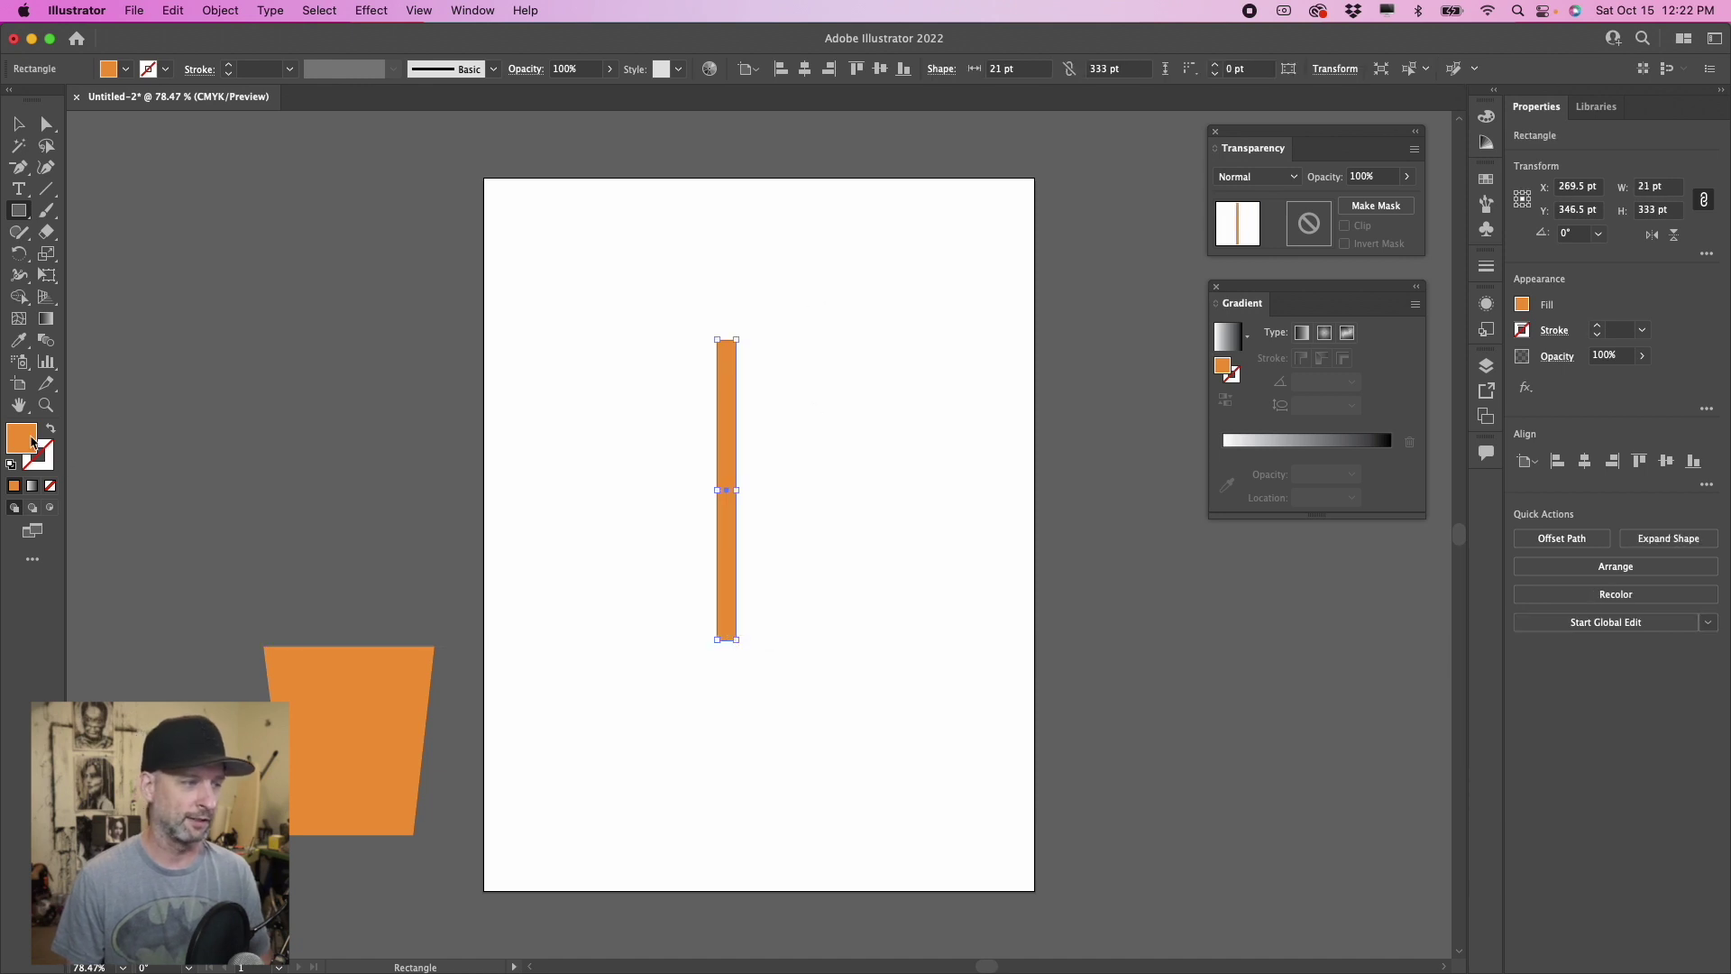
pyautogui.doubleClick(30, 440)
pyautogui.write('66FF33')
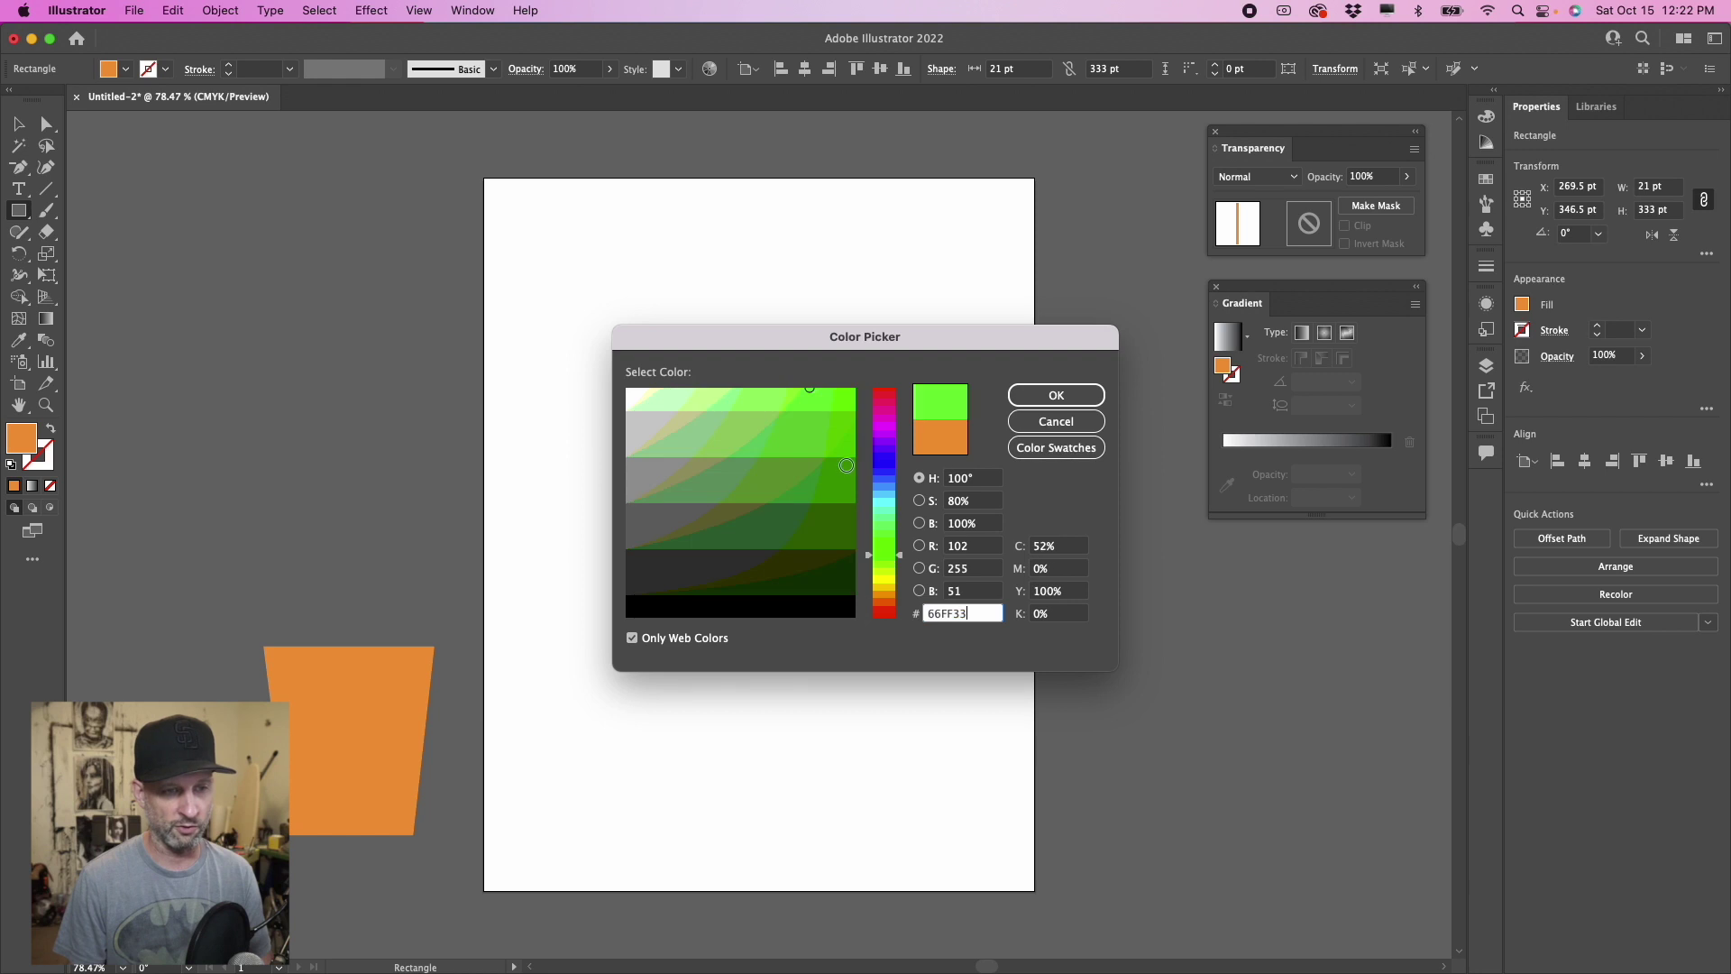
pyautogui.click(769, 400)
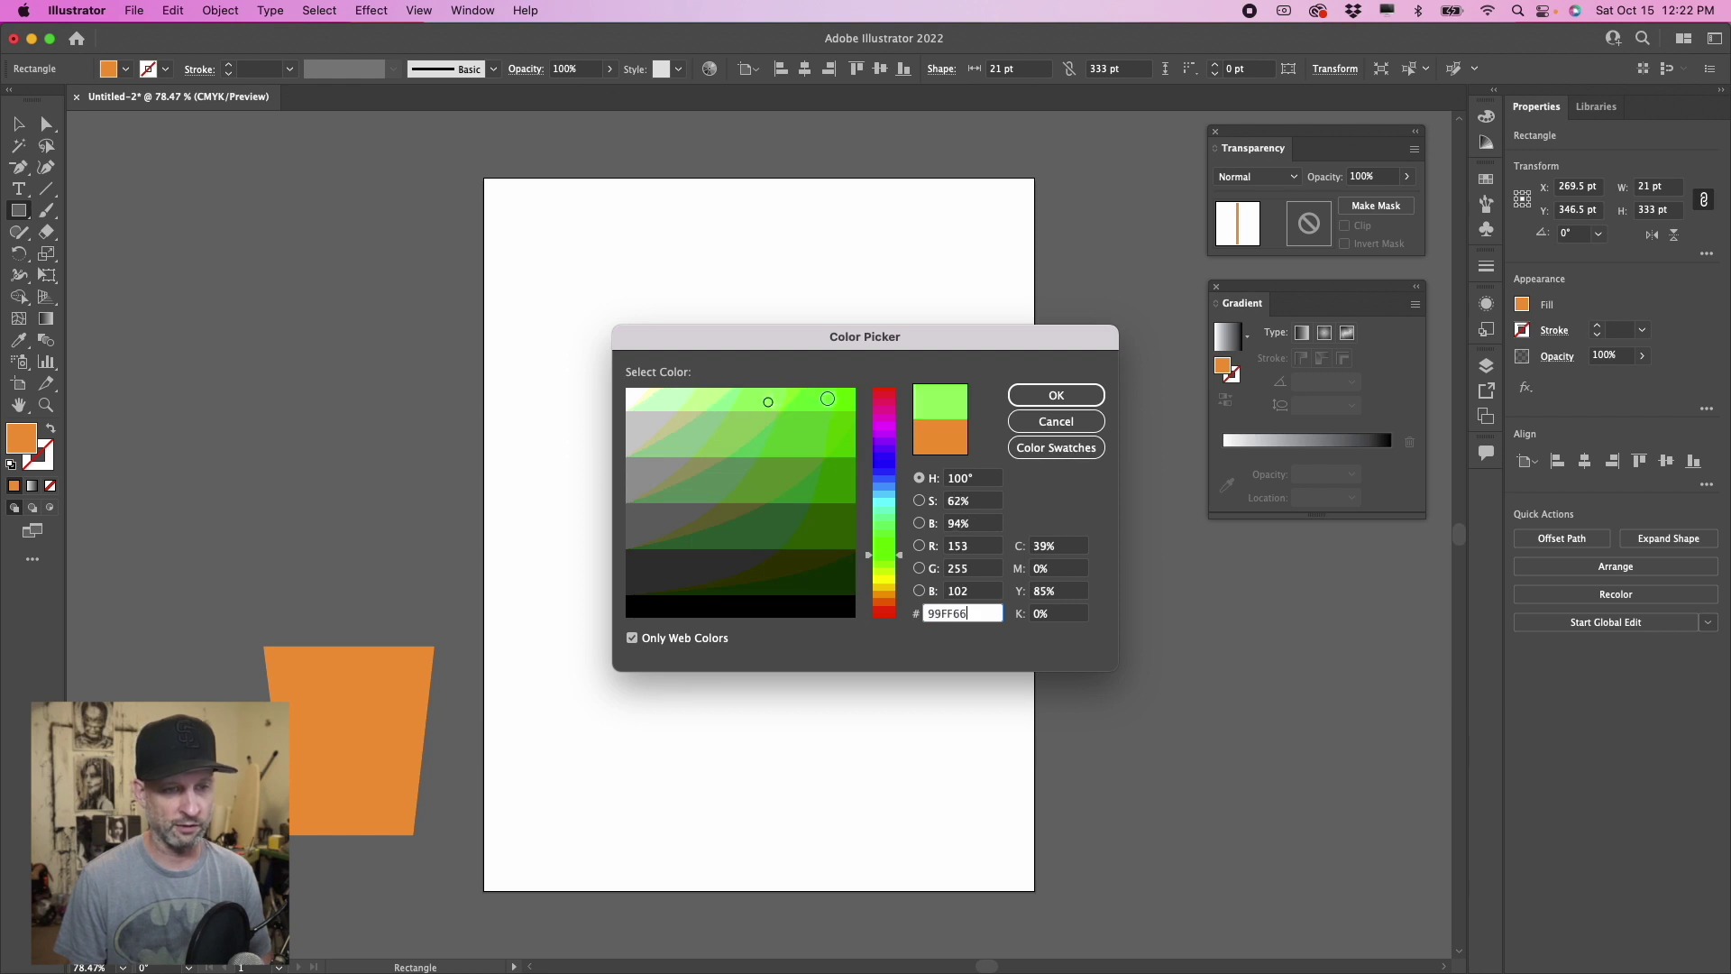
pyautogui.click(1012, 397)
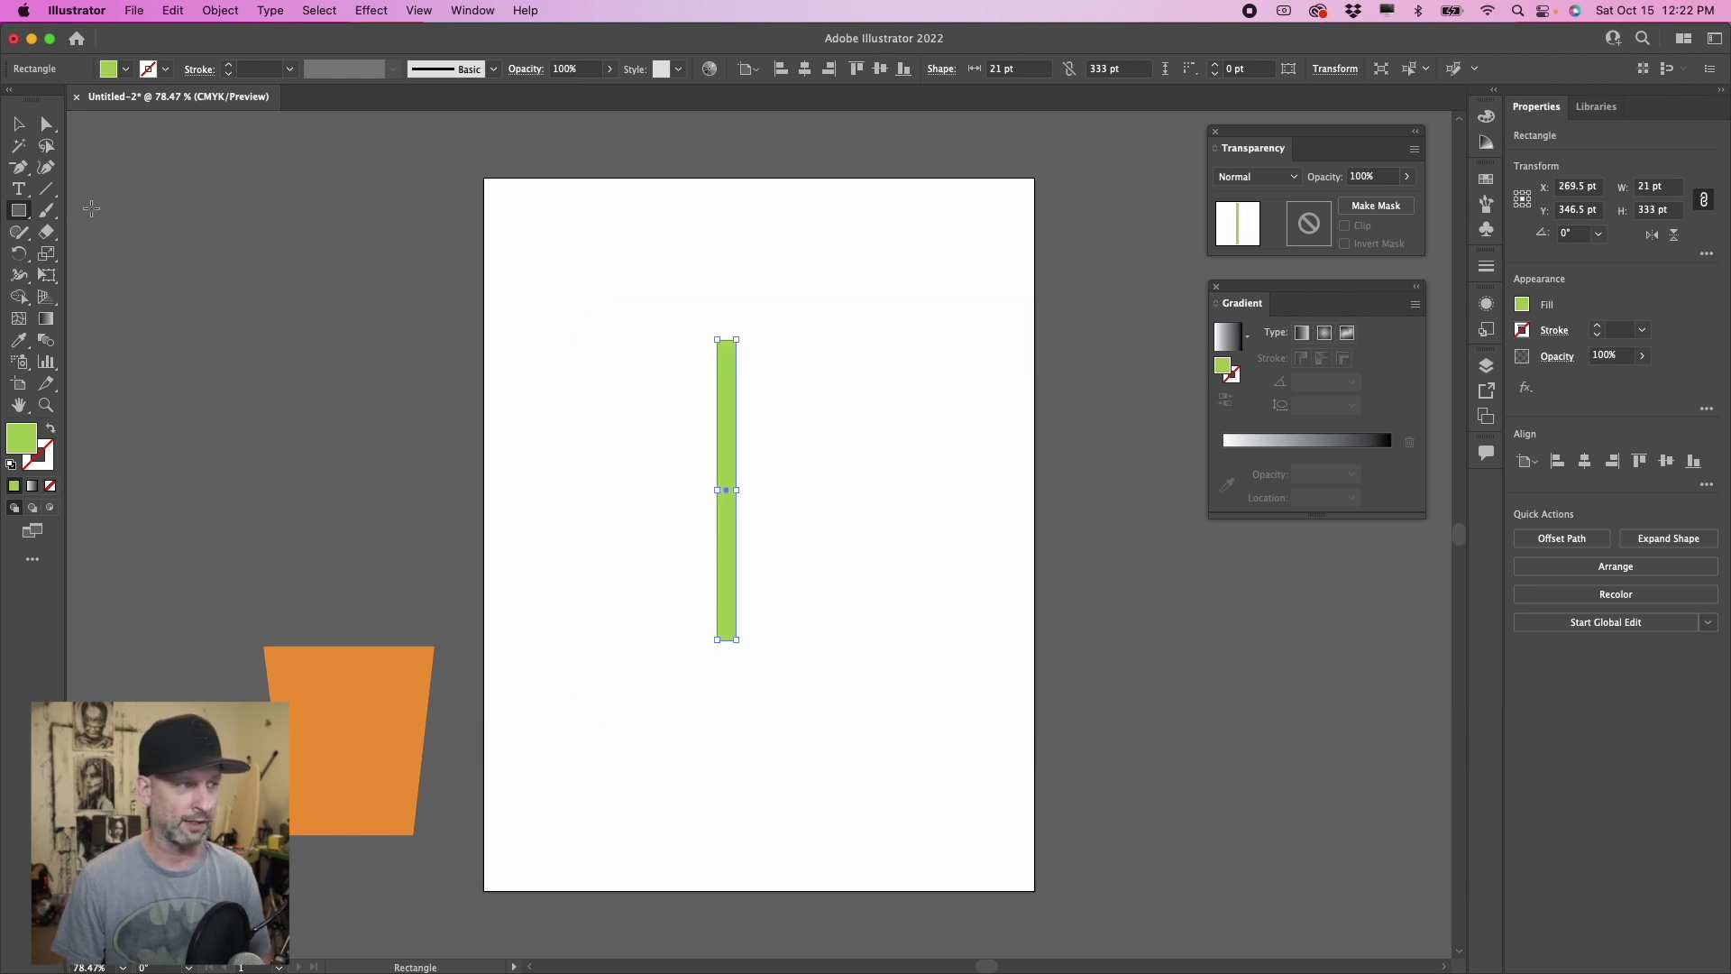
pyautogui.click(19, 124)
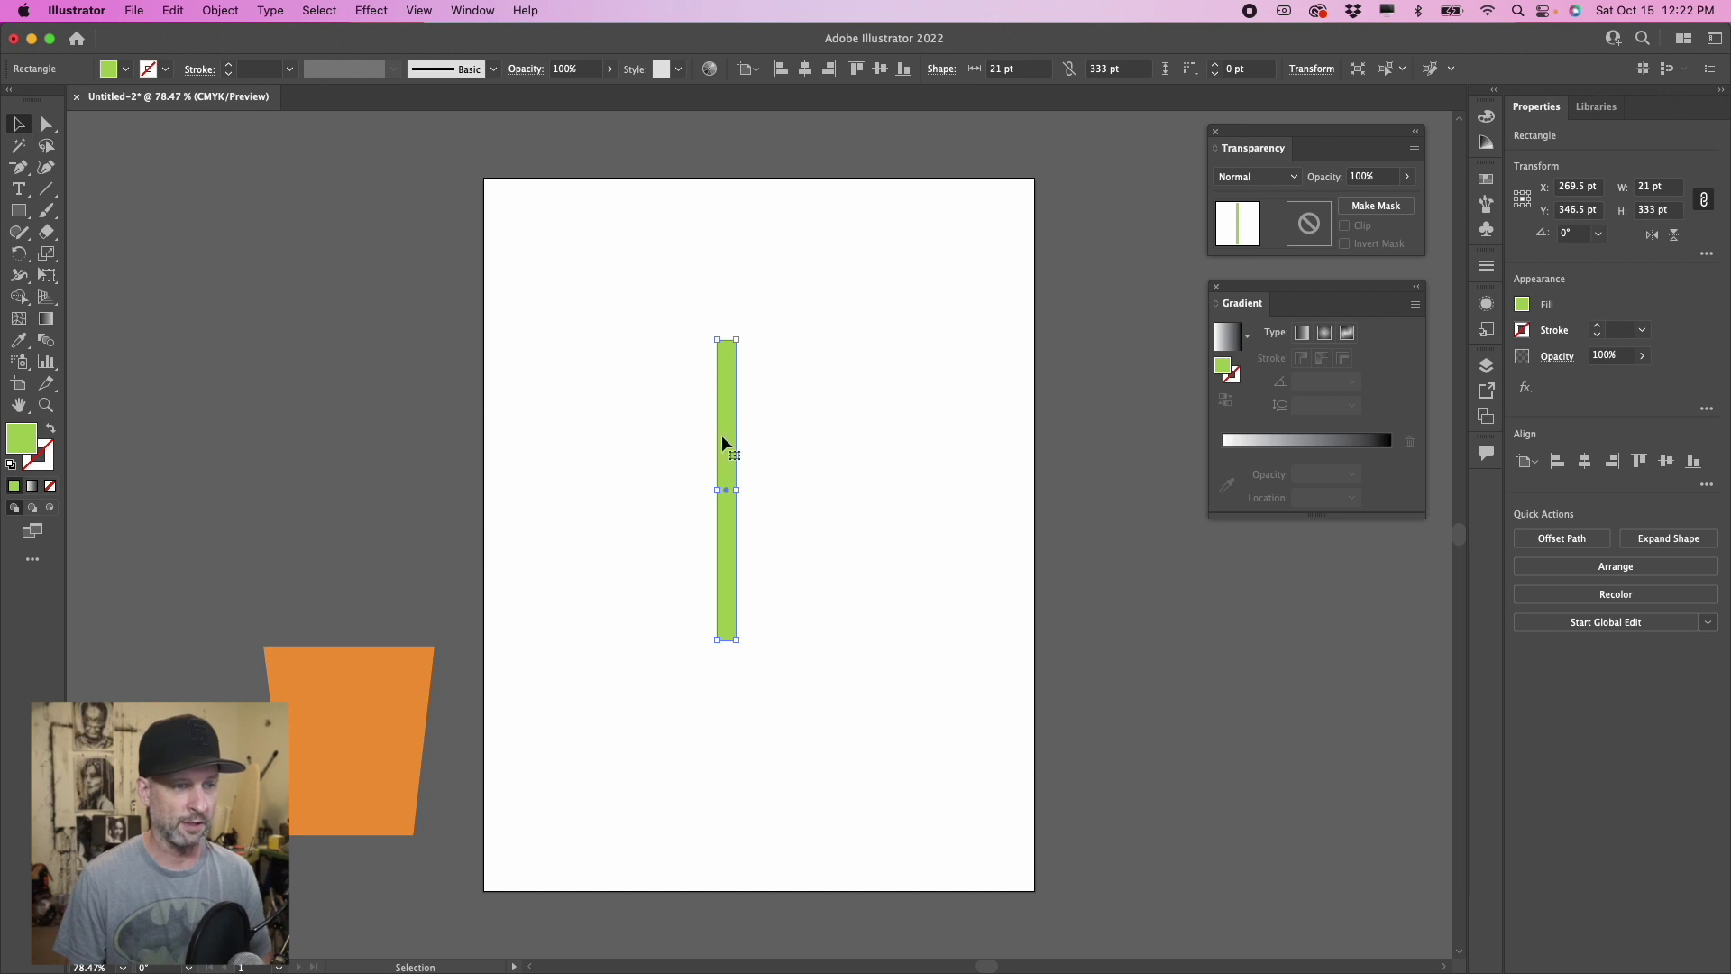
pyautogui.moveTo(722, 442); pyautogui.dragTo(355, 414)
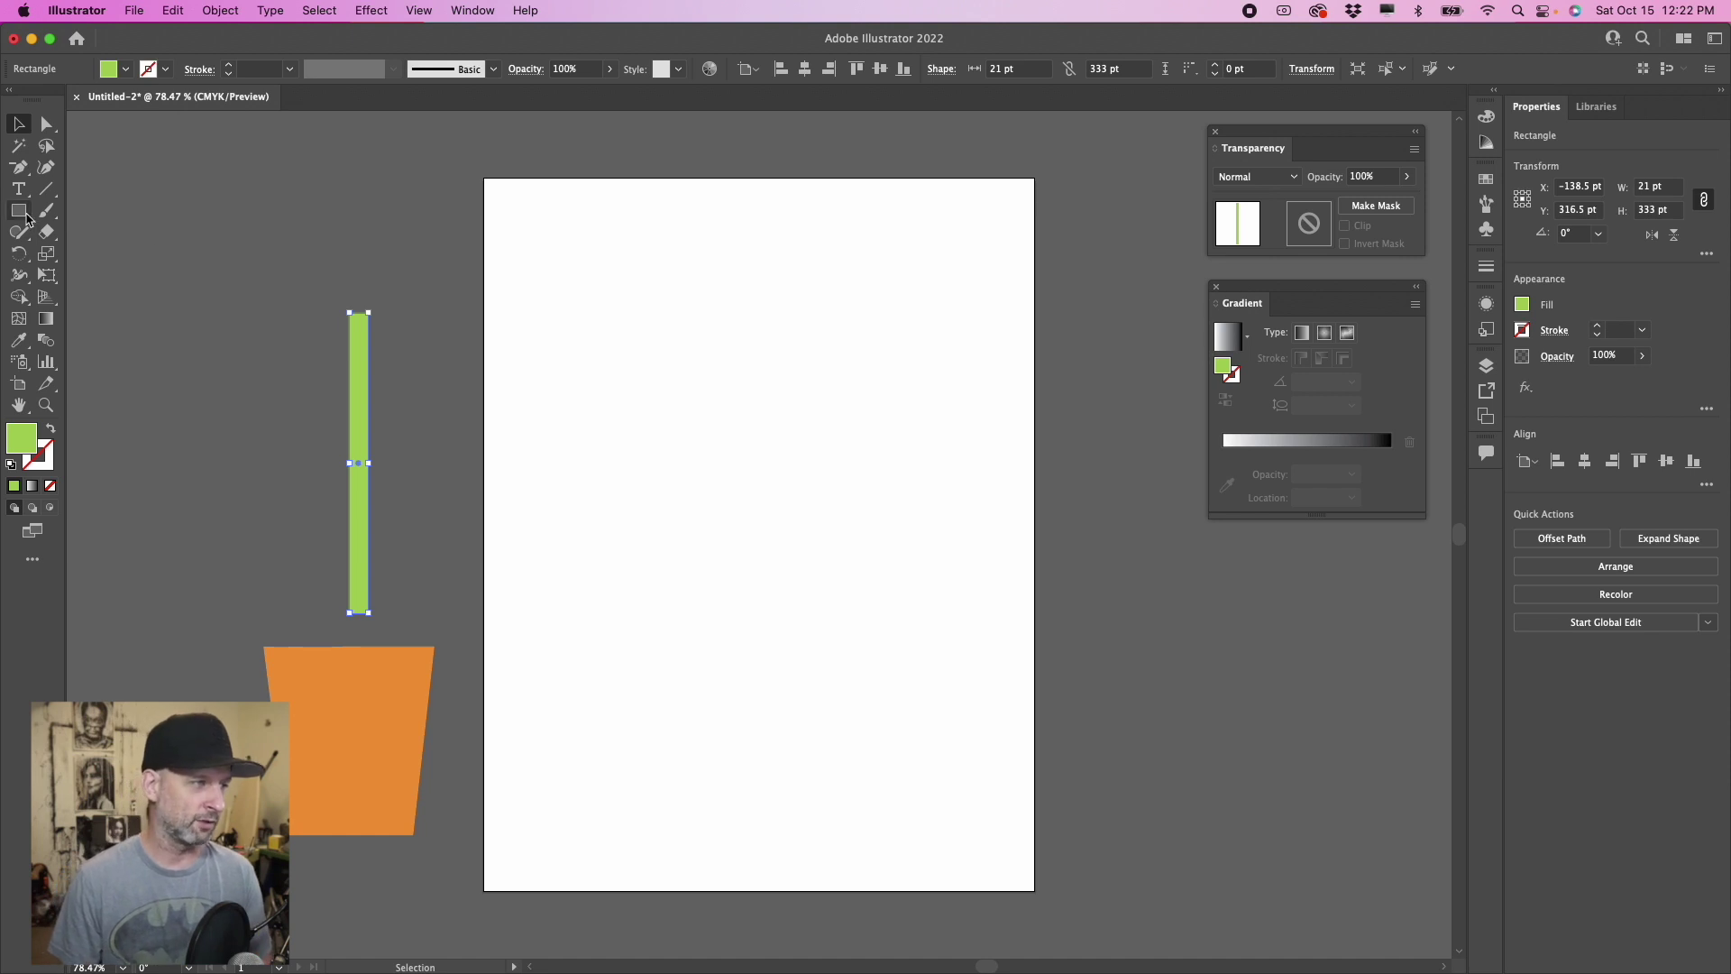
# Step: Draw a flat green ellipse about 142 by 39 pt for a leaf in the artboard's upper half
pyautogui.click(27, 217)
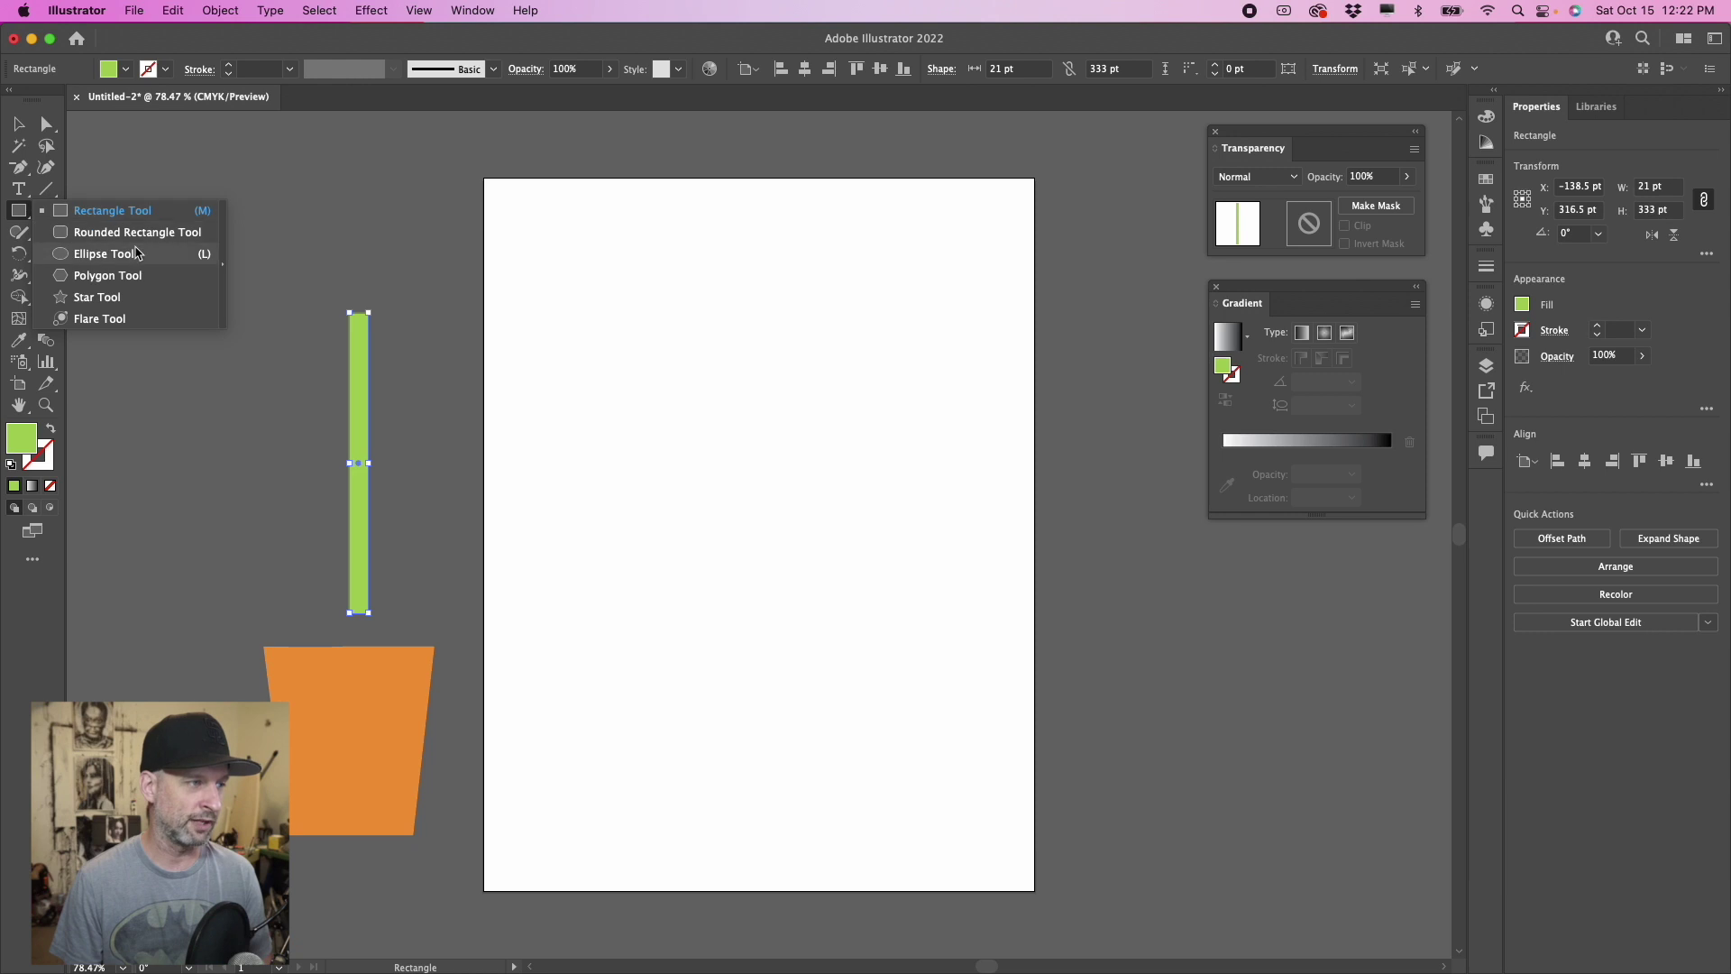
pyautogui.click(105, 254)
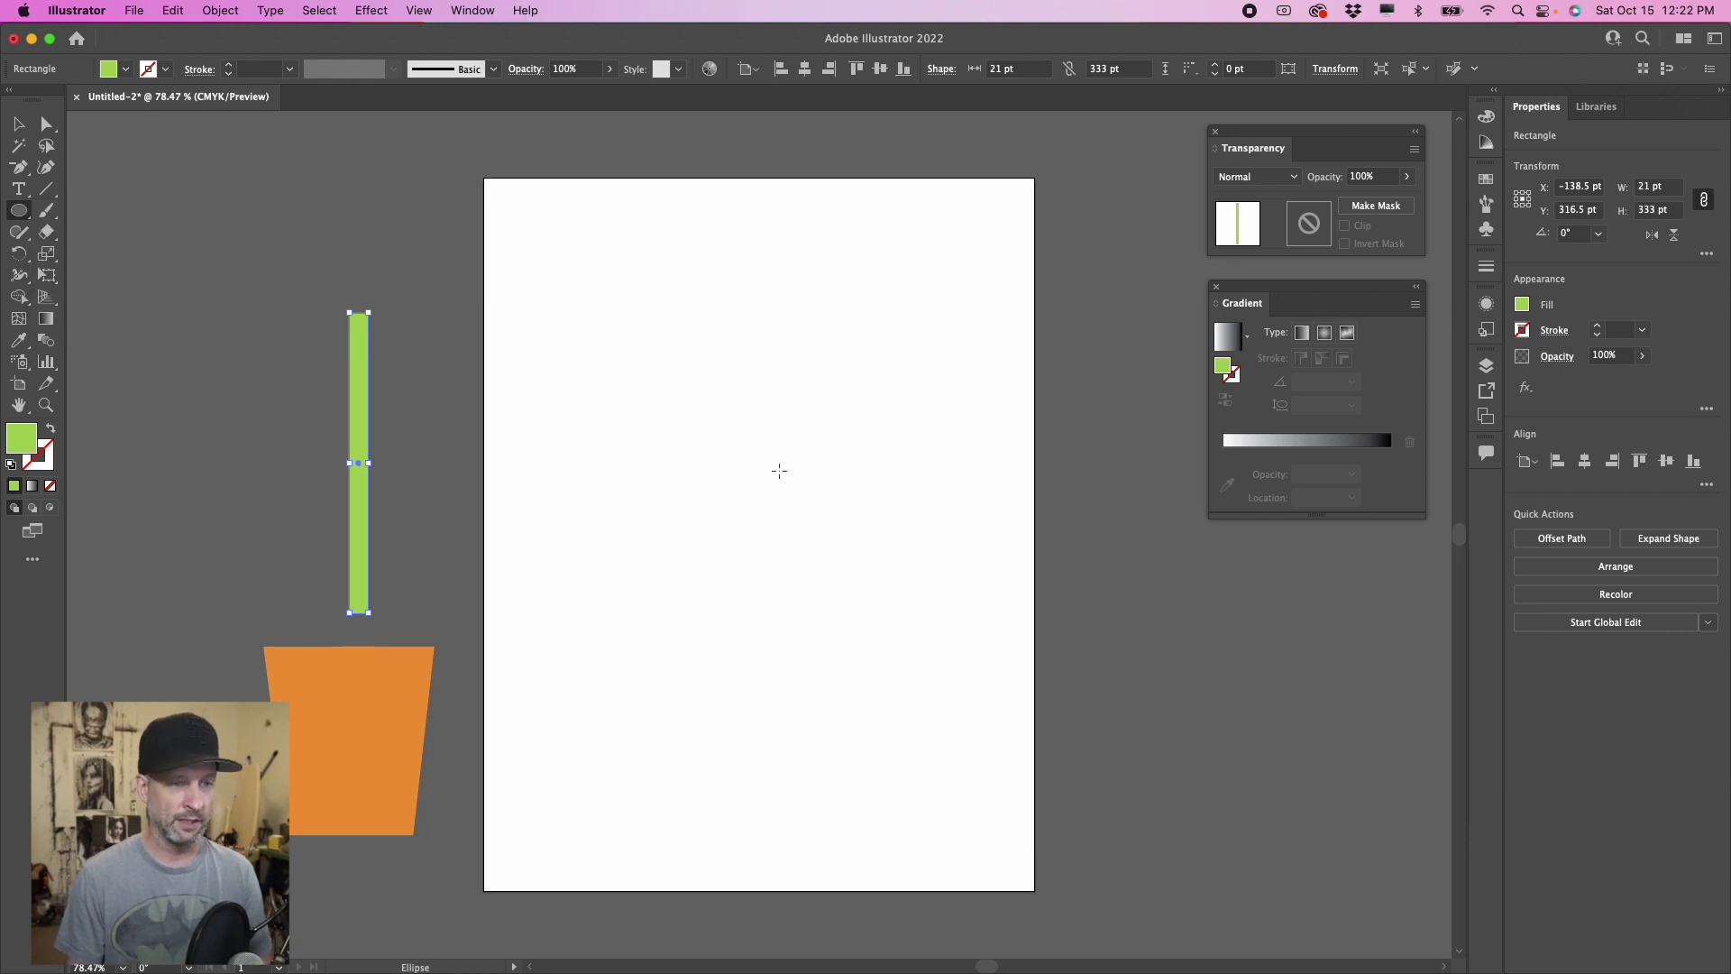
pyautogui.moveTo(630, 401); pyautogui.dragTo(760, 435)
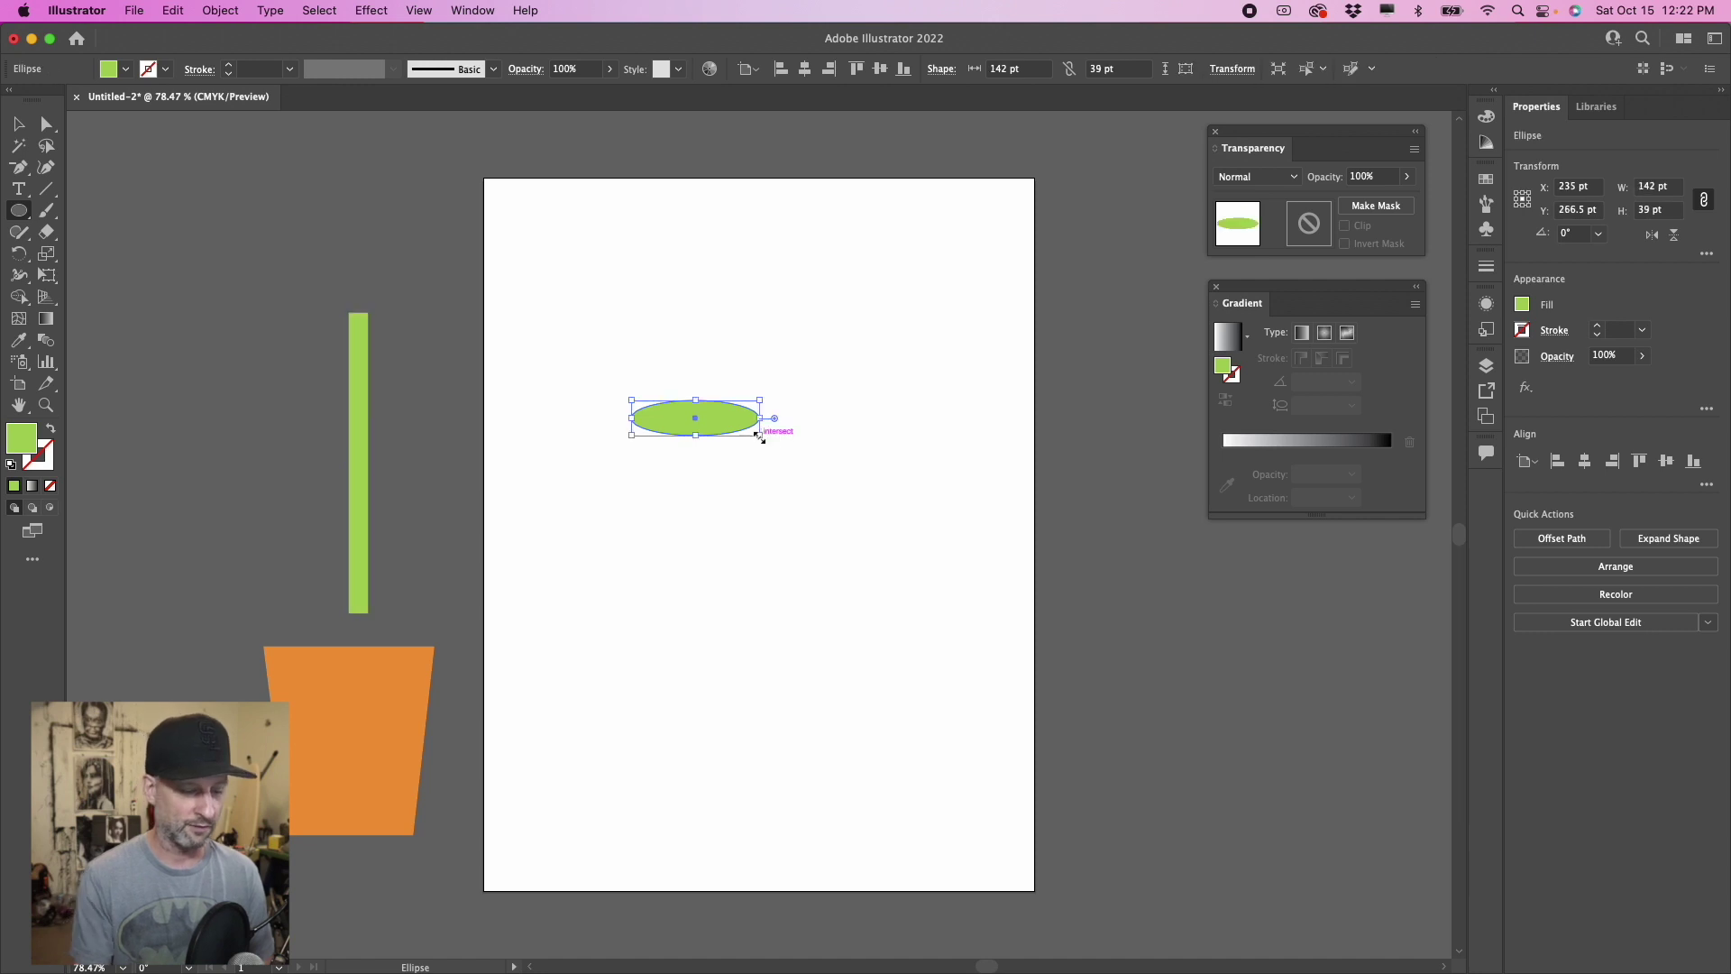
pyautogui.press('super+equal')
pyautogui.press('super+equal')
pyautogui.press('super+equal')
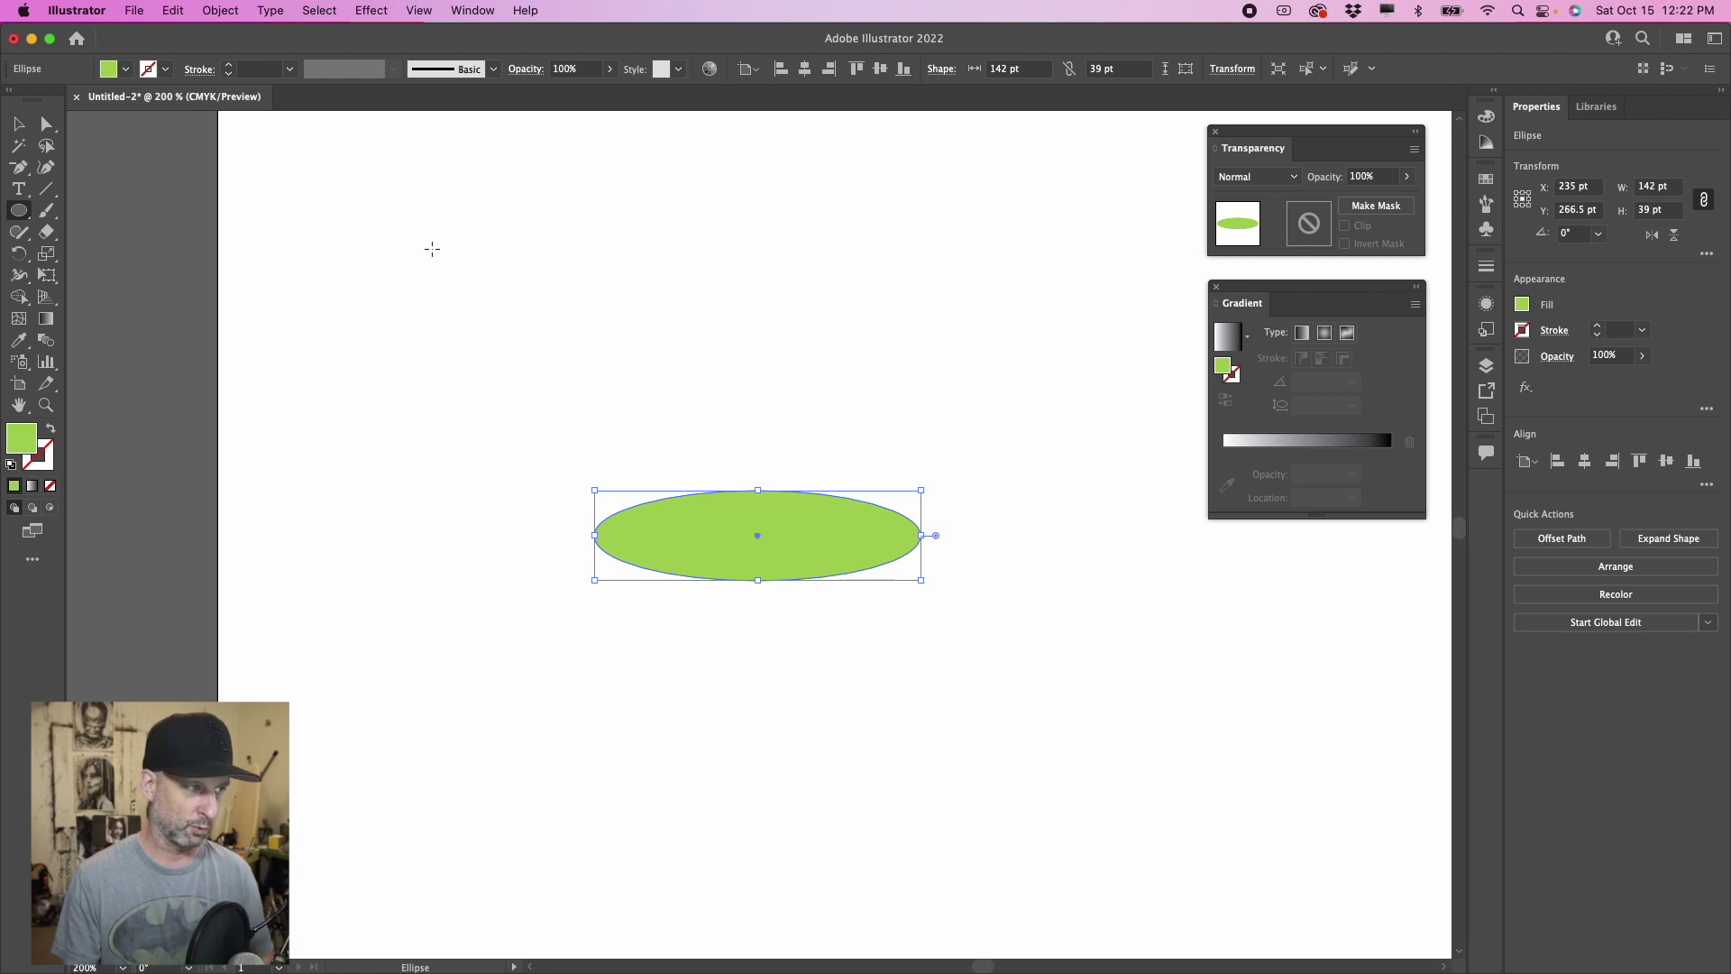
# Step: Reshape the green ellipse into a leaf by pulling the direction handles of its two end anchors inward to form pointed tips
pyautogui.click(47, 125)
pyautogui.click(457, 274)
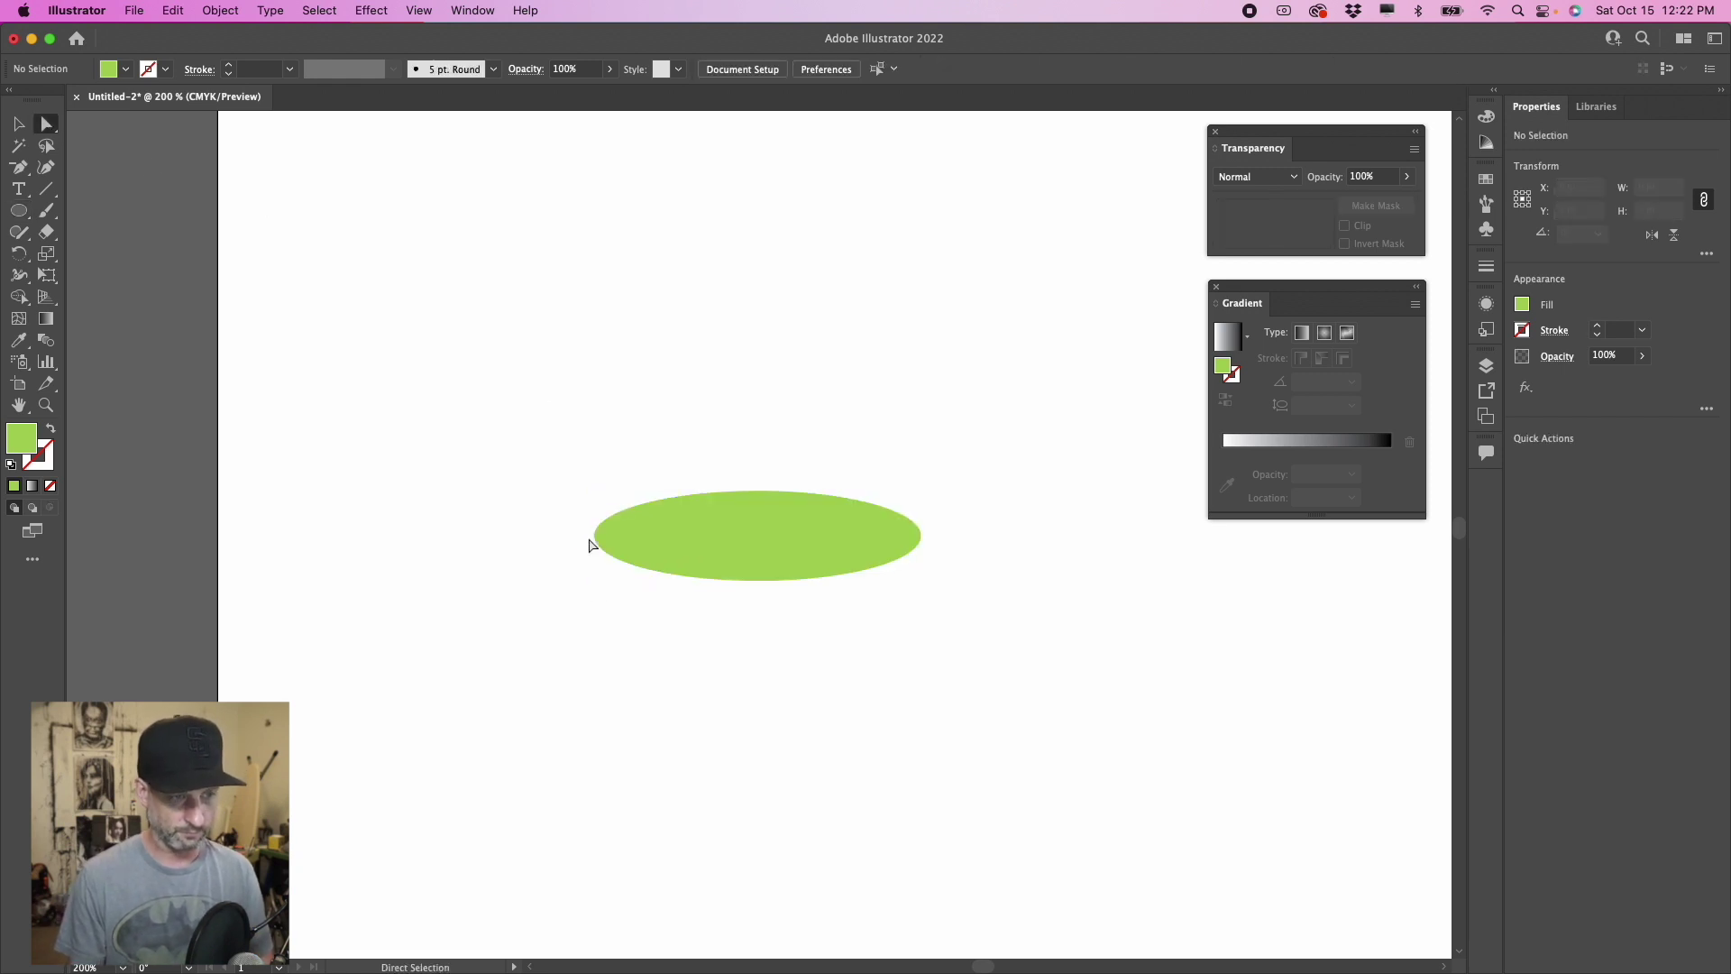
pyautogui.click(594, 537)
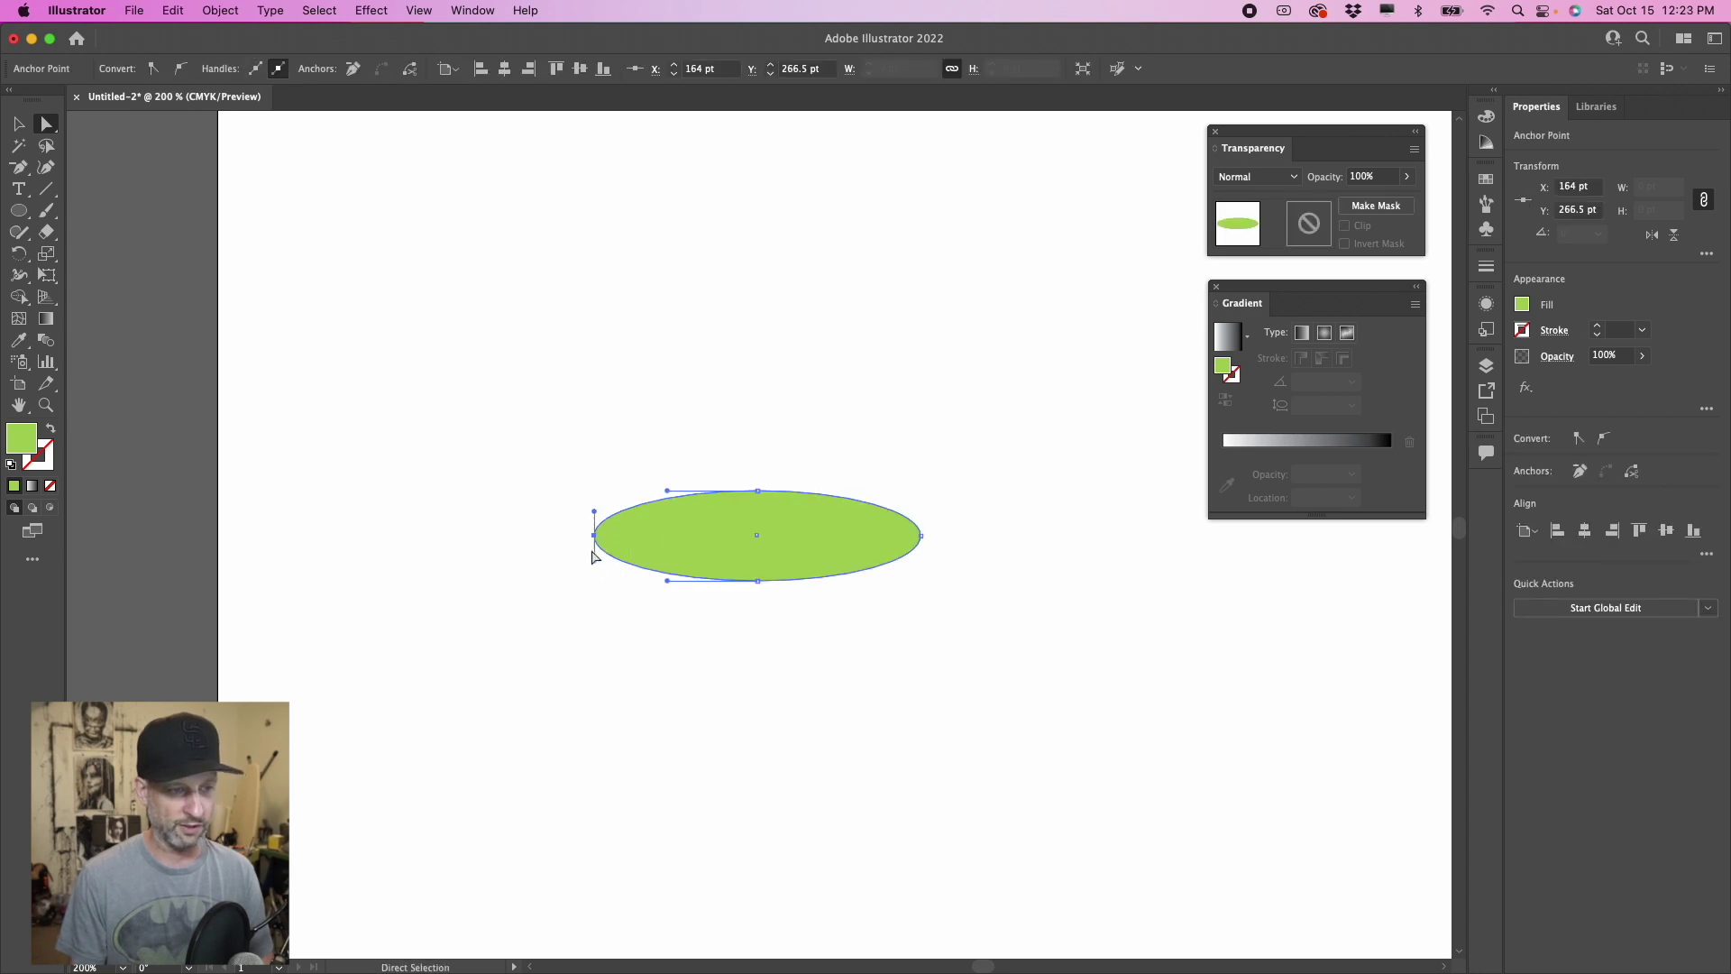
pyautogui.moveTo(595, 513); pyautogui.dragTo(667, 503)
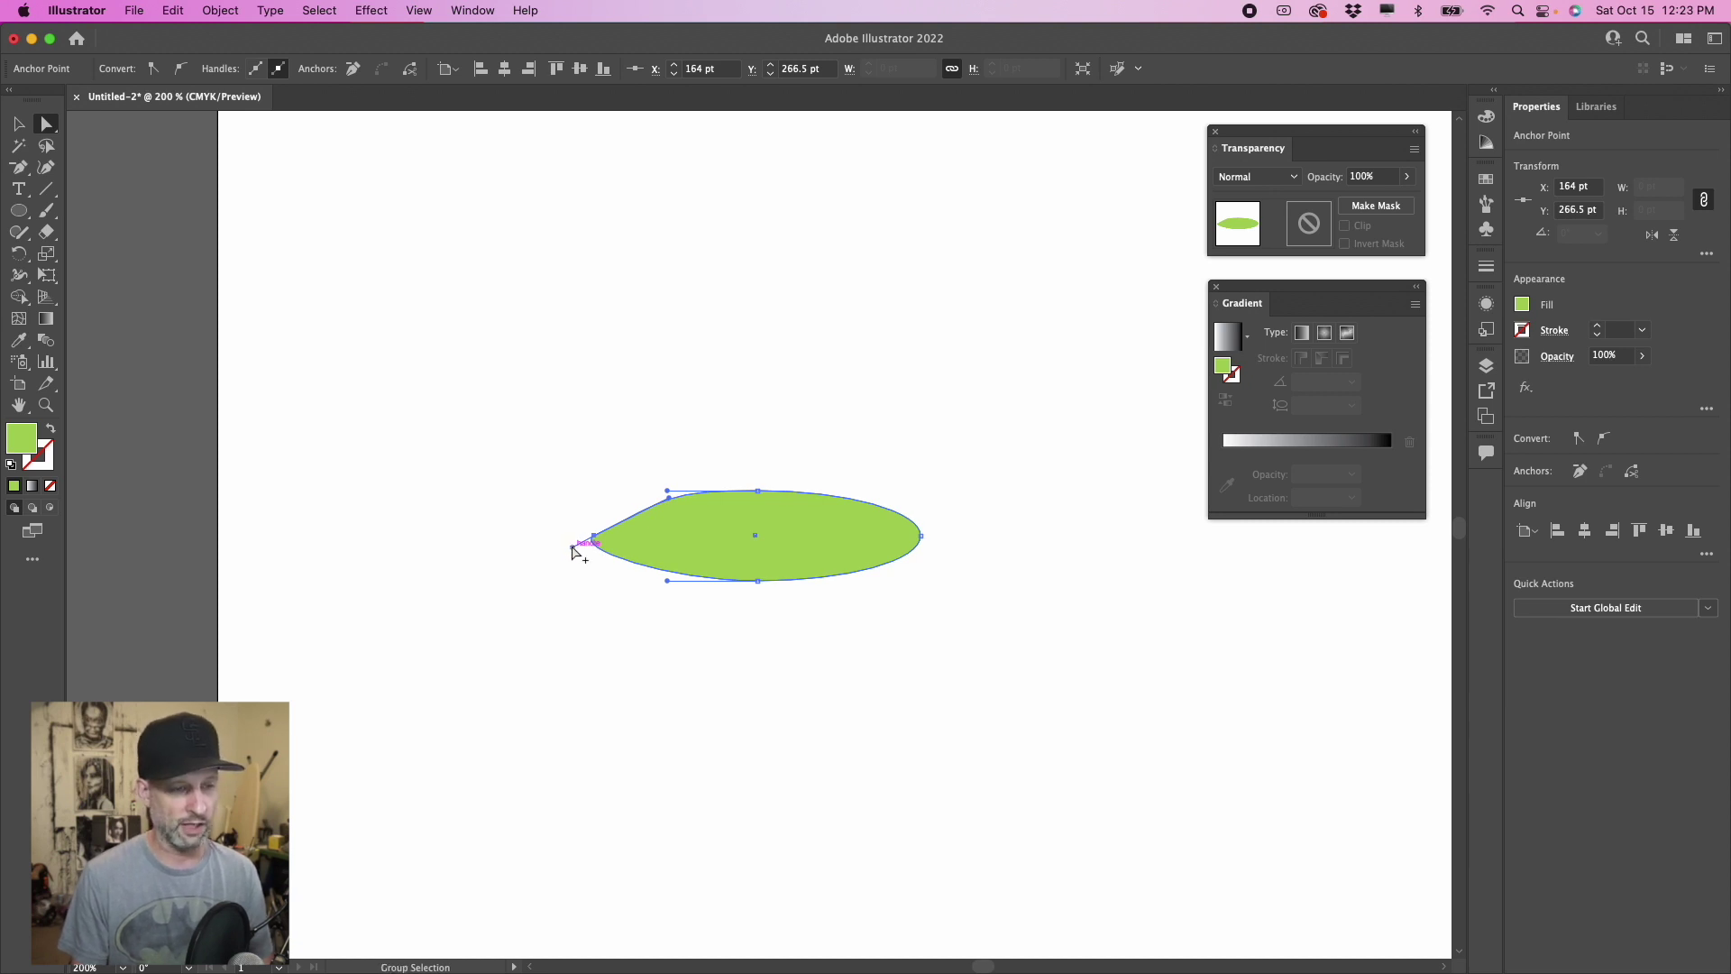
pyautogui.moveTo(573, 552); pyautogui.dragTo(672, 573)
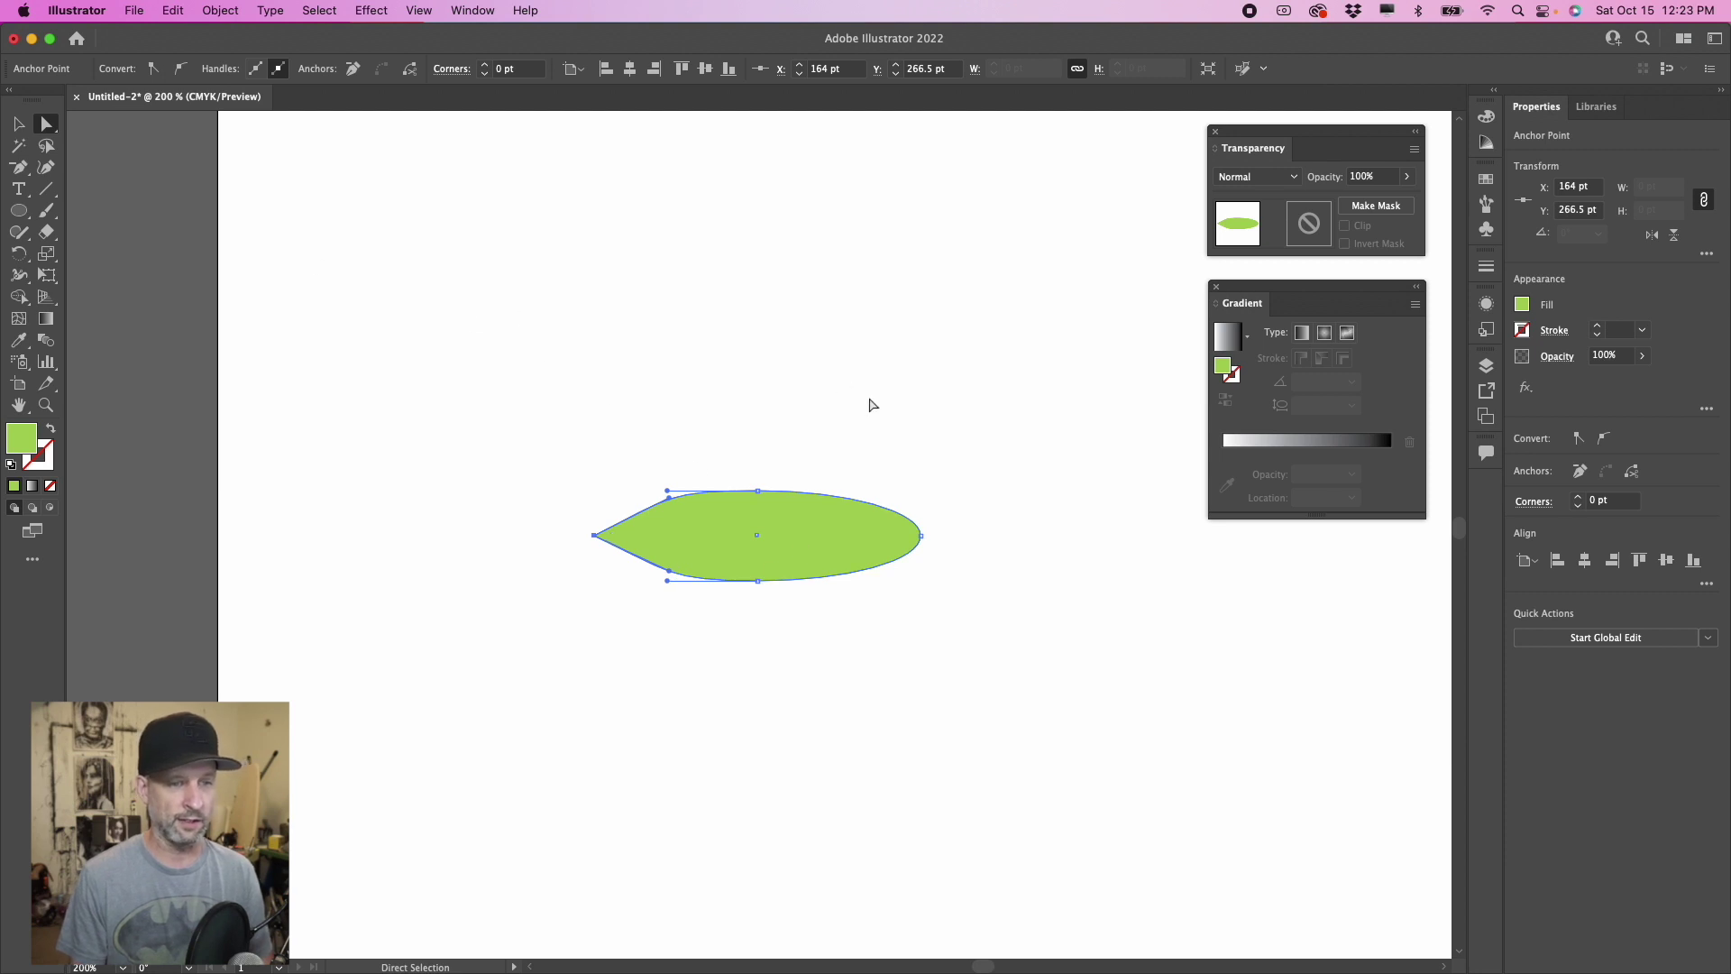
pyautogui.click(869, 398)
pyautogui.click(920, 539)
pyautogui.click(919, 539)
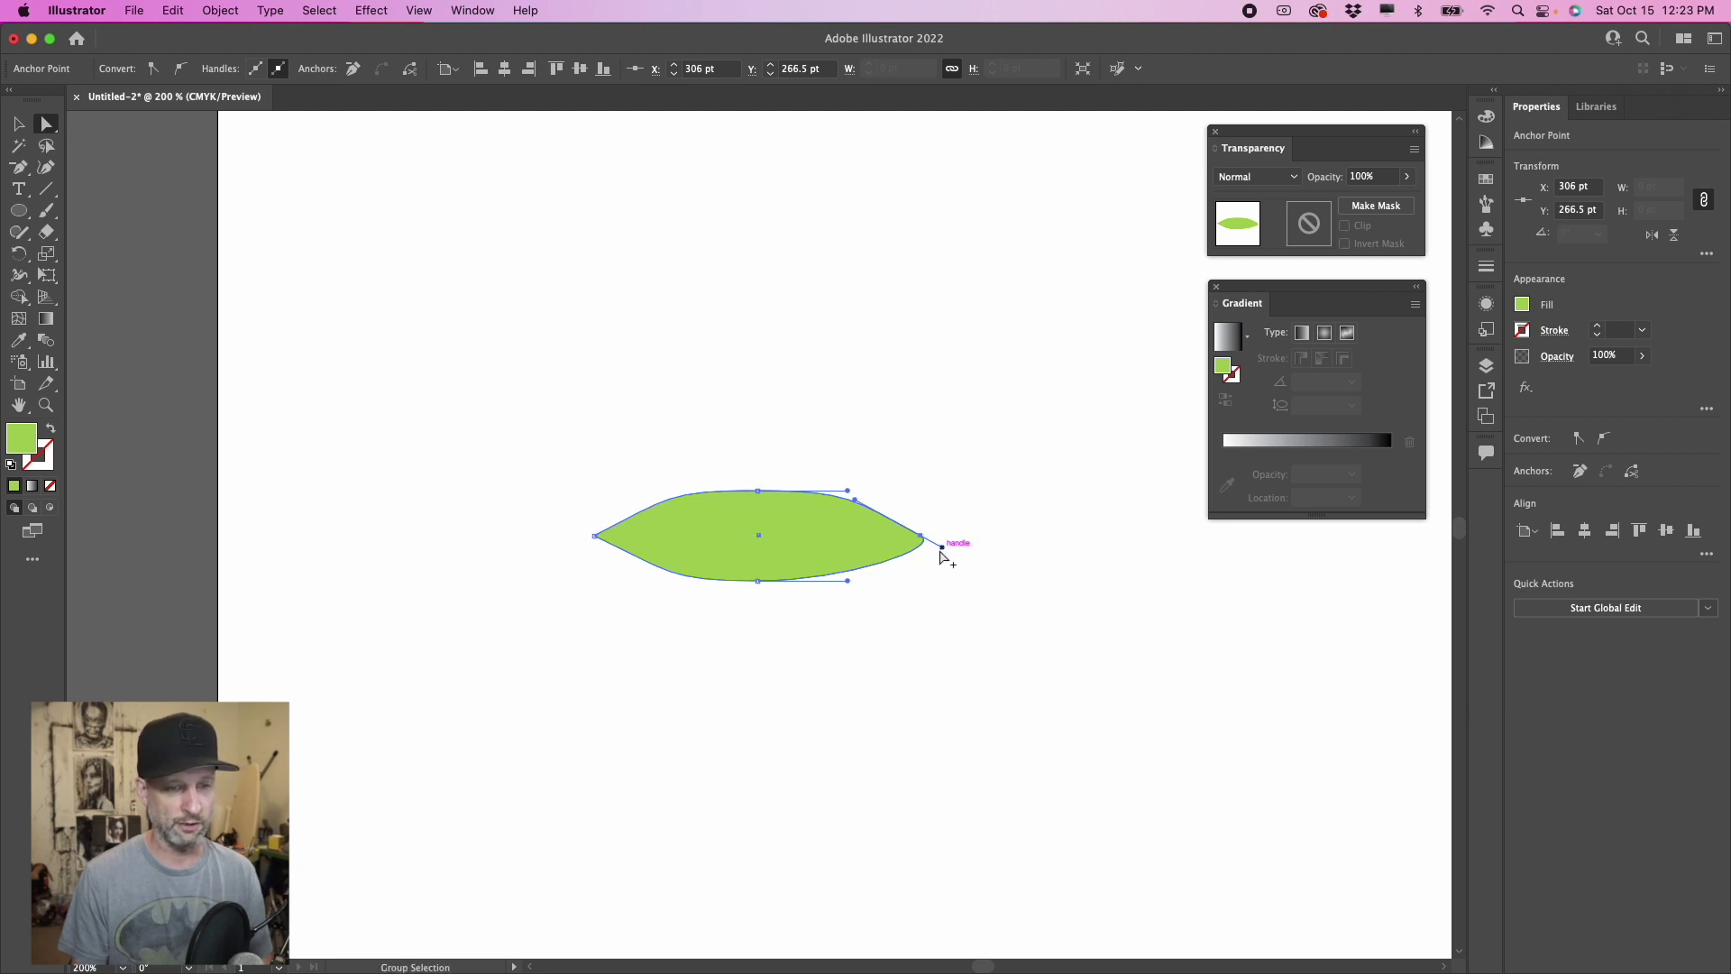
pyautogui.moveTo(941, 550); pyautogui.dragTo(847, 581)
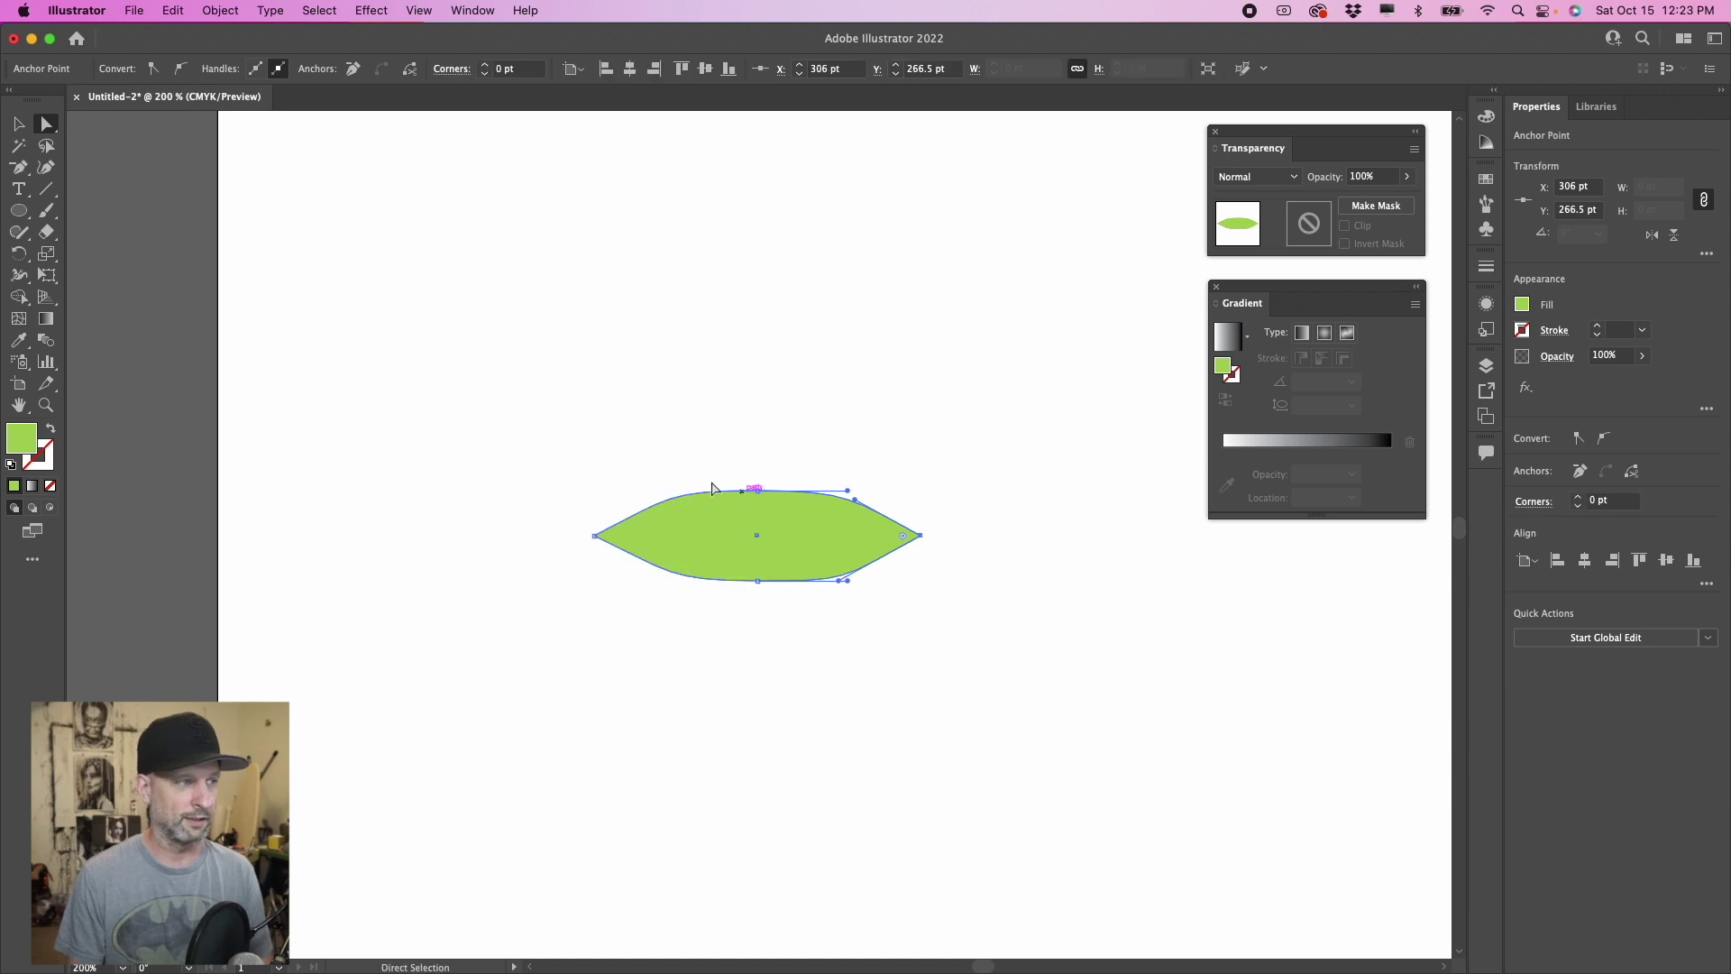
# Step: Move the whole leaf off the artboard to sit just left of the stem's middle
pyautogui.click(17, 126)
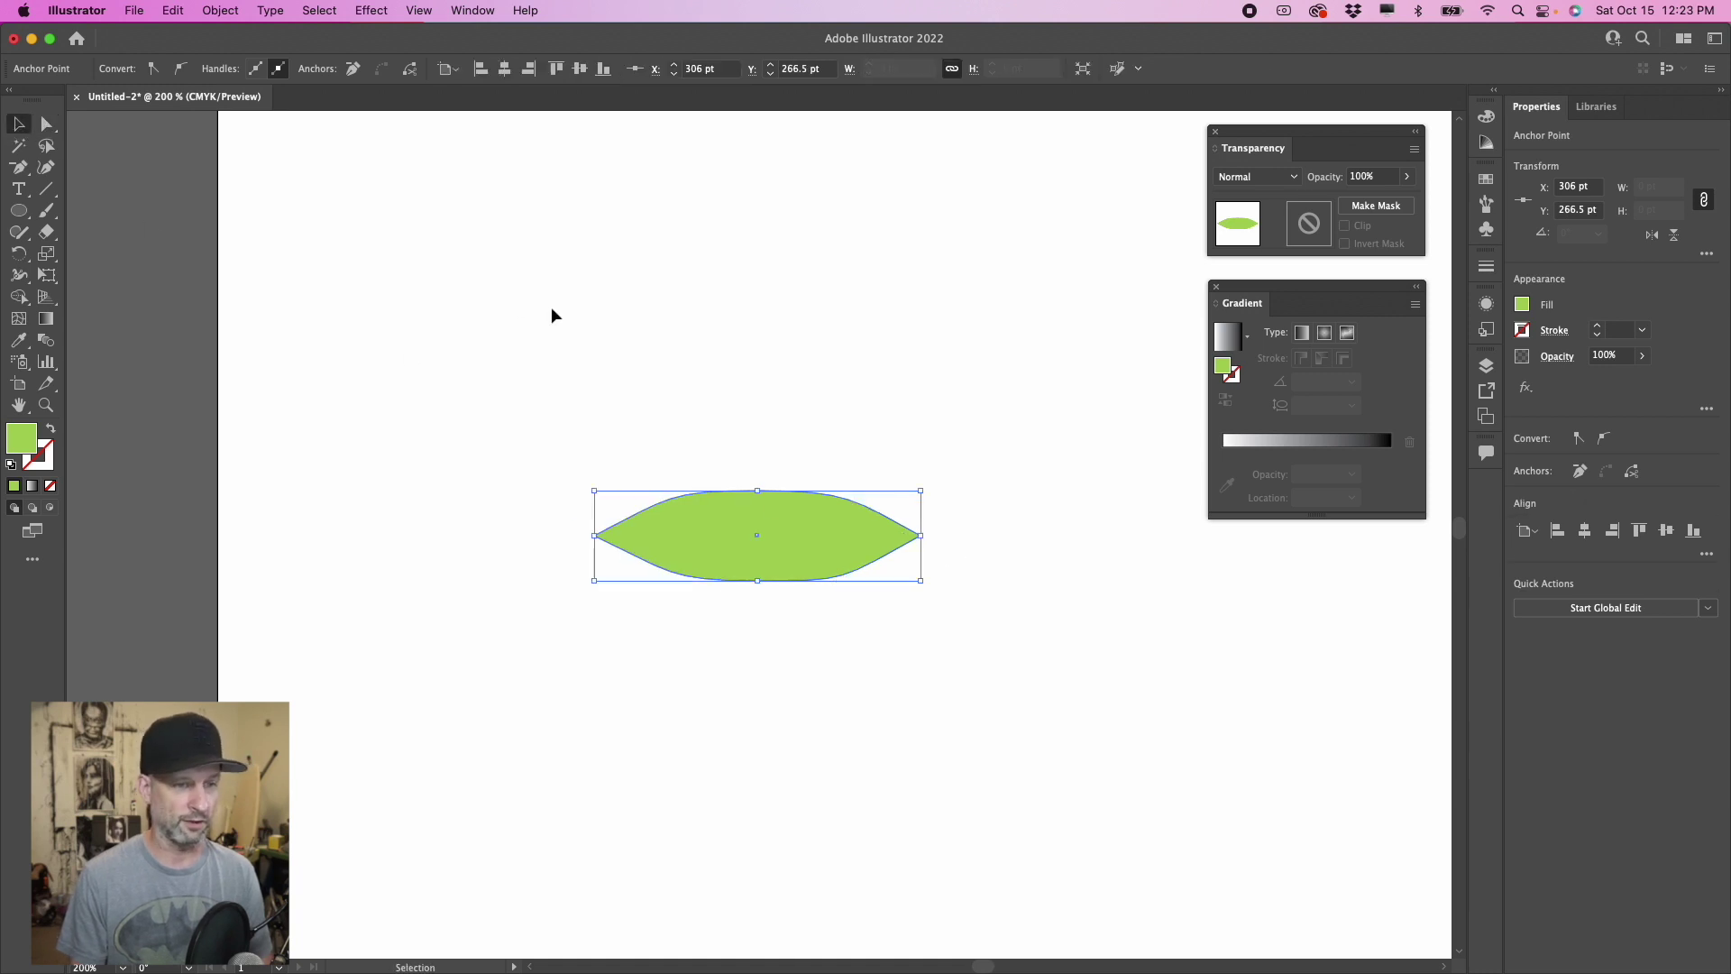
pyautogui.click(553, 313)
pyautogui.click(737, 529)
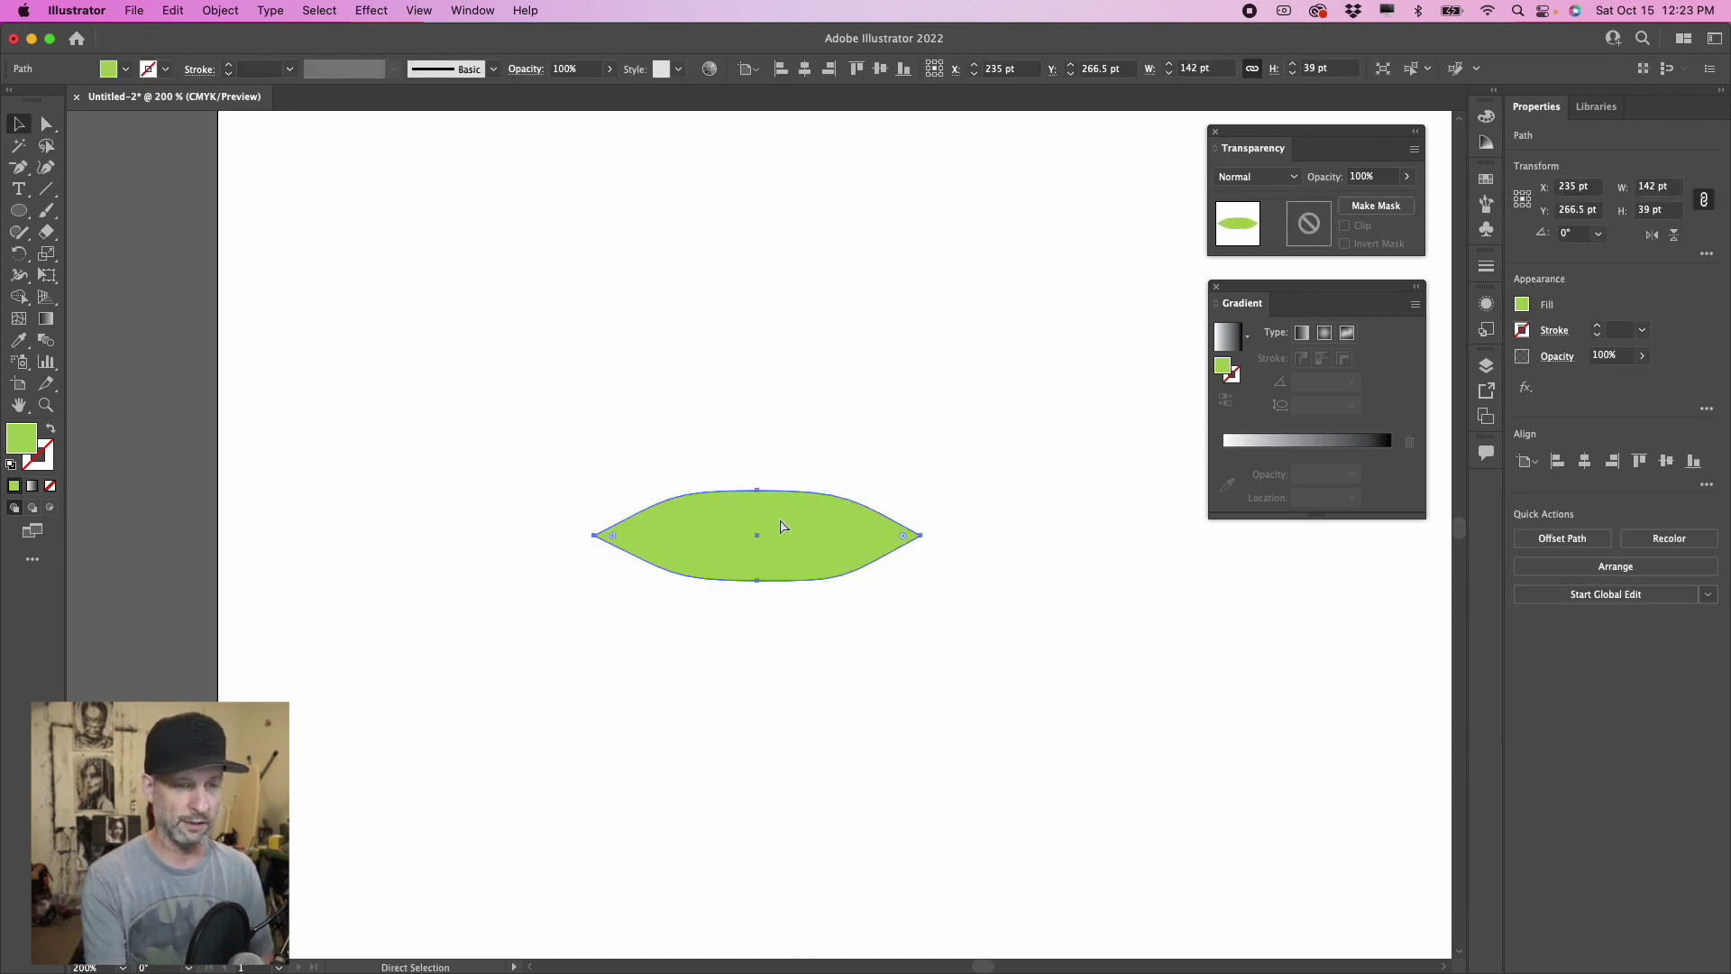
pyautogui.press('super+minus')
pyautogui.press('super+minus')
pyautogui.press('super+minus')
pyautogui.moveTo(804, 538); pyautogui.dragTo(426, 555)
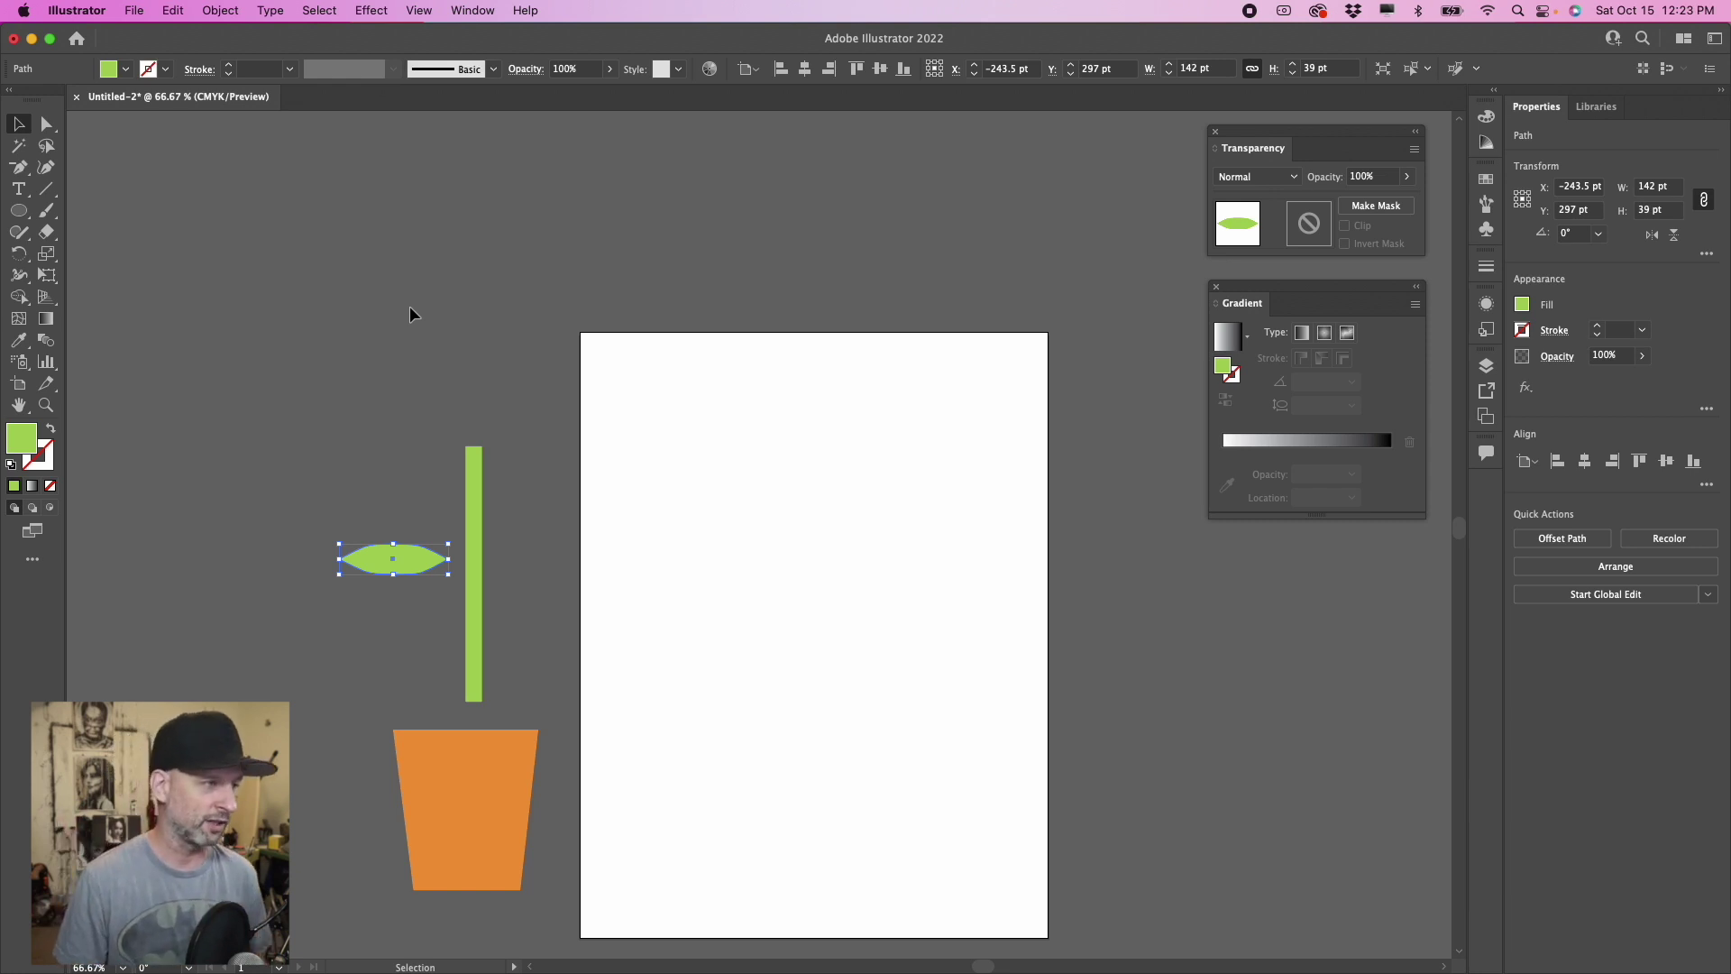
# Step: Draw a circle about 210 pt in diameter, fill it with yellow FFFF66, and place it off the artboard above the stem
pyautogui.click(18, 210)
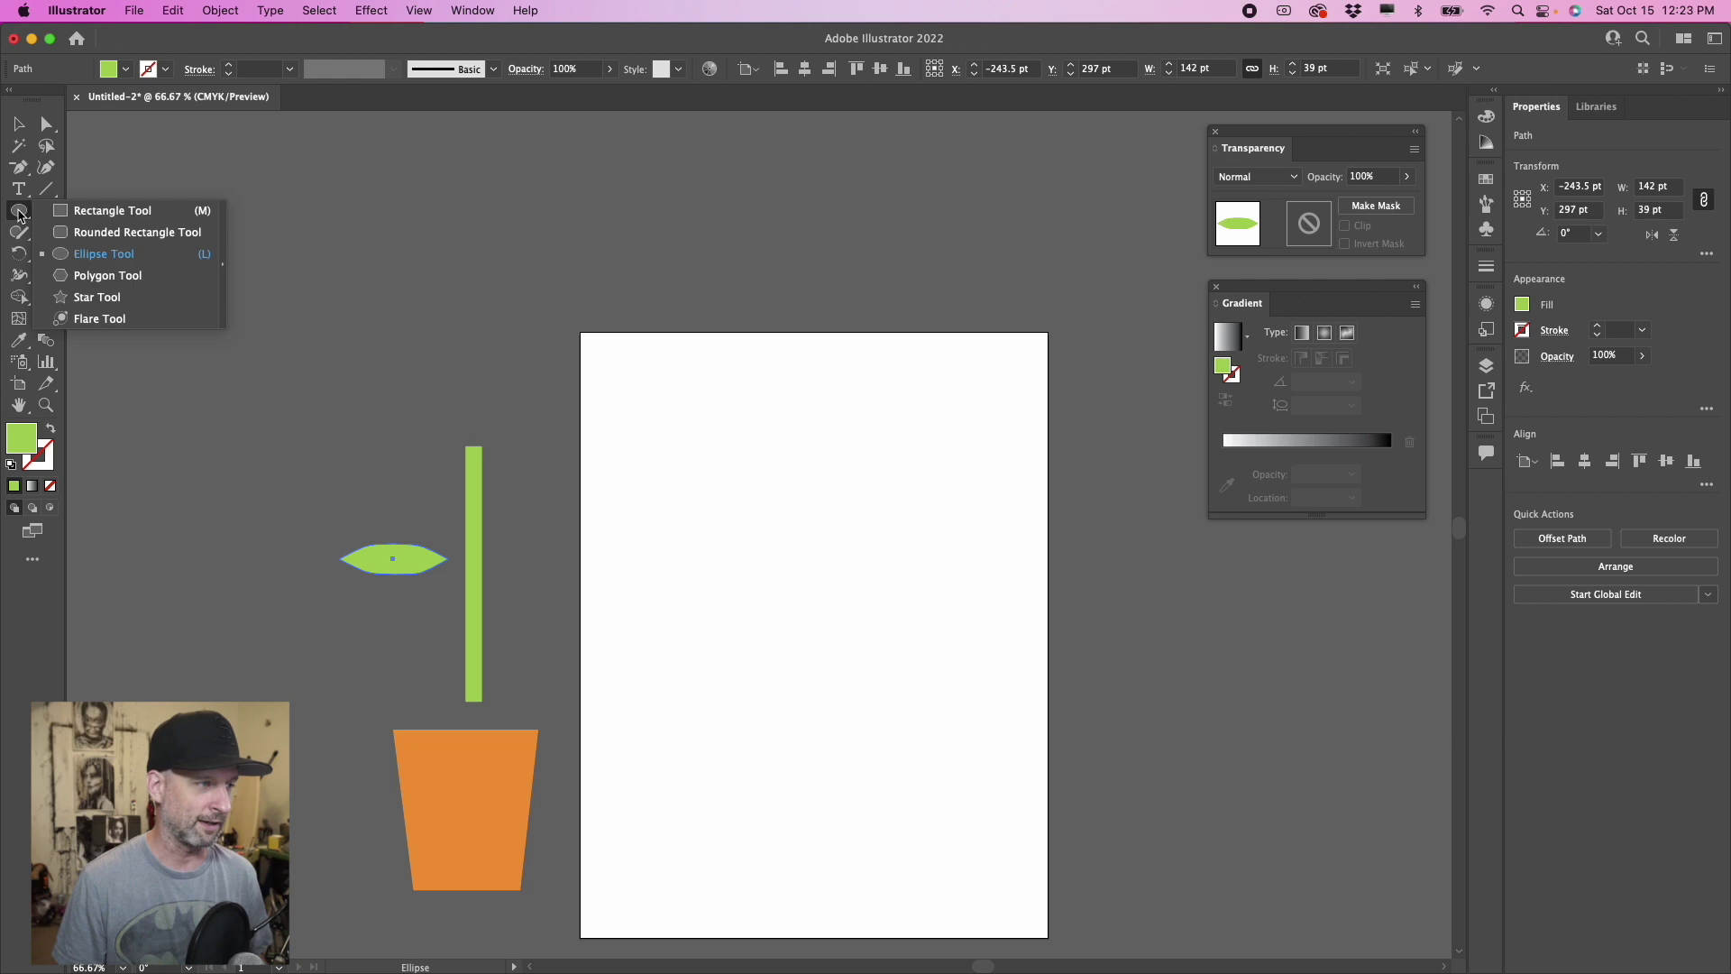
pyautogui.click(81, 256)
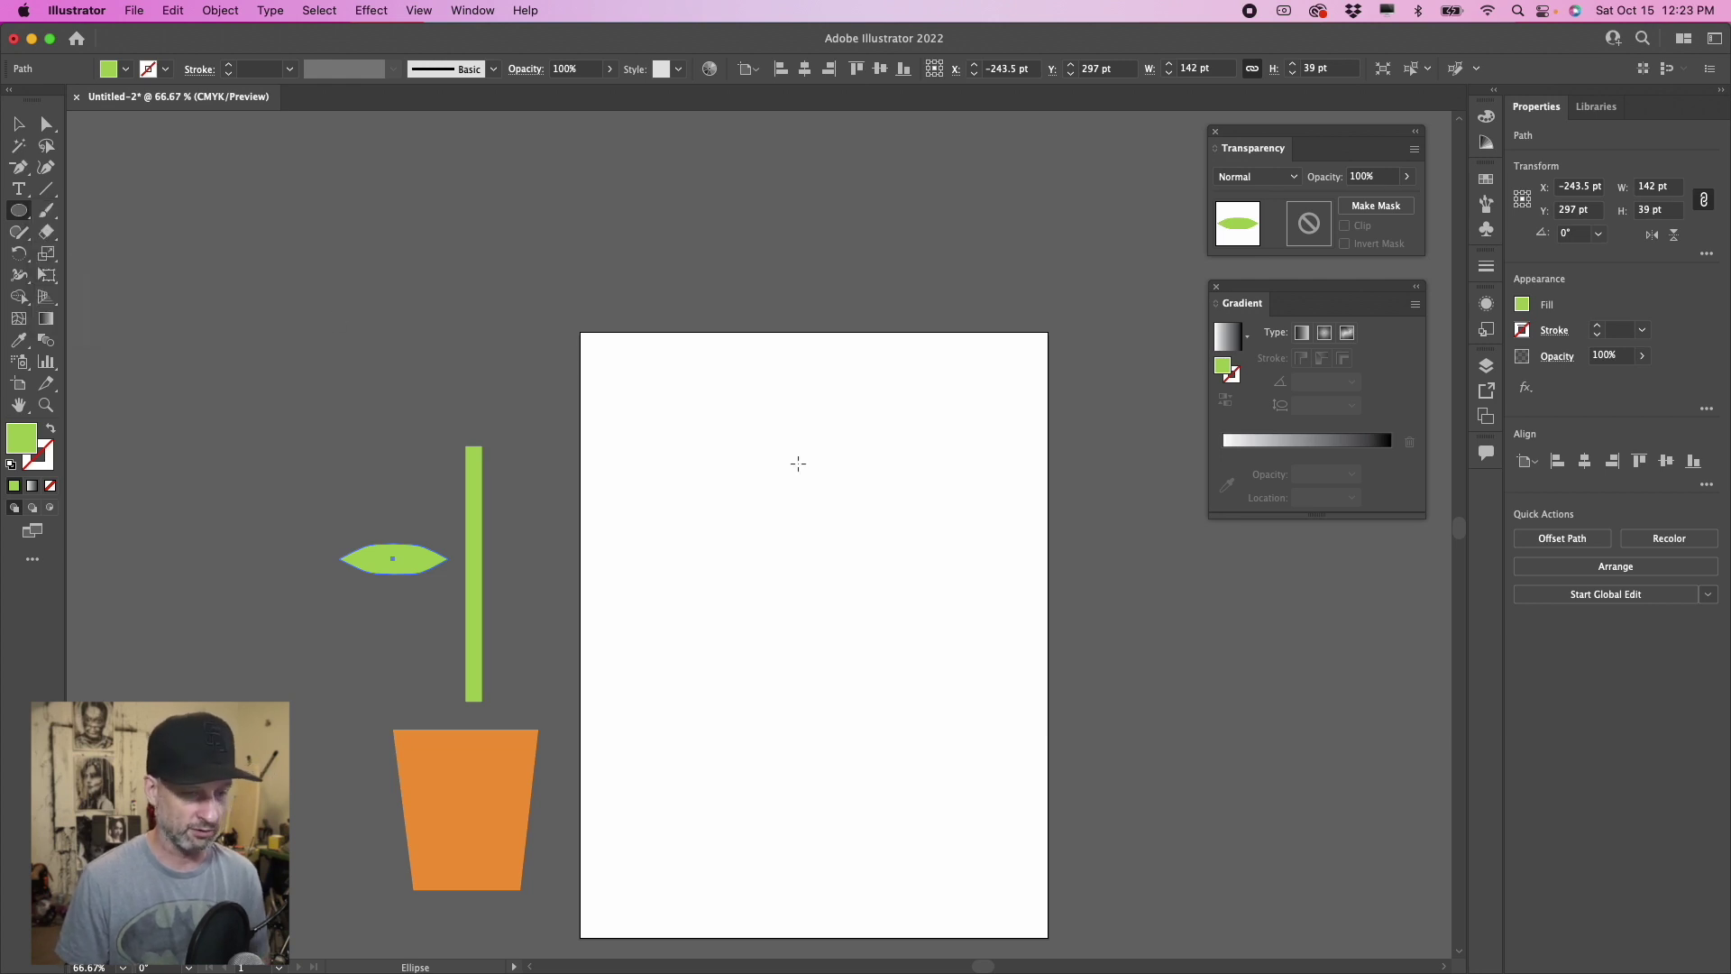
pyautogui.moveTo(728, 424); pyautogui.dragTo(891, 556)
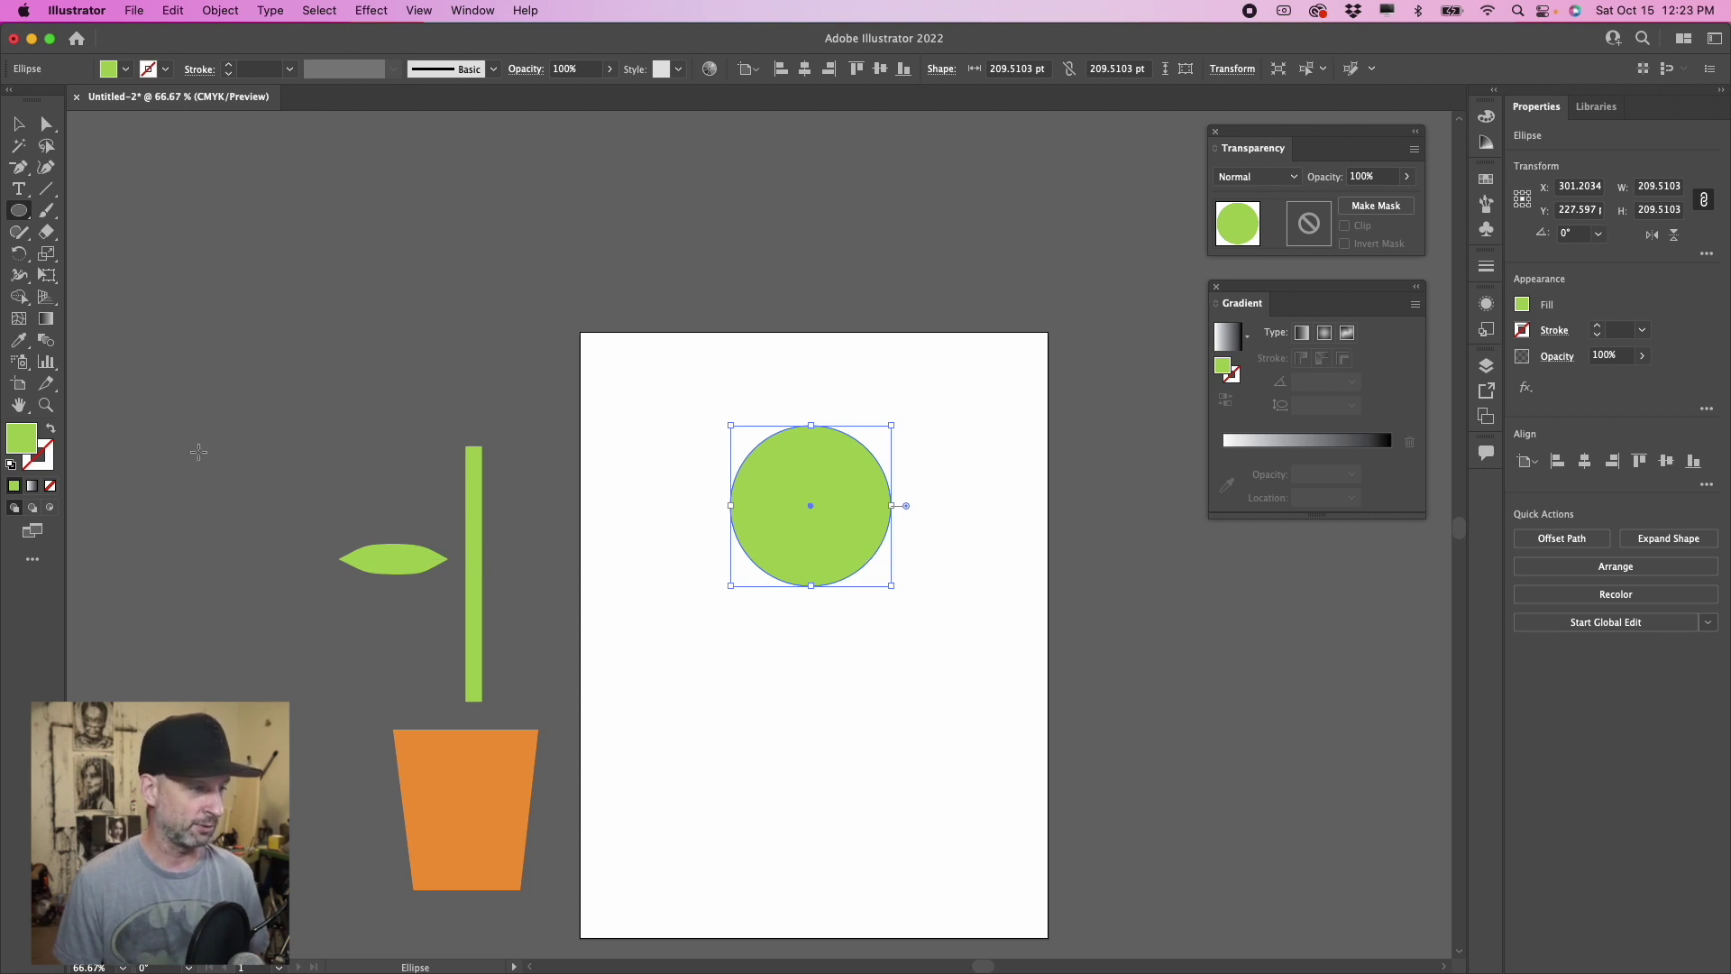
pyautogui.doubleClick(32, 441)
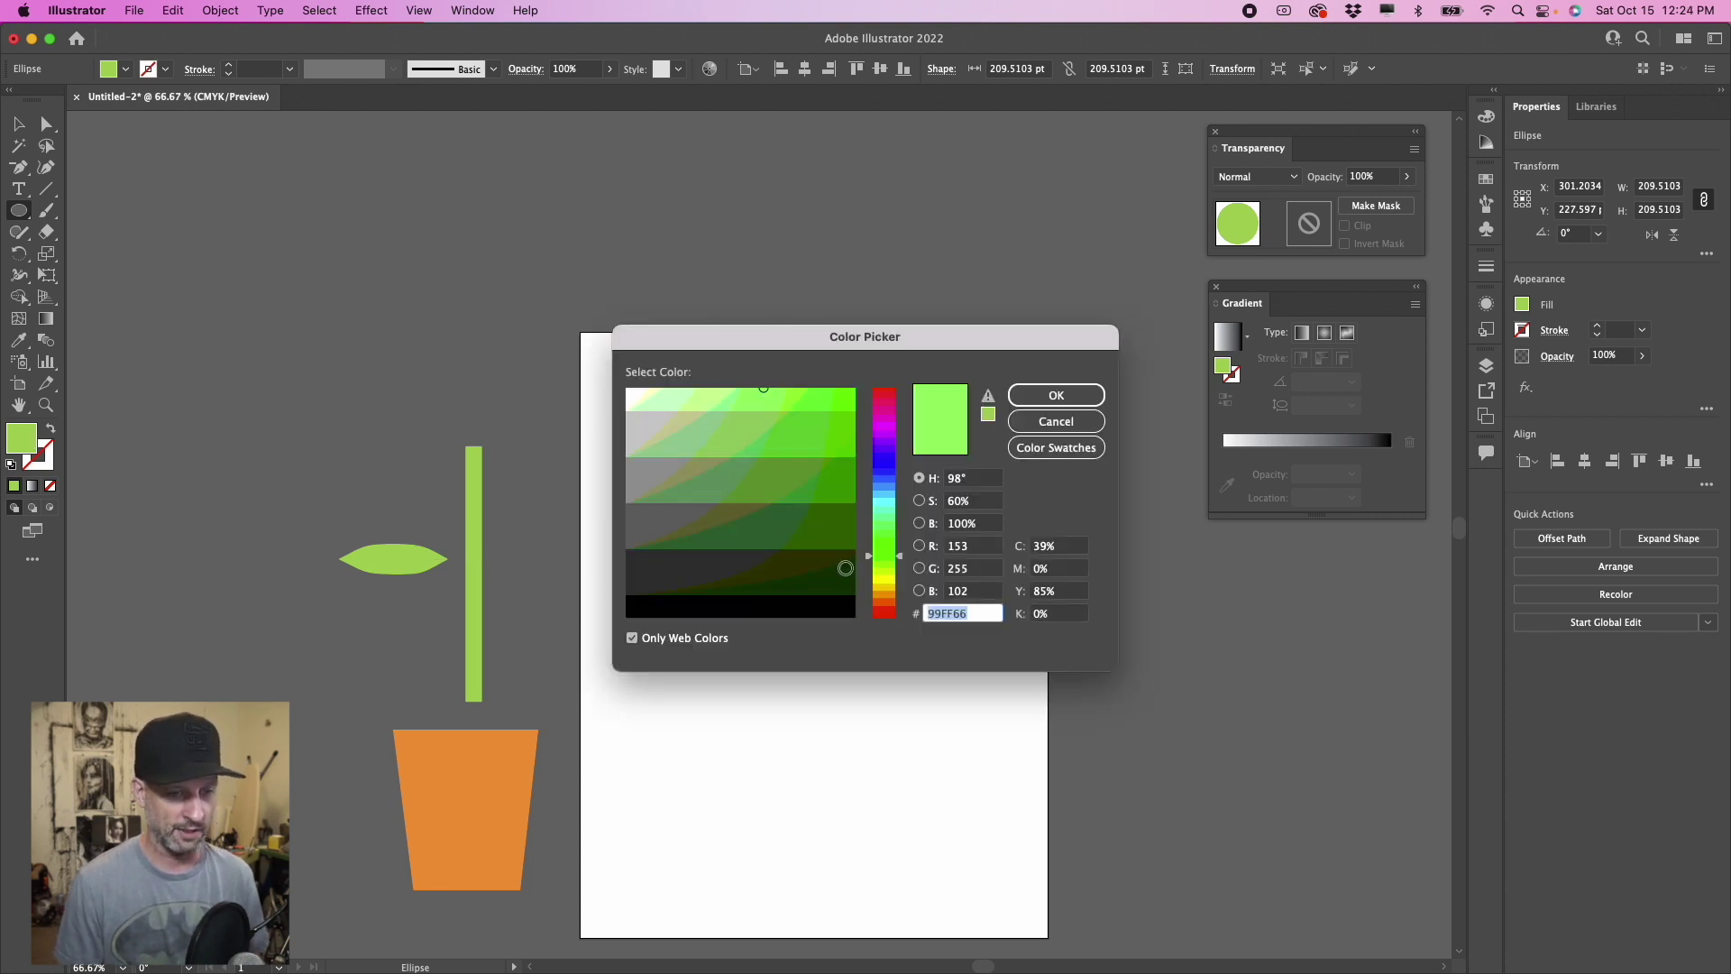
pyautogui.click(889, 582)
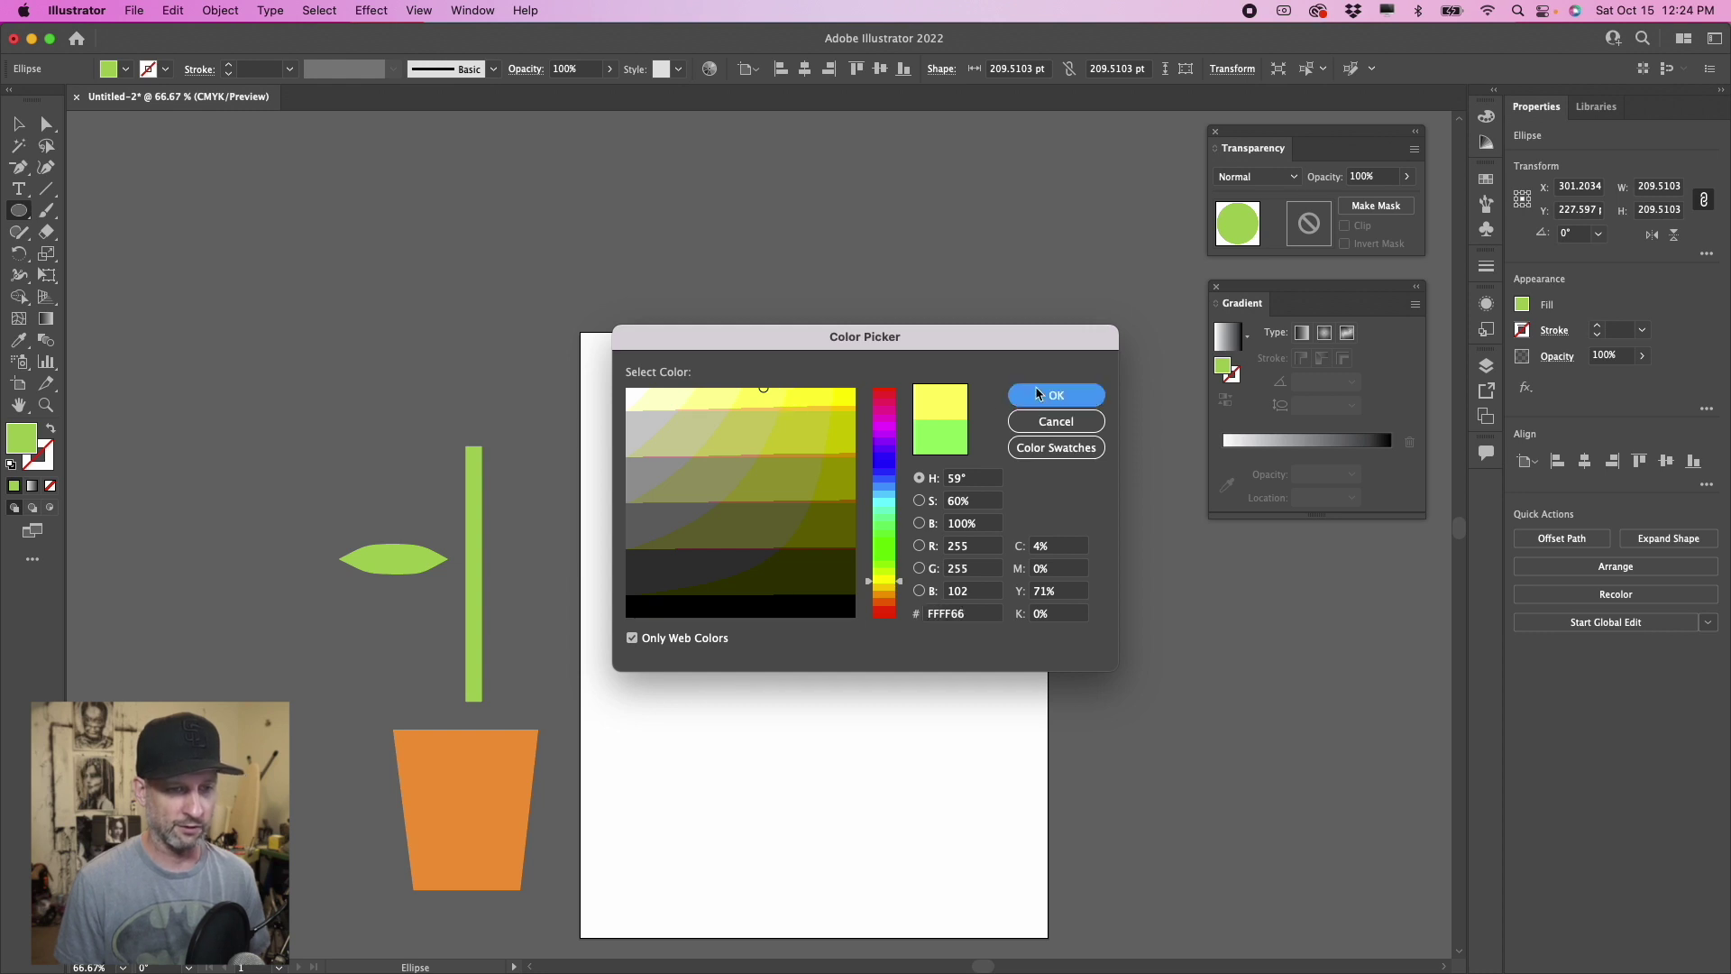
pyautogui.click(1073, 396)
pyautogui.press('v')
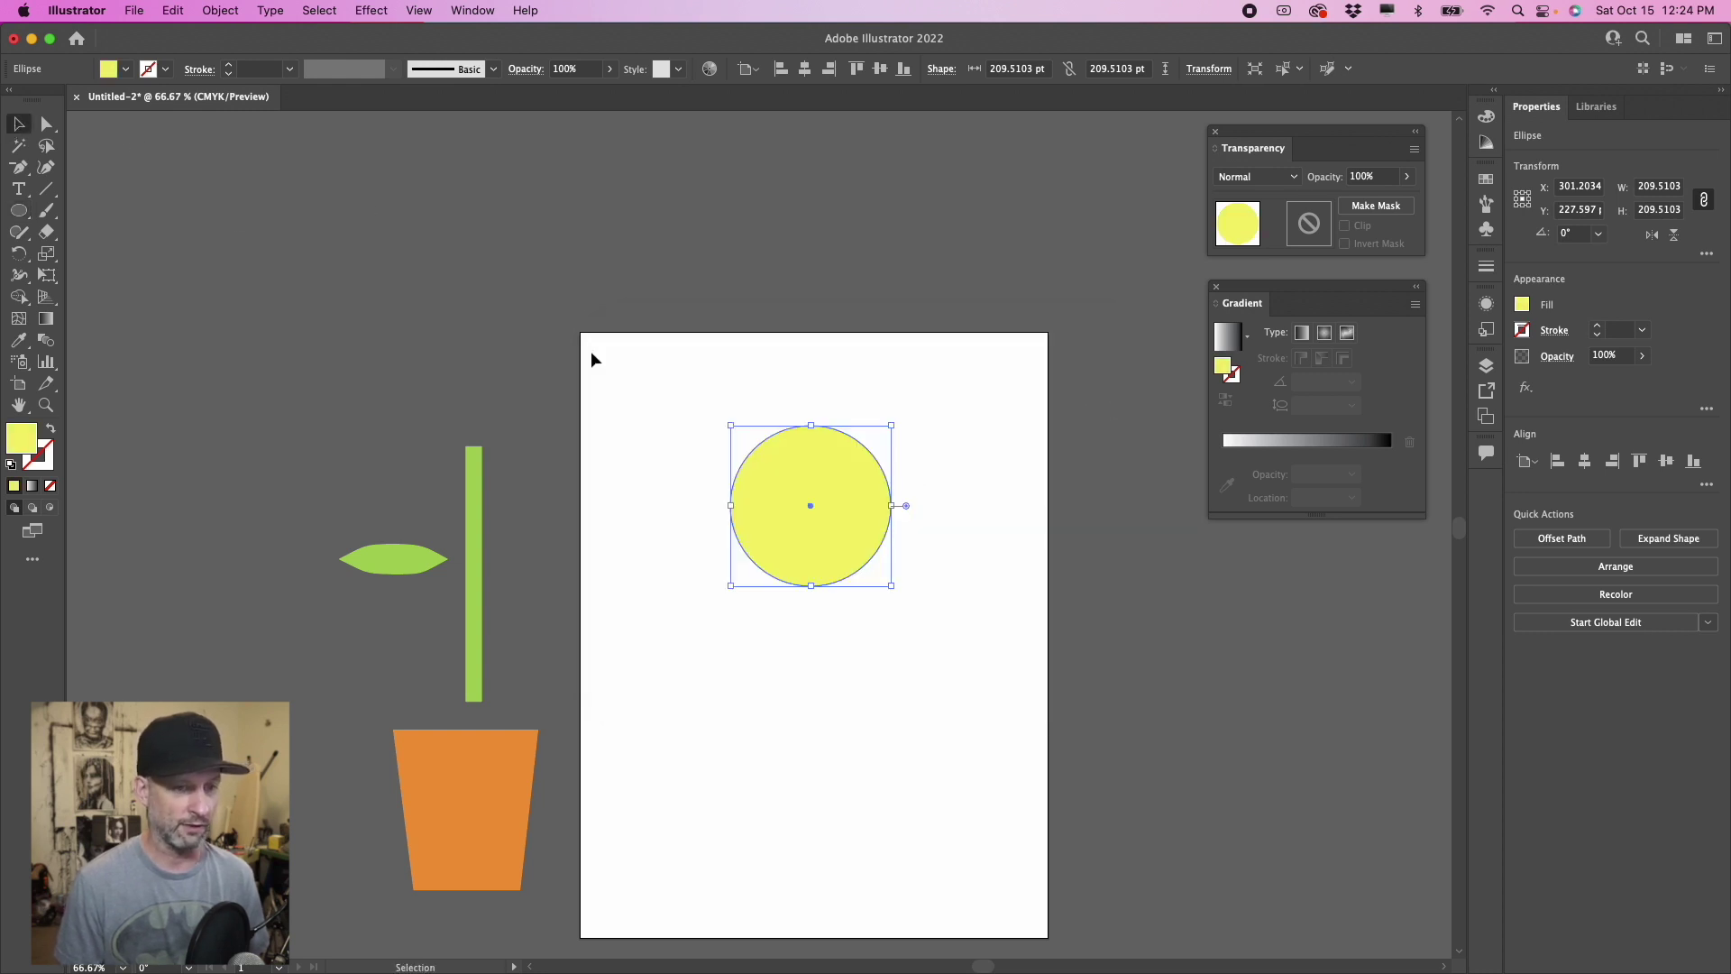
pyautogui.moveTo(843, 475); pyautogui.dragTo(493, 294)
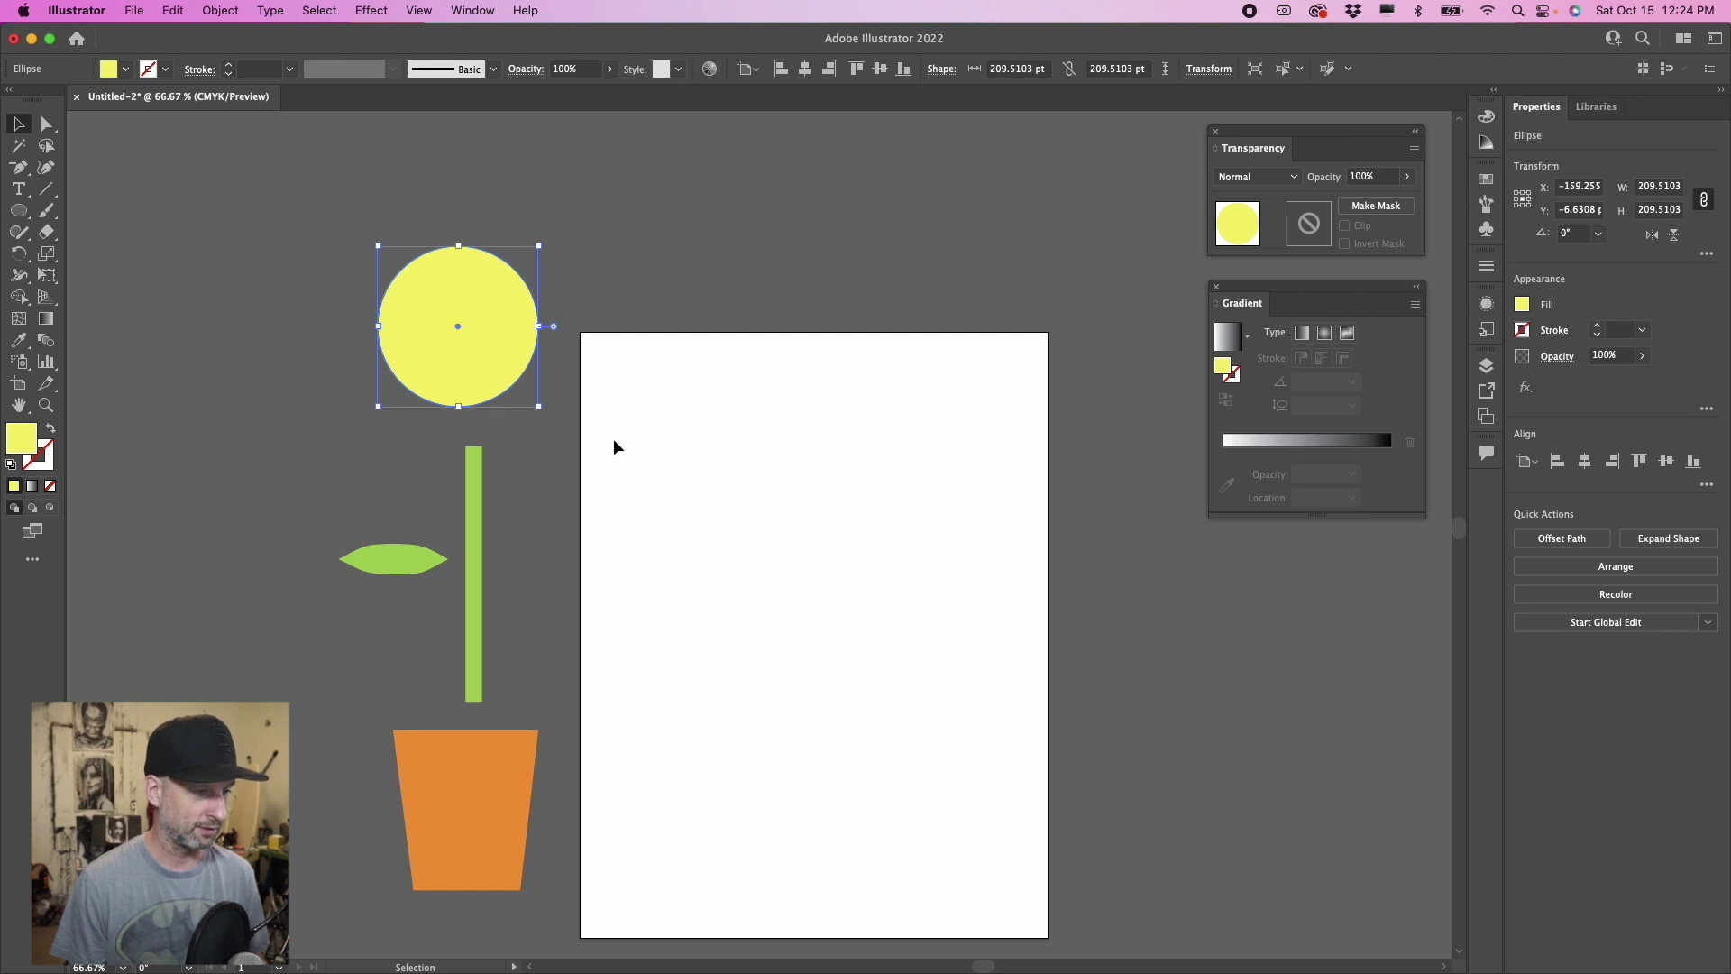
# Step: Move the orange pot onto the artboard's lower half, centered horizontally, with an identical copy stacked exactly in front of it
pyautogui.moveTo(495, 820); pyautogui.dragTo(840, 751)
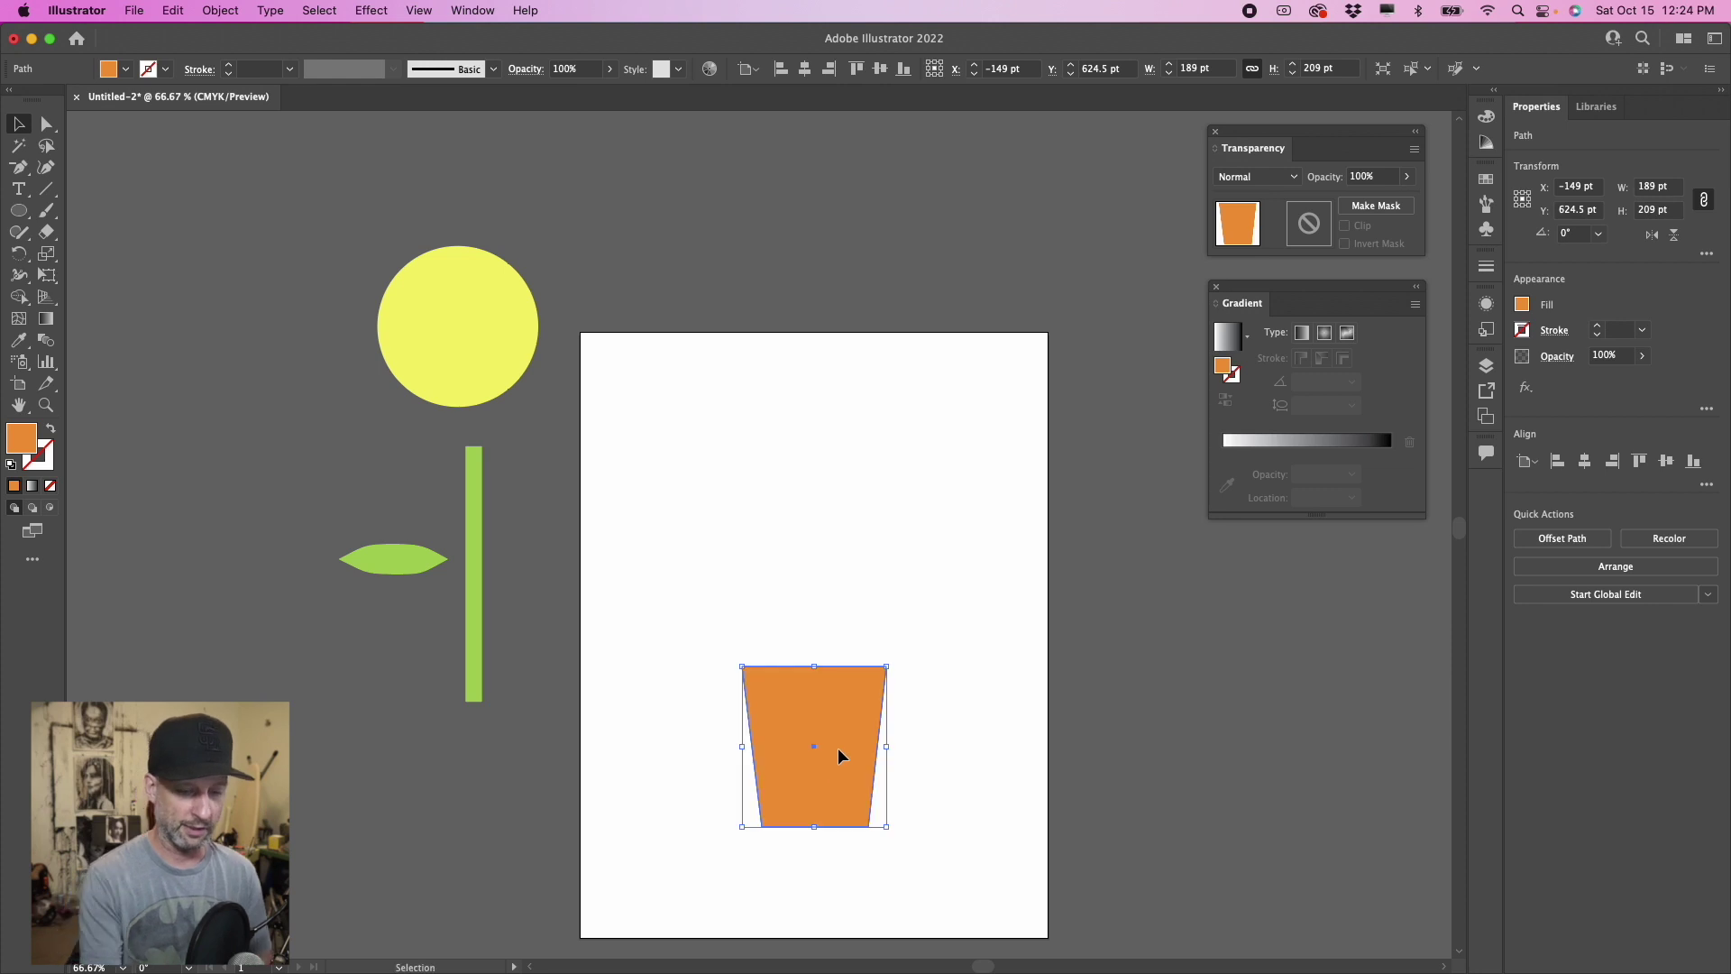
pyautogui.press('super+equal')
pyautogui.press('super+equal')
pyautogui.press('v')
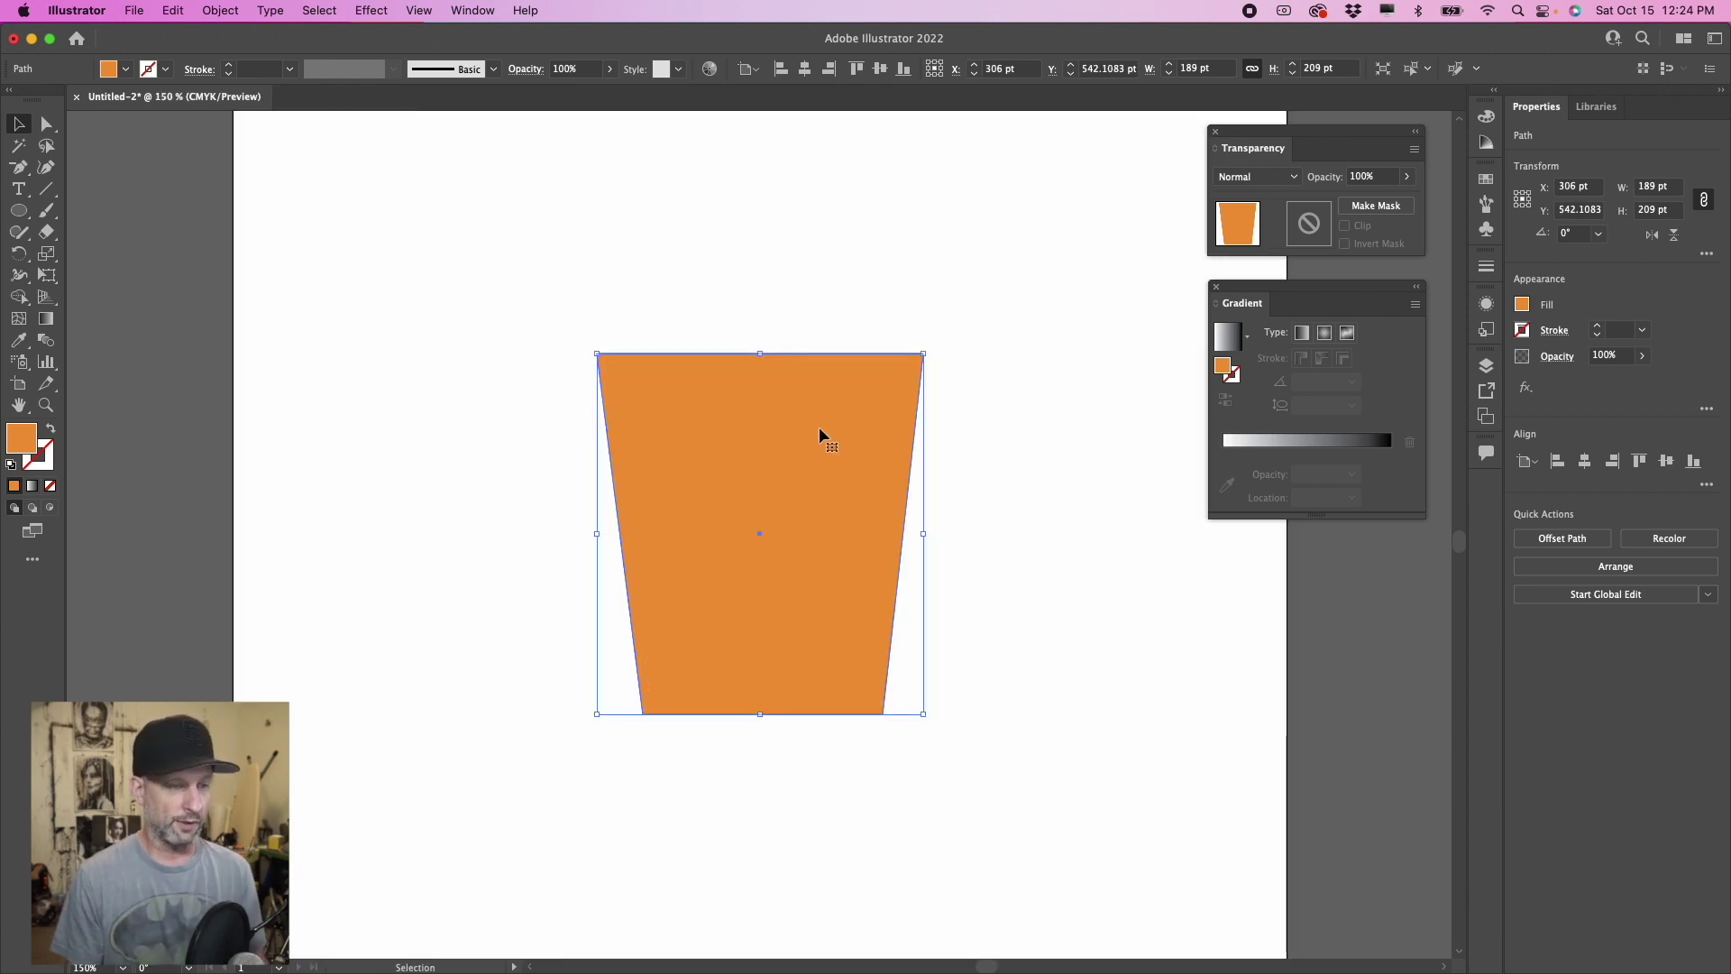
pyautogui.press('a')
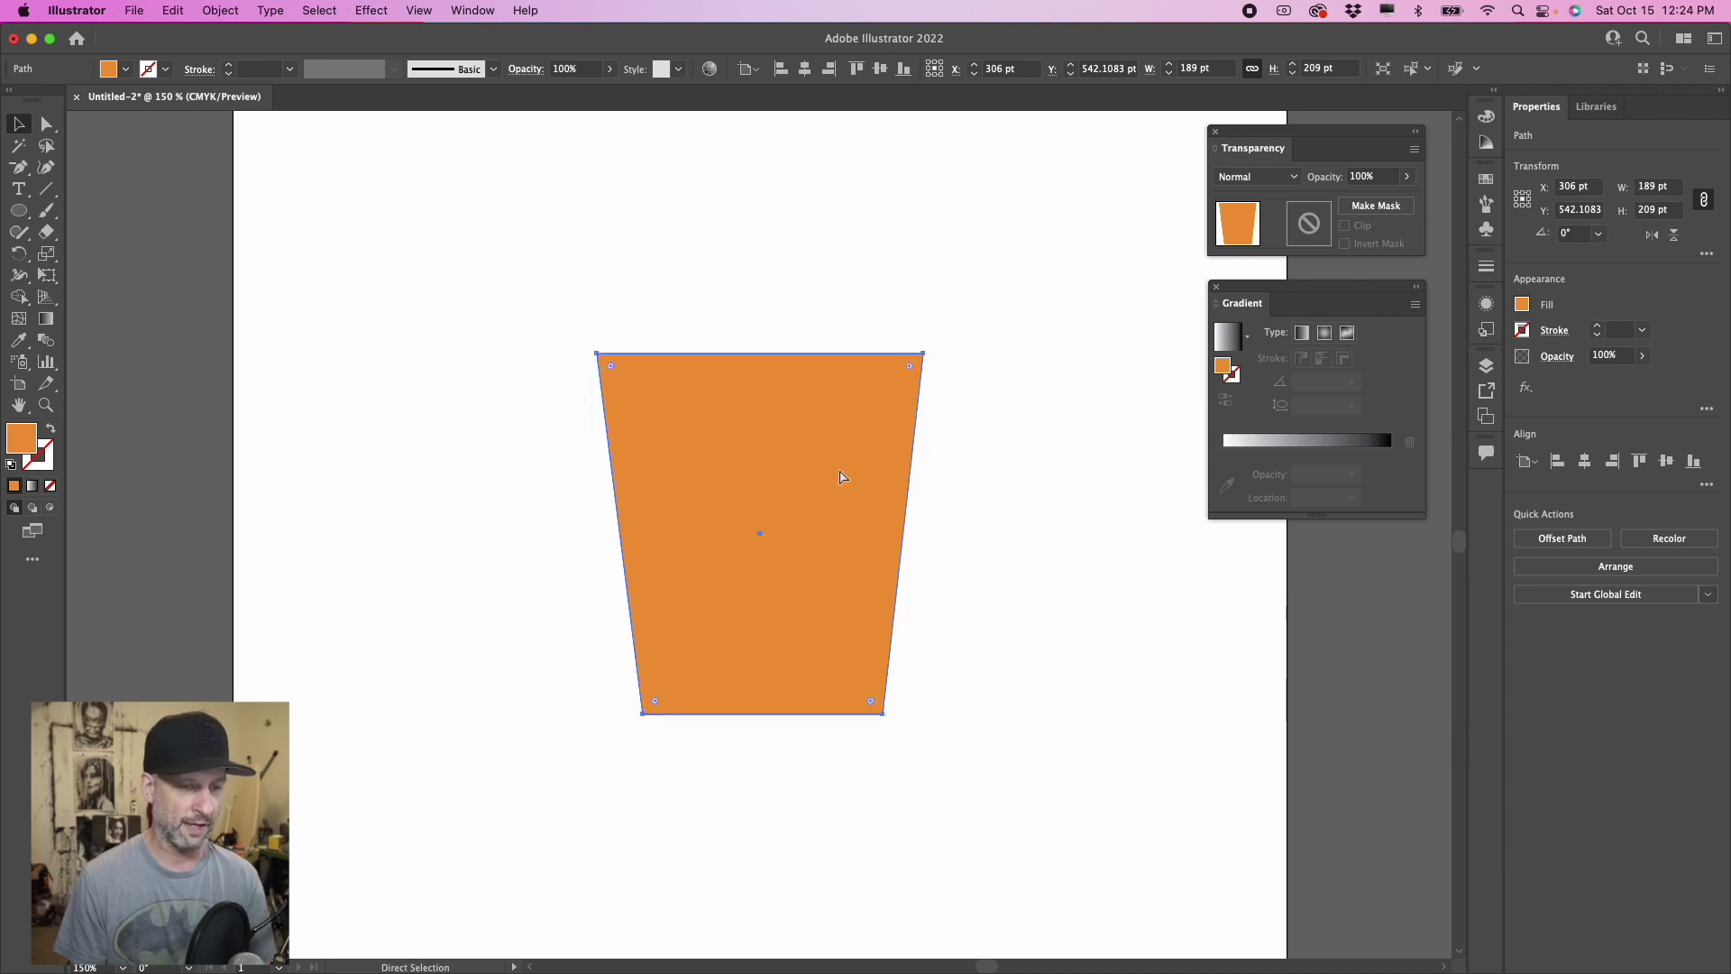
pyautogui.press('v')
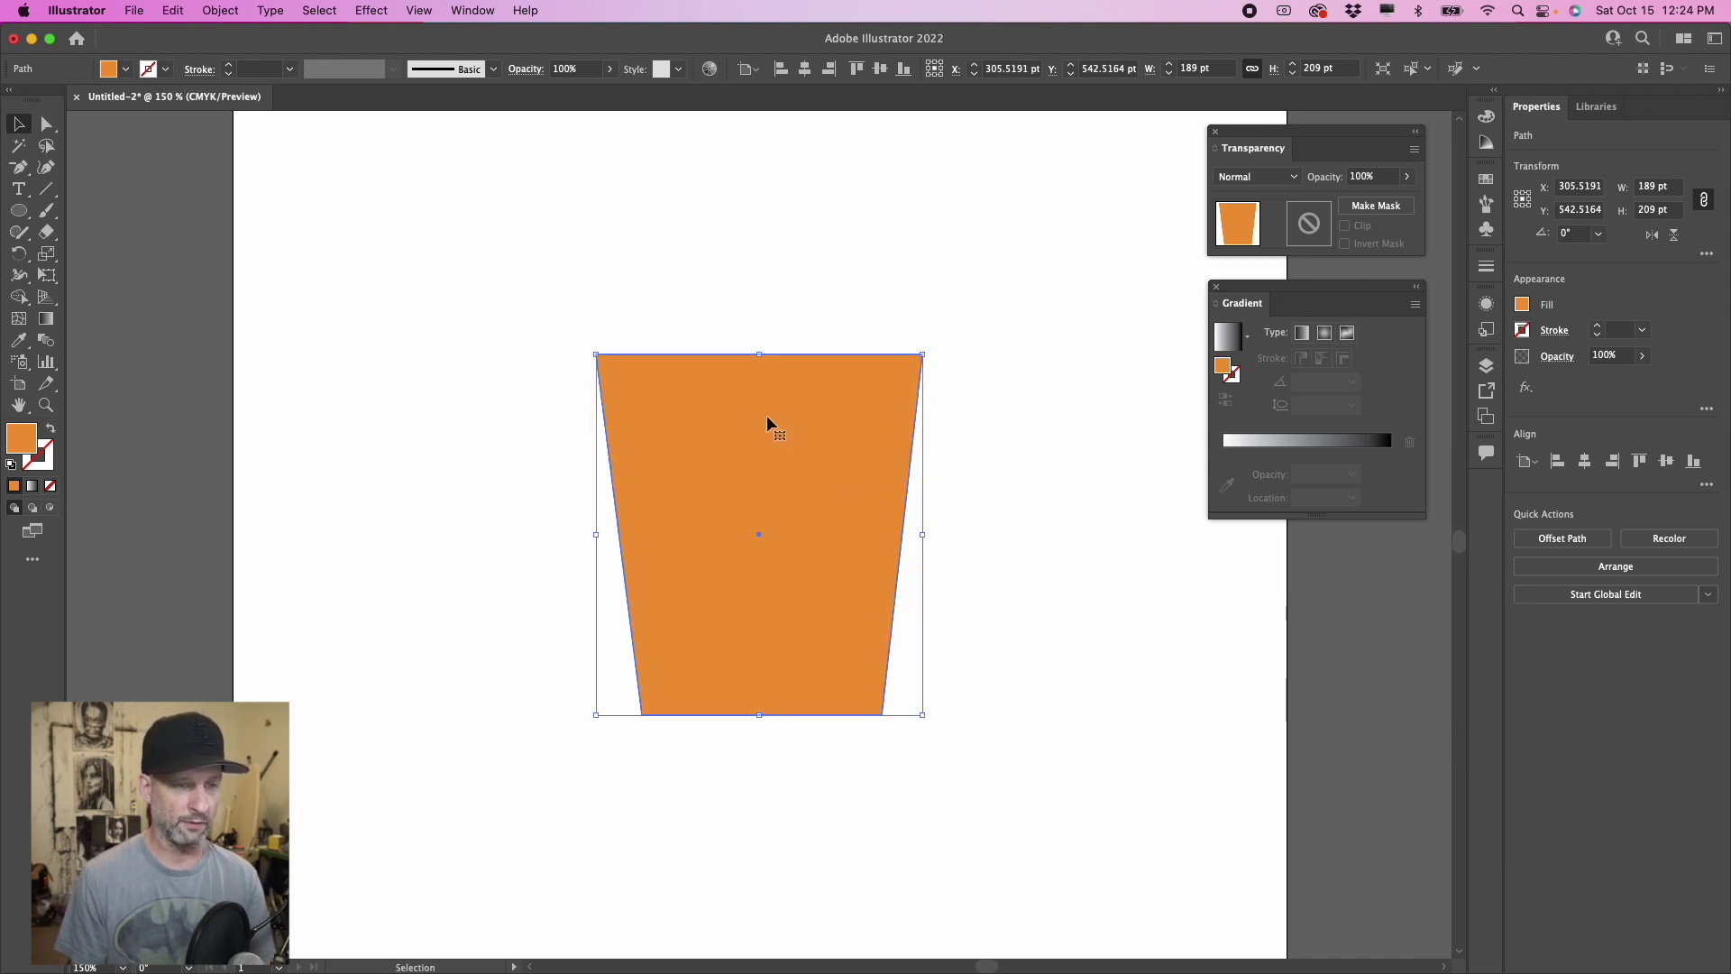
pyautogui.moveTo(767, 419)
pyautogui.mouseDown()
pyautogui.moveTo(824, 463)
pyautogui.moveTo(743, 414)
pyautogui.moveTo(771, 416)
pyautogui.mouseUp()
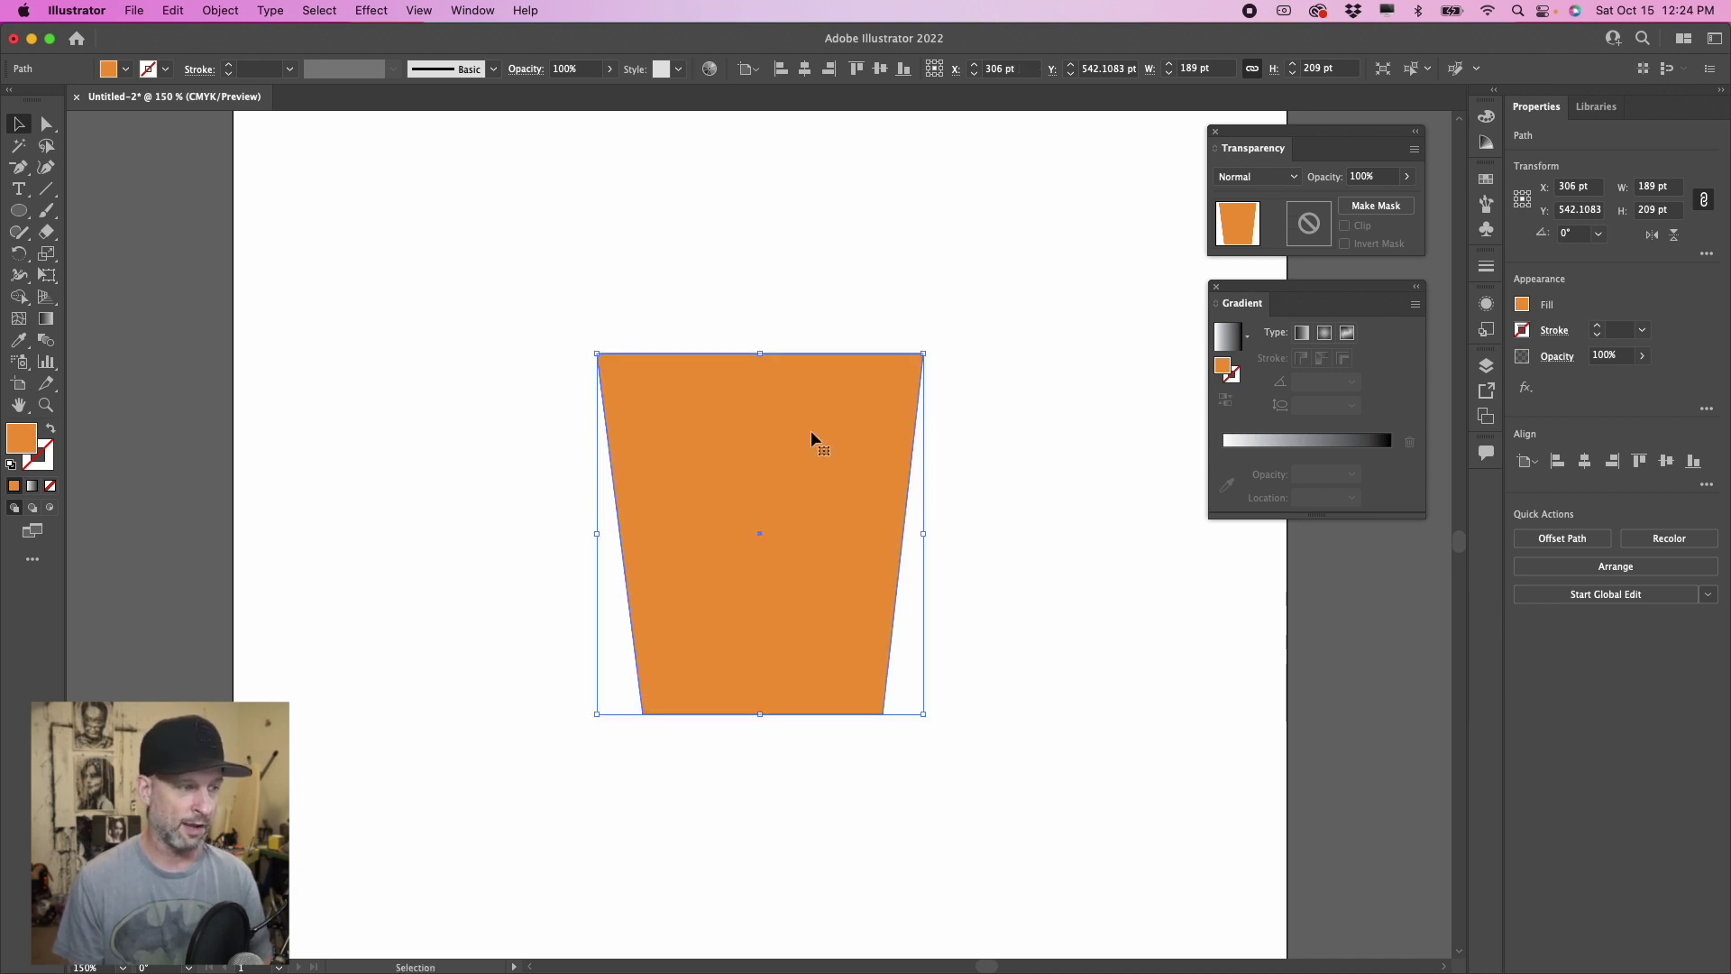
# Step: Fill the front copy of the pot with the darker orange CC6600
pyautogui.doubleClick(31, 437)
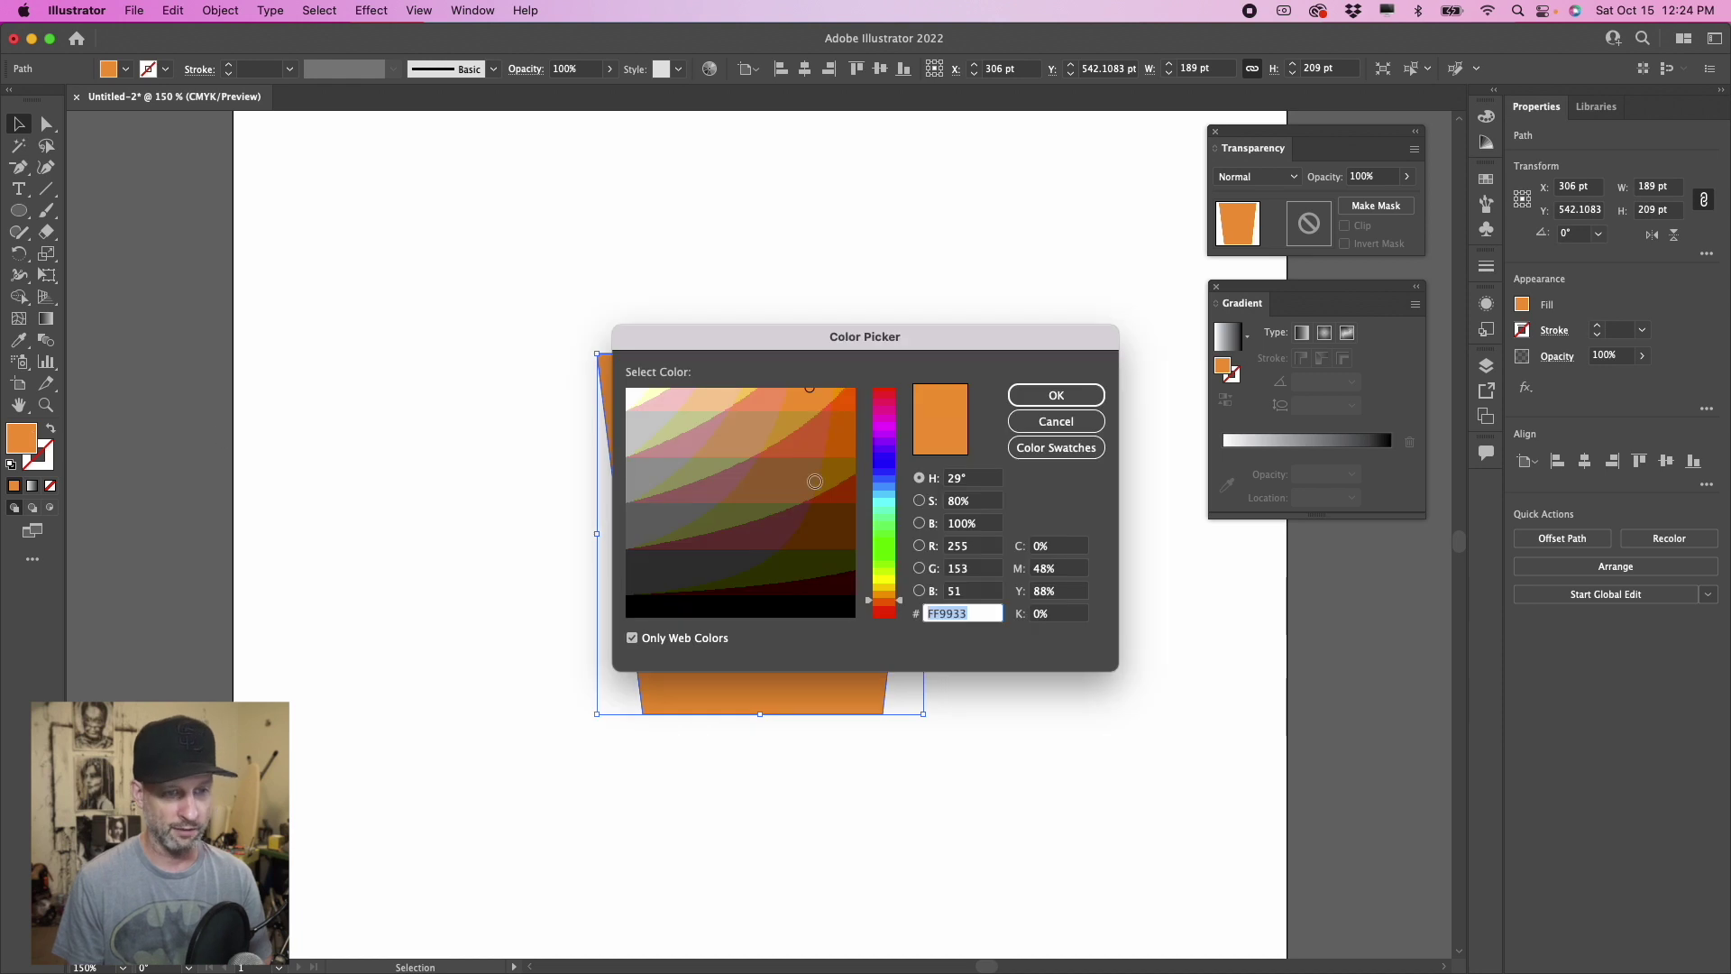
pyautogui.click(828, 432)
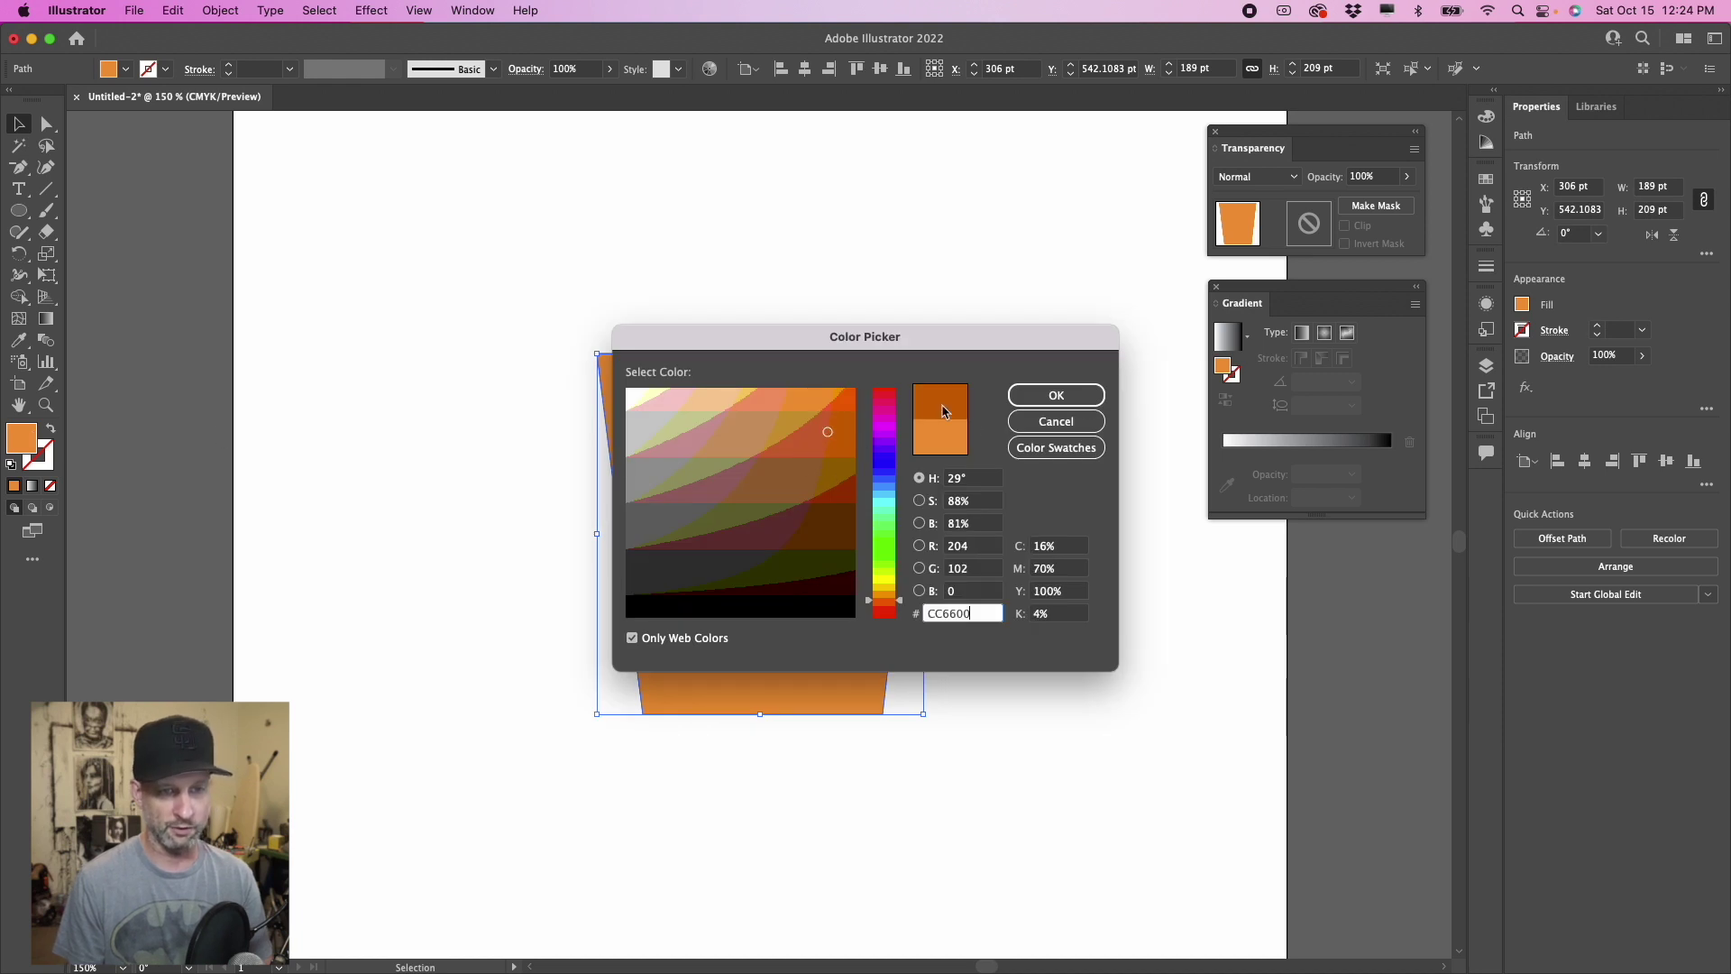
pyautogui.click(1052, 395)
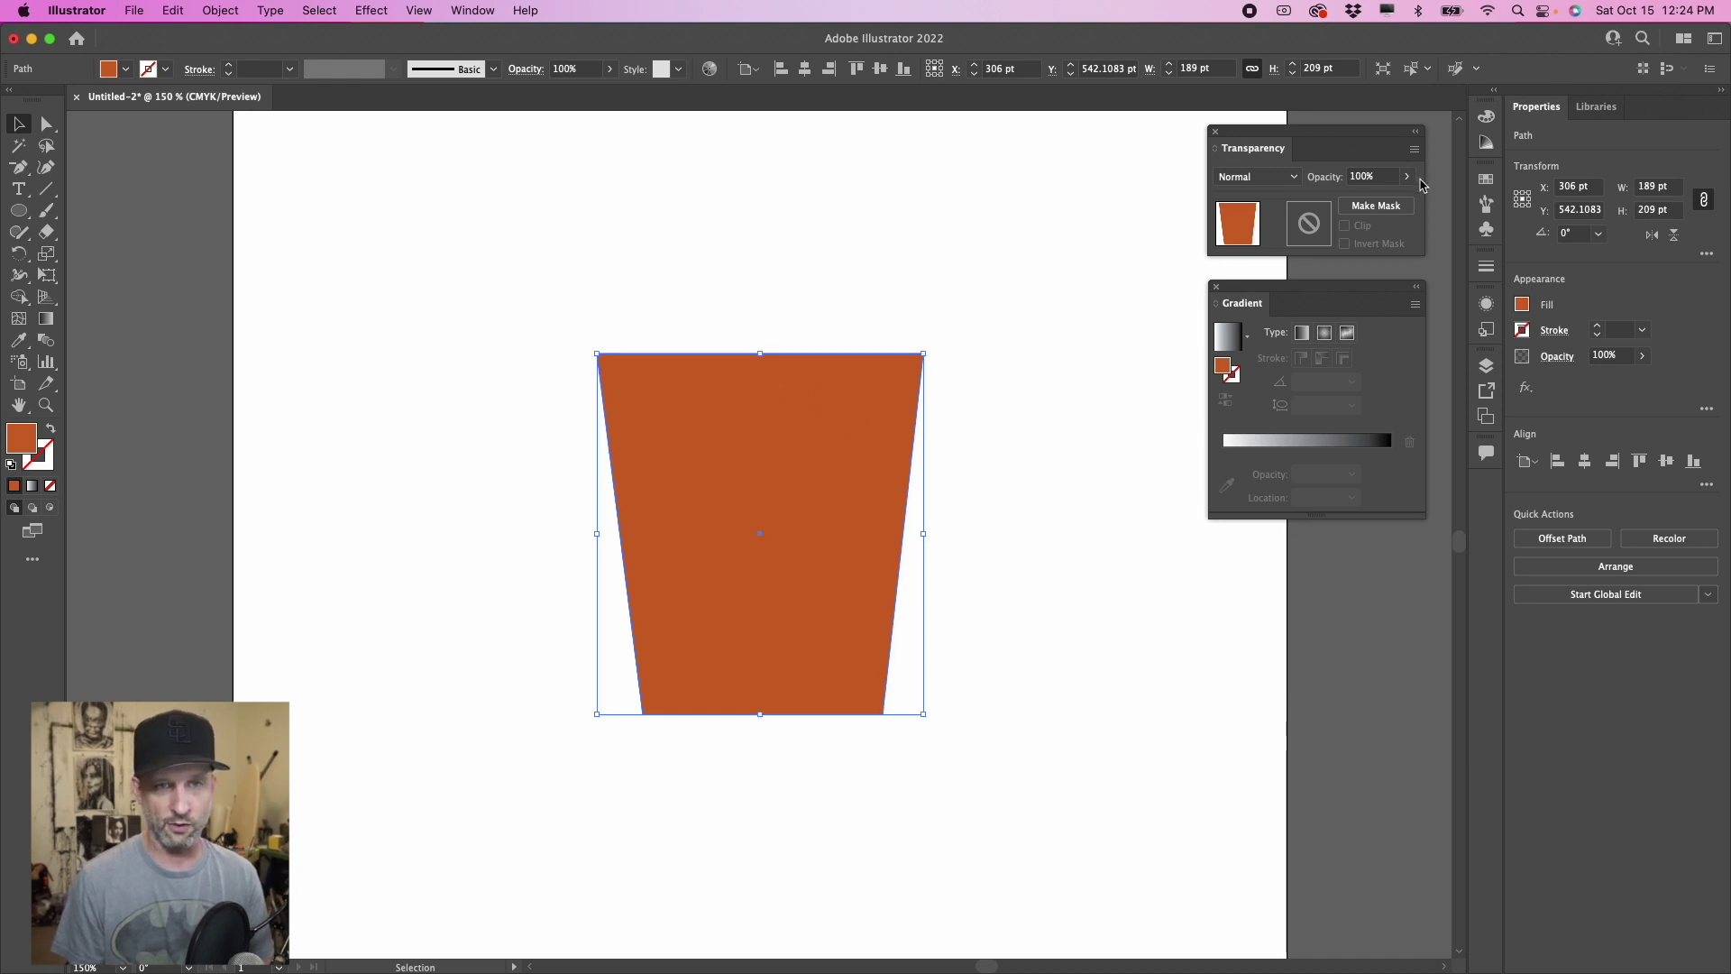
# Step: Make an opacity mask for the dark orange pot, switch to editing the mask, and turn off Clip
pyautogui.click(1384, 207)
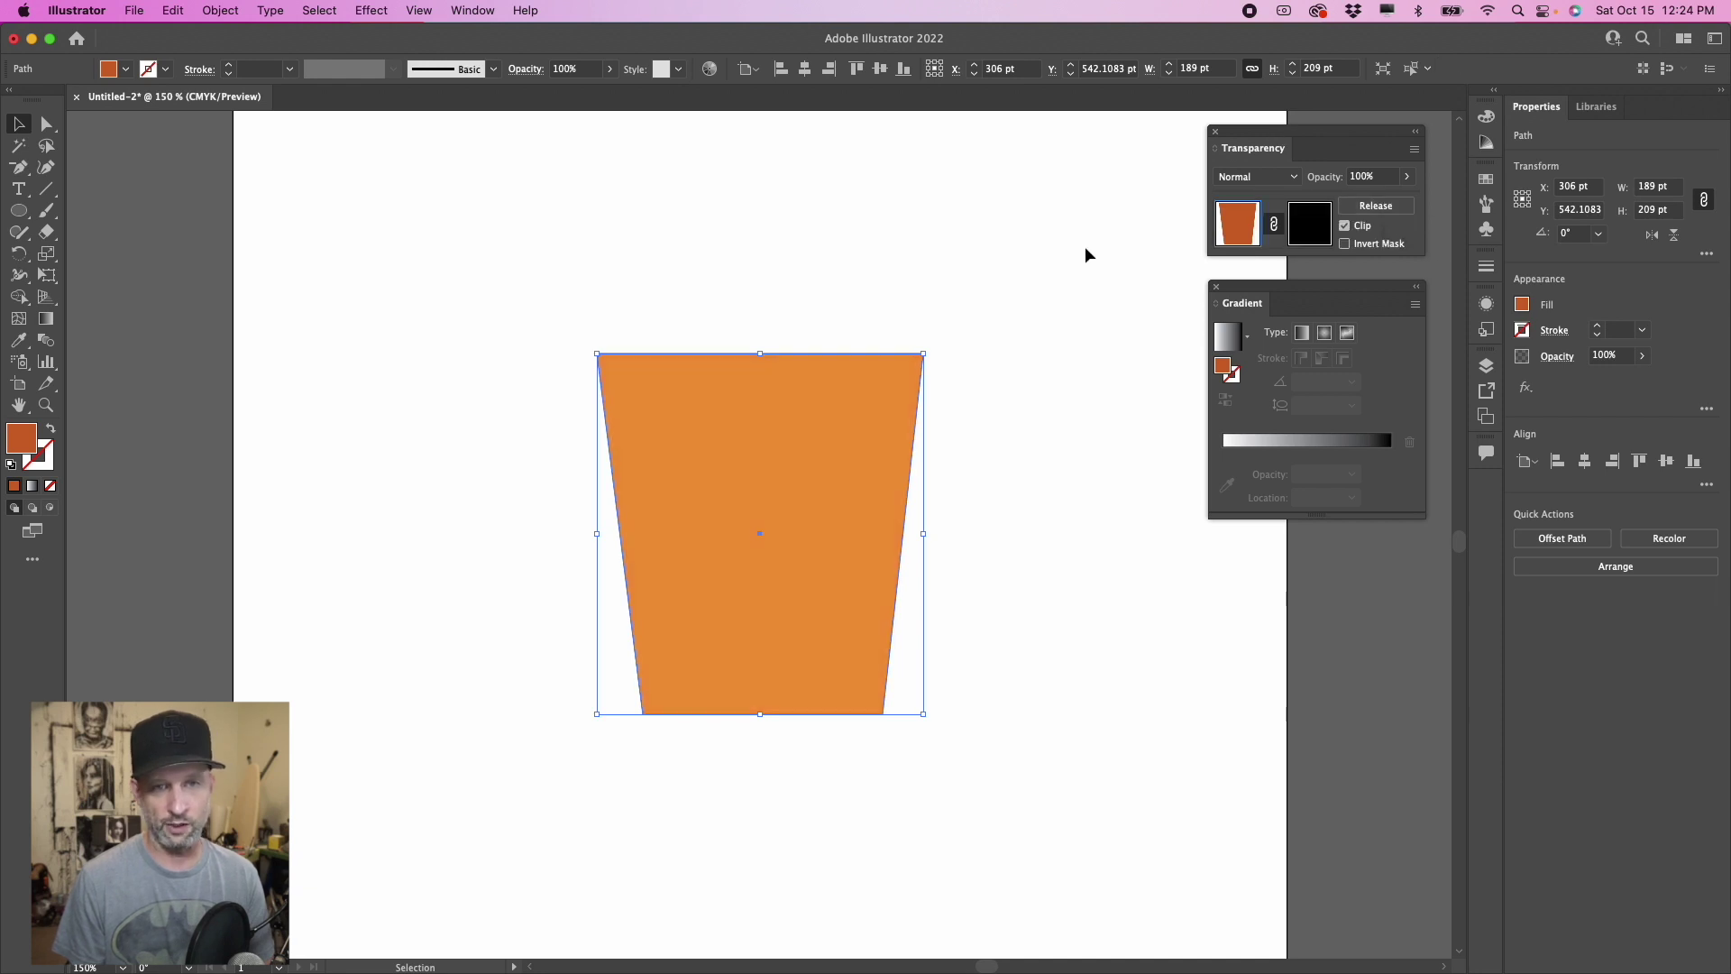
pyautogui.click(1319, 224)
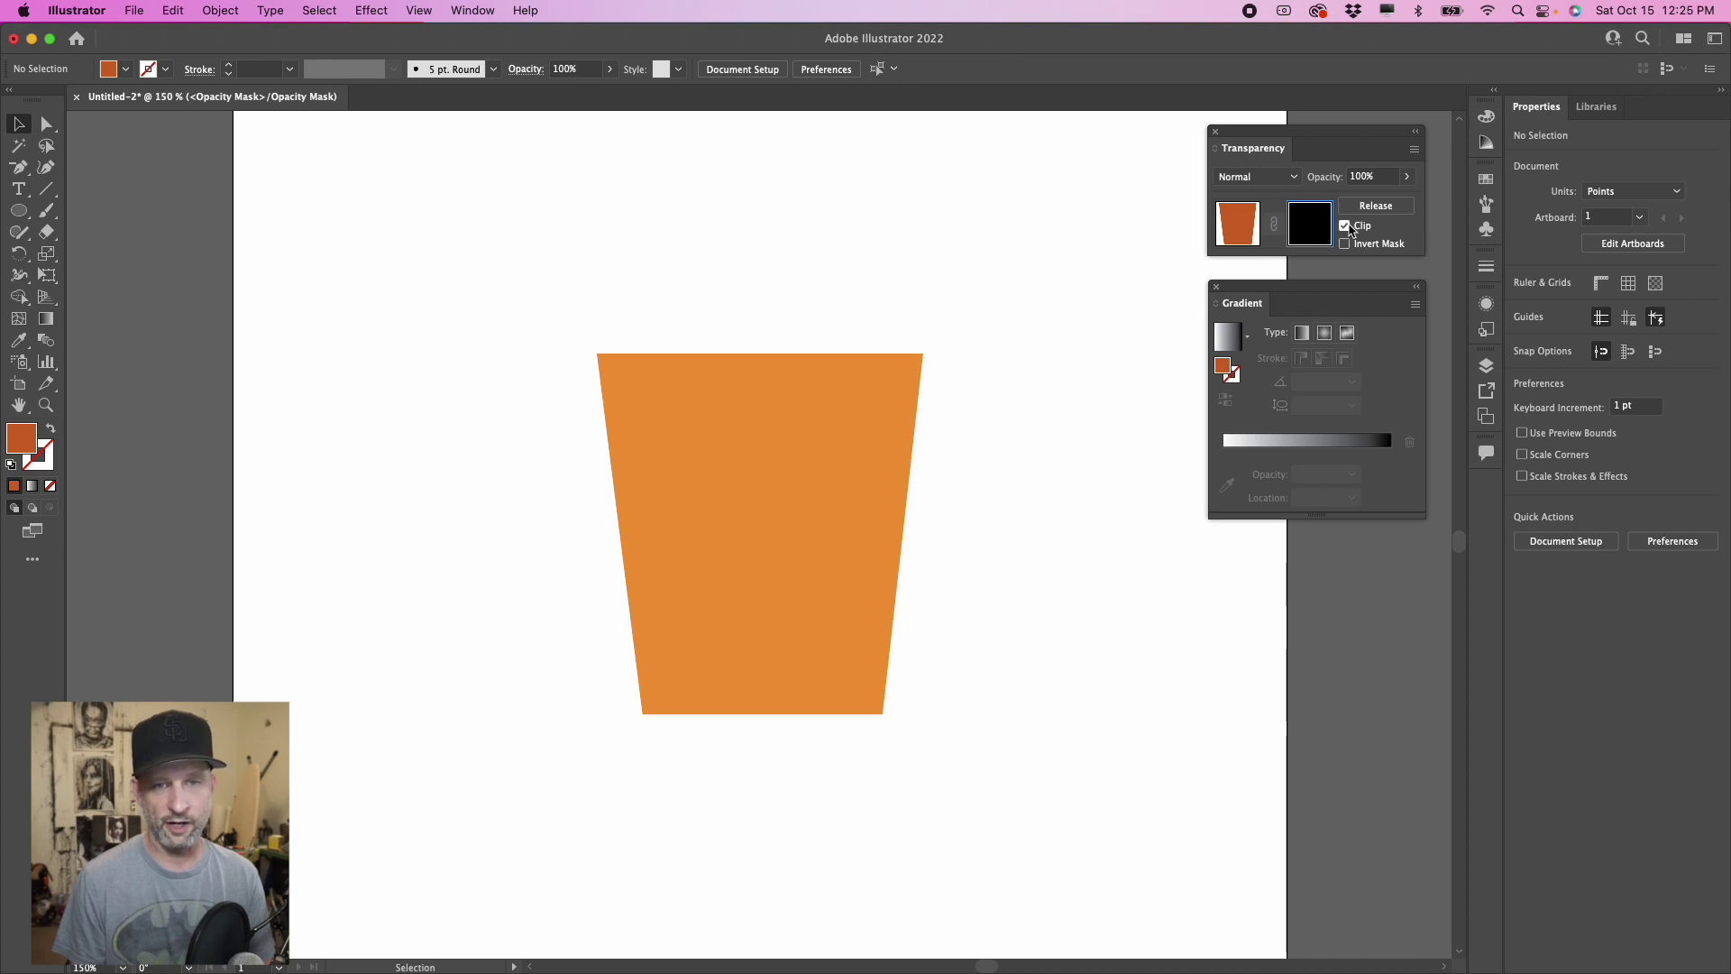
pyautogui.click(1345, 227)
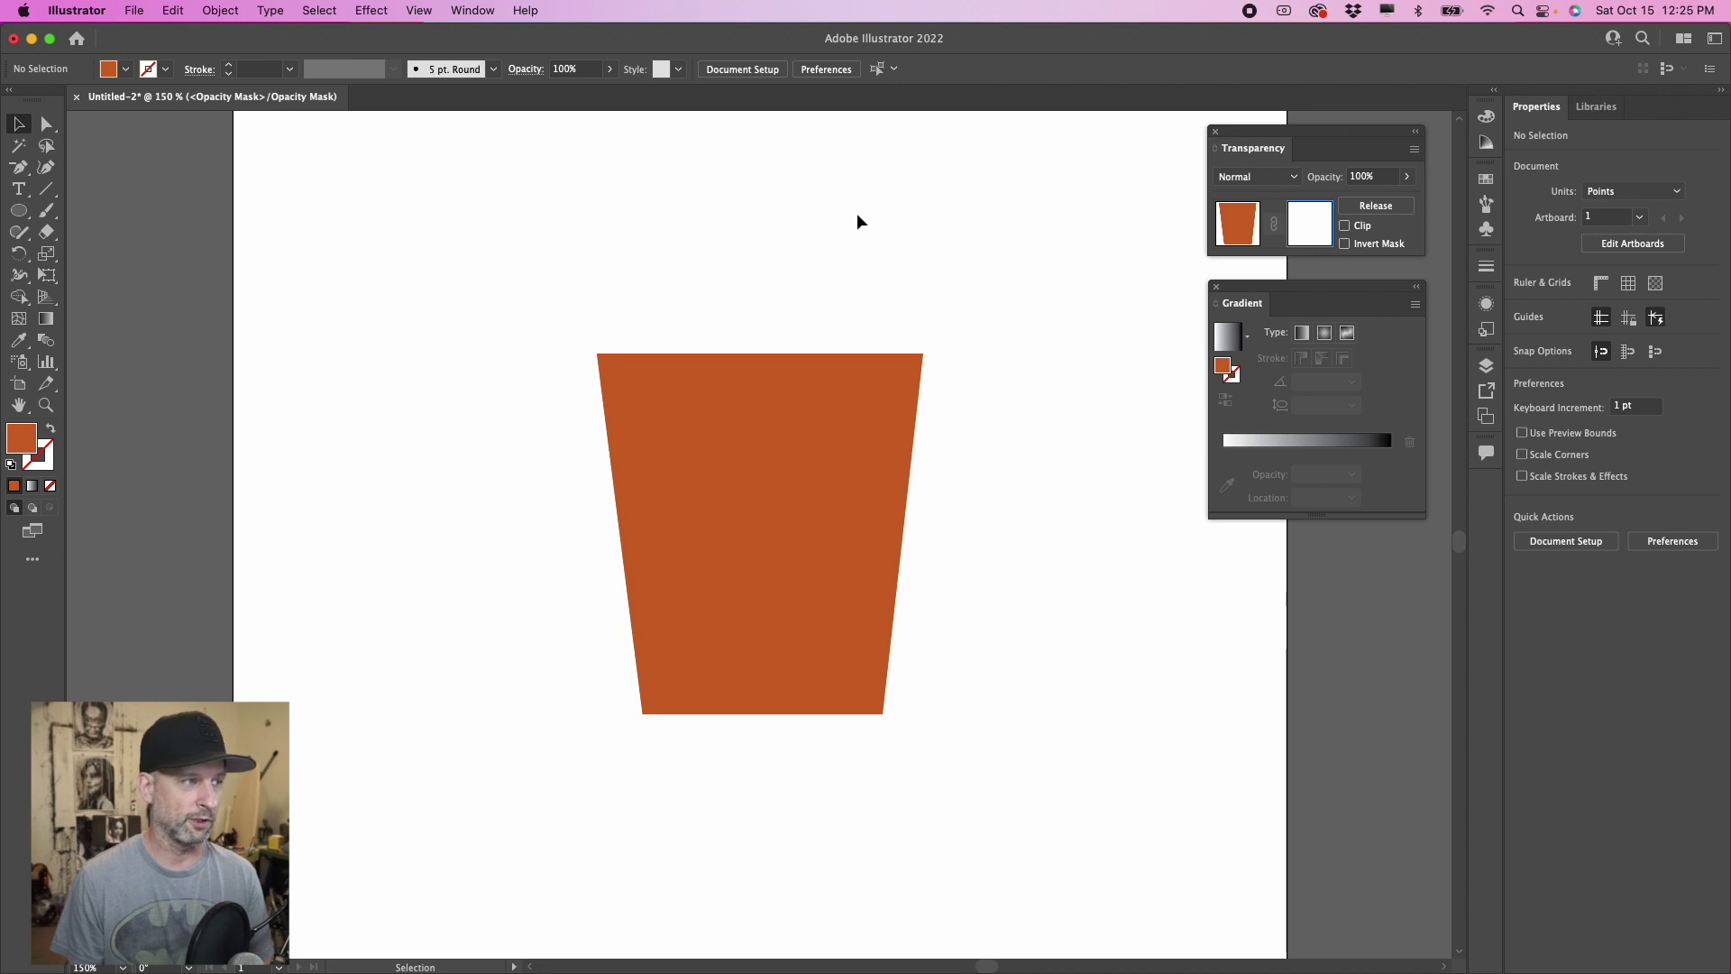
# Step: Draw a rectangle about 268 by 285 pt covering the pot inside the mask and fill it with the White, Black gradient
pyautogui.moveTo(18, 210); pyautogui.dragTo(85, 212)
pyautogui.moveTo(522, 288)
pyautogui.mouseDown()
pyautogui.moveTo(965, 727)
pyautogui.moveTo(986, 778)
pyautogui.mouseUp()
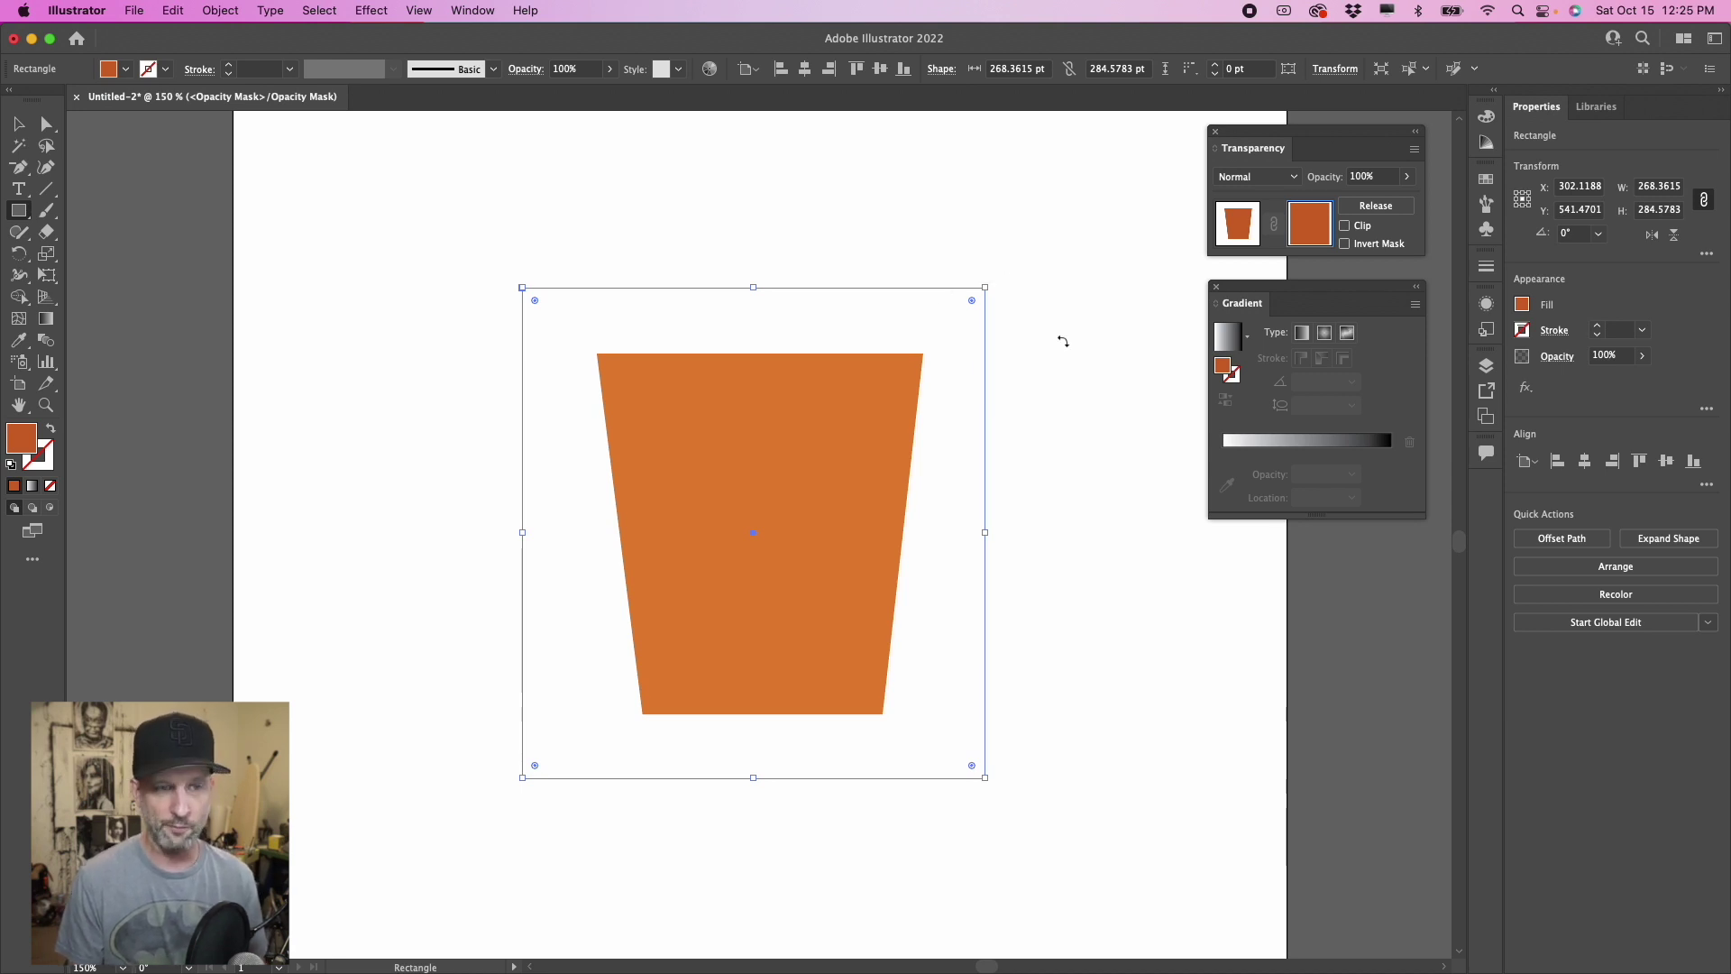
pyautogui.click(1247, 337)
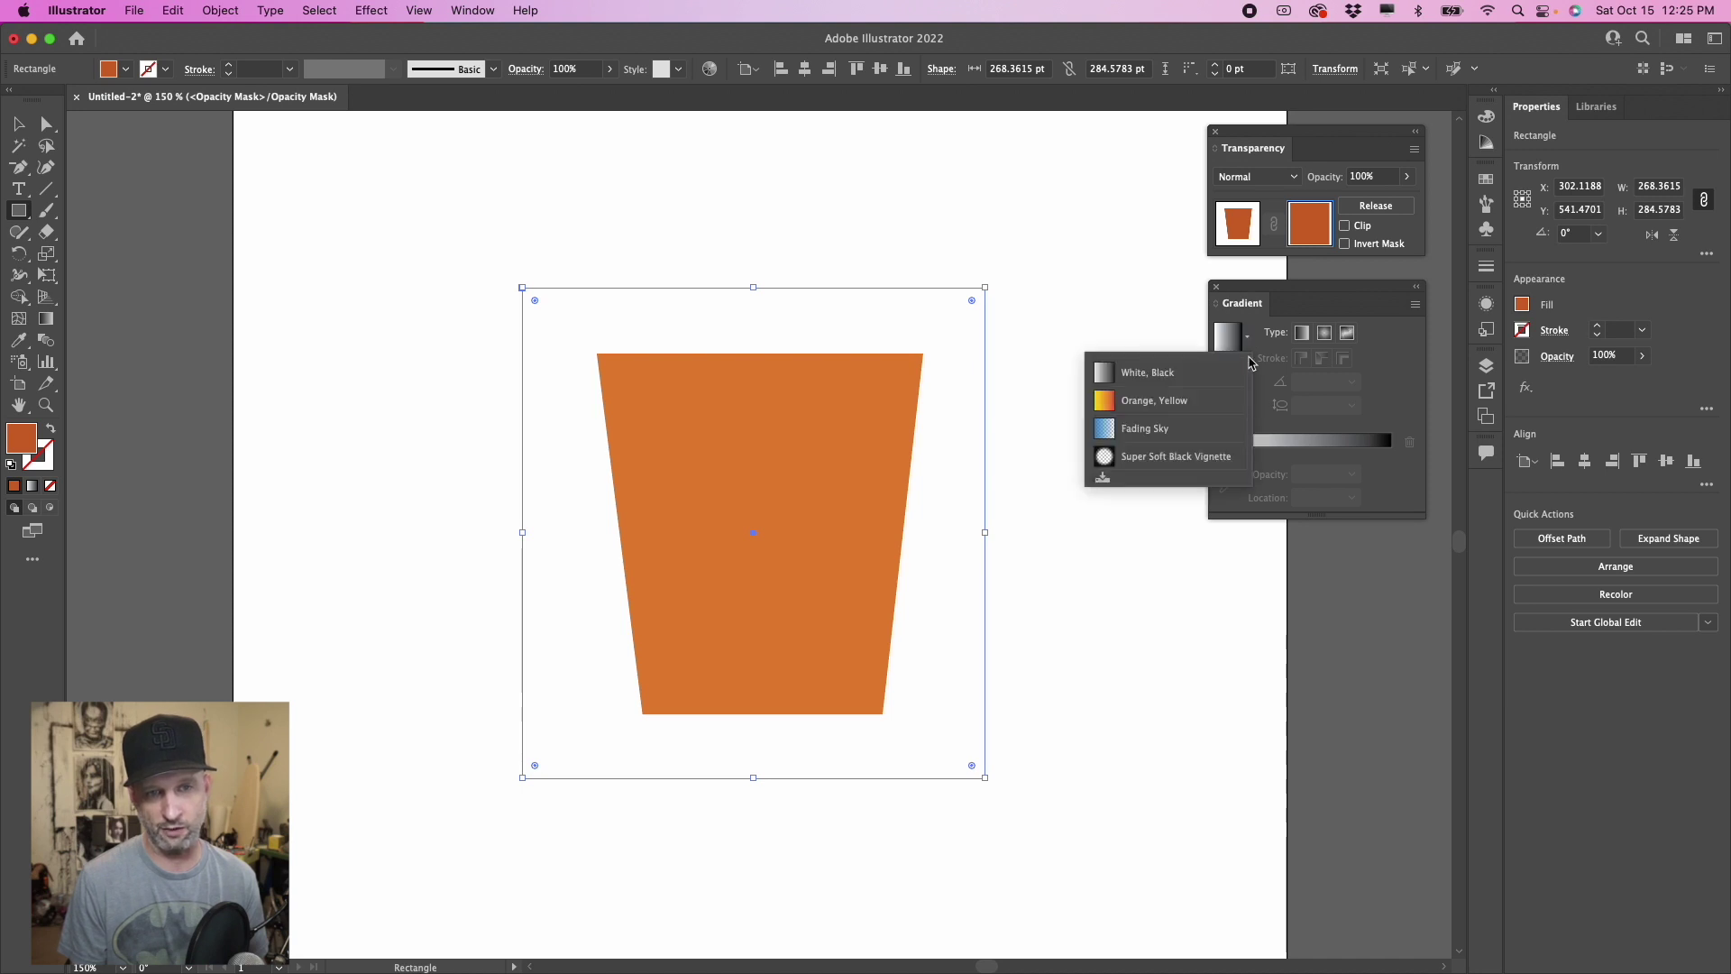
pyautogui.click(1156, 373)
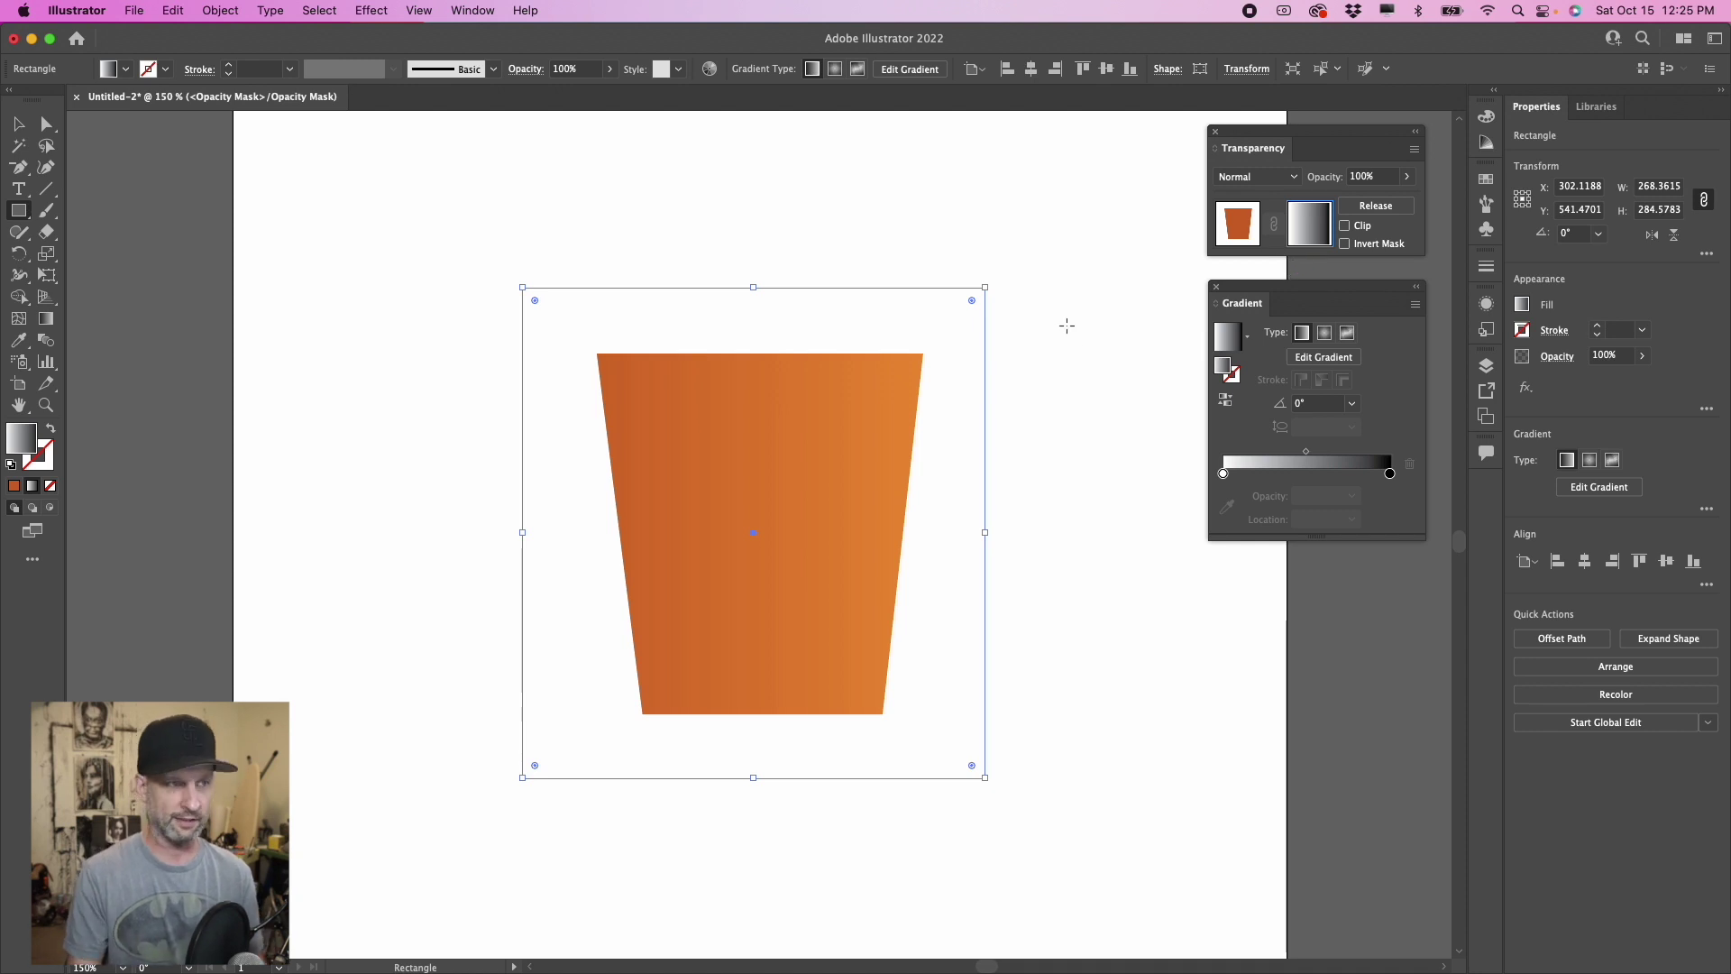
# Step: Open the Grain texture effect for the mask's gradient rectangle and fit the whole rectangle in the effect preview
pyautogui.click(374, 12)
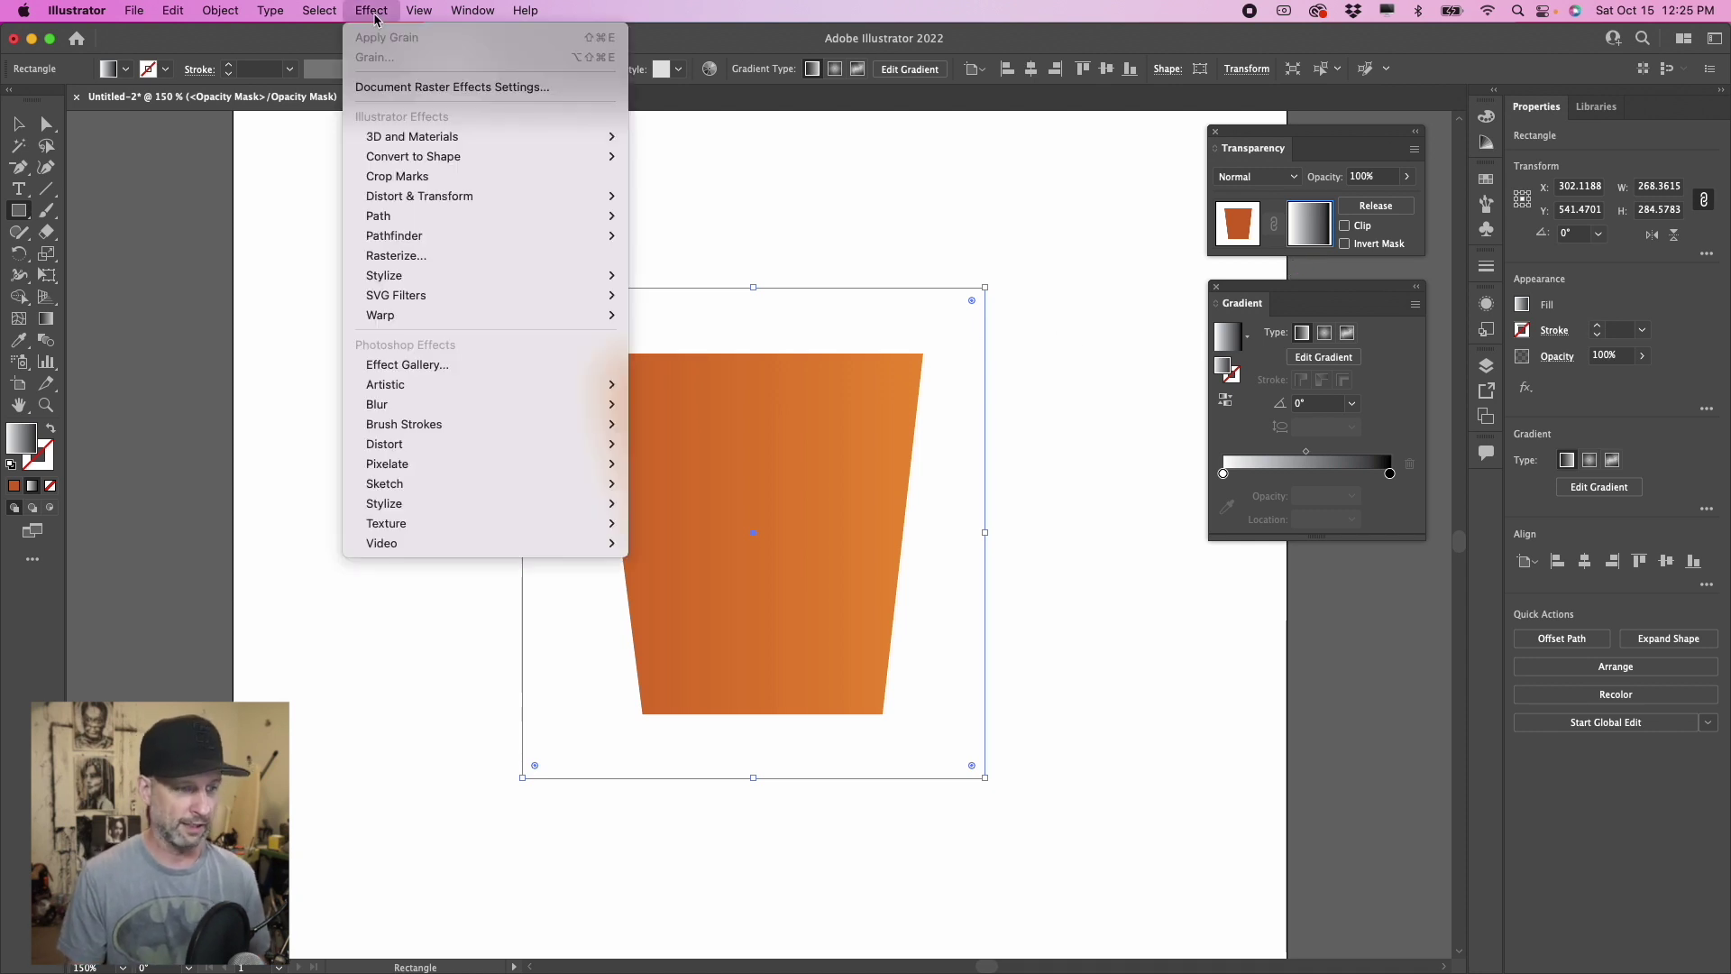
pyautogui.moveTo(470, 527)
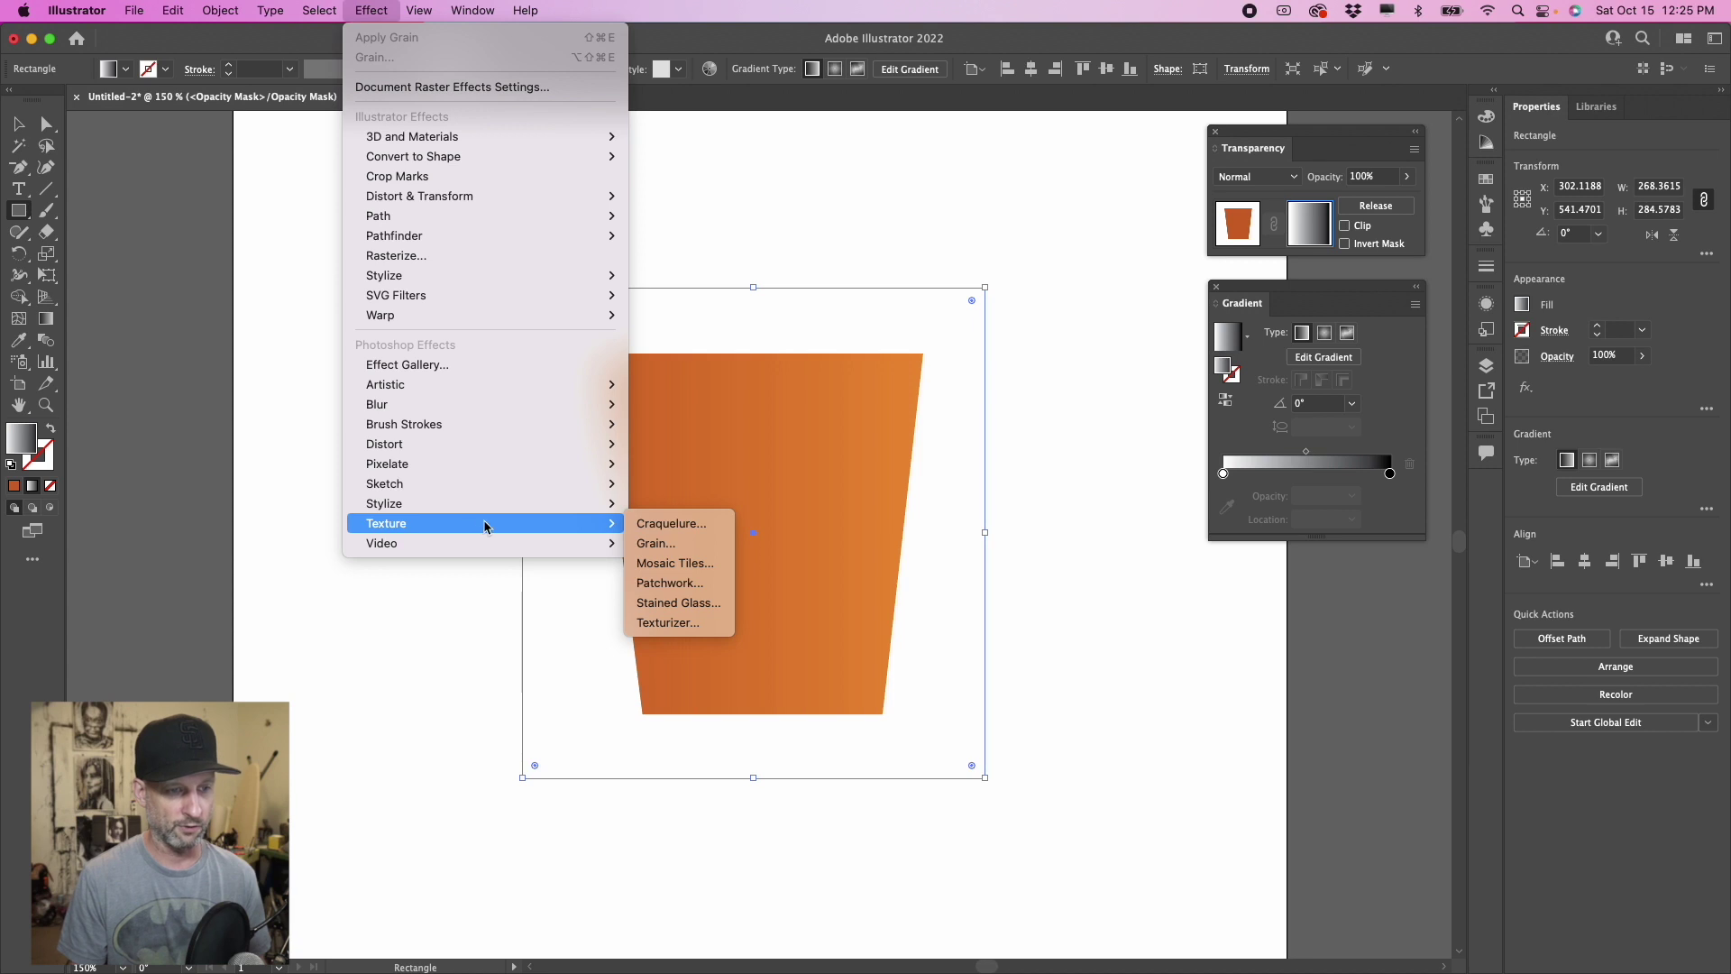
pyautogui.click(649, 544)
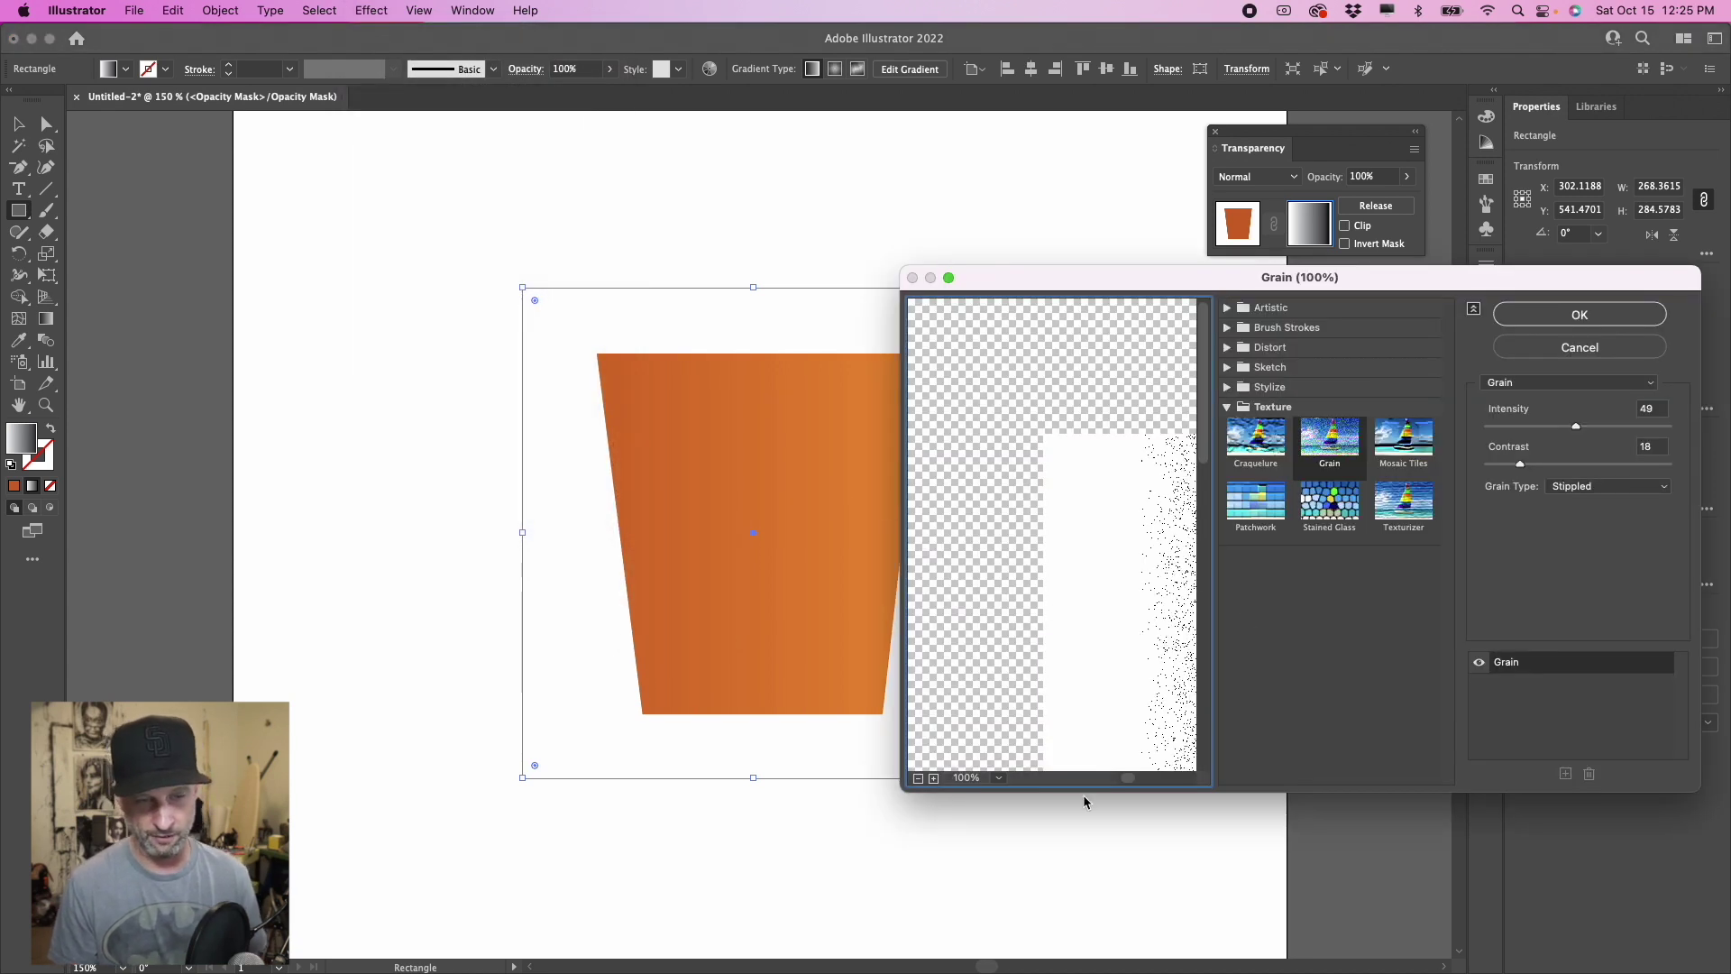
pyautogui.click(996, 780)
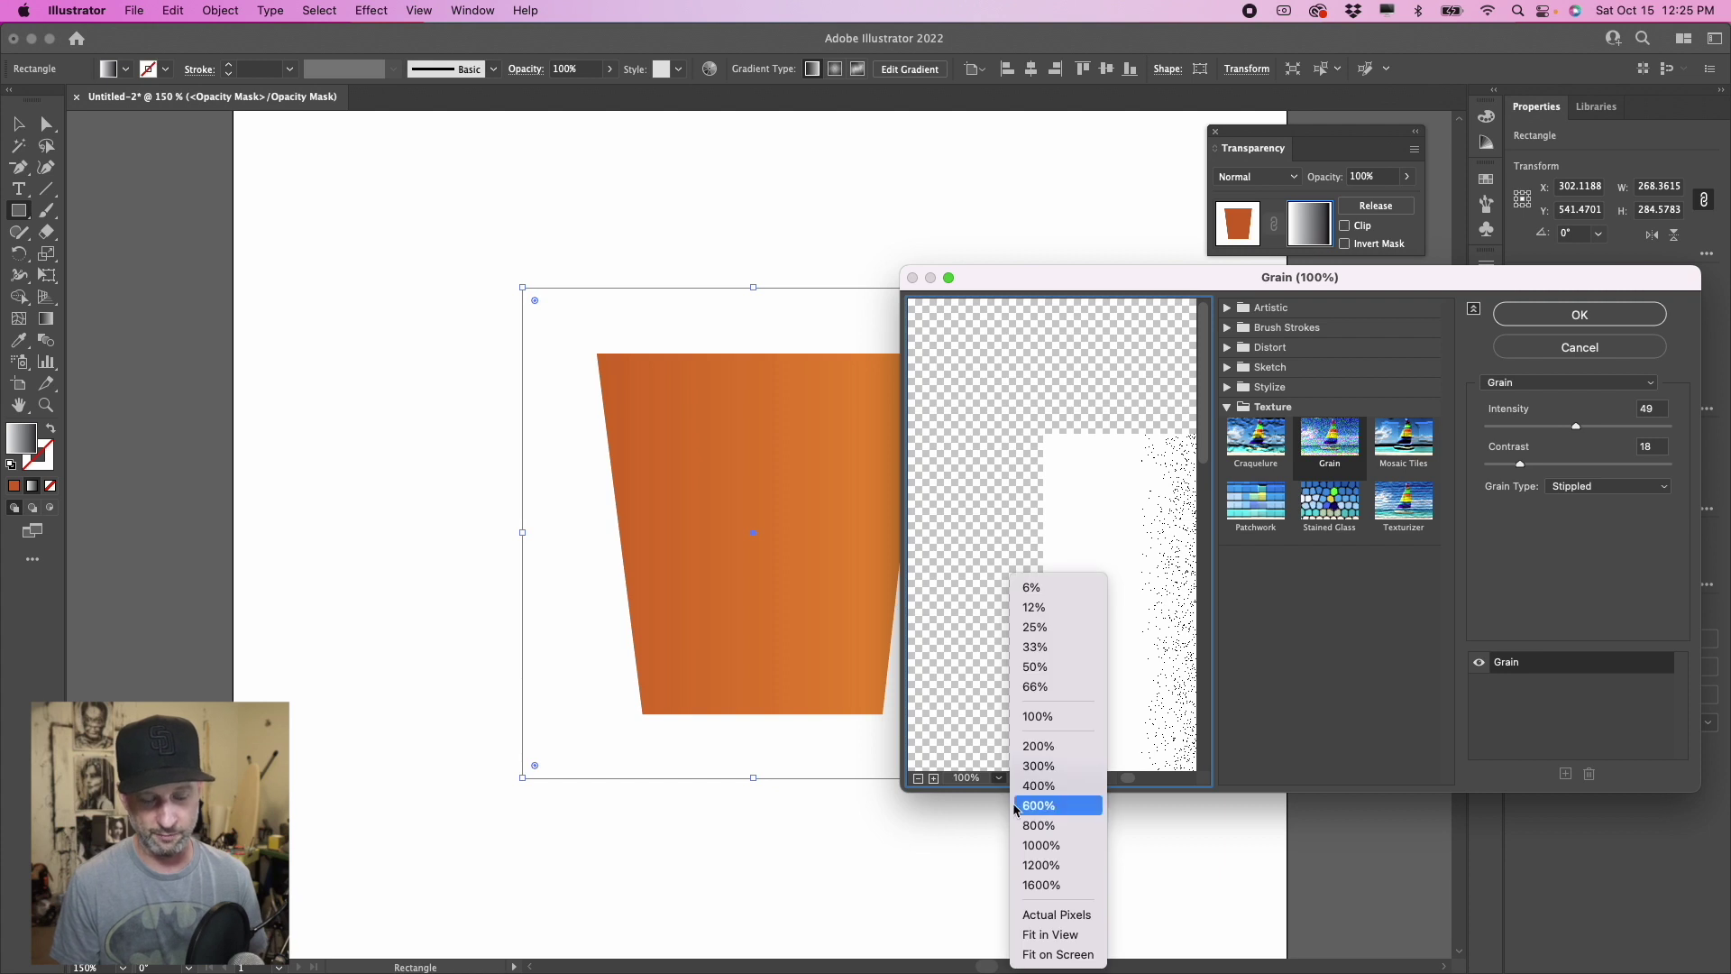
pyautogui.click(1055, 935)
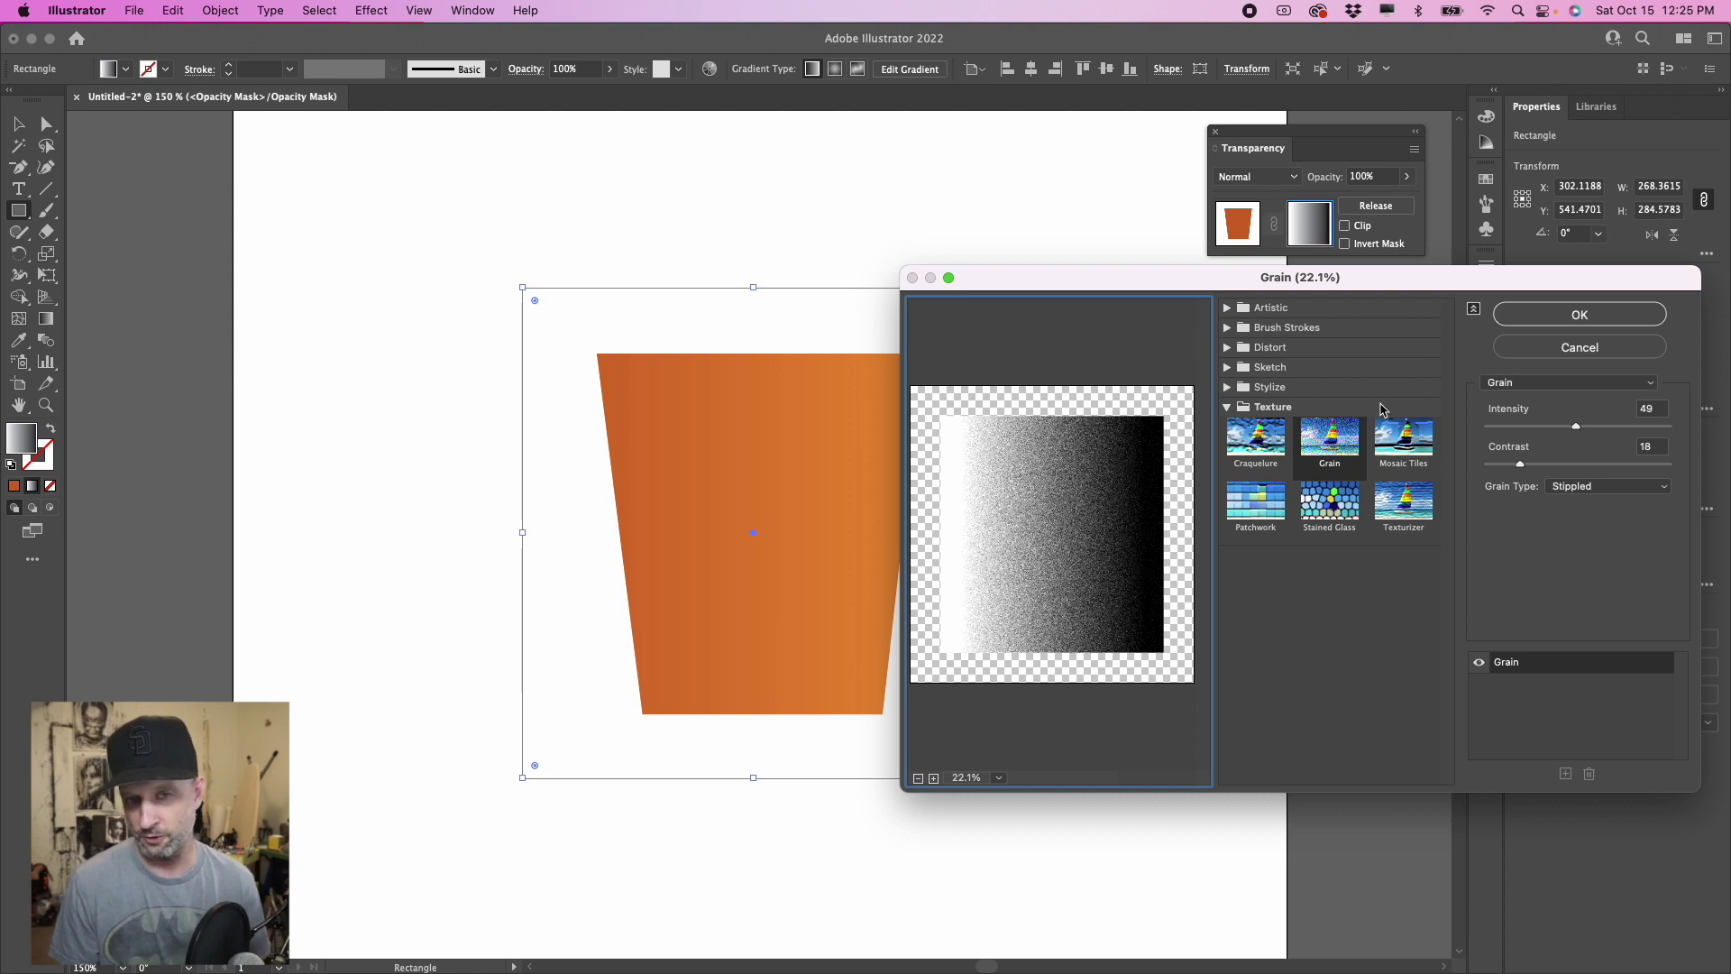
# Step: Apply Grain to the mask rectangle with Intensity 49, Contrast 18 and the Stippled grain type
pyautogui.click(1552, 385)
pyautogui.click(1554, 387)
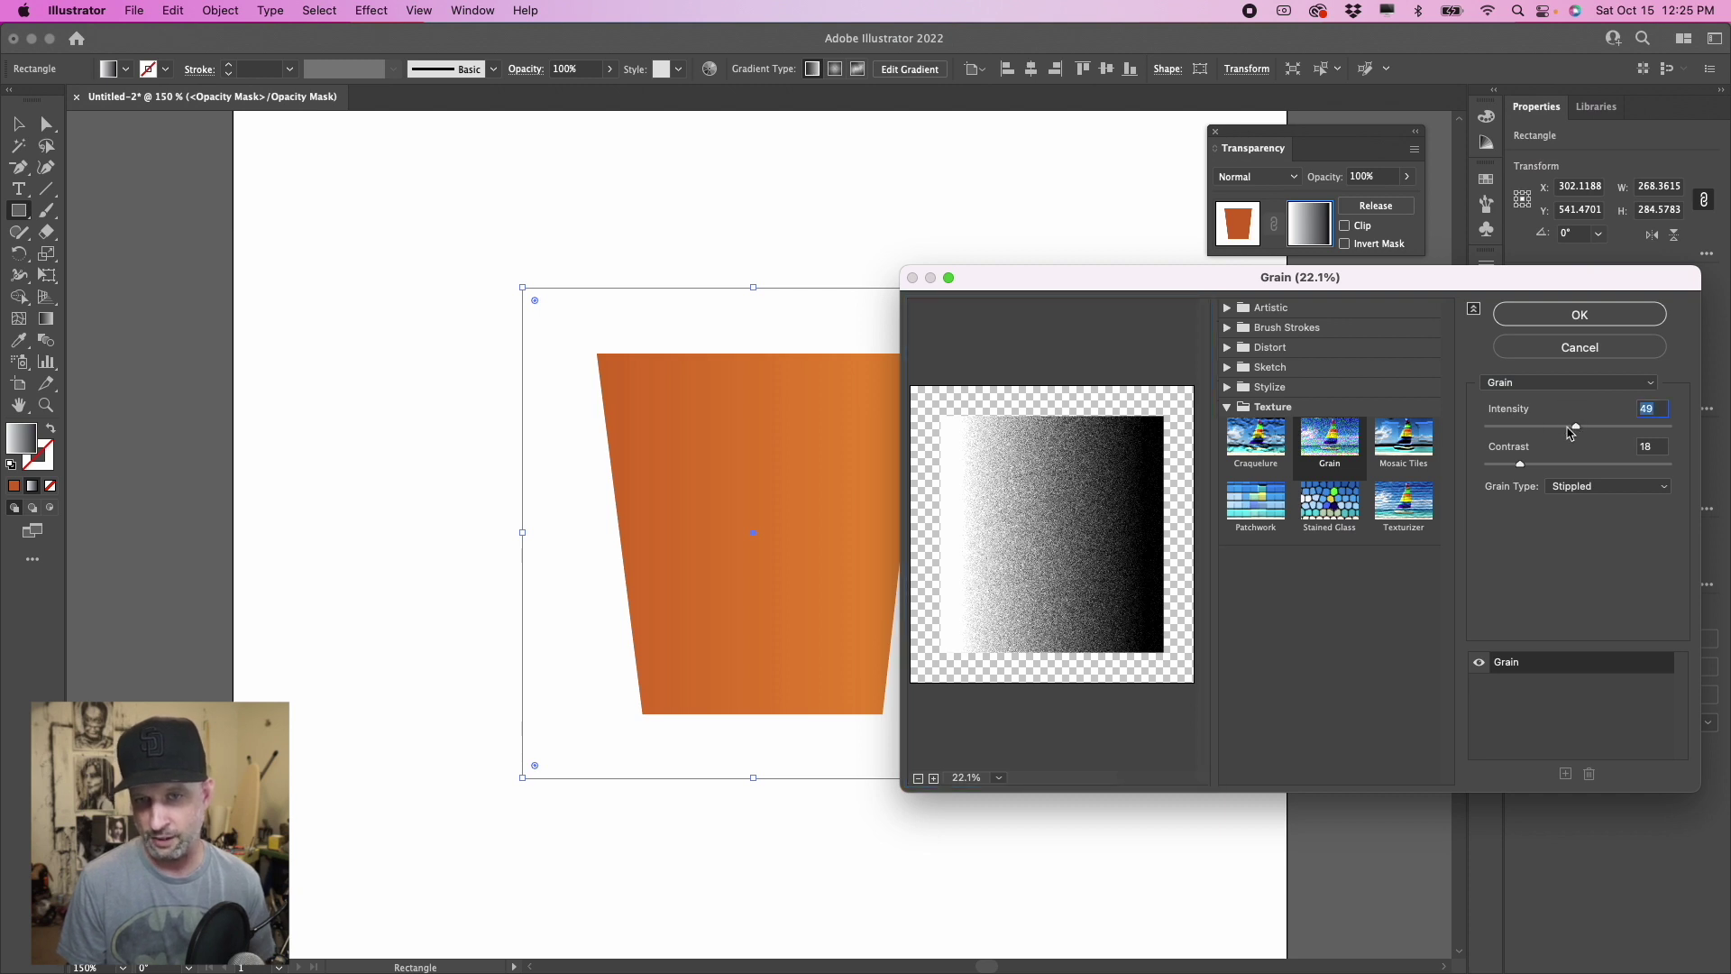
pyautogui.moveTo(1520, 464); pyautogui.dragTo(1522, 465)
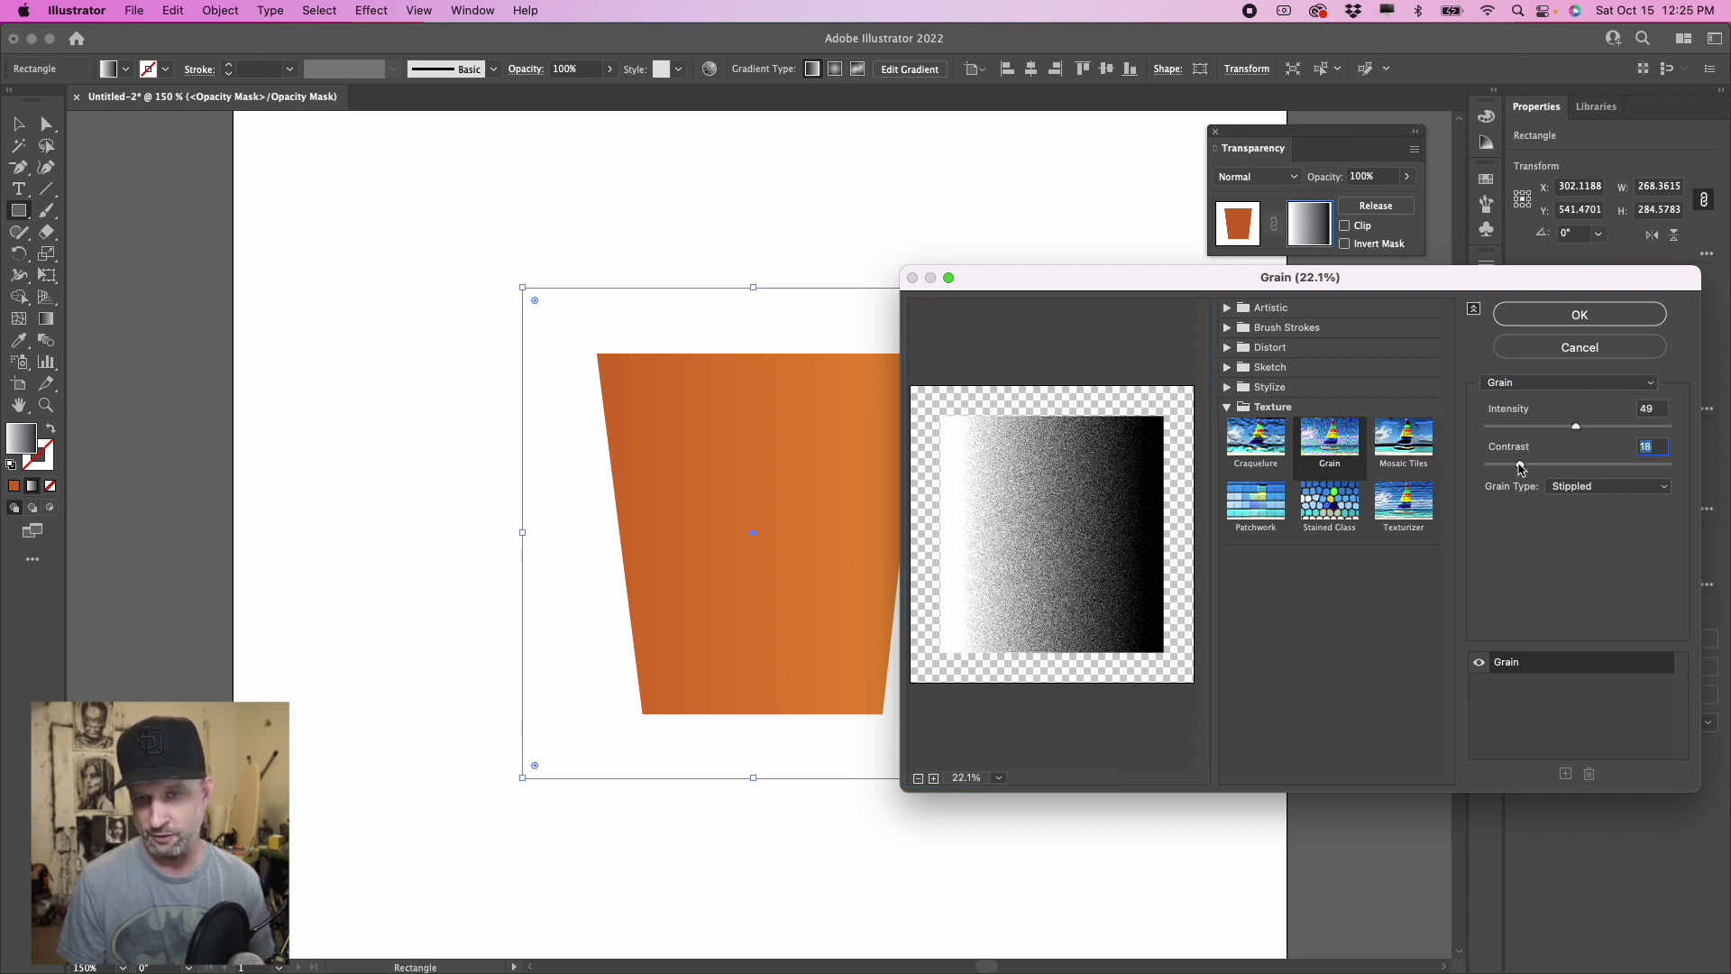
pyautogui.click(1577, 488)
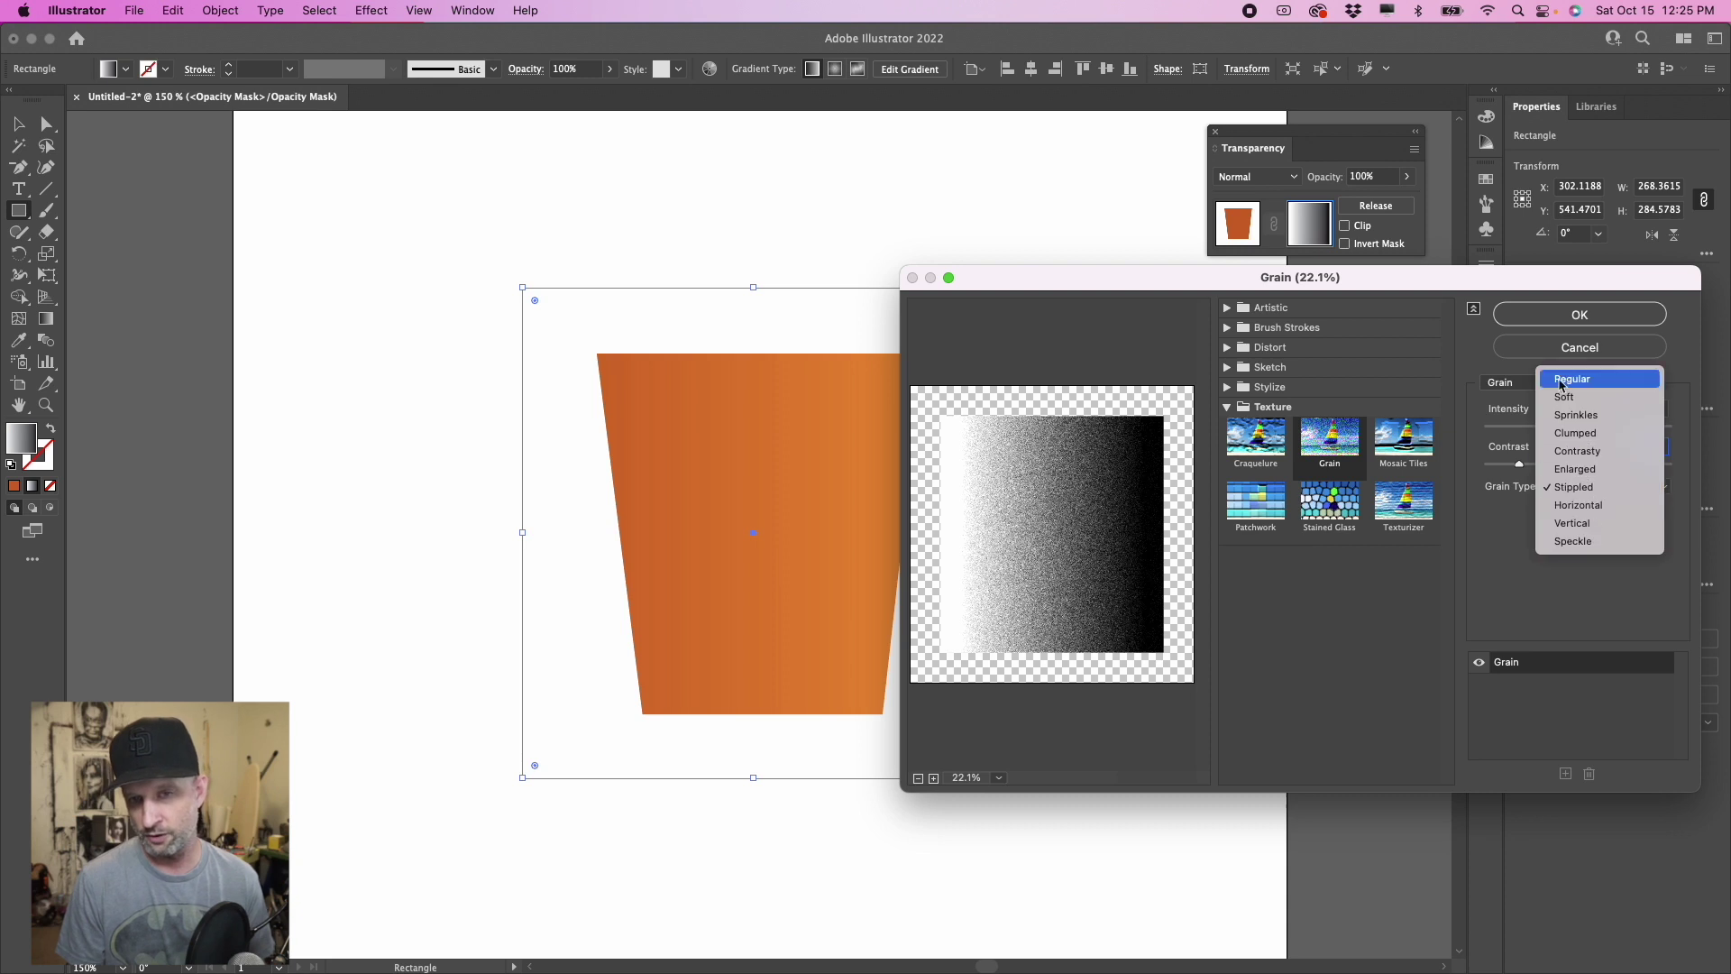
pyautogui.click(1579, 493)
pyautogui.click(1593, 492)
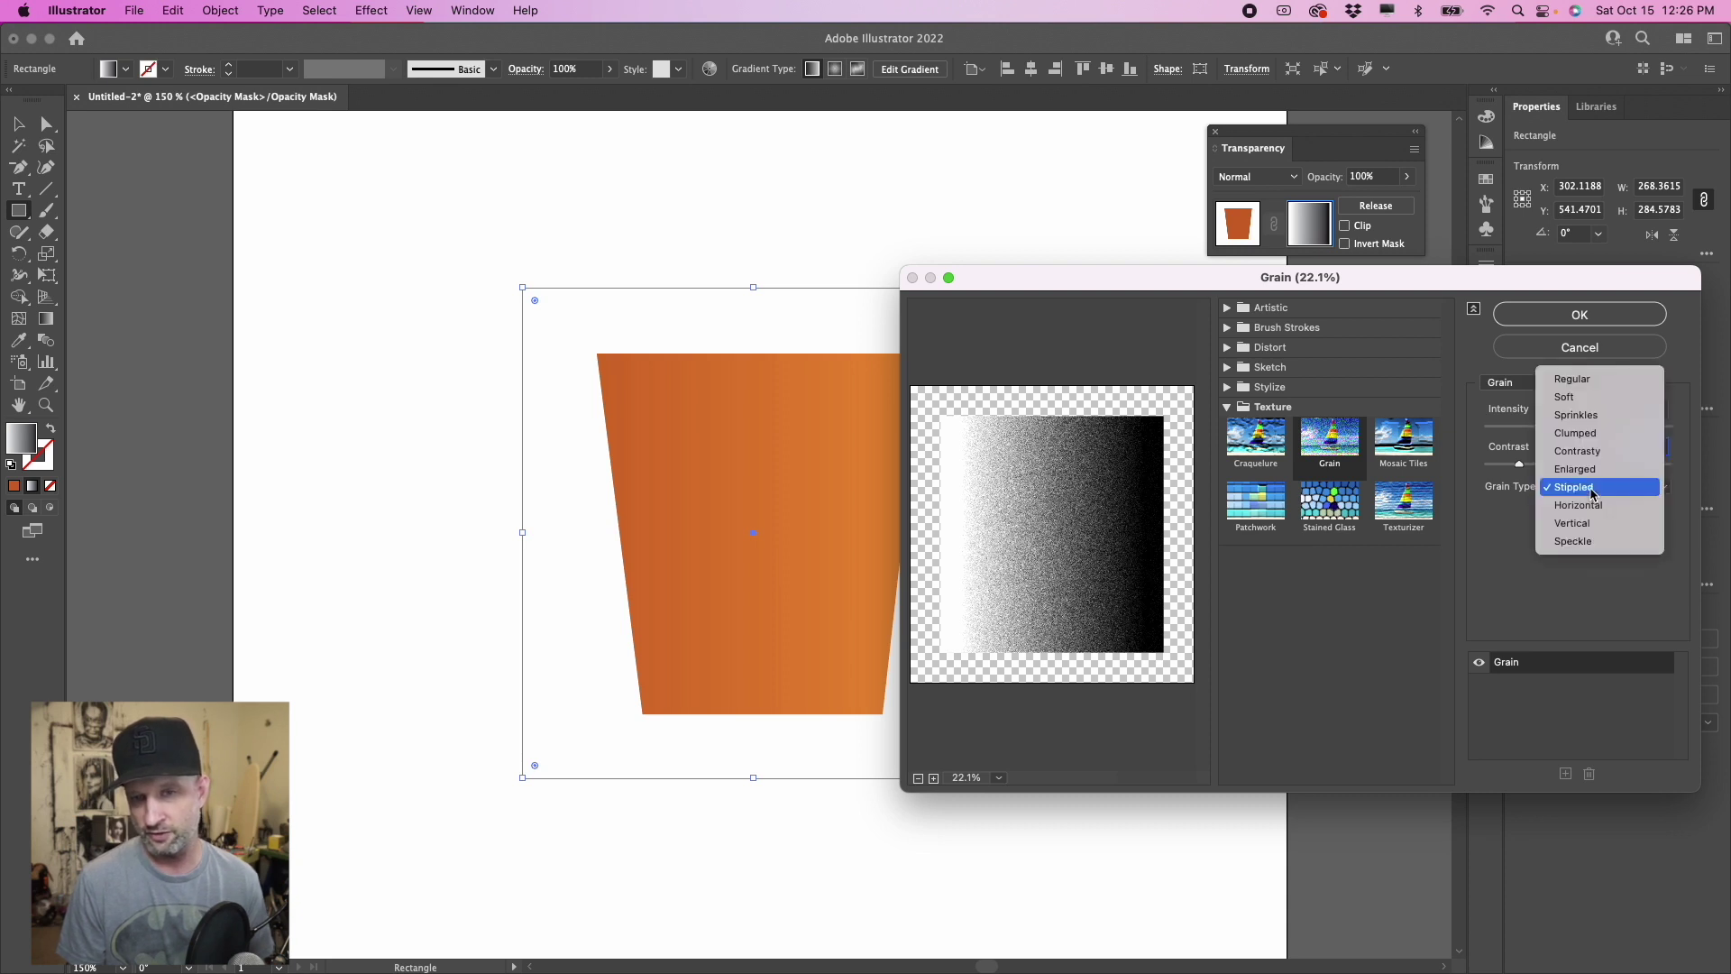
pyautogui.click(1592, 493)
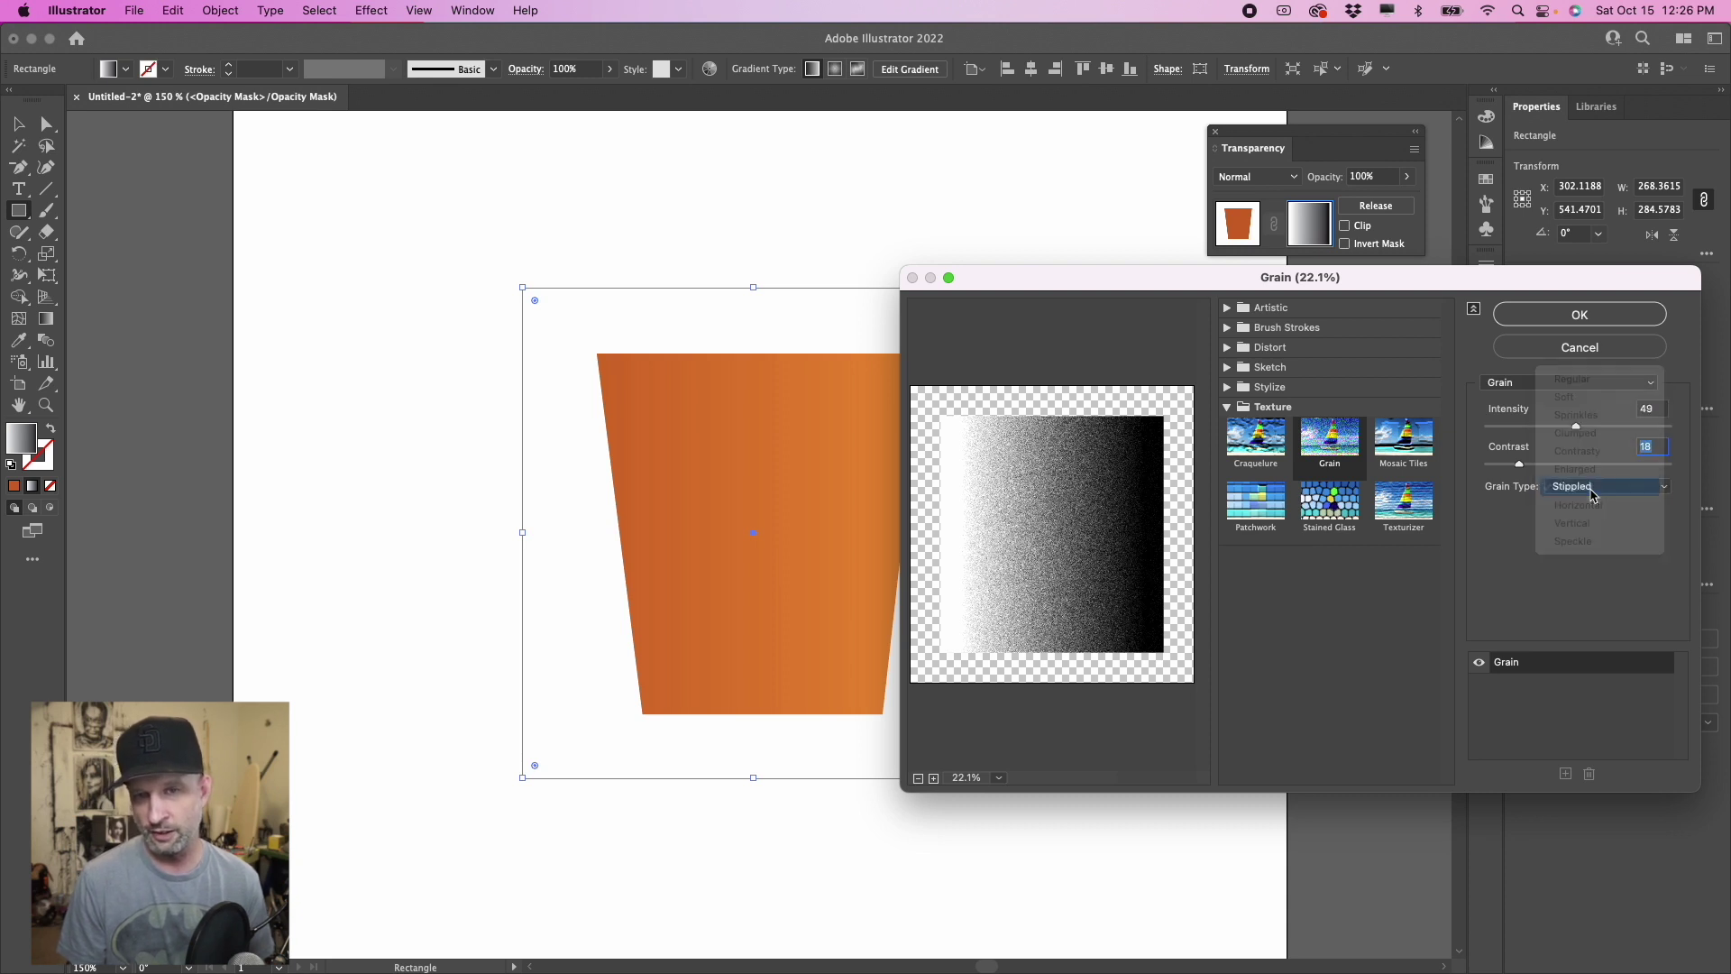
pyautogui.click(1594, 318)
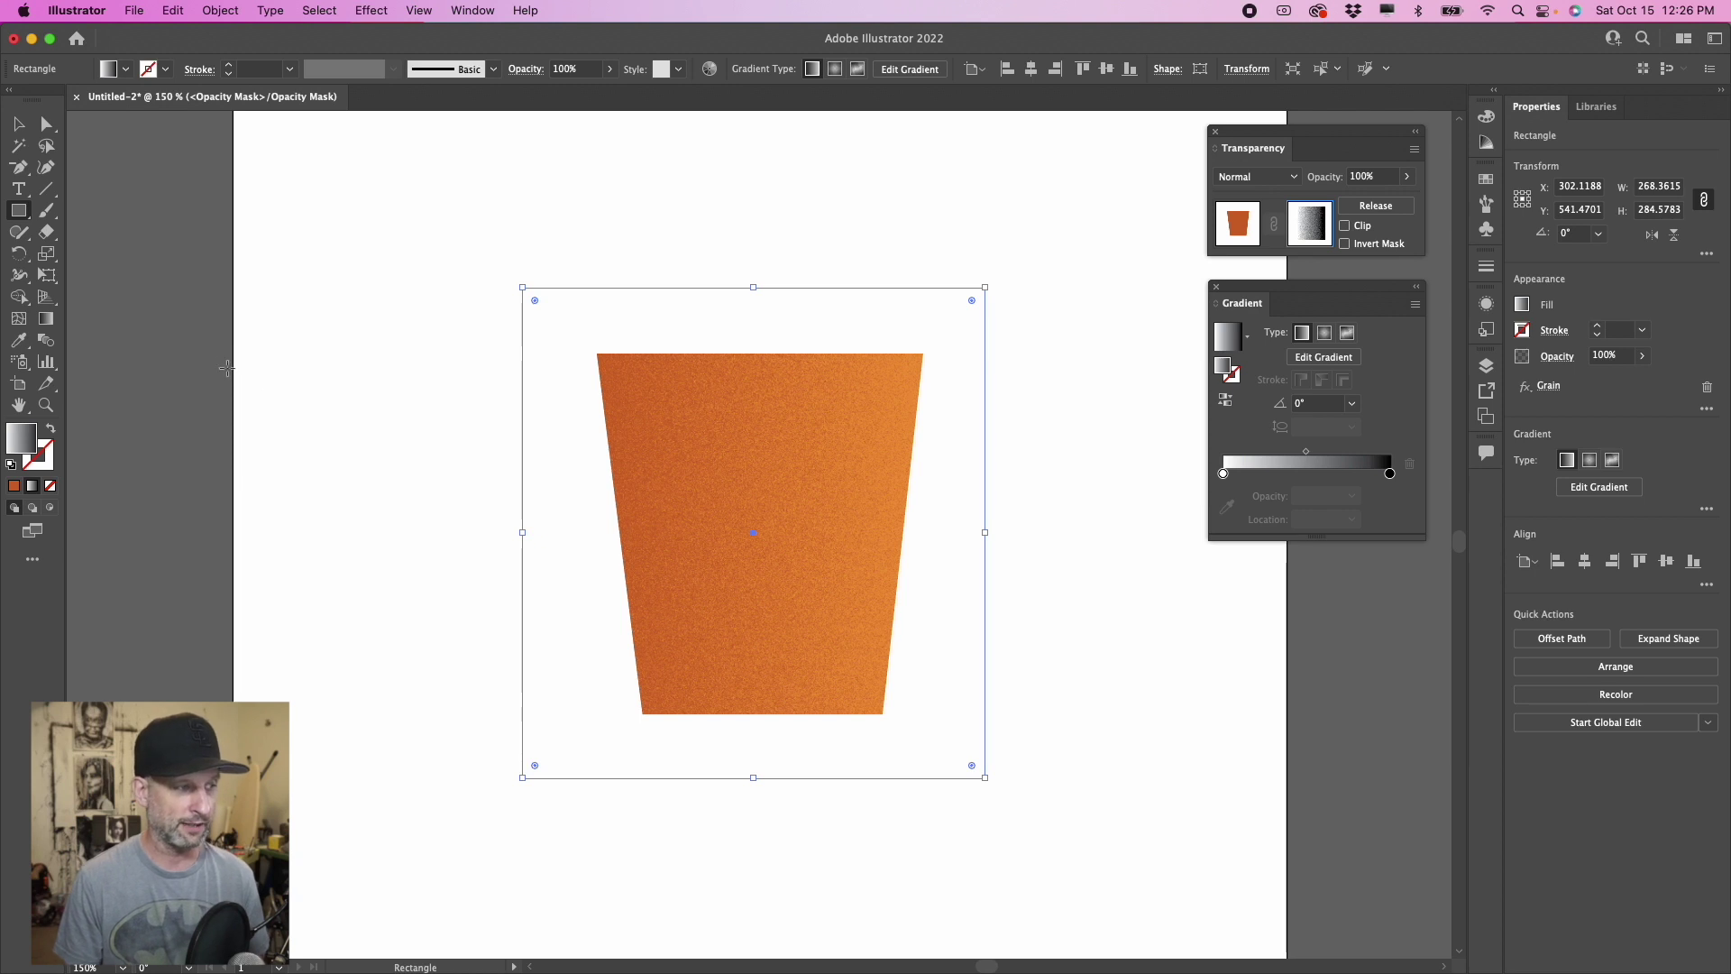
# Step: Move both end stops of the mask gradient slightly inward, tilt it to about 9°, and return to editing the artwork
pyautogui.click(47, 321)
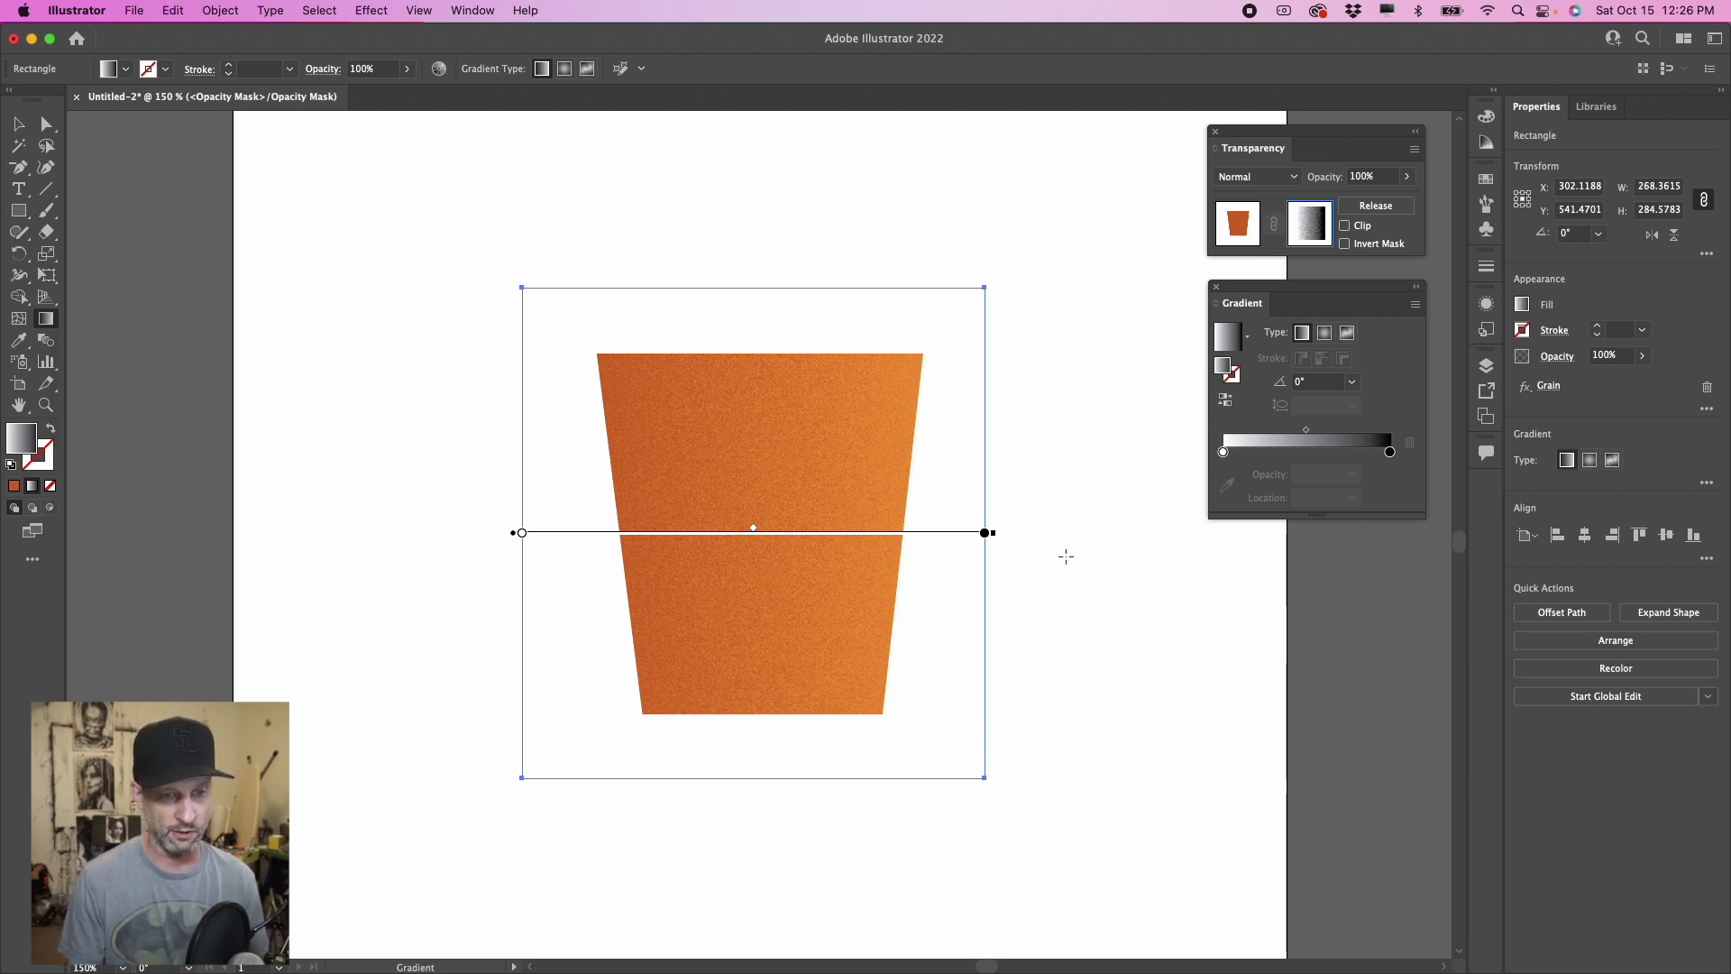
pyautogui.moveTo(987, 534); pyautogui.dragTo(938, 533)
pyautogui.moveTo(522, 533); pyautogui.dragTo(548, 533)
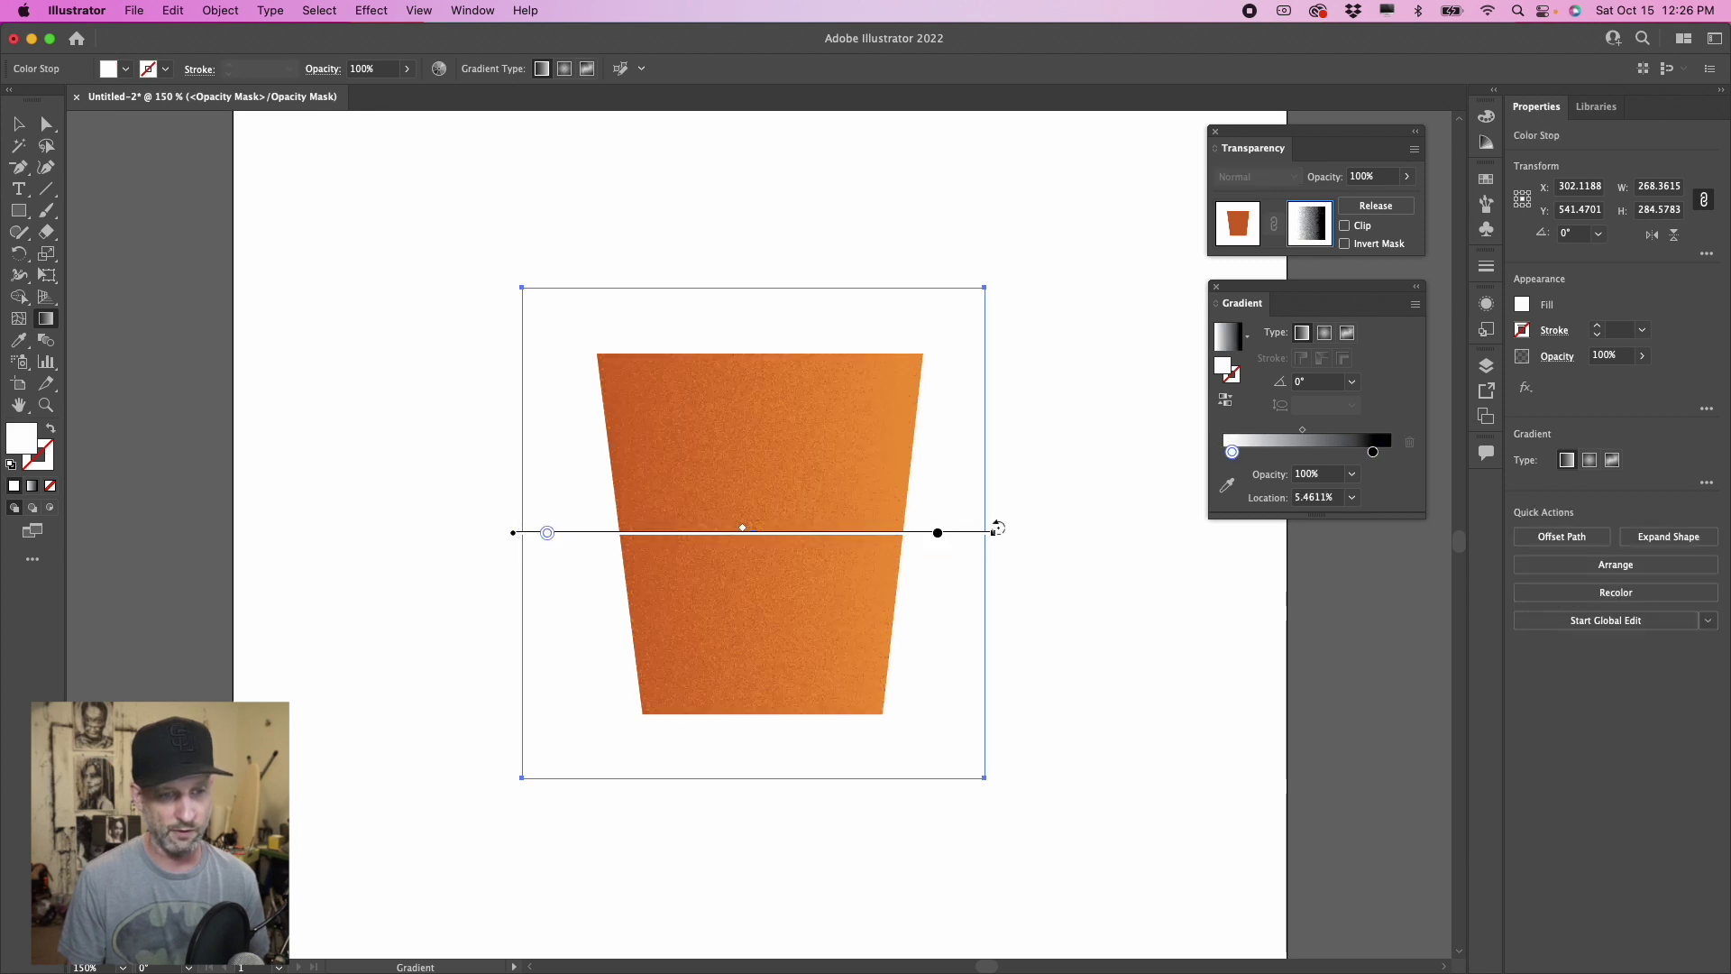
pyautogui.moveTo(997, 528)
pyautogui.mouseDown()
pyautogui.moveTo(981, 461)
pyautogui.moveTo(994, 496)
pyautogui.mouseUp()
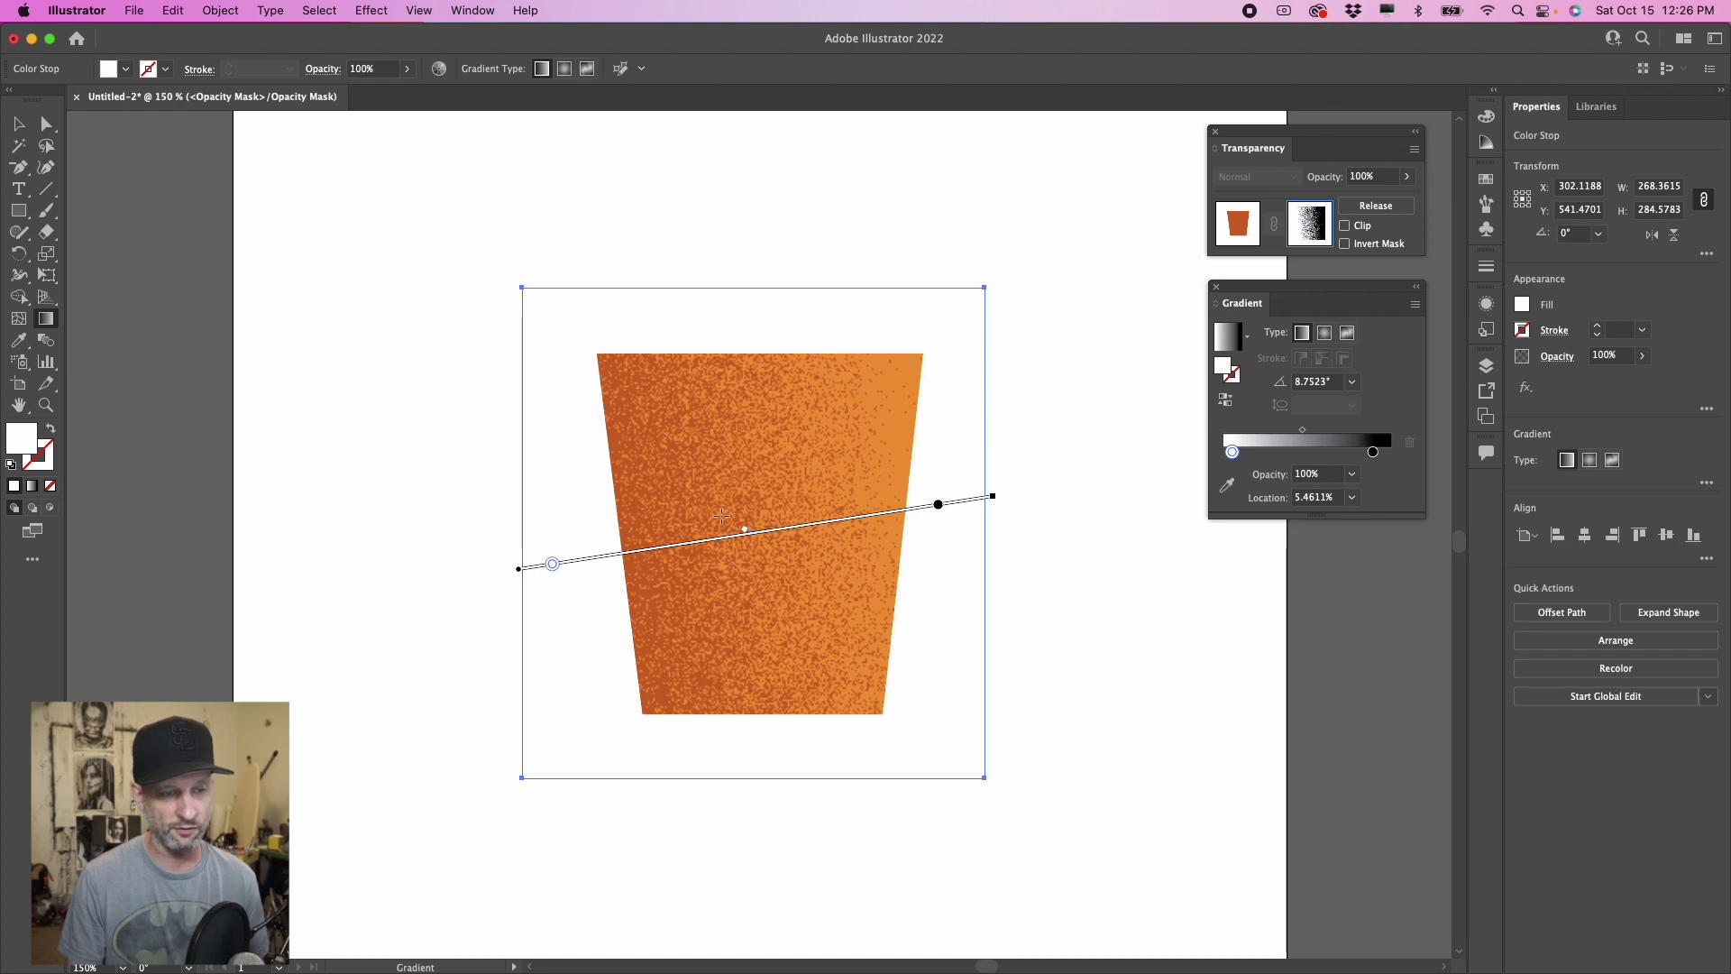
pyautogui.moveTo(771, 531)
pyautogui.mouseDown()
pyautogui.moveTo(871, 519)
pyautogui.moveTo(731, 530)
pyautogui.moveTo(701, 585)
pyautogui.moveTo(827, 532)
pyautogui.moveTo(858, 572)
pyautogui.moveTo(816, 538)
pyautogui.moveTo(830, 494)
pyautogui.moveTo(808, 527)
pyautogui.moveTo(836, 539)
pyautogui.mouseUp()
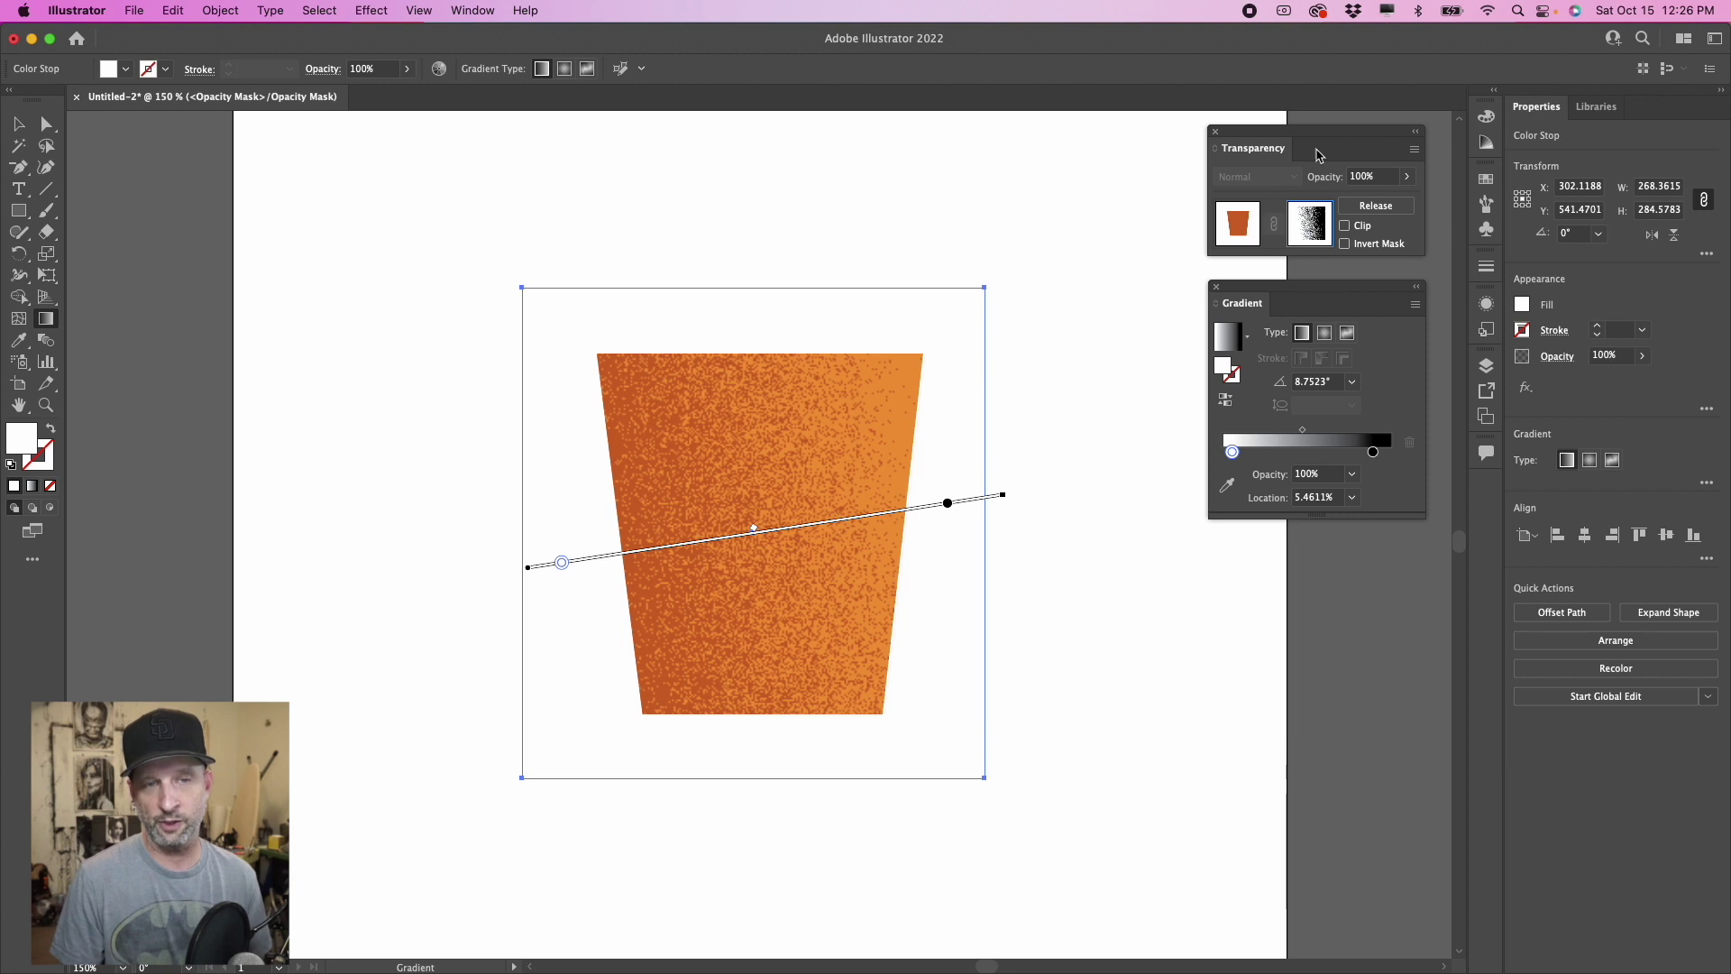
pyautogui.click(1243, 231)
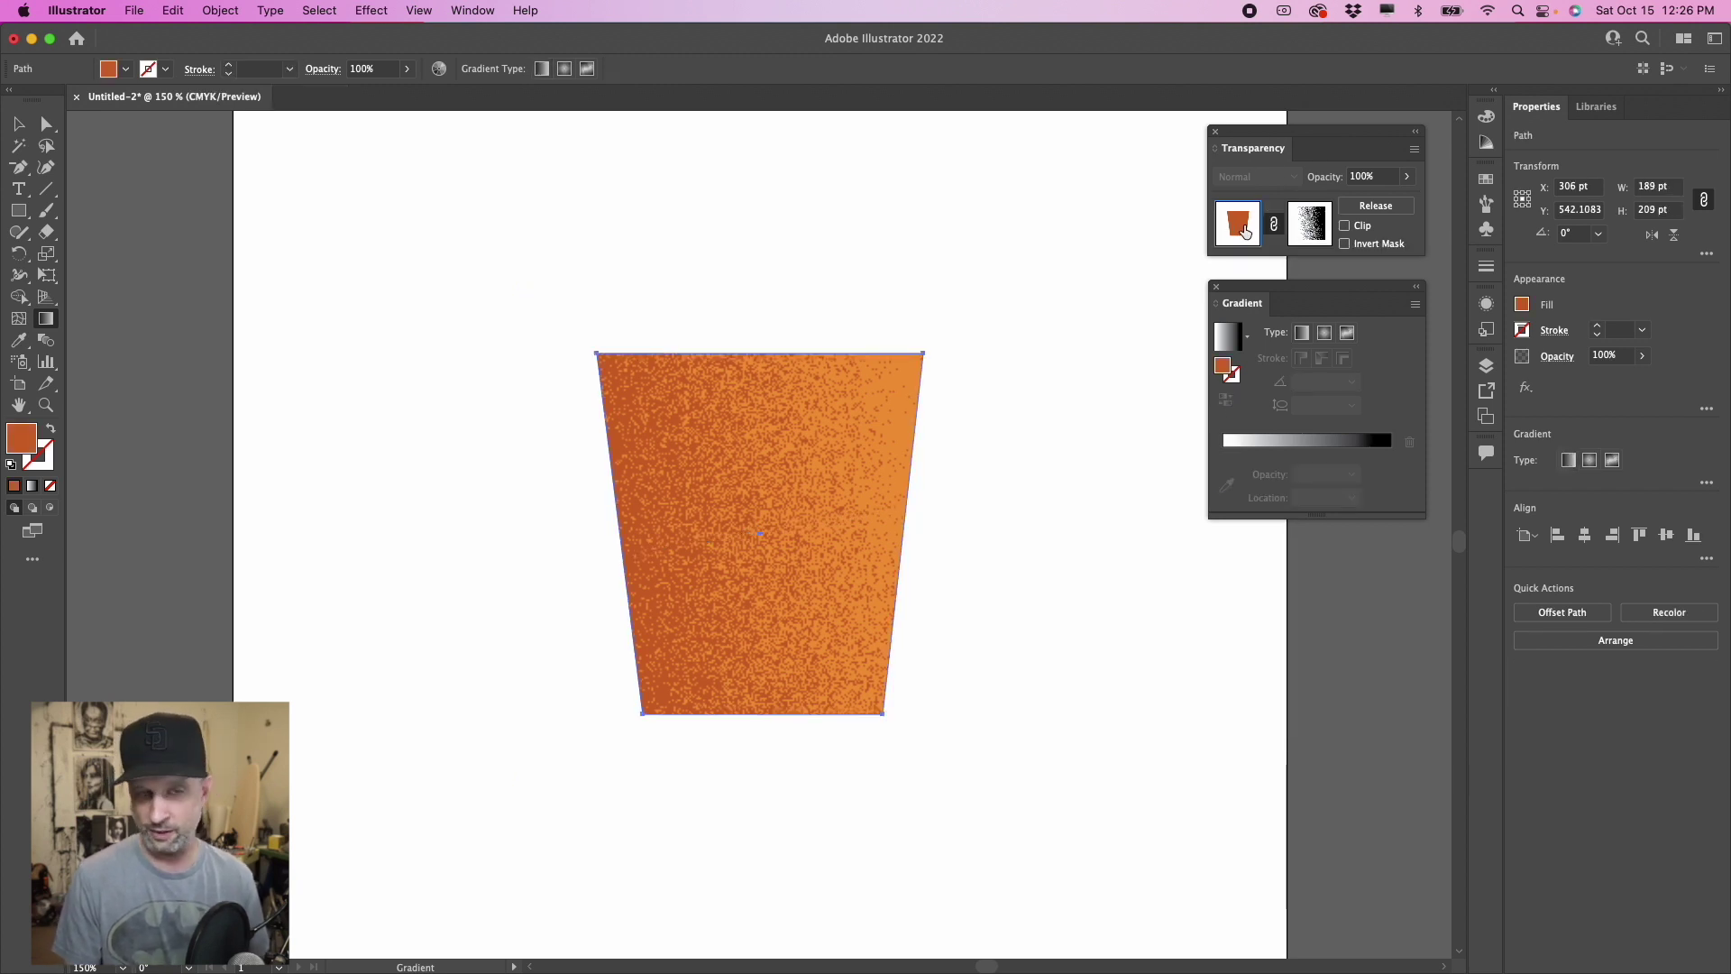
# Step: Try rotating the two stacked pots together slightly clockwise, and undo the rotation
pyautogui.click(46, 125)
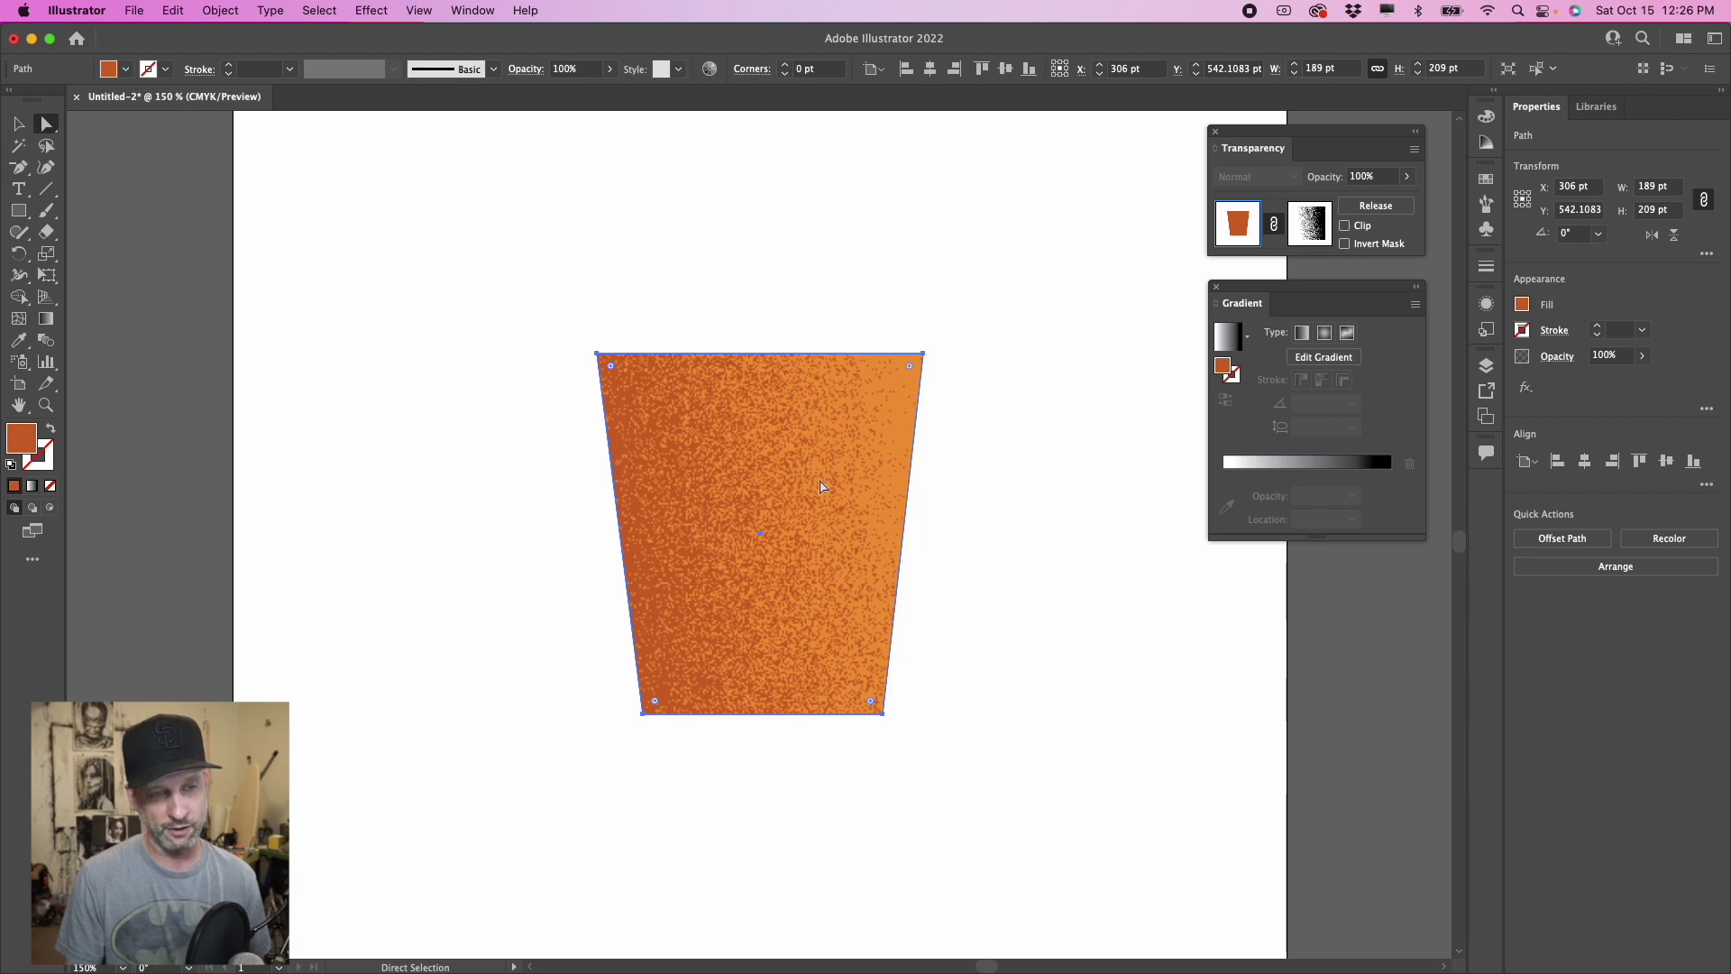
pyautogui.click(22, 126)
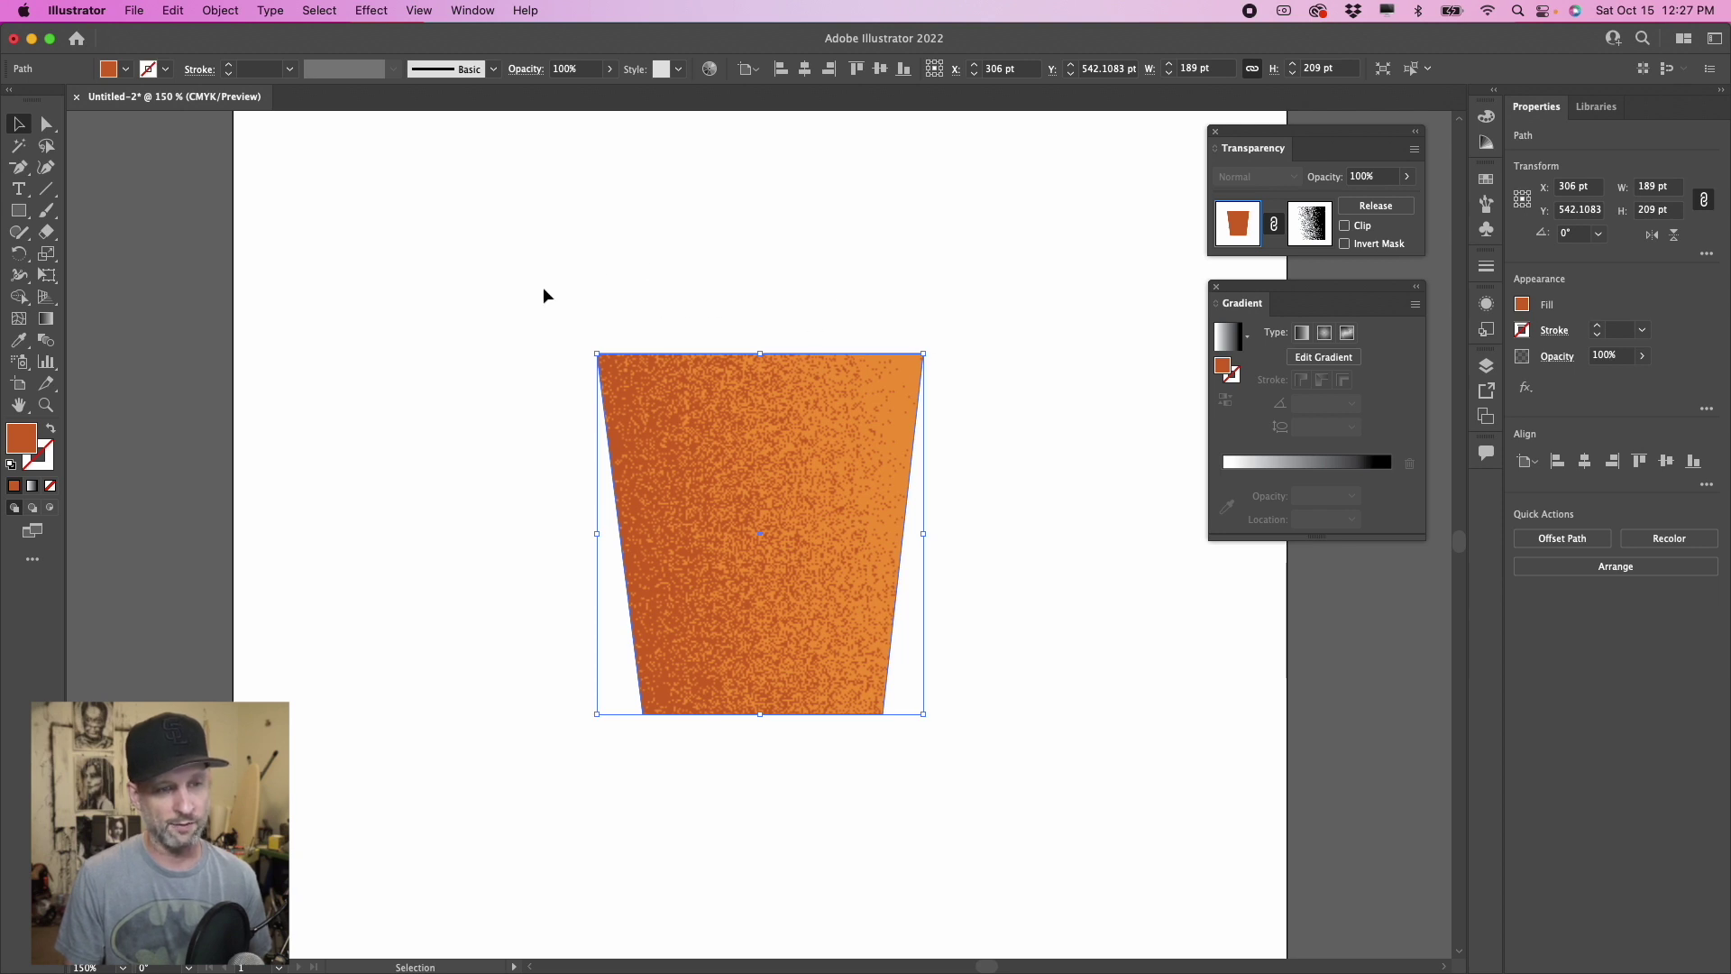
pyautogui.moveTo(542, 280); pyautogui.dragTo(1006, 779)
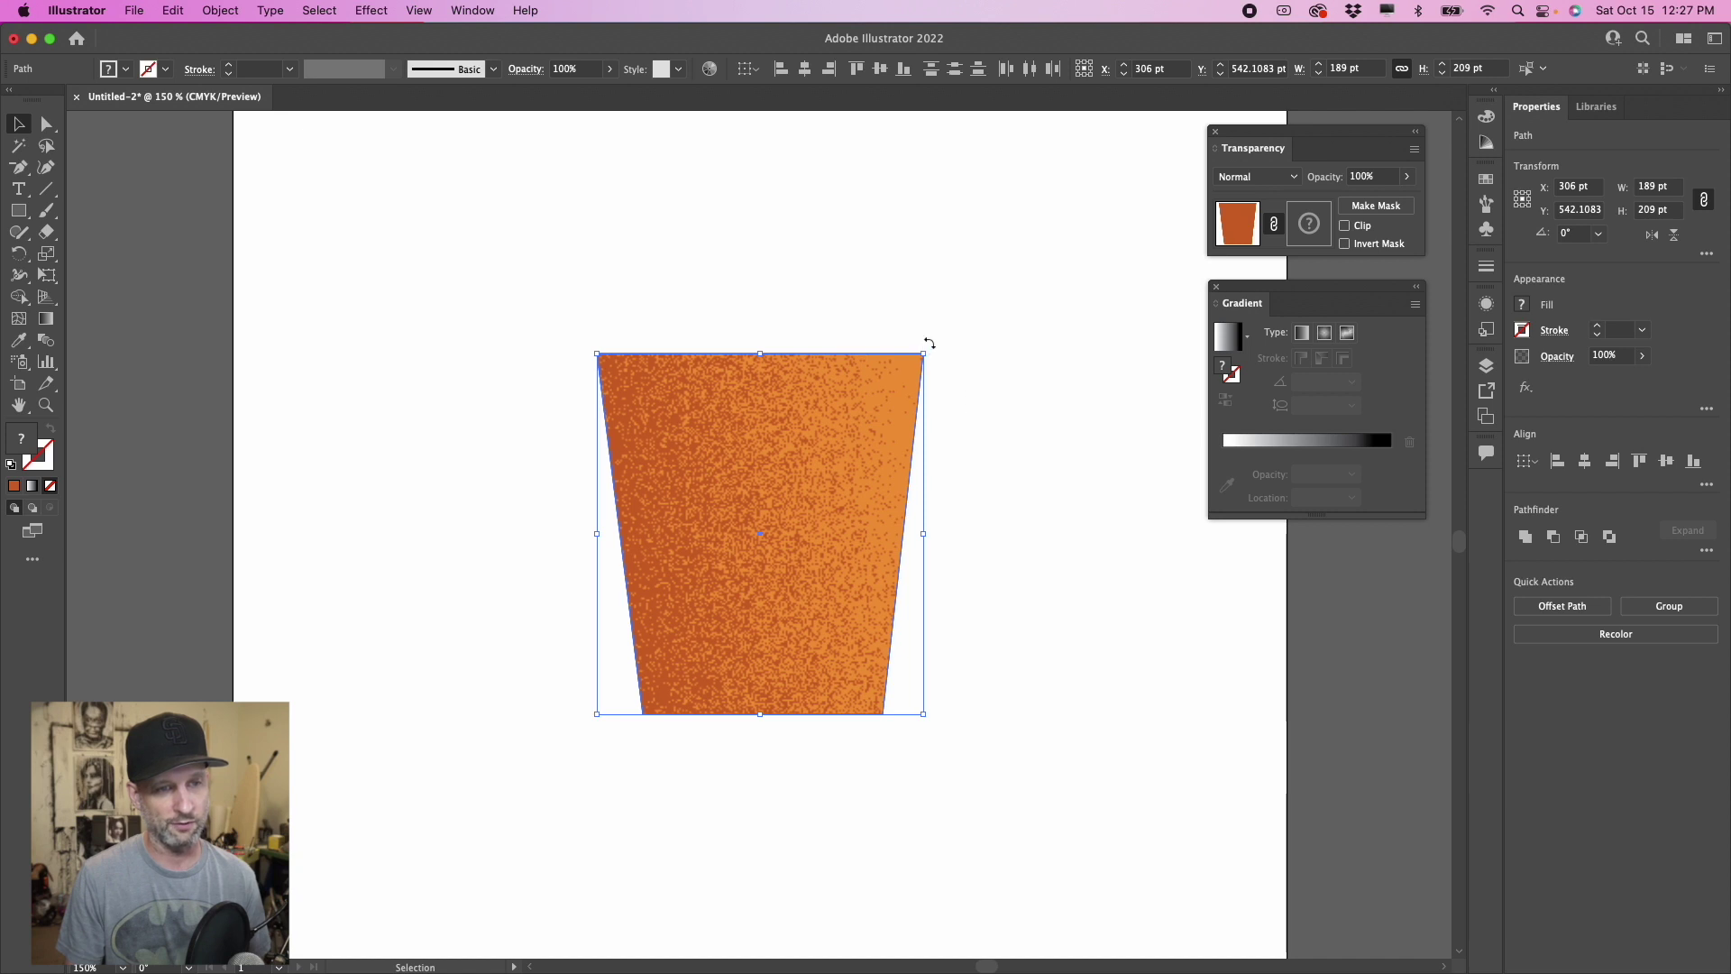
pyautogui.moveTo(929, 343); pyautogui.dragTo(946, 362)
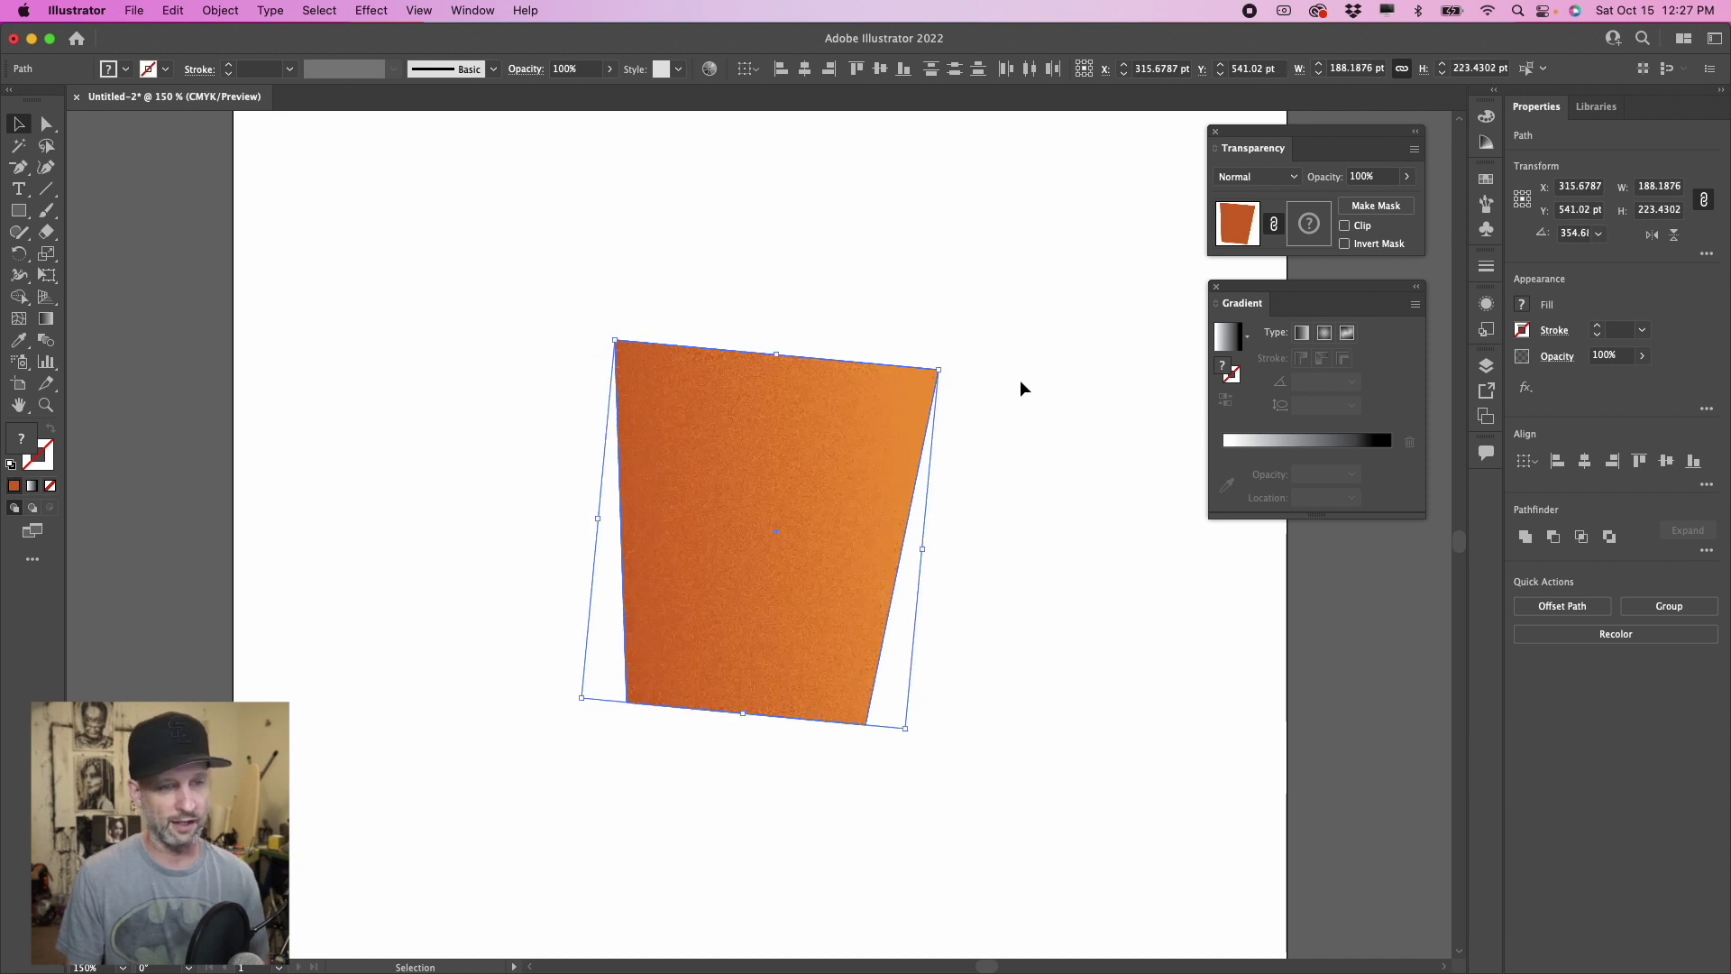
pyautogui.press('super+z')
pyautogui.press('super+z')
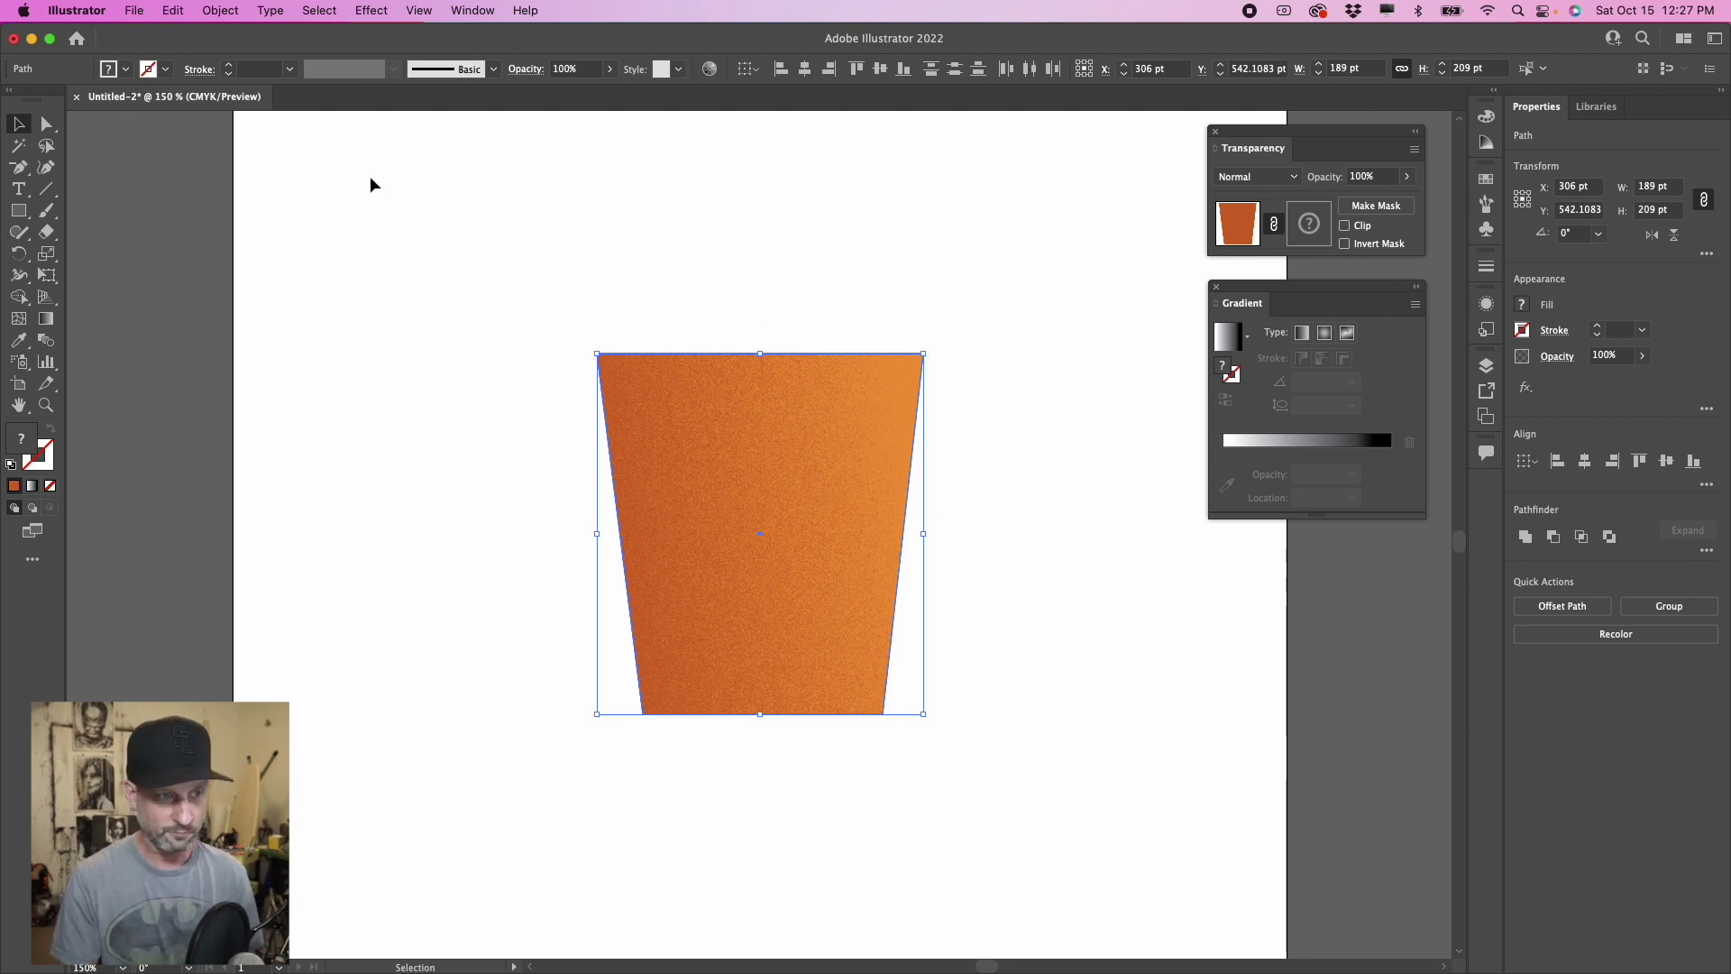
# Step: Try pulling the grainy front pot away from the plain orange pot, and undo that move
pyautogui.moveTo(694, 393)
pyautogui.mouseDown()
pyautogui.moveTo(717, 407)
pyautogui.moveTo(699, 383)
pyautogui.mouseUp()
pyautogui.click(727, 296)
pyautogui.moveTo(799, 449); pyautogui.dragTo(1030, 559)
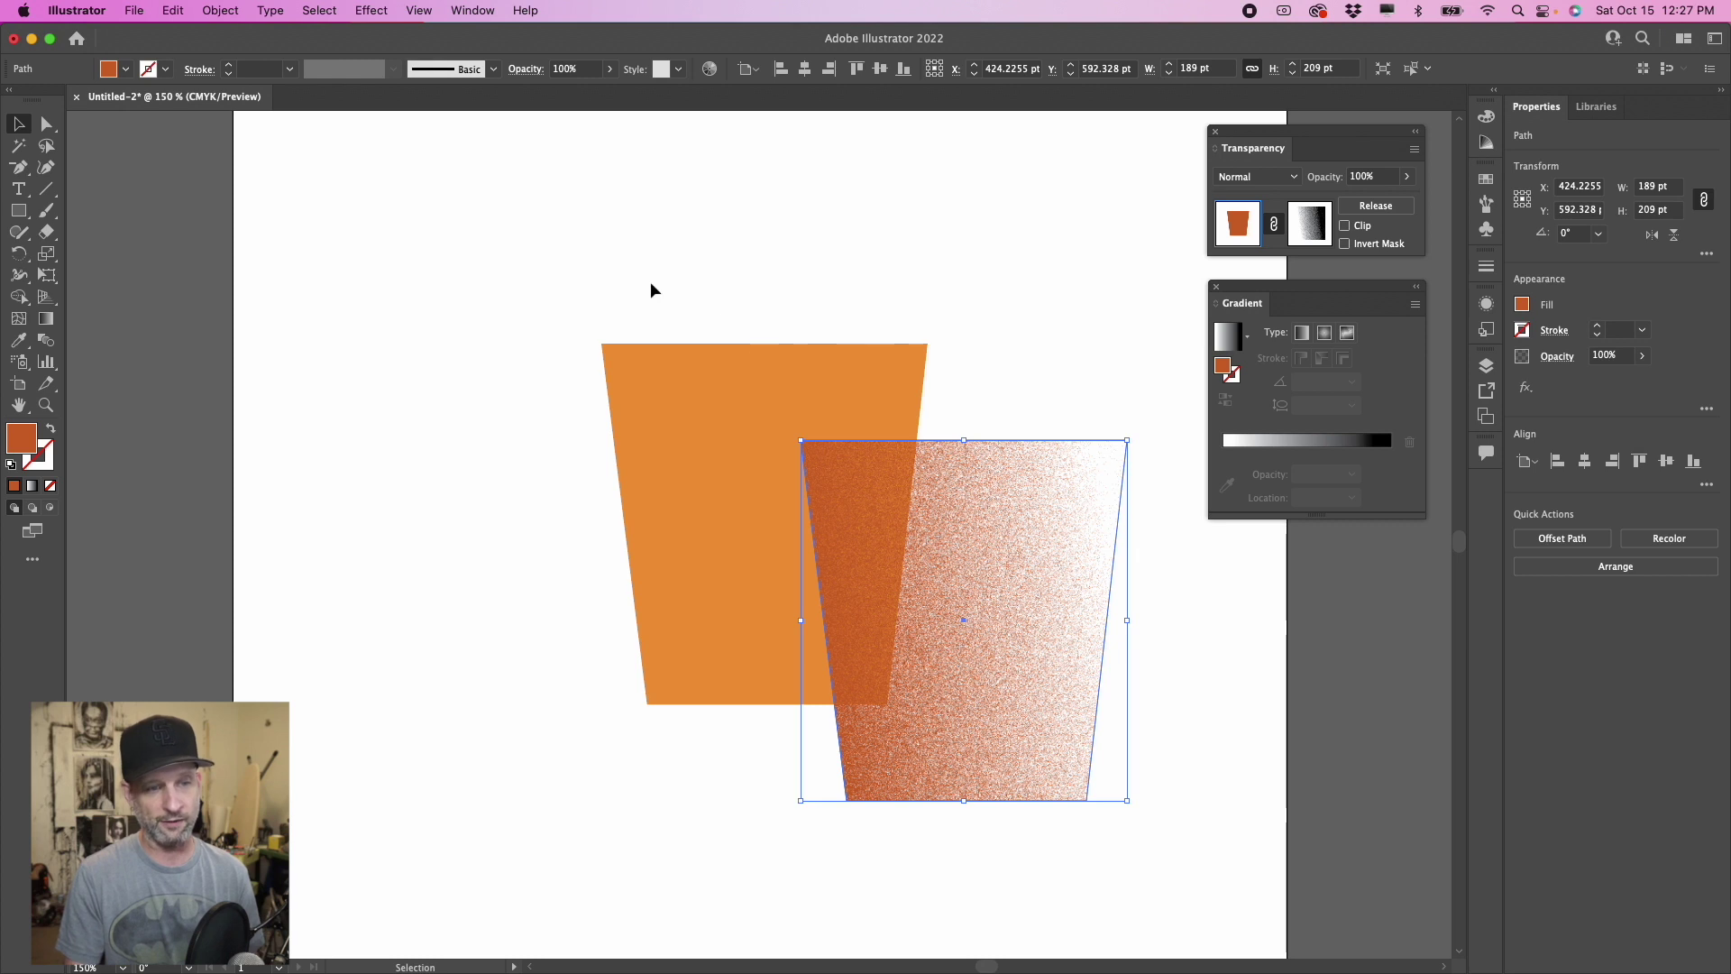
pyautogui.press('super+z')
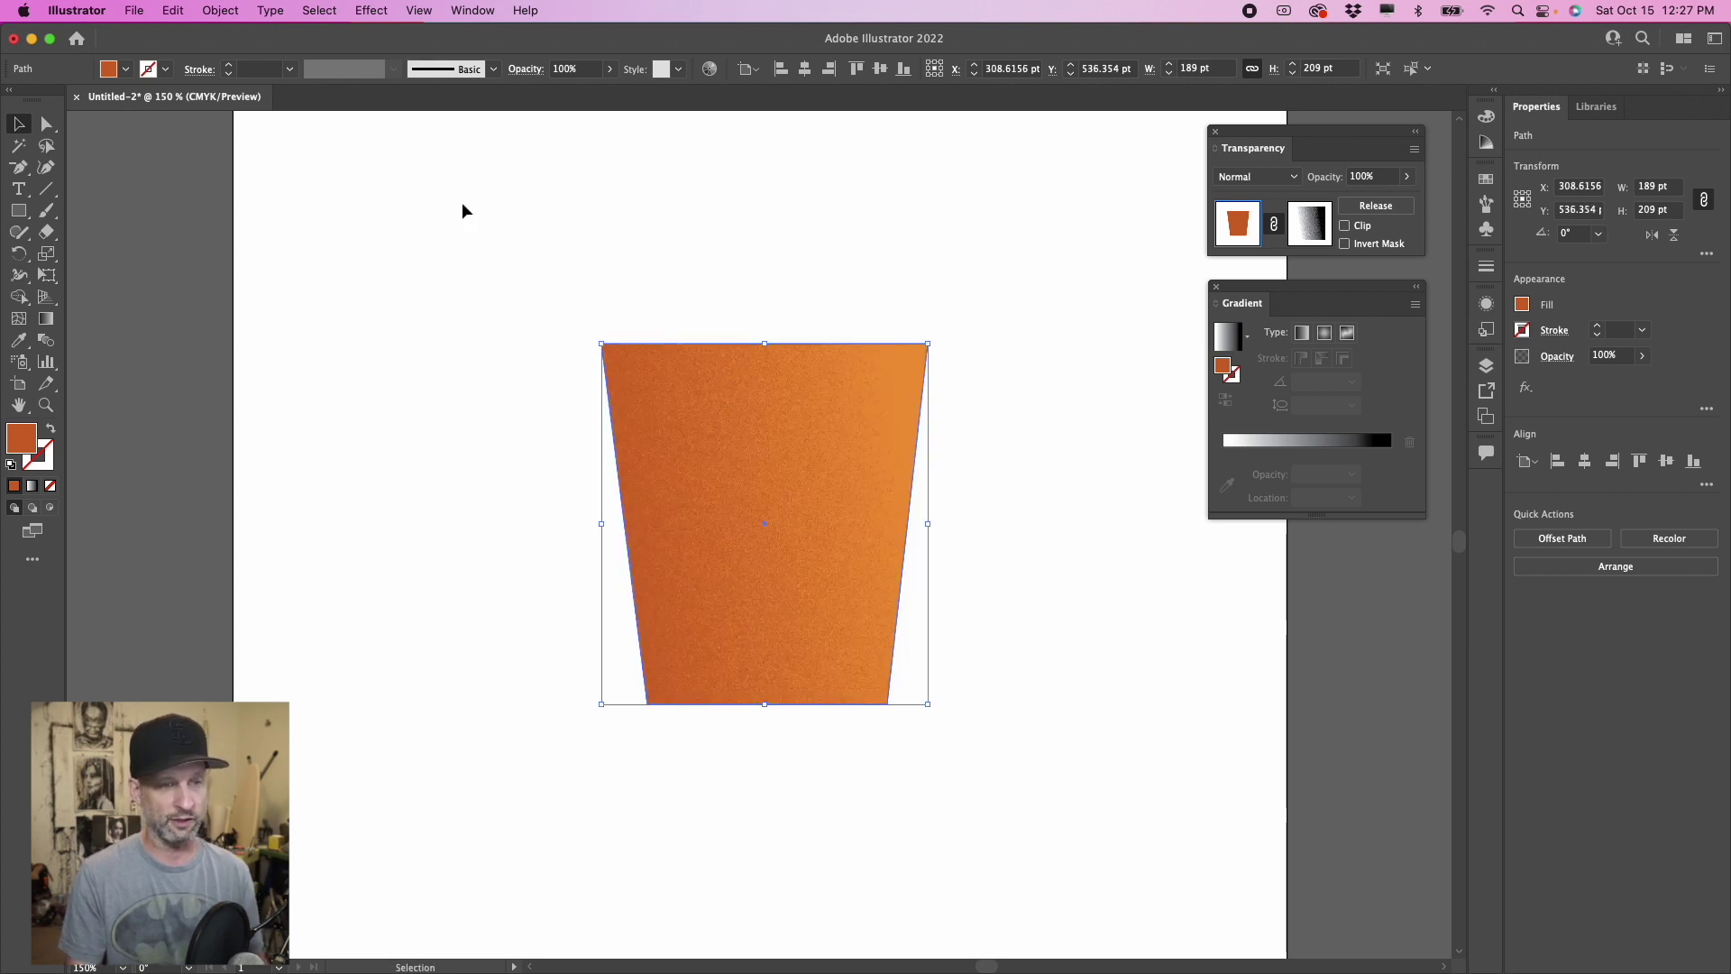
# Step: Group the plain orange pot with its grainy shading copy
pyautogui.moveTo(463, 207); pyautogui.dragTo(1032, 752)
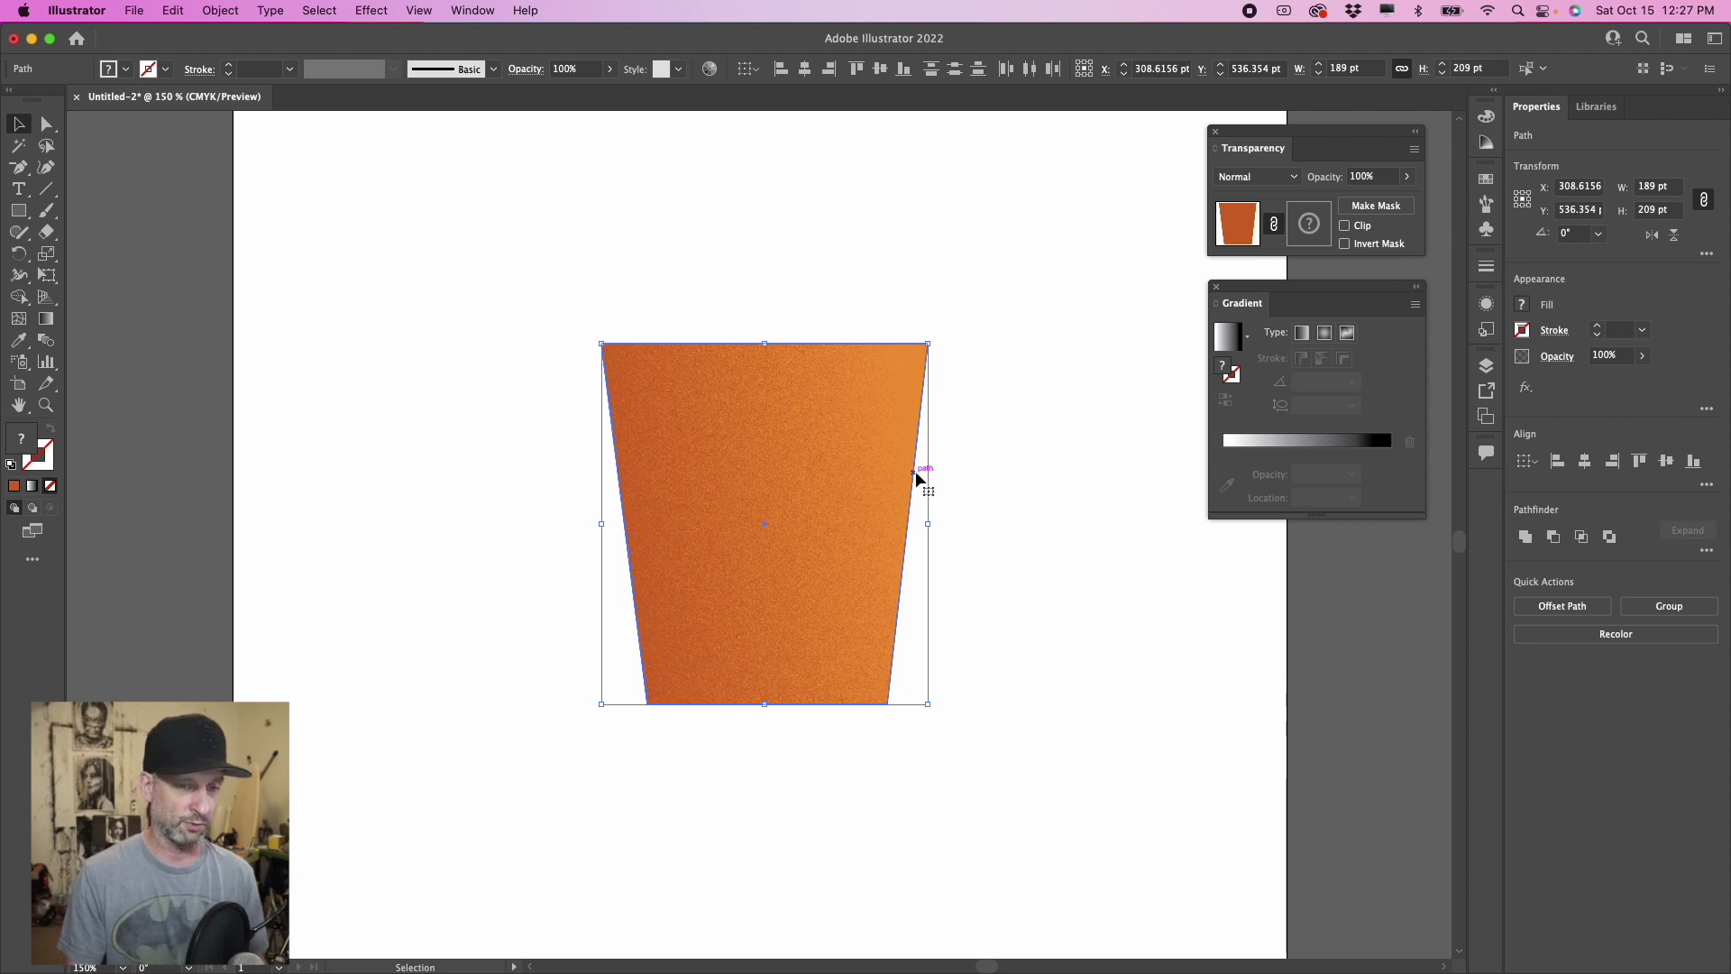
pyautogui.moveTo(569, 291); pyautogui.dragTo(933, 741)
pyautogui.rightClick(850, 490)
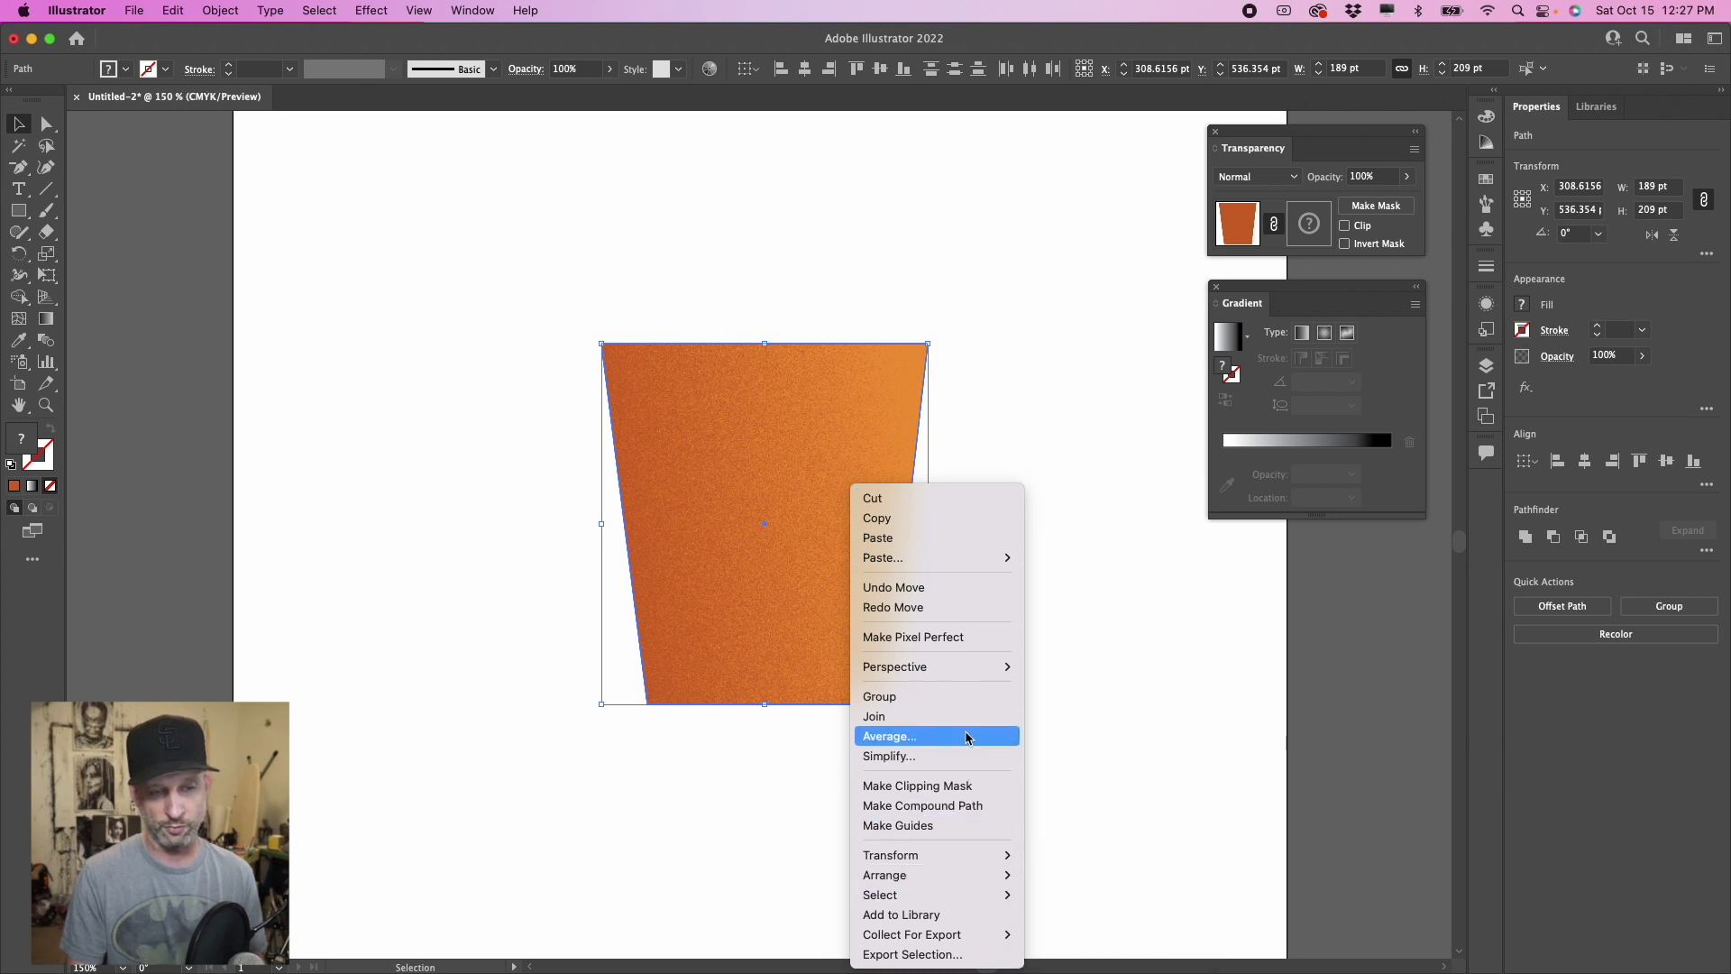
pyautogui.click(966, 697)
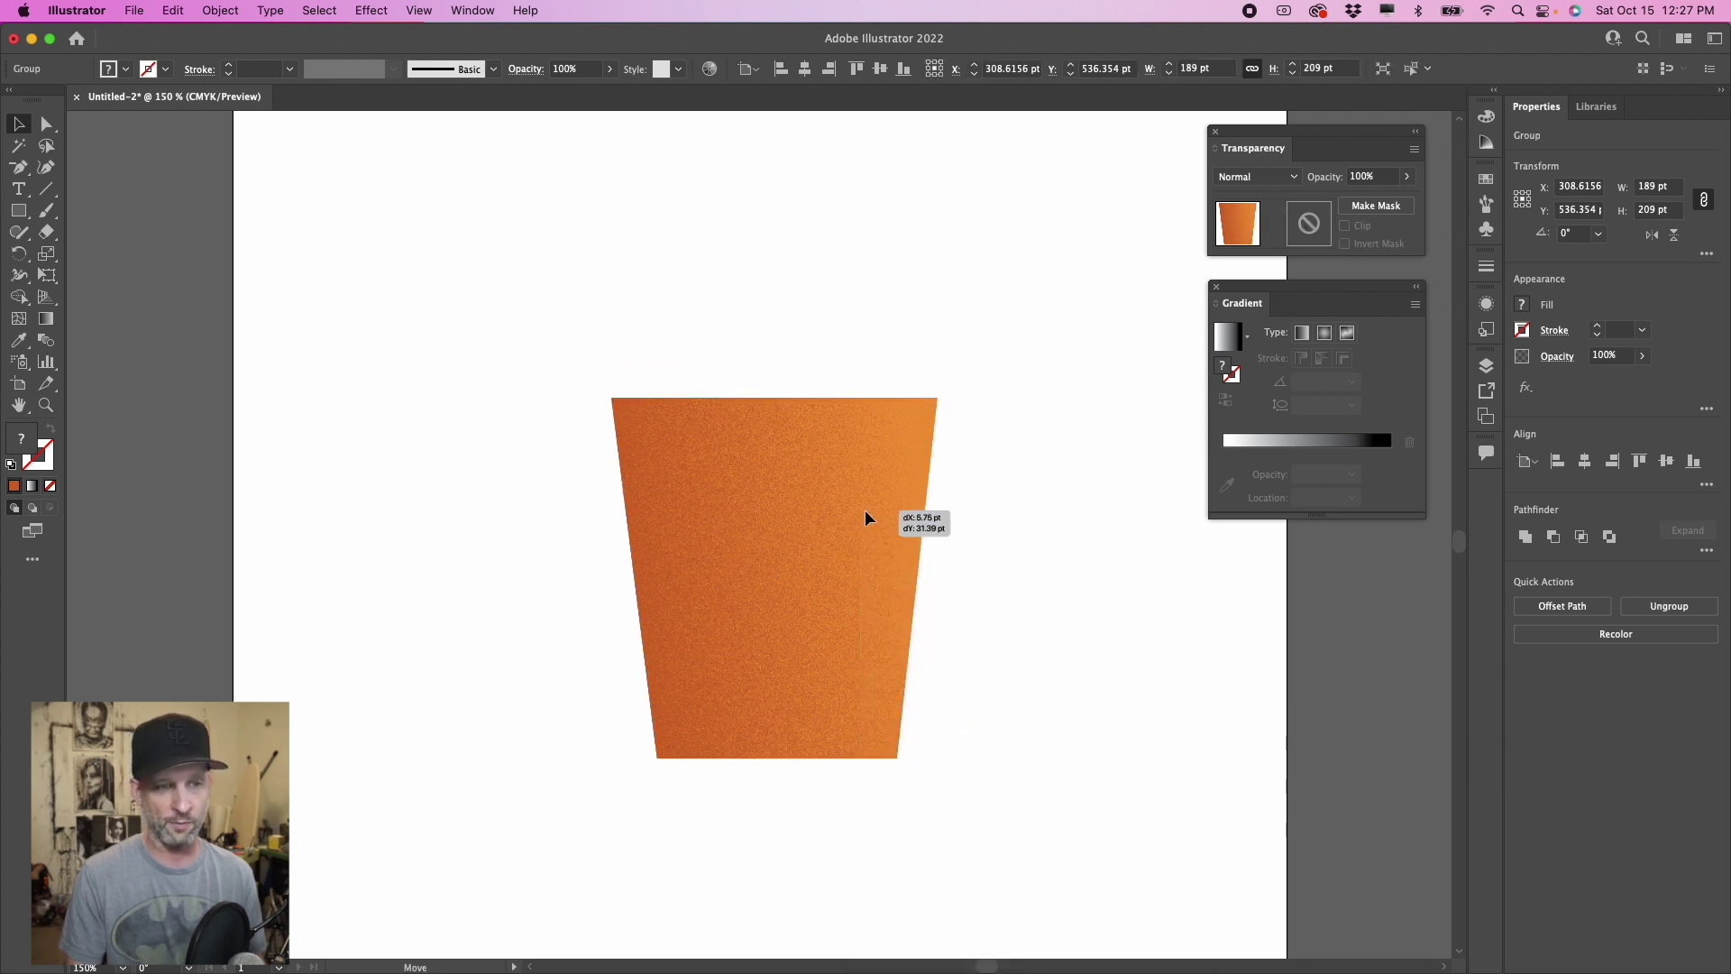
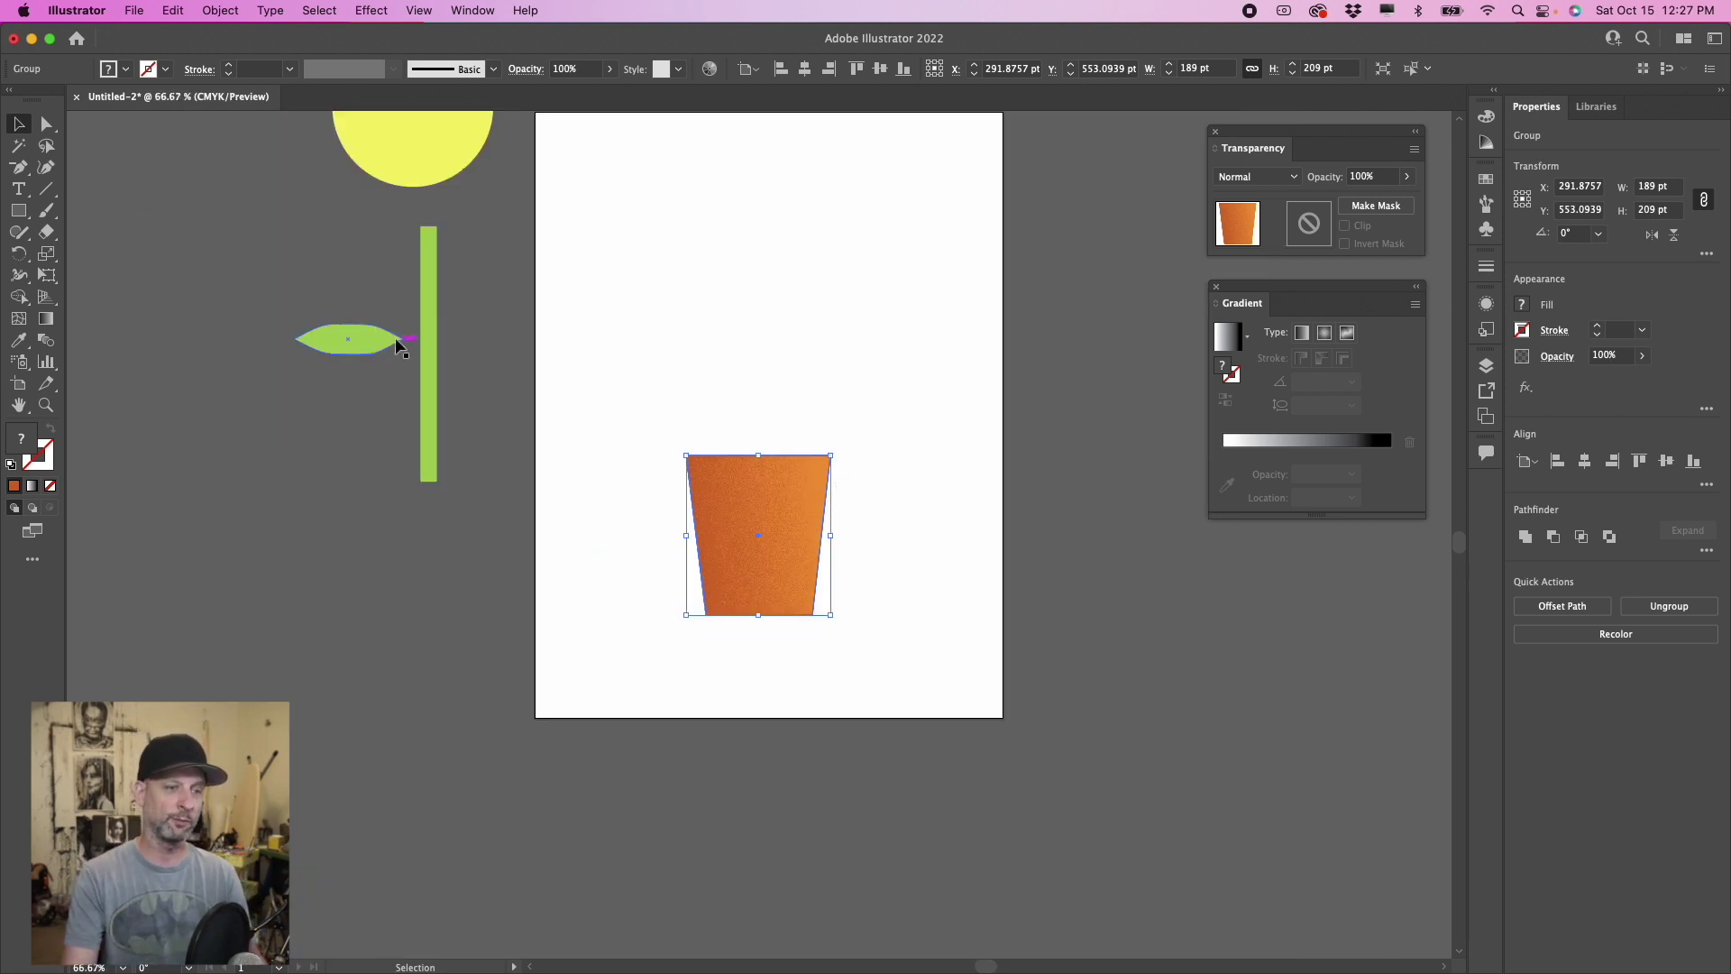
# Step: Move the grouped pot off the artboard below the leaf, and place the green stem near the artboard's center
pyautogui.moveTo(810, 515); pyautogui.dragTo(457, 608)
pyautogui.moveTo(429, 403); pyautogui.dragTo(762, 464)
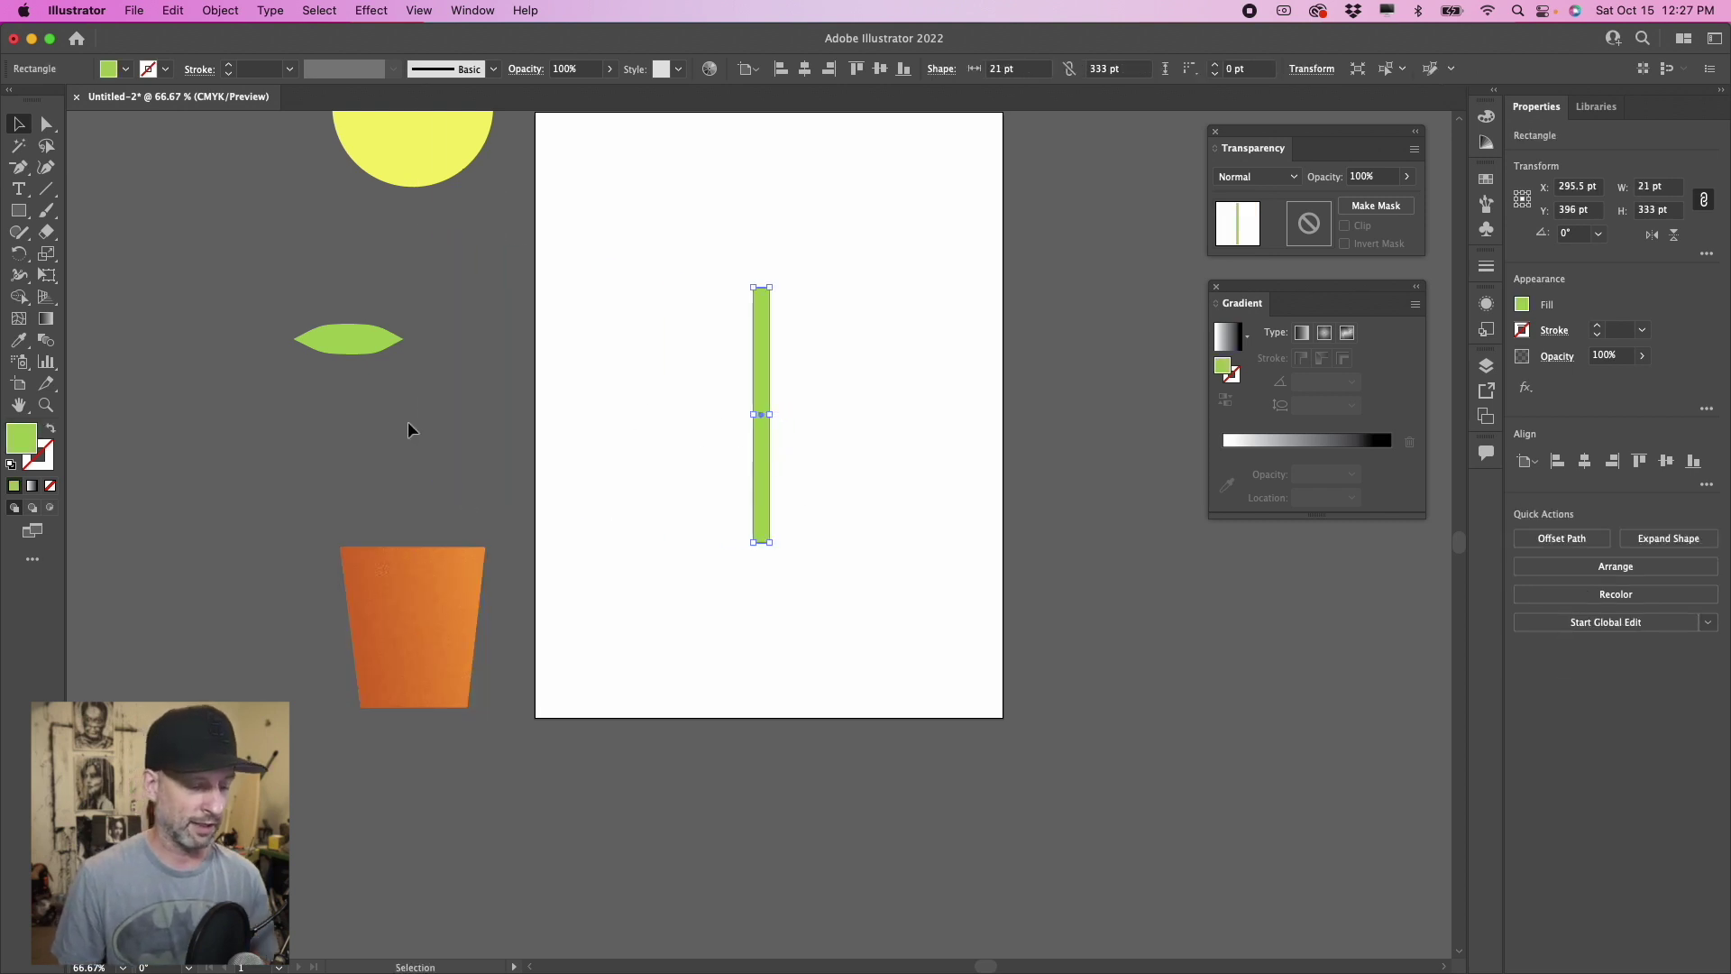
pyautogui.click(808, 429)
# Step: Duplicate the green stem and stack the copy exactly in front of the original
pyautogui.press('a')
pyautogui.click(757, 443)
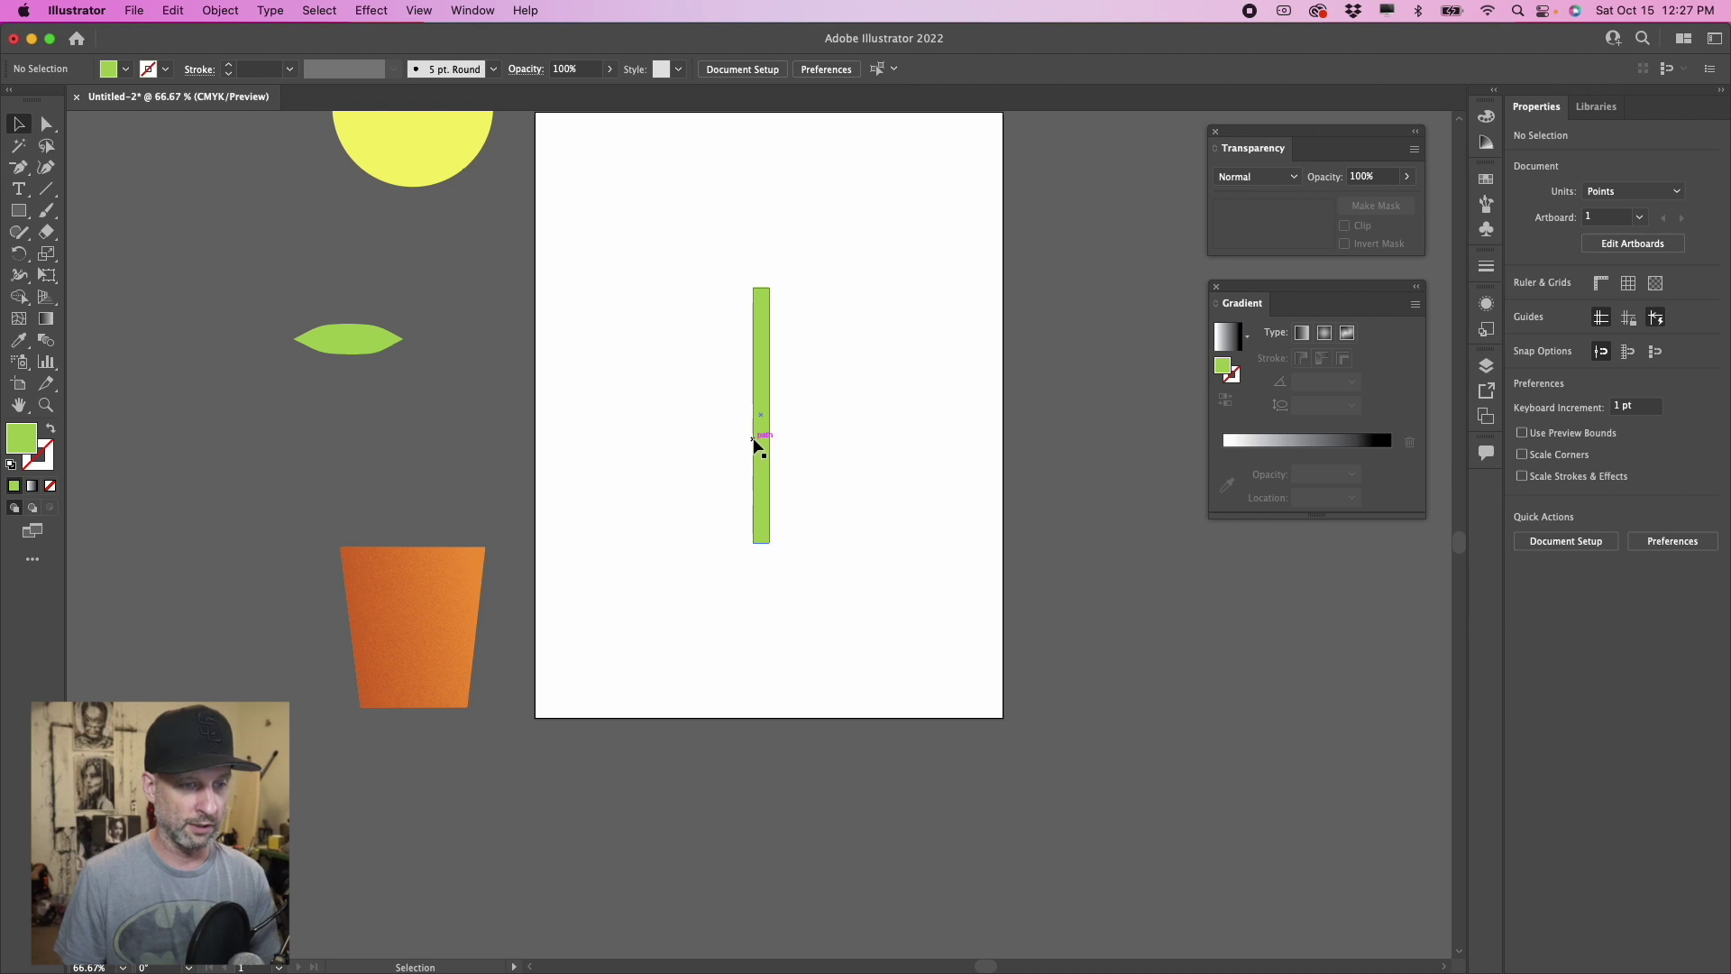
pyautogui.press('super+c')
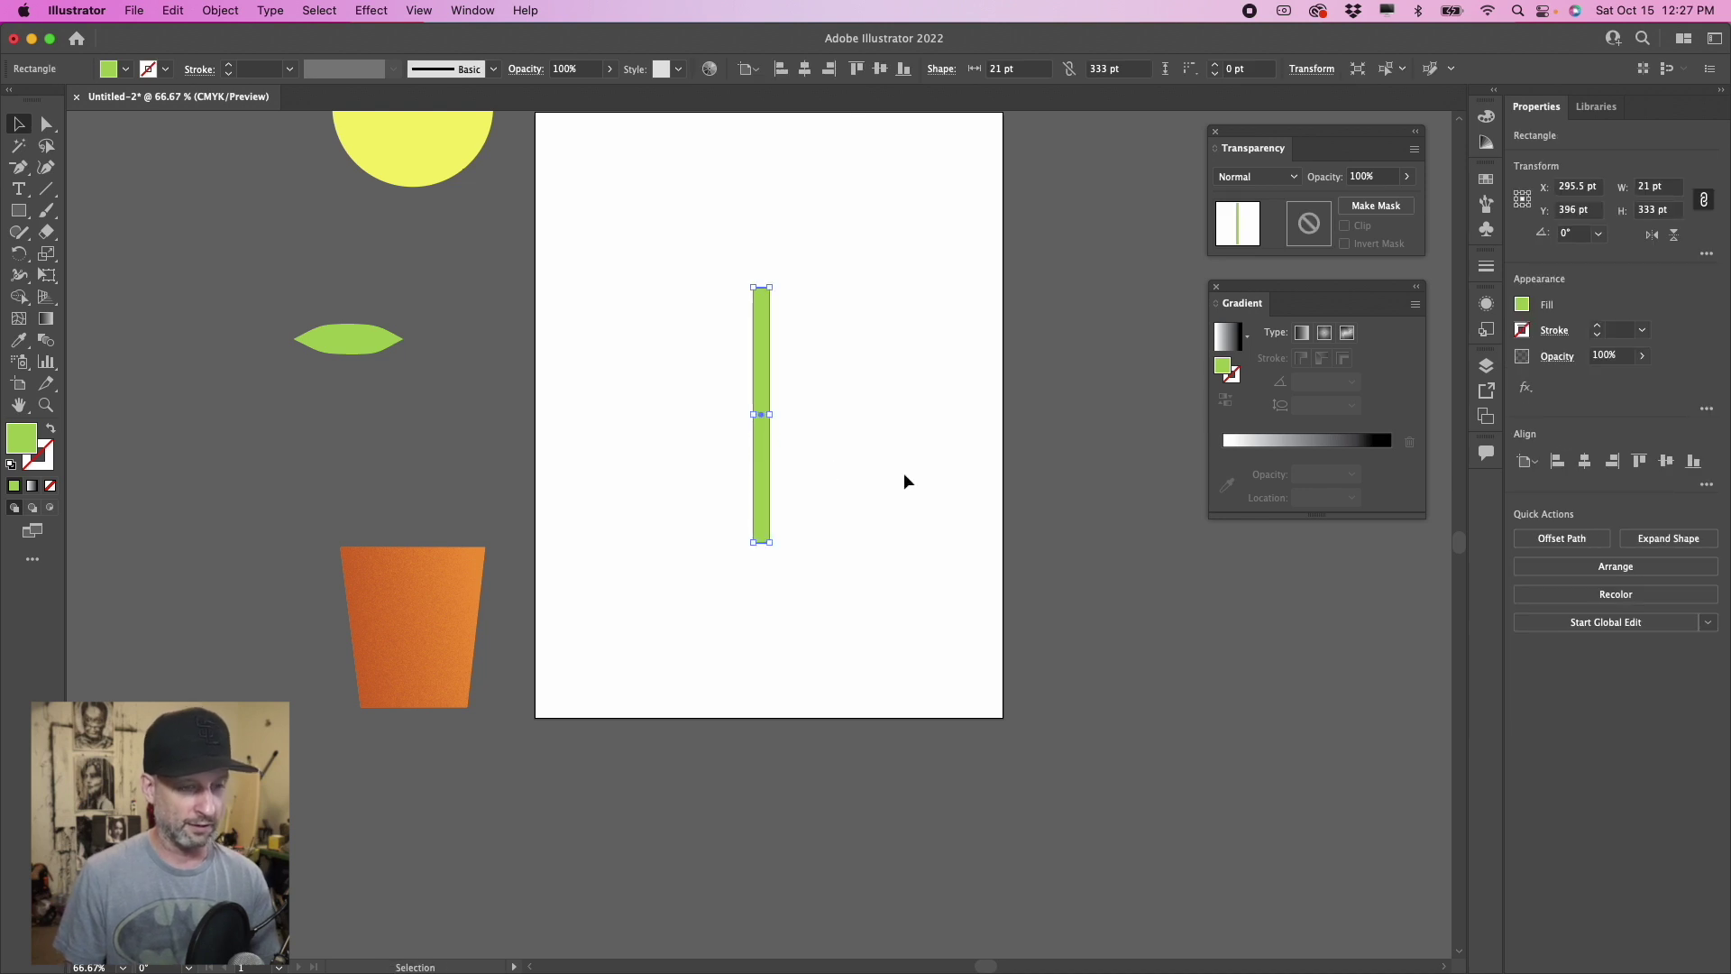
pyautogui.press('super+v')
pyautogui.moveTo(765, 582); pyautogui.dragTo(765, 468)
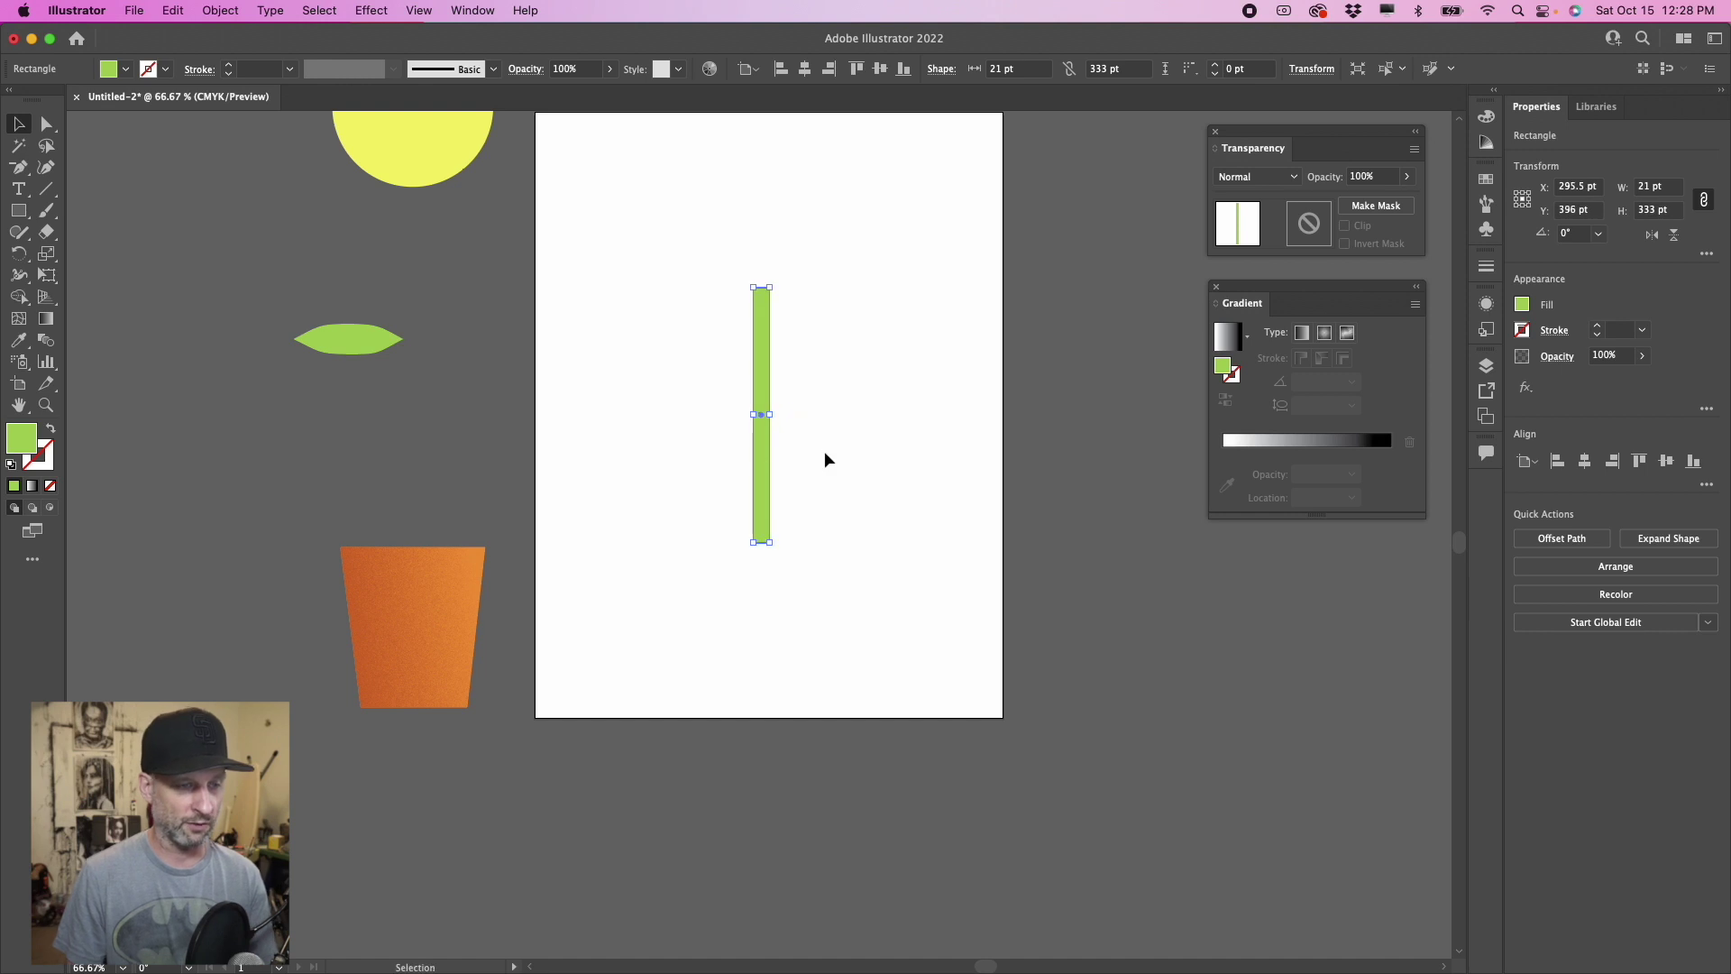
# Step: Fill the front copy of the stem with the dark green 336633
pyautogui.doubleClick(30, 439)
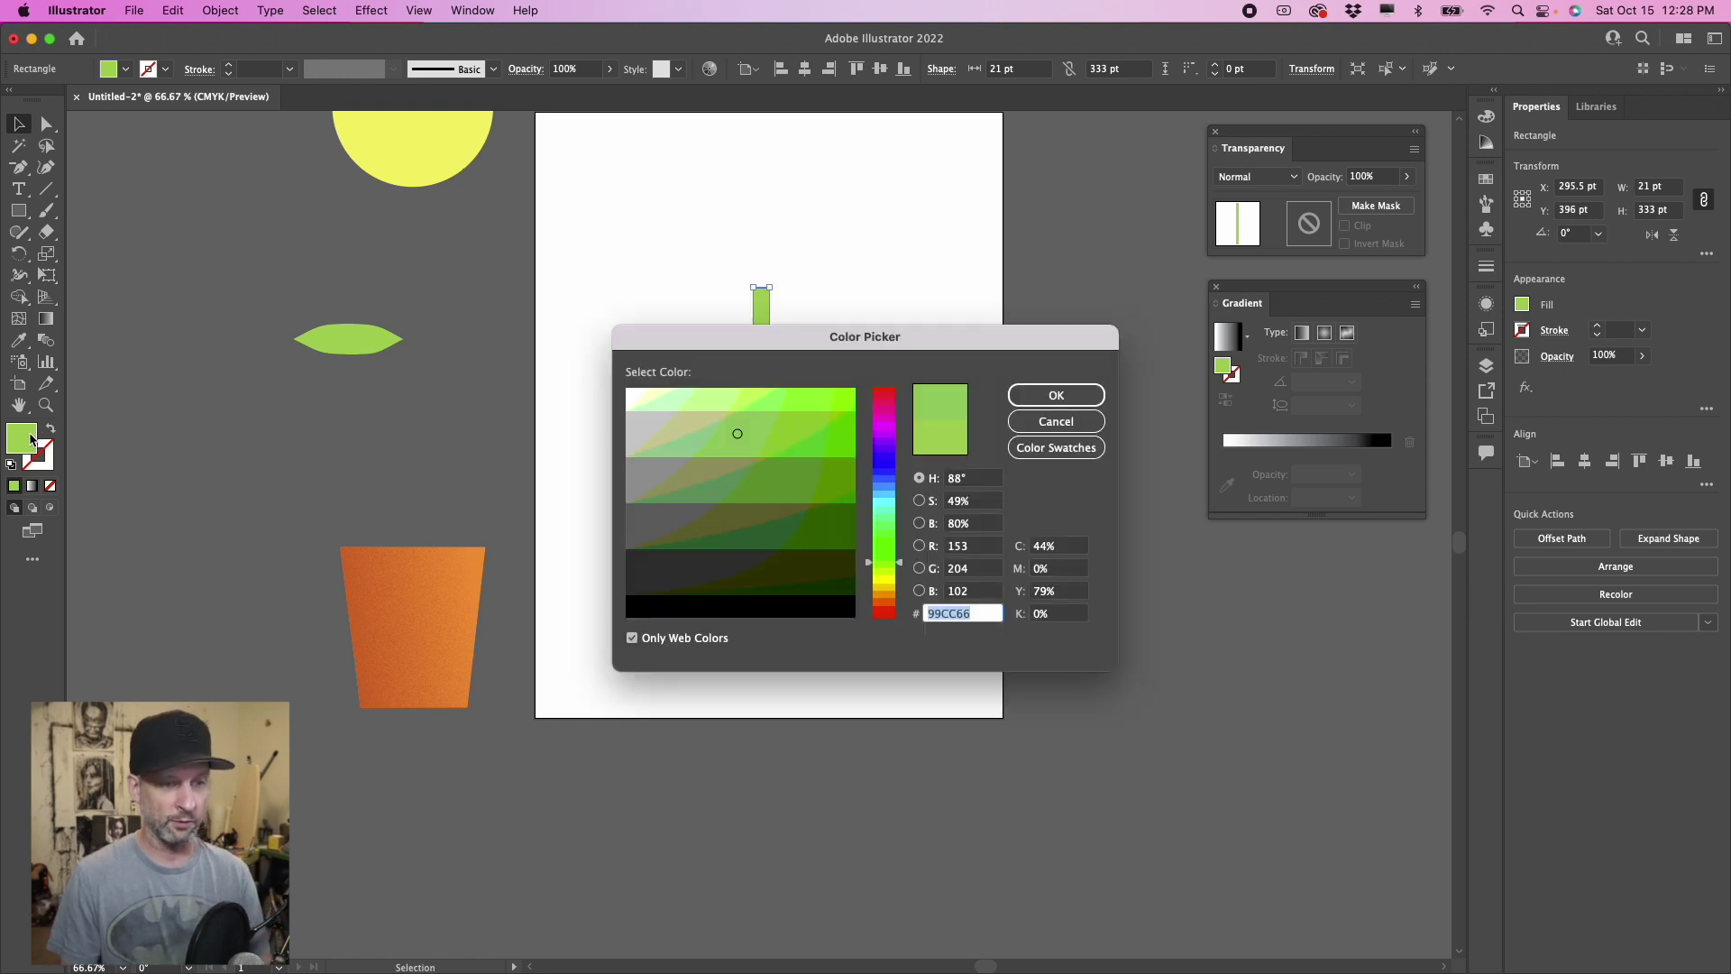
pyautogui.write('336633')
pyautogui.press('Return')
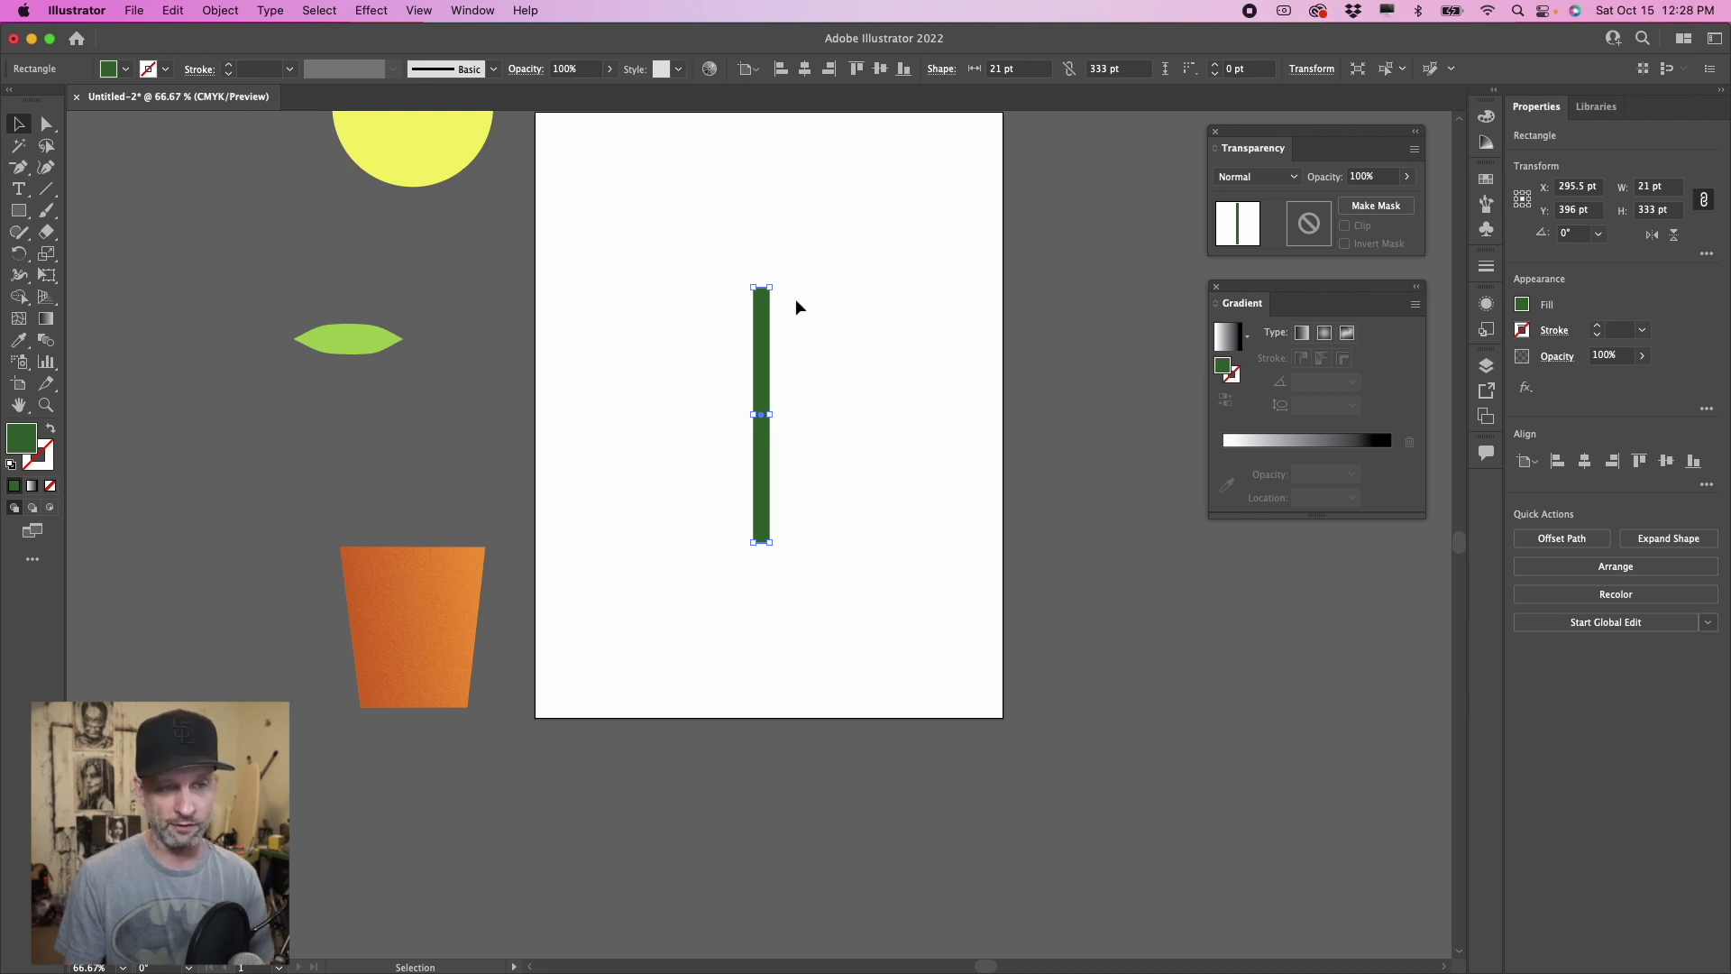
# Step: Add an opacity mask to the dark green stem copy, open the mask for editing and turn off its clipping
pyautogui.click(1372, 206)
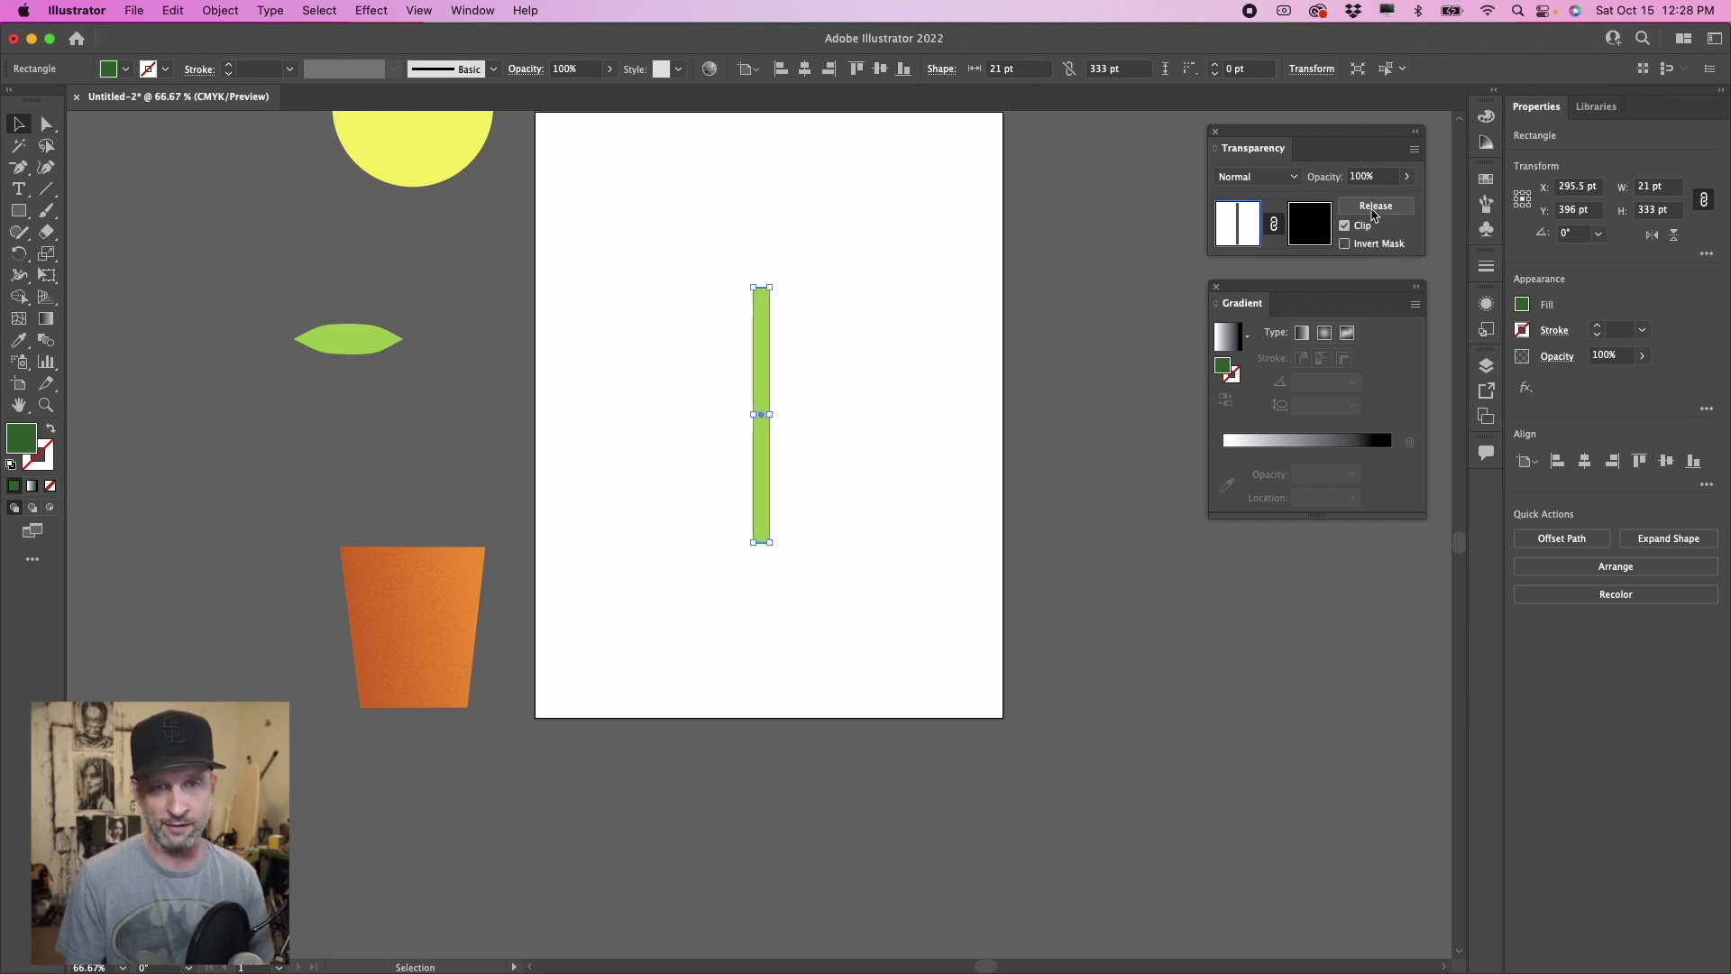
pyautogui.click(1316, 229)
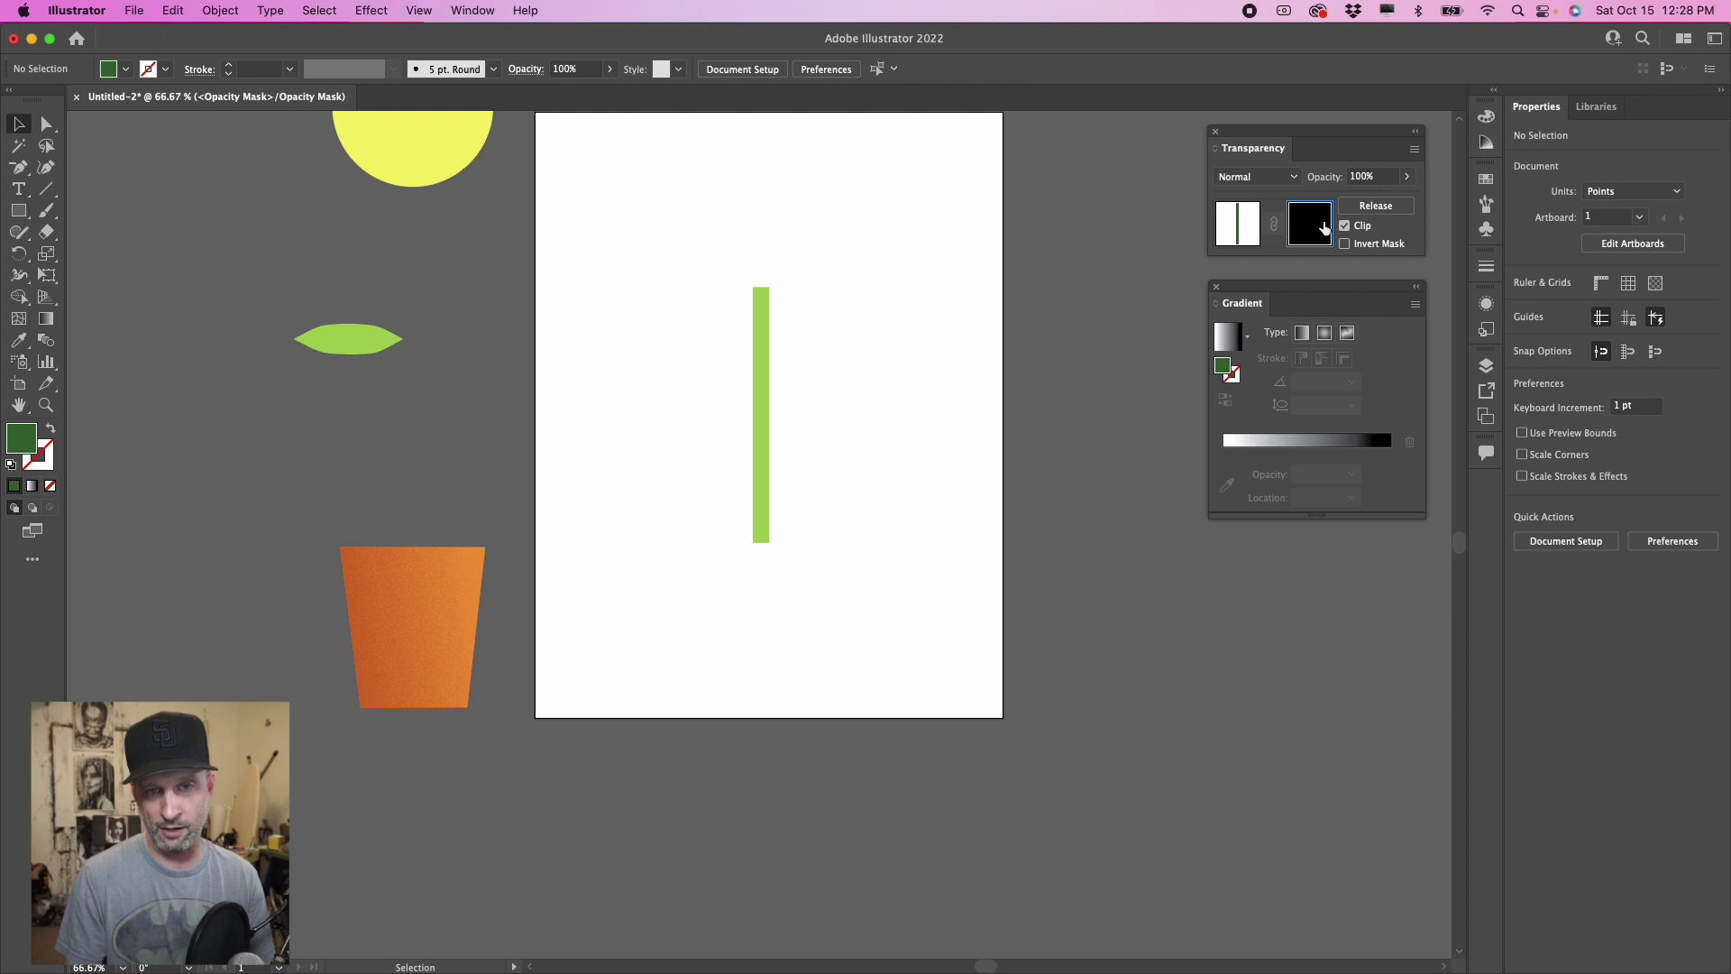
pyautogui.click(1346, 226)
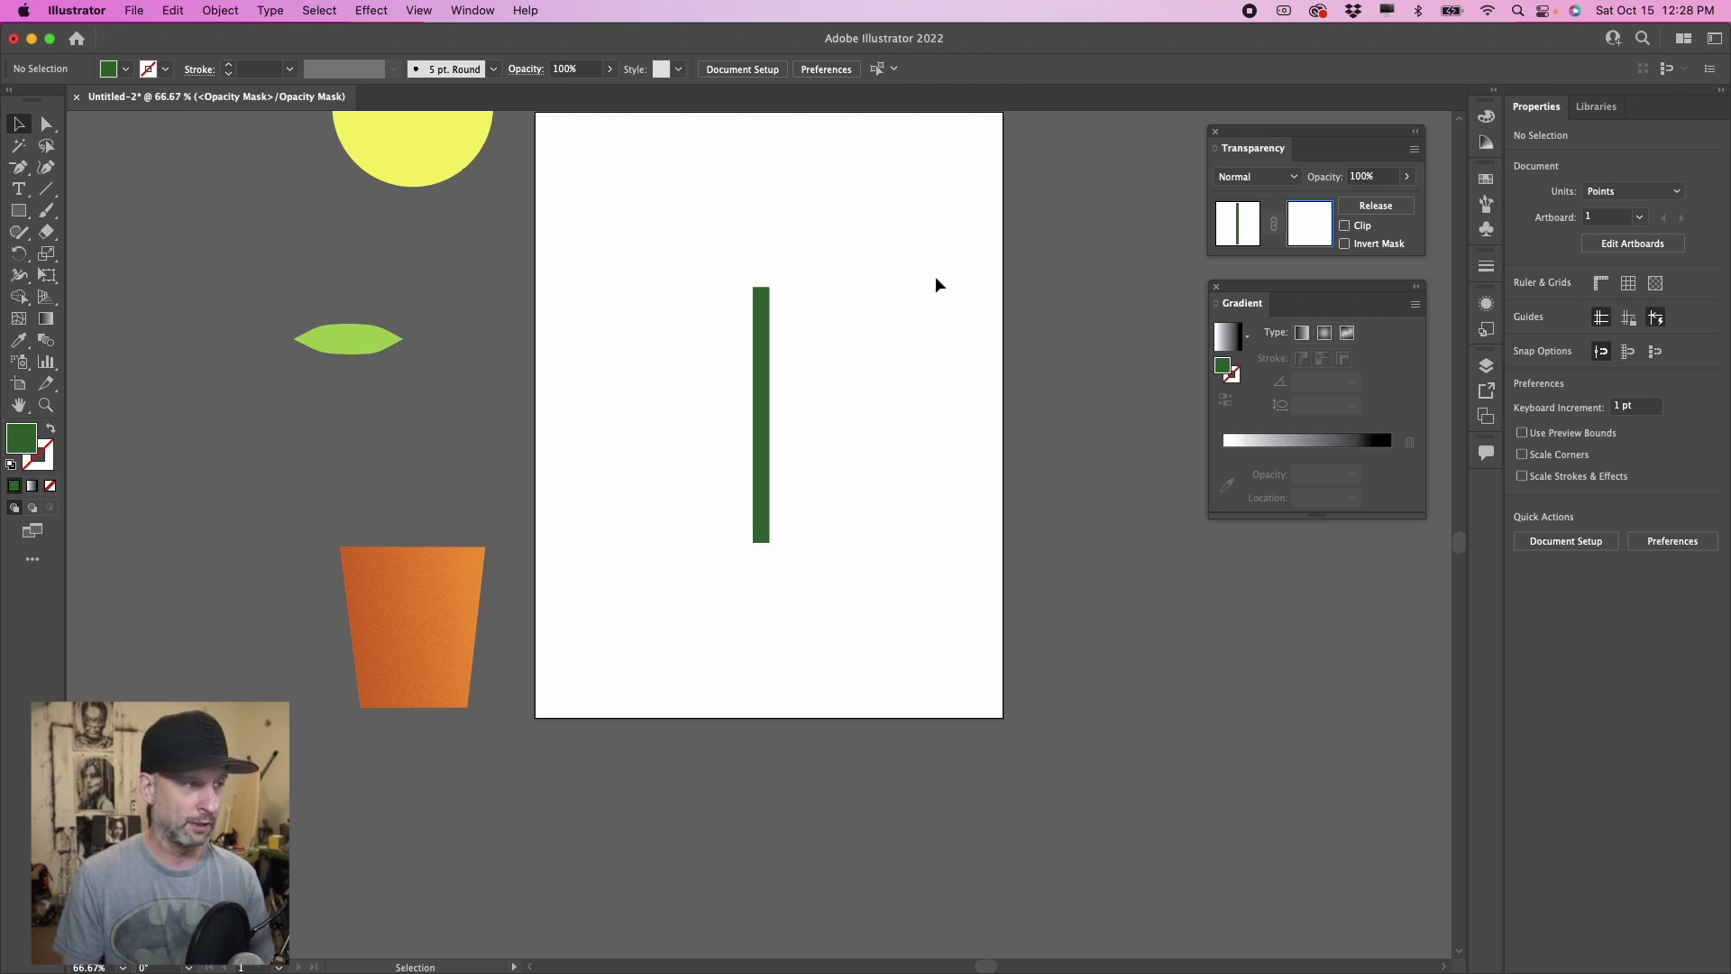
# Step: Draw a mask rectangle about 82 by 368 pt around the stem and fill it with the white-to-black linear gradient
pyautogui.click(18, 211)
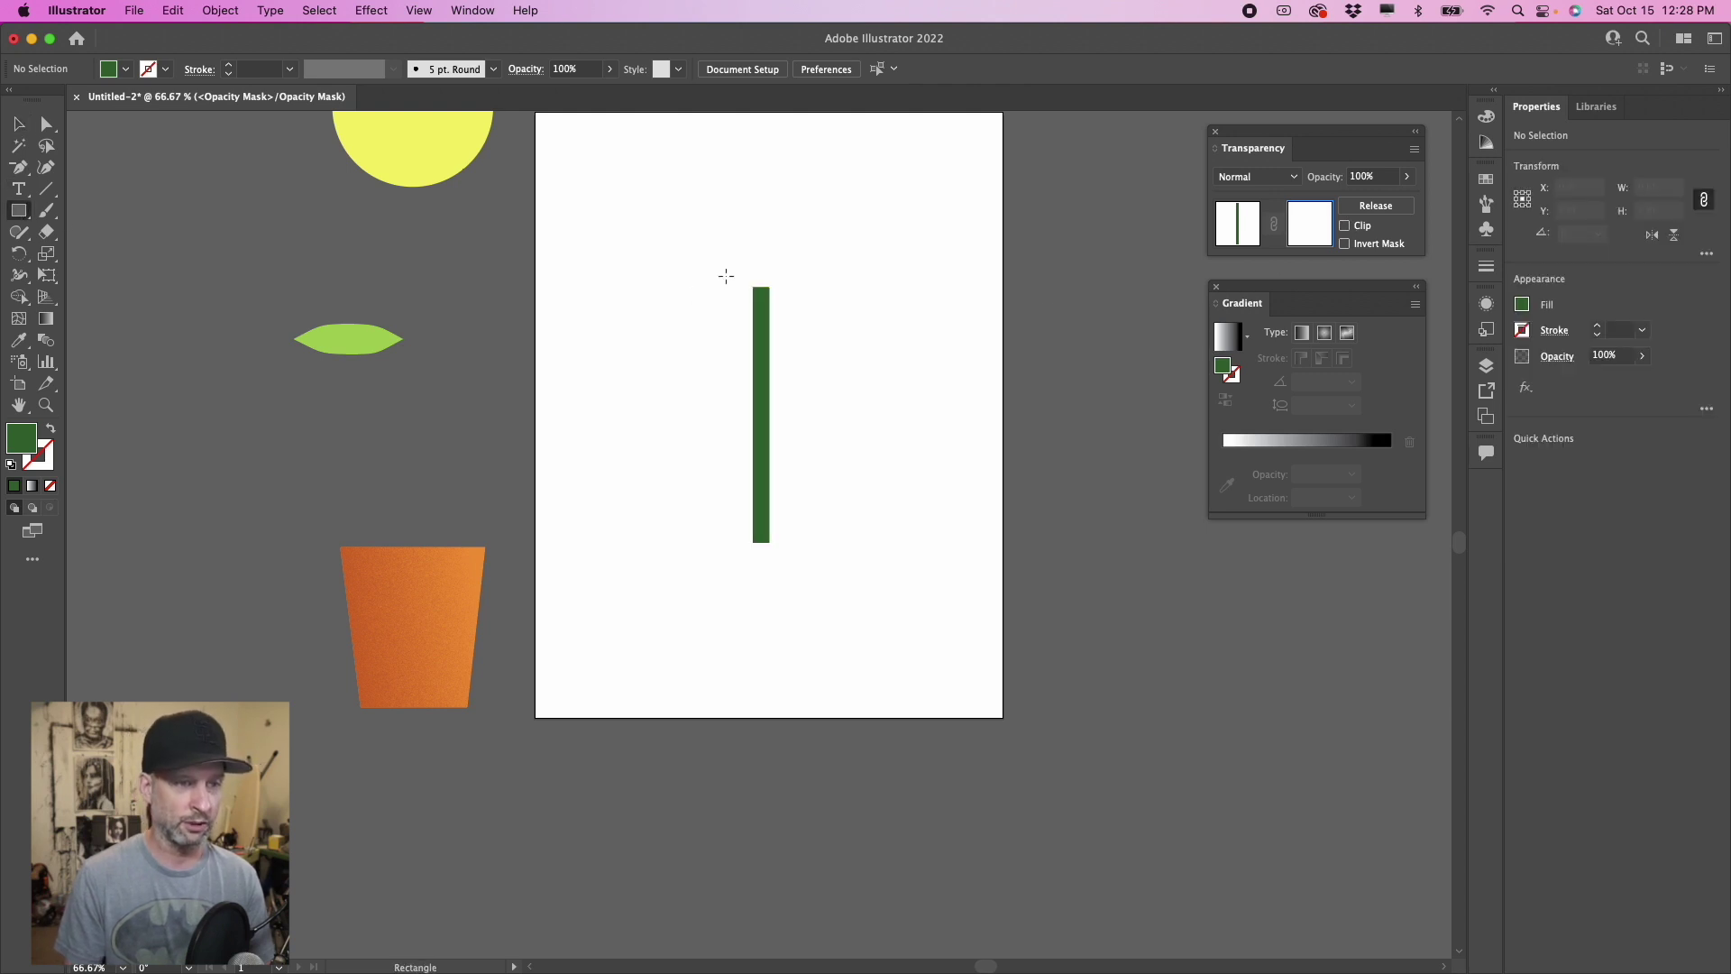
pyautogui.moveTo(731, 271); pyautogui.dragTo(794, 554)
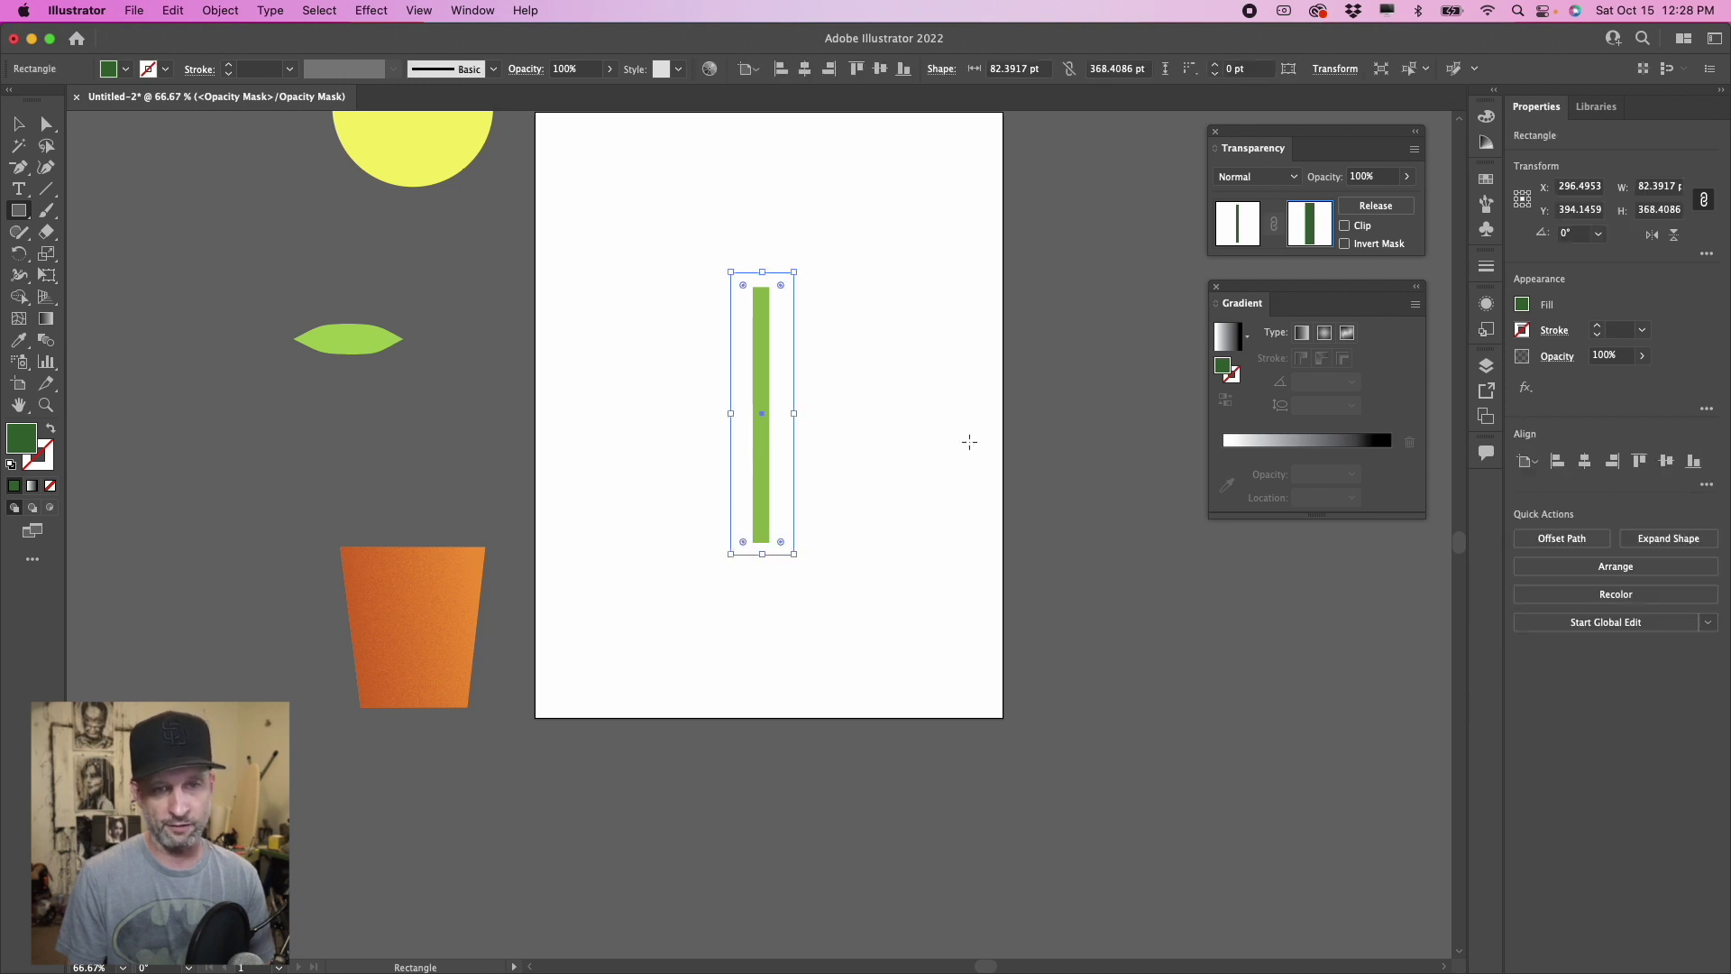
pyautogui.click(1229, 338)
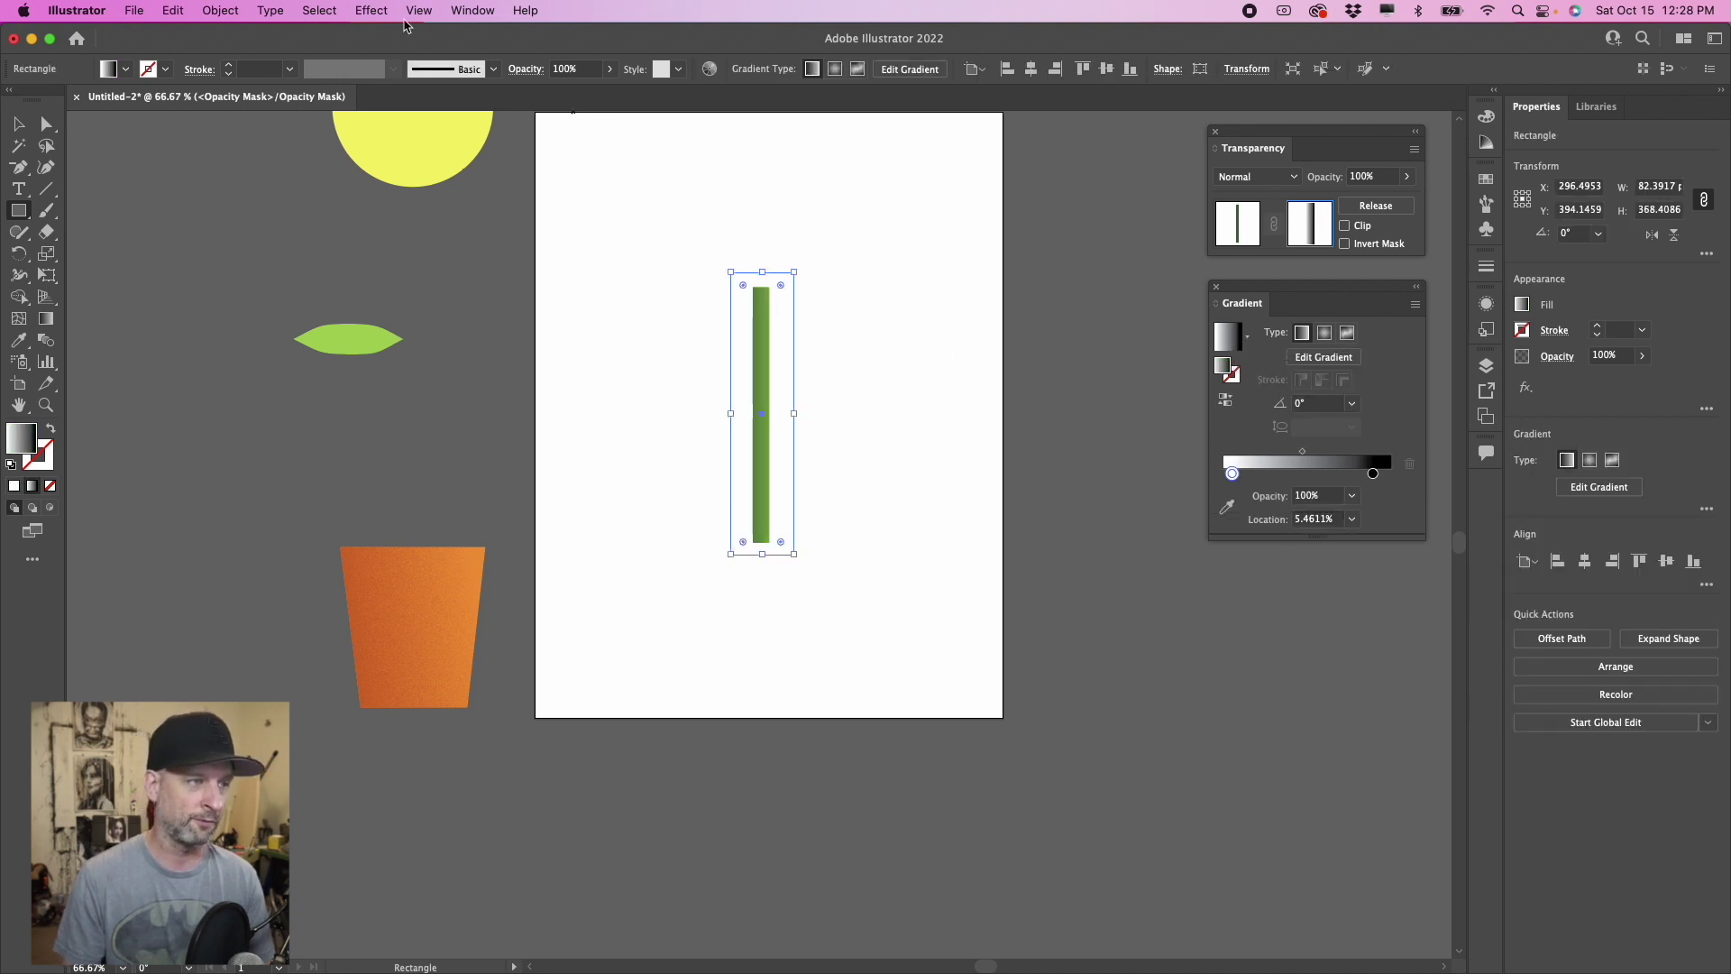
# Step: Apply the Grain texture effect to the stem's mask rectangle with intensity 49, contrast 18 and the Stippled grain type
pyautogui.click(371, 9)
pyautogui.moveTo(454, 514)
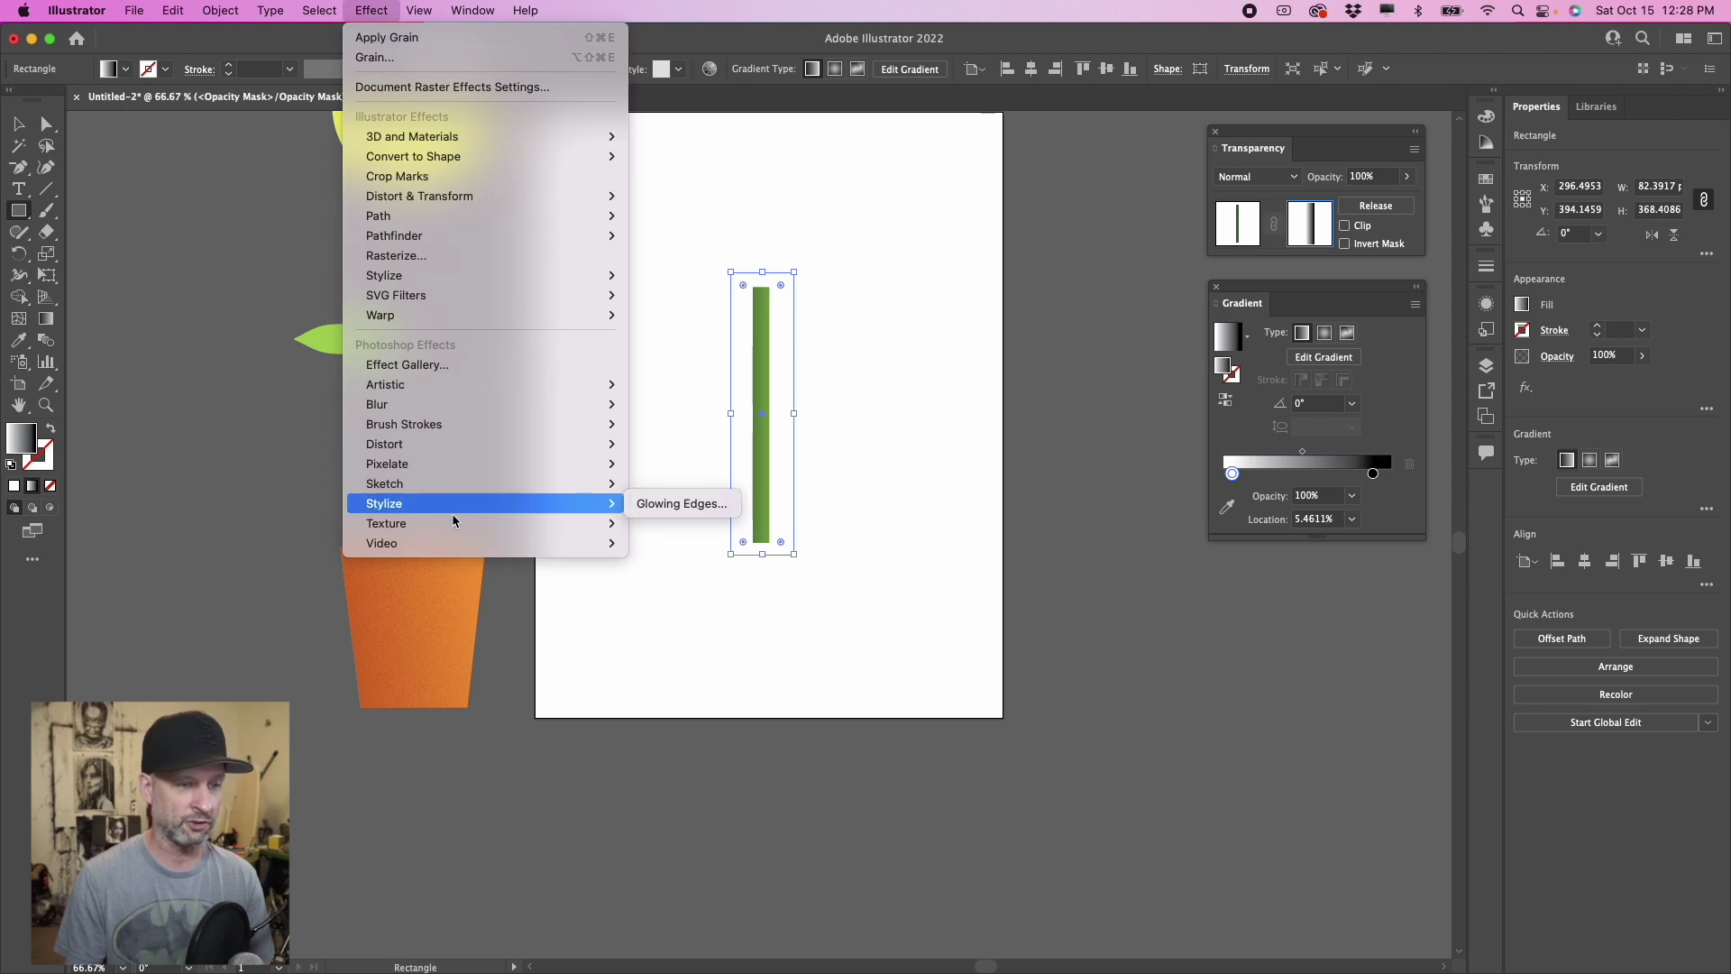
pyautogui.click(667, 543)
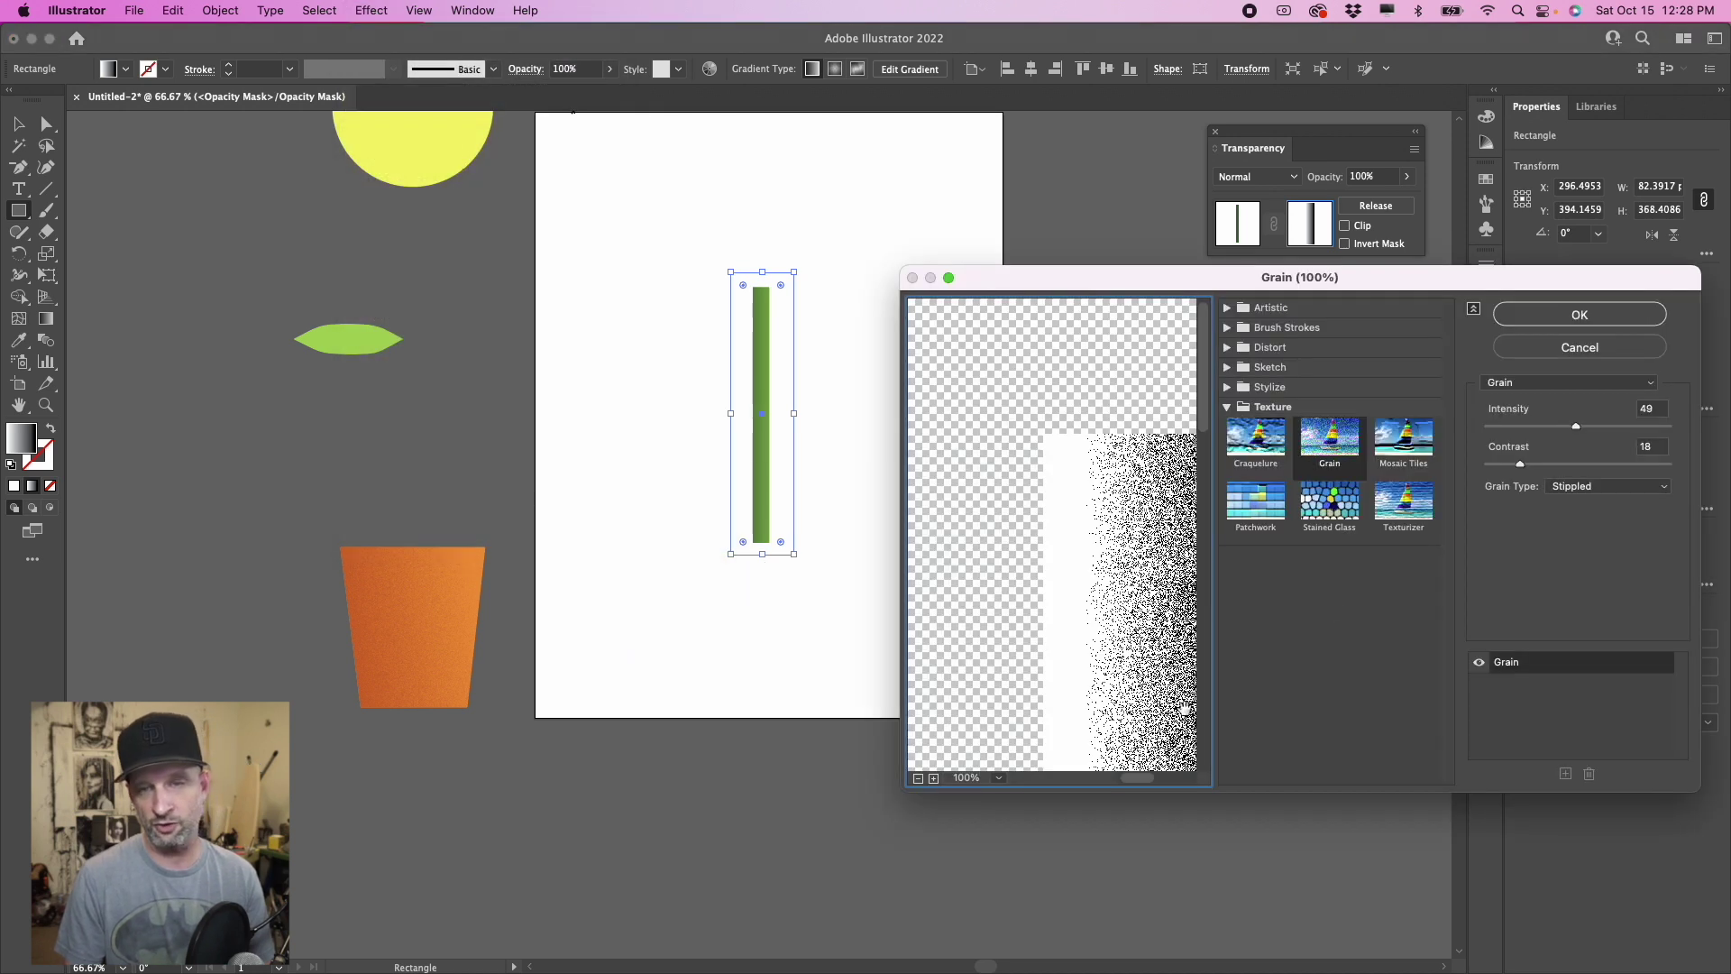
pyautogui.click(1594, 318)
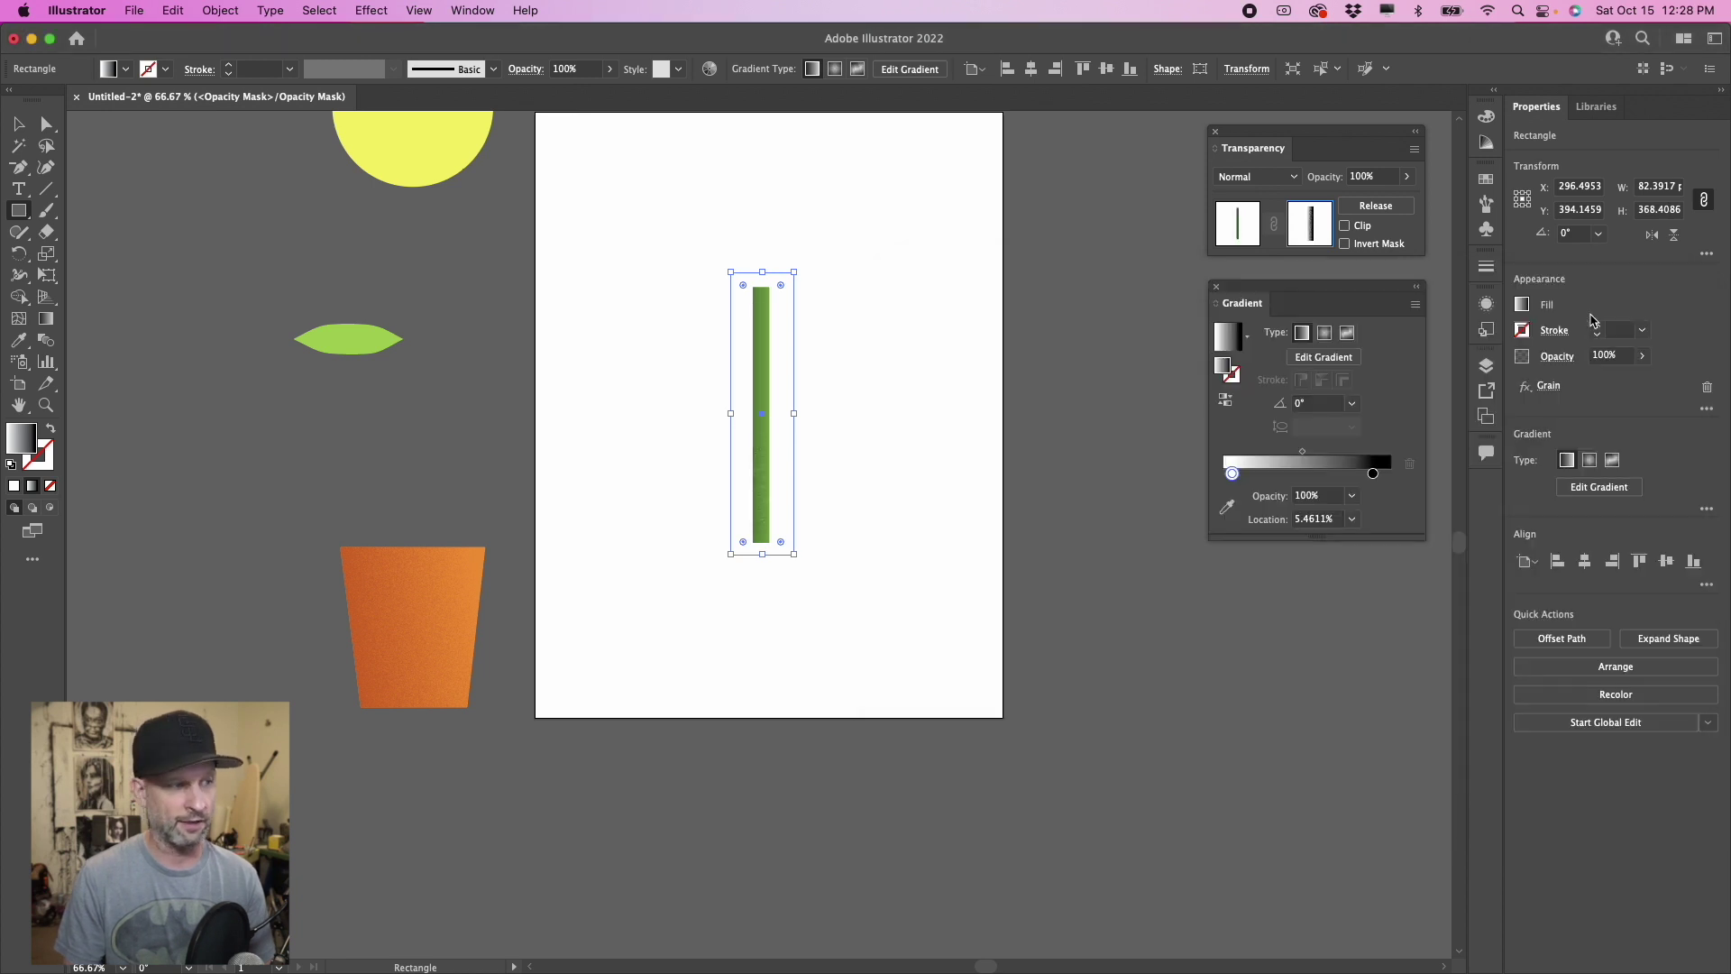
# Step: Return from the opacity mask to the artwork and group the light green stem with its grainy shading copy
pyautogui.click(45, 322)
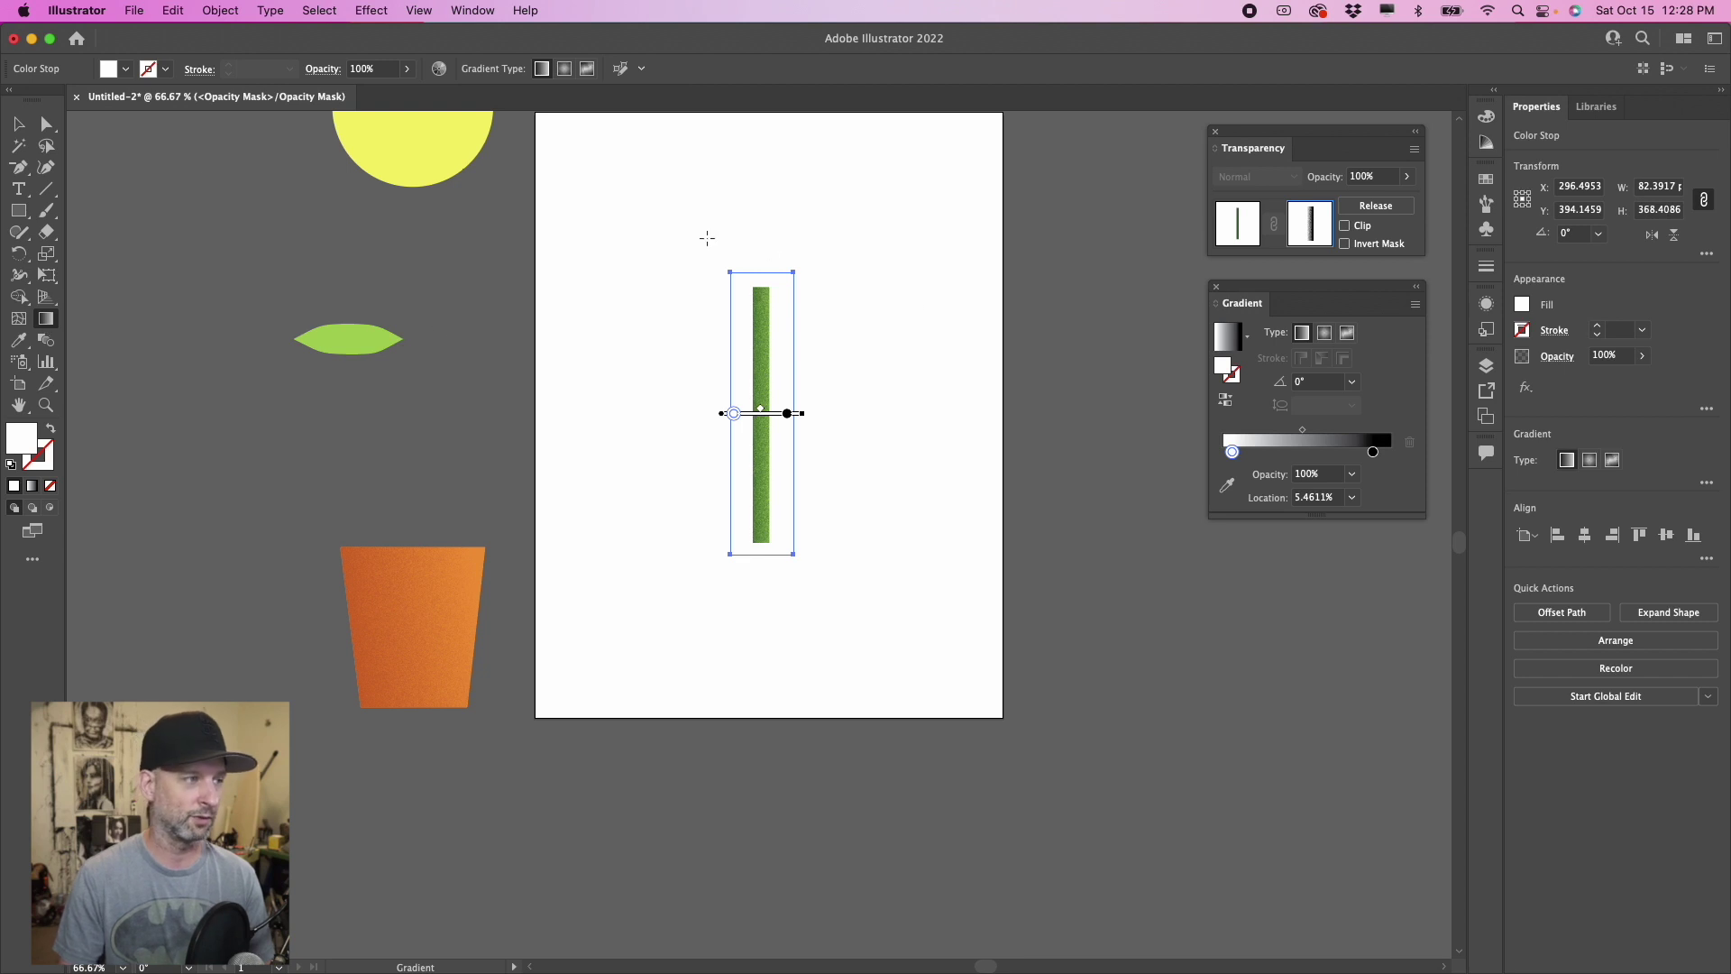
pyautogui.press('v')
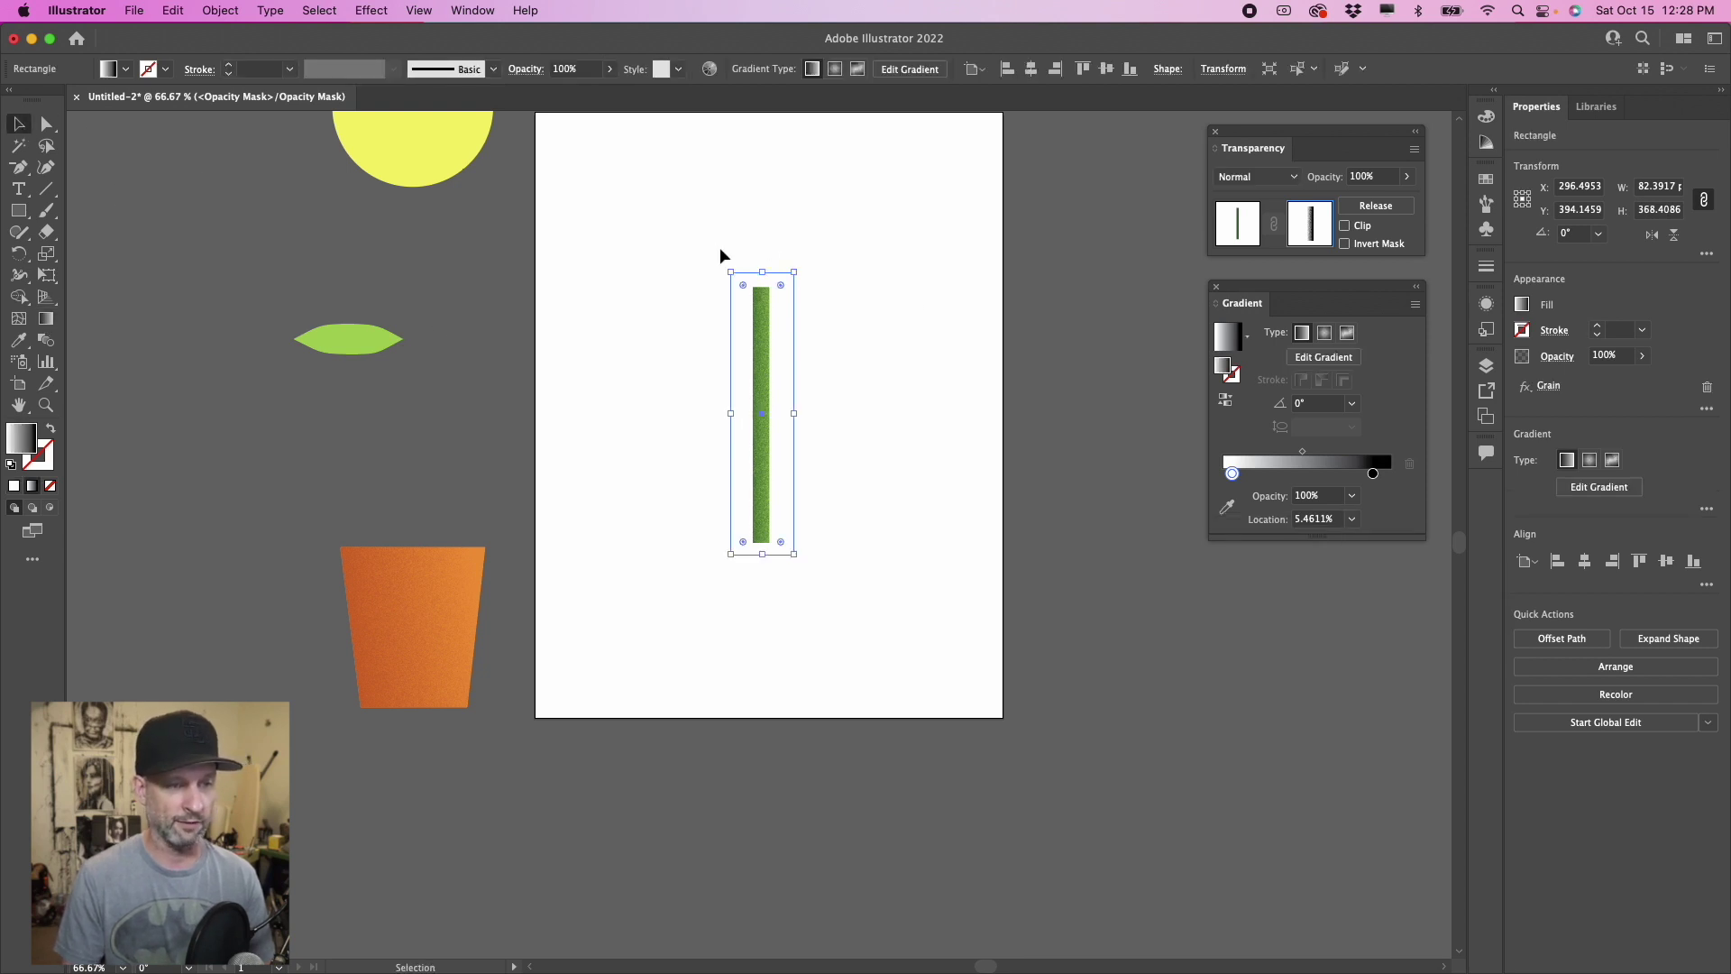
pyautogui.moveTo(723, 267); pyautogui.dragTo(864, 565)
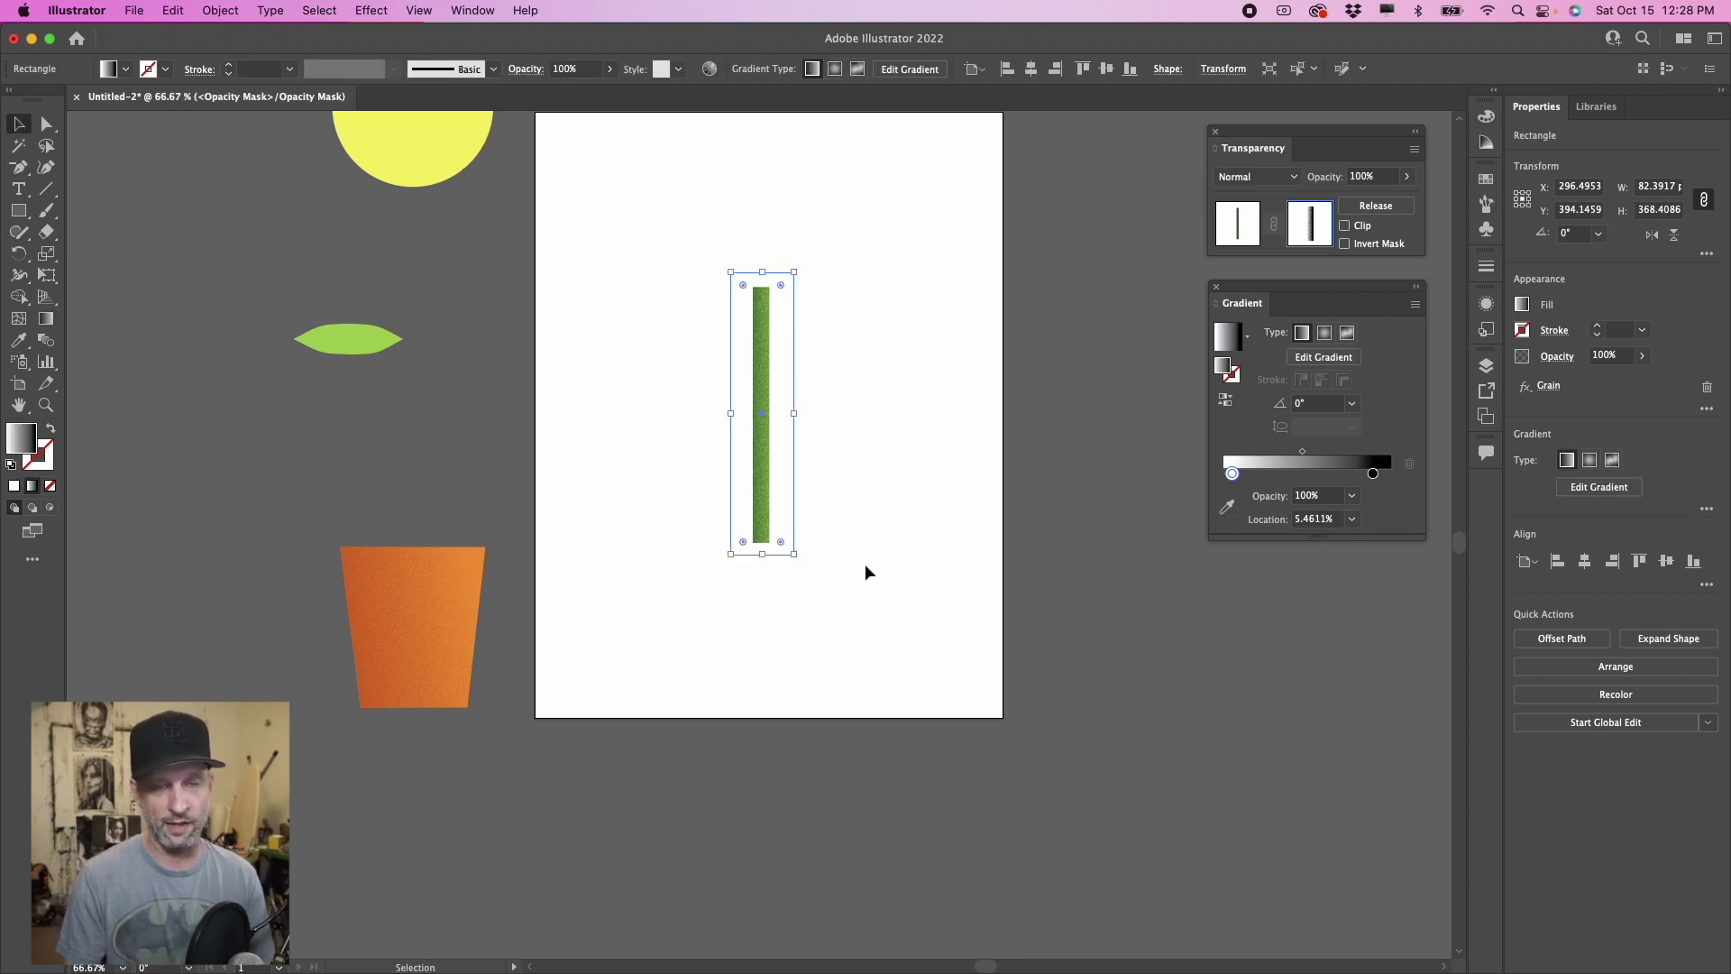
pyautogui.click(1242, 224)
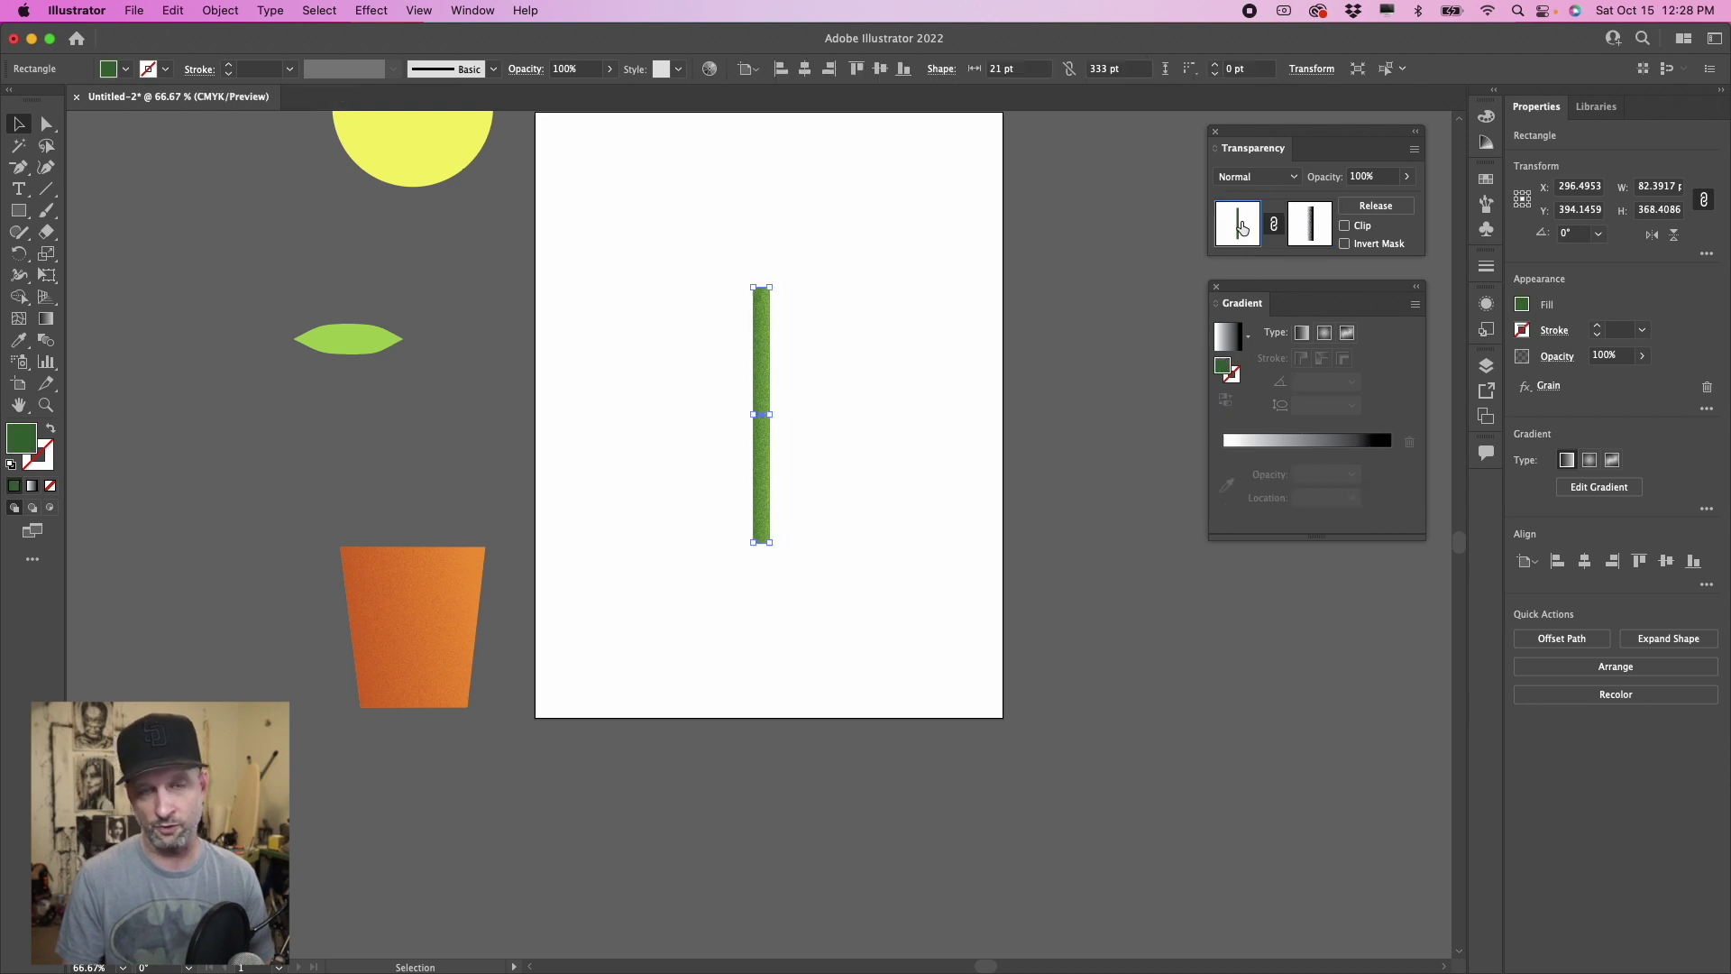
pyautogui.moveTo(736, 248); pyautogui.dragTo(858, 607)
pyautogui.rightClick(753, 484)
pyautogui.press('Escape')
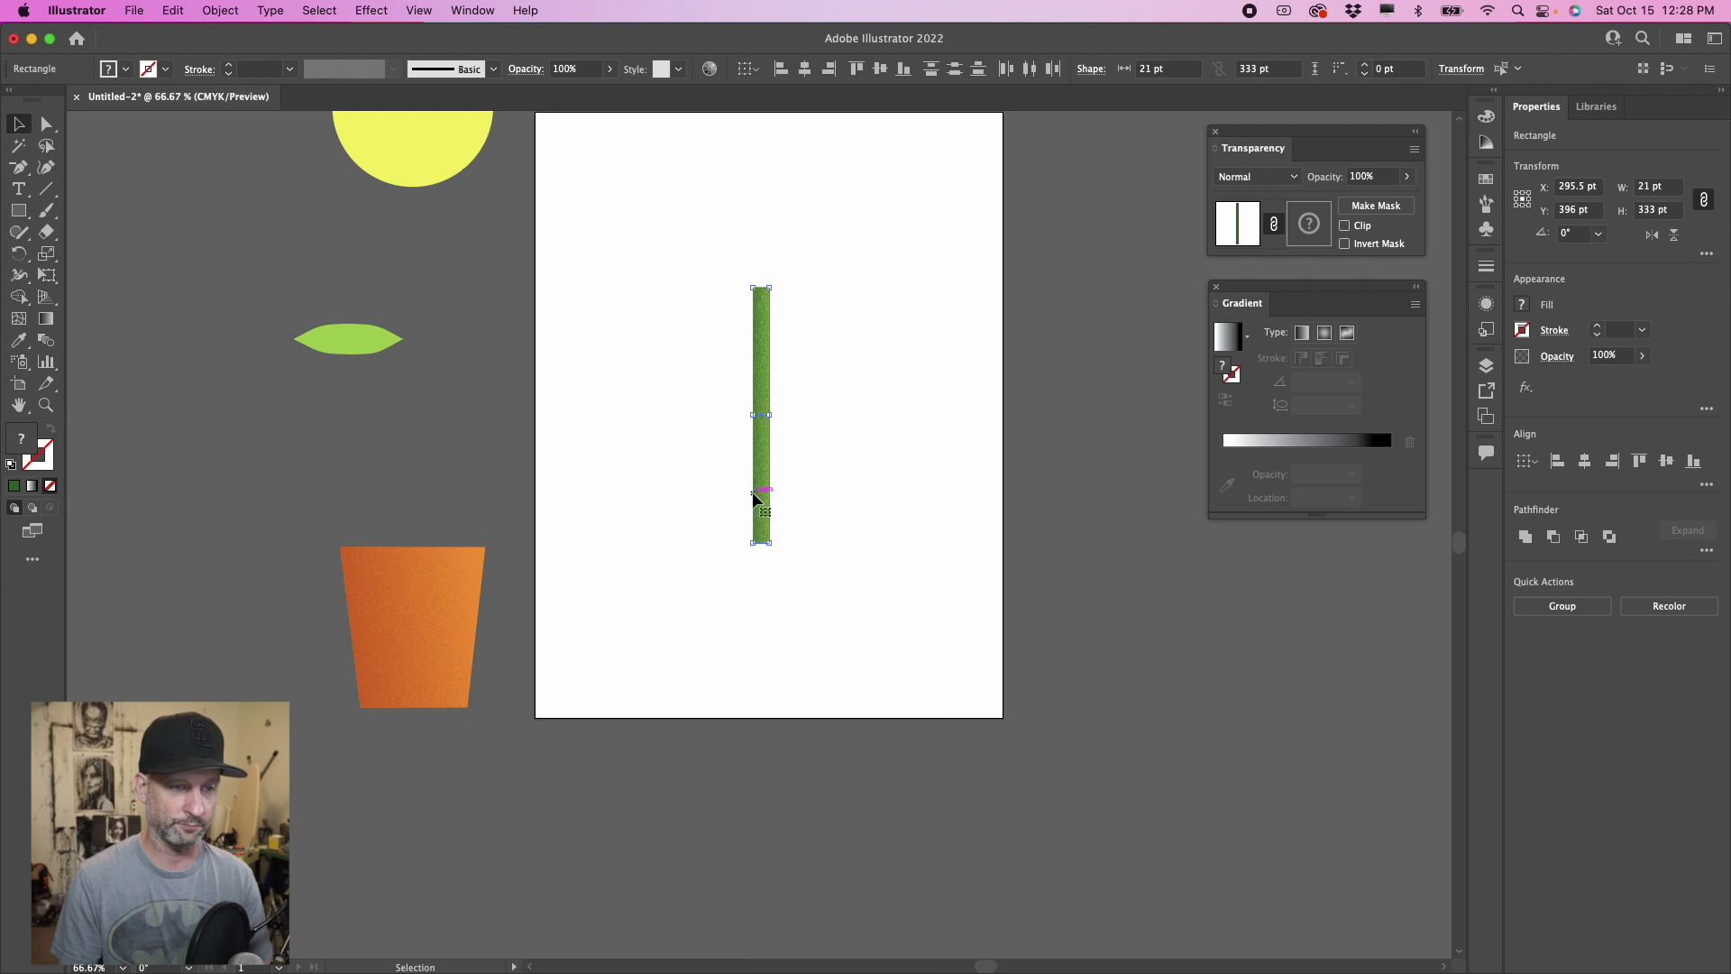
pyautogui.rightClick(754, 487)
pyautogui.click(822, 695)
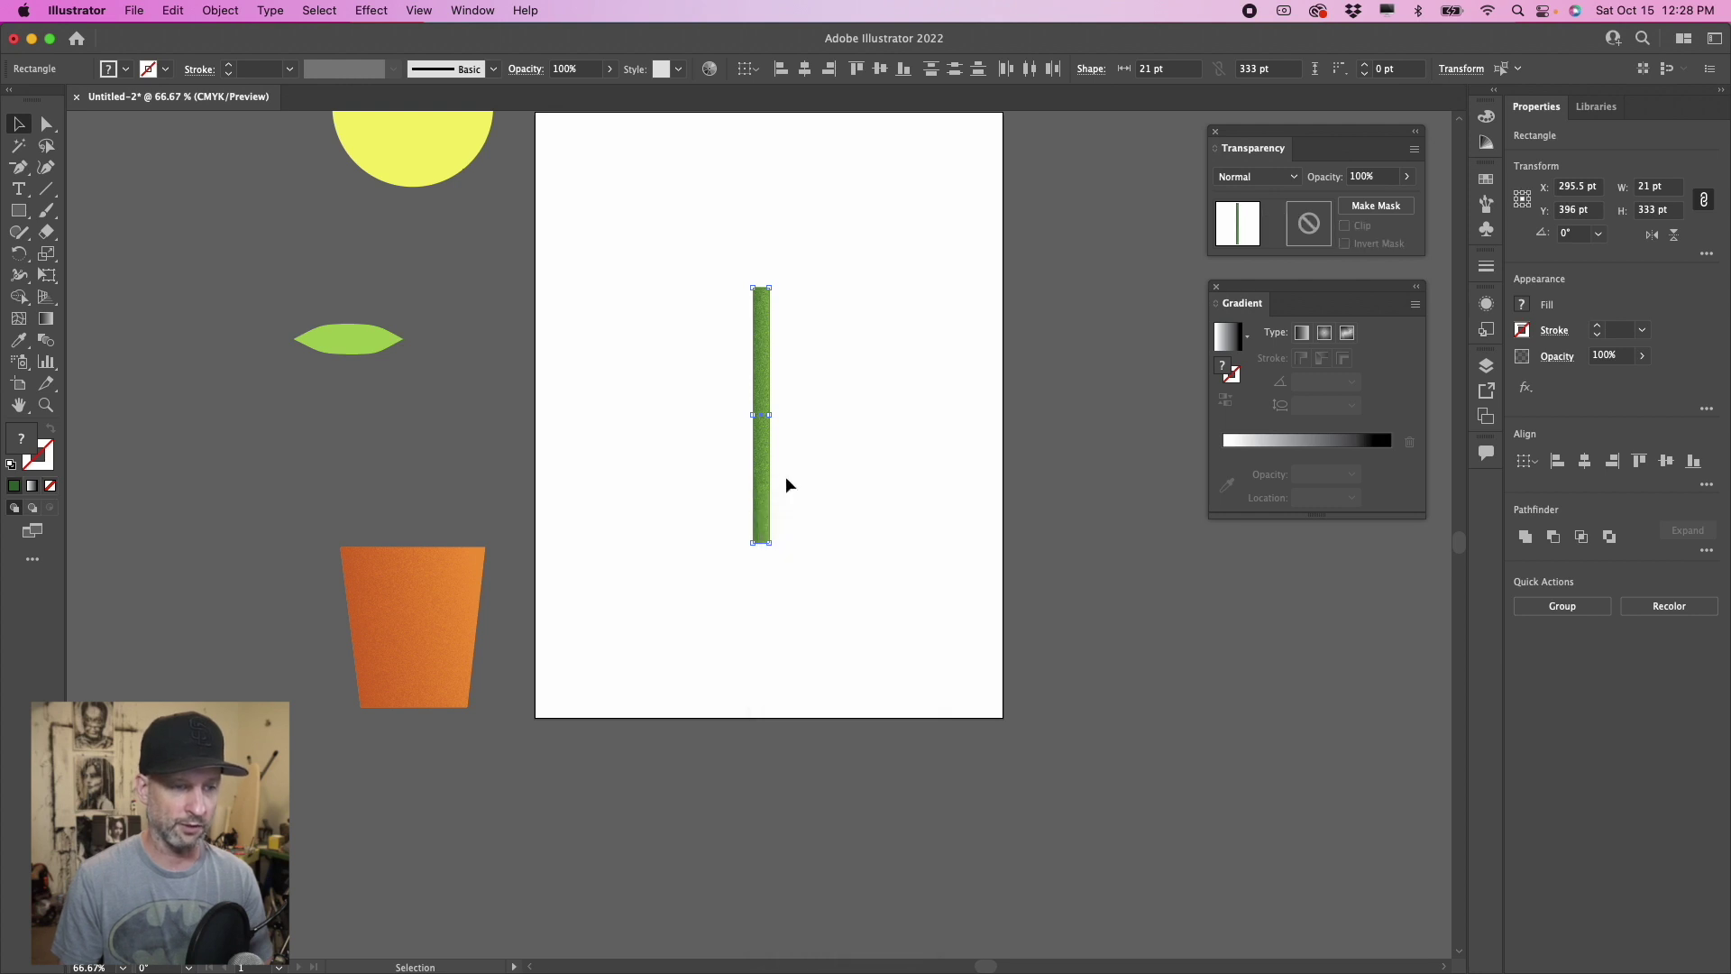
# Step: Move the grouped stem off the artboard above the pot and place the green leaf near the artboard's center
pyautogui.moveTo(765, 487); pyautogui.dragTo(475, 456)
pyautogui.click(357, 341)
pyautogui.moveTo(356, 341); pyautogui.dragTo(786, 378)
# Step: Stack a duplicate of the leaf exactly in front of the original and fill it with dark green
pyautogui.press('super+equal')
pyautogui.press('super+equal')
pyautogui.press('super+equal')
pyautogui.press('super+equal')
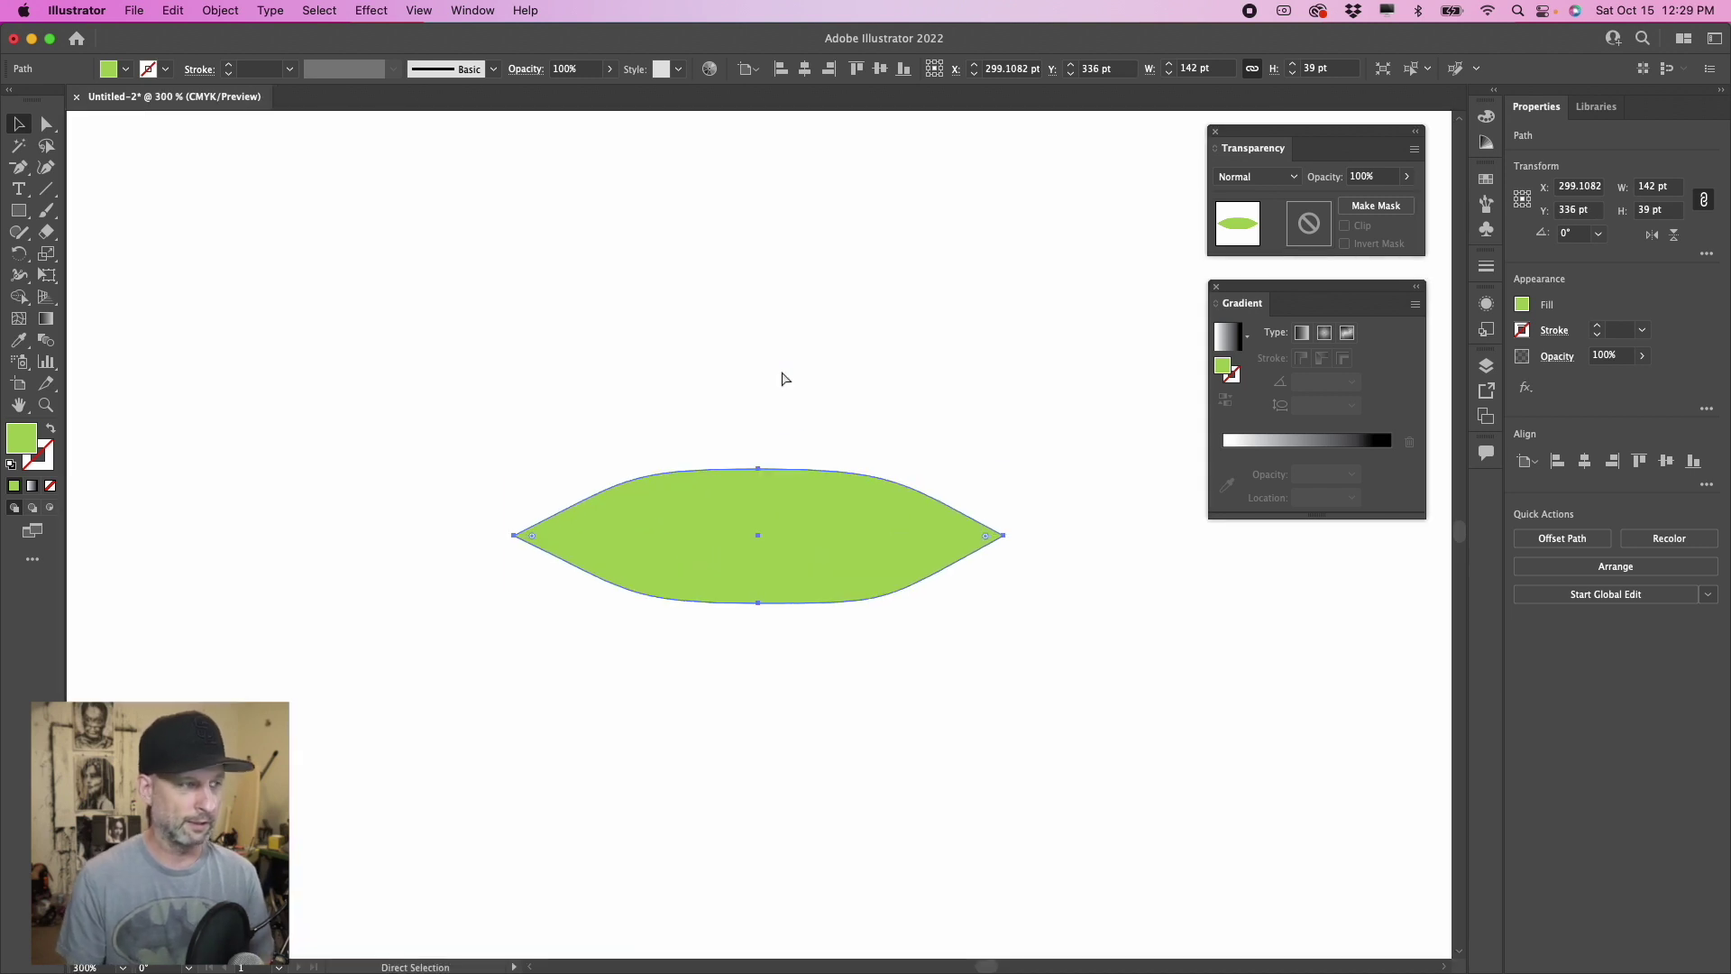
pyautogui.doubleClick(24, 440)
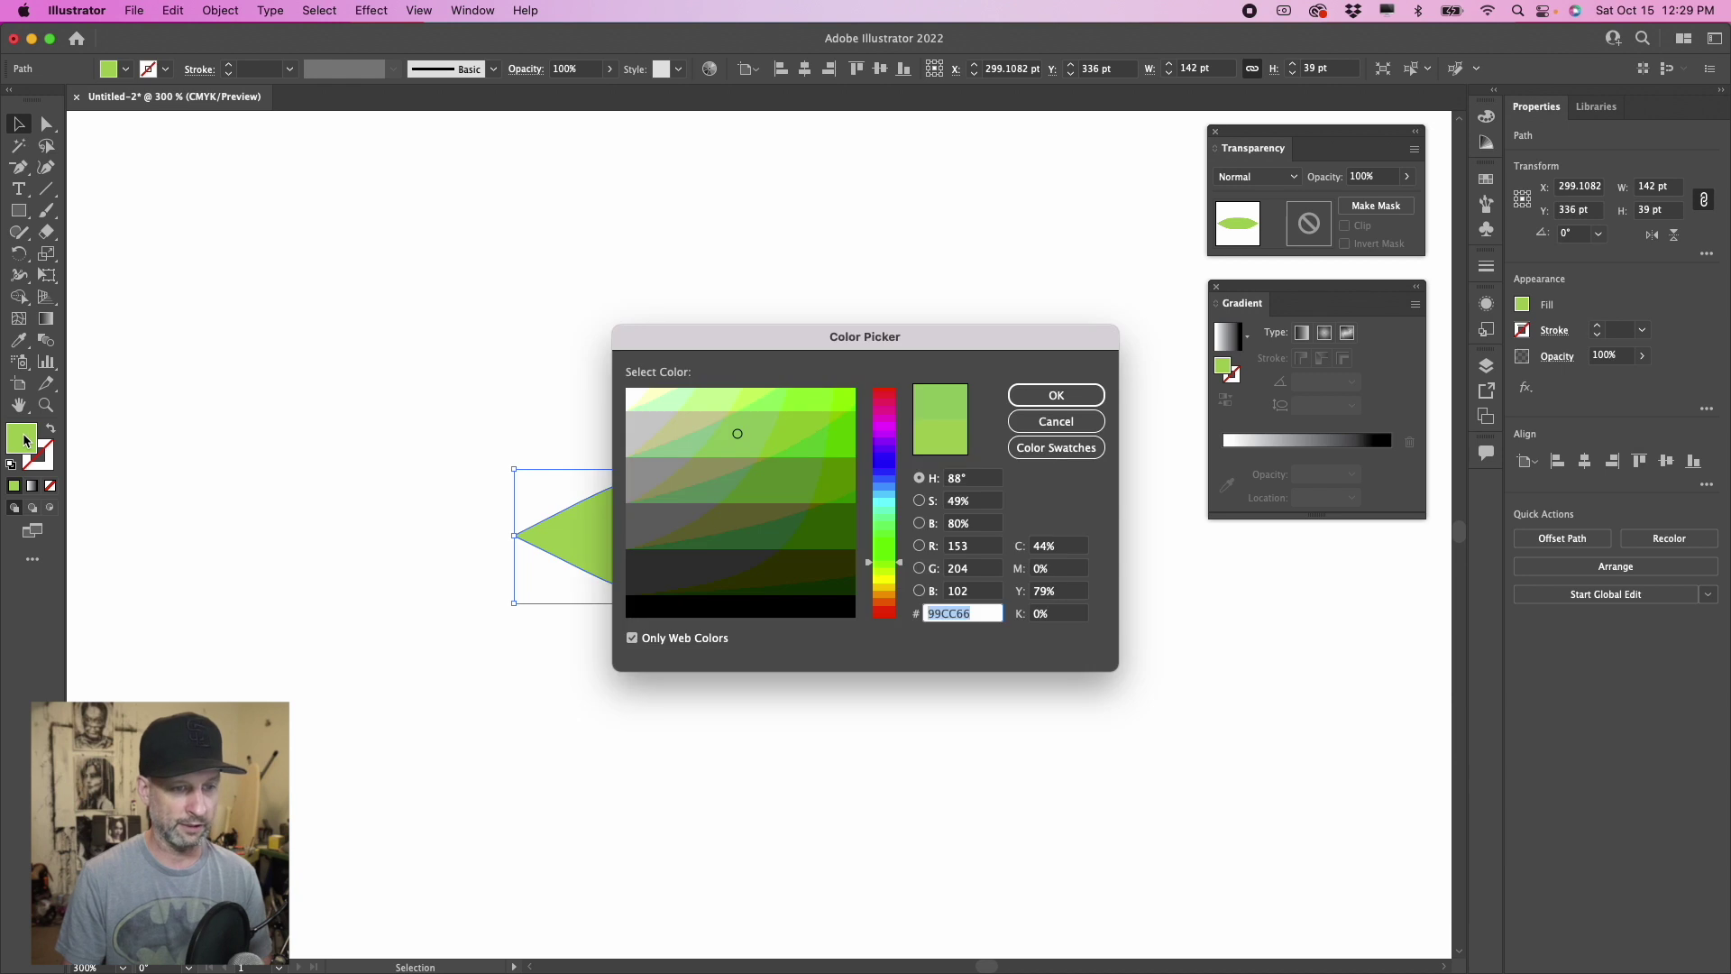
pyautogui.click(821, 538)
pyautogui.click(1056, 395)
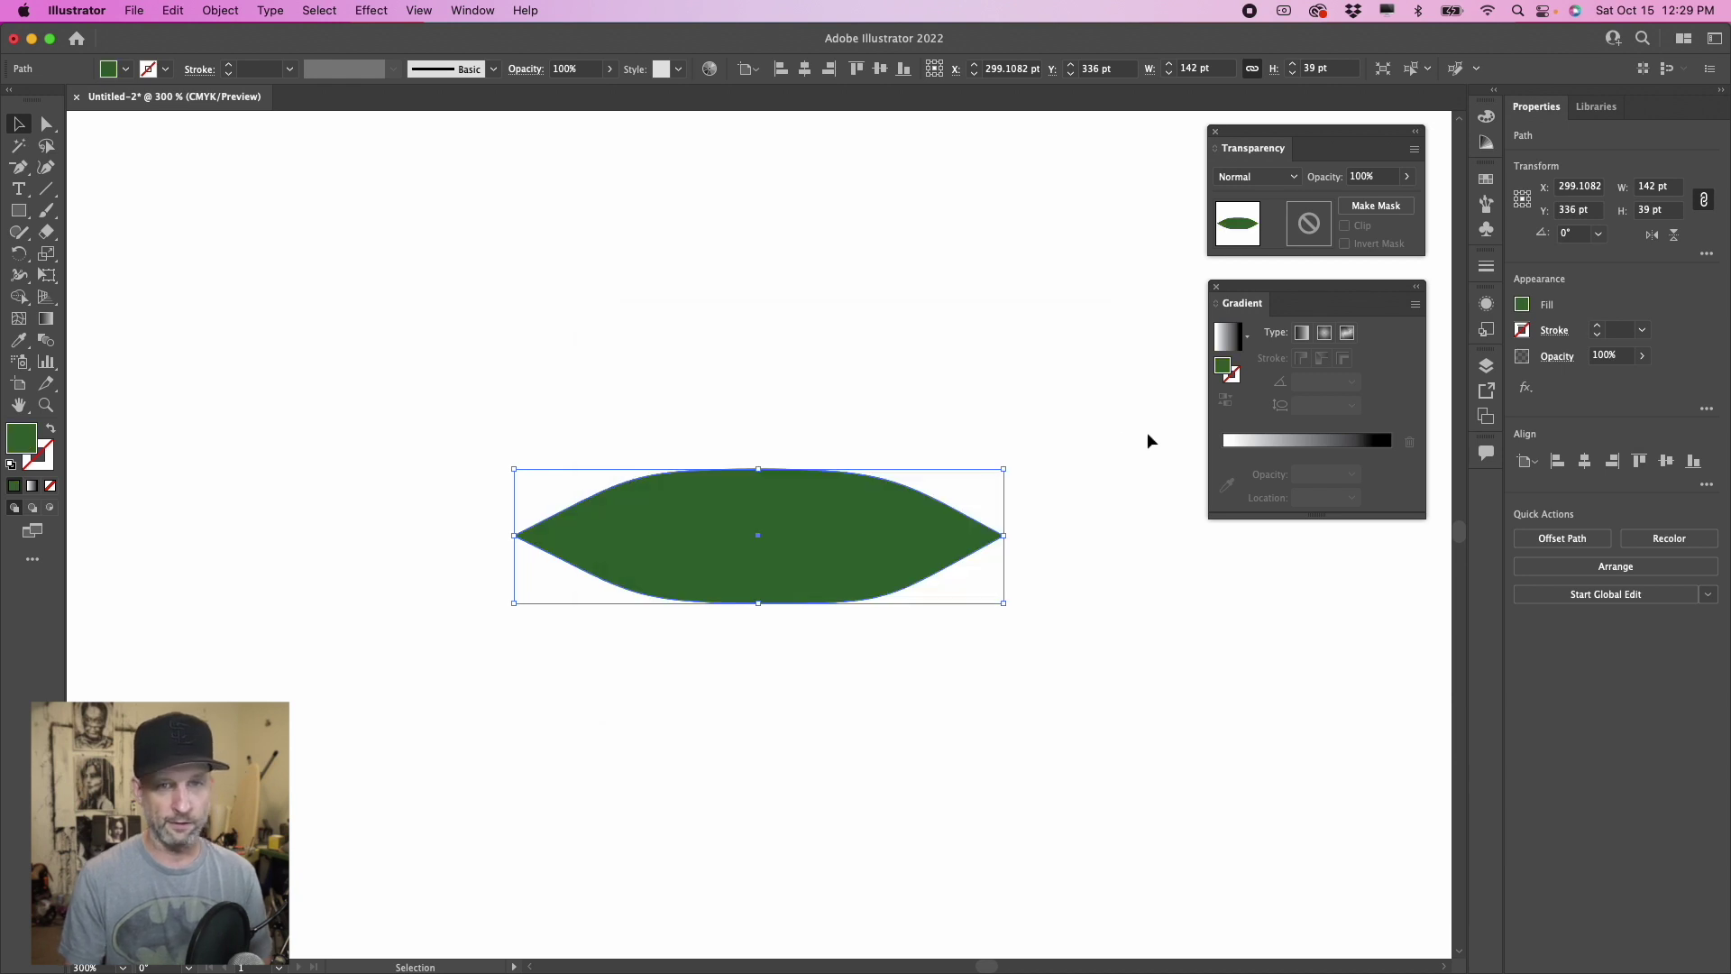
# Step: Add an opacity mask to the dark green leaf copy, open the mask for editing and turn off its clipping
pyautogui.click(1376, 206)
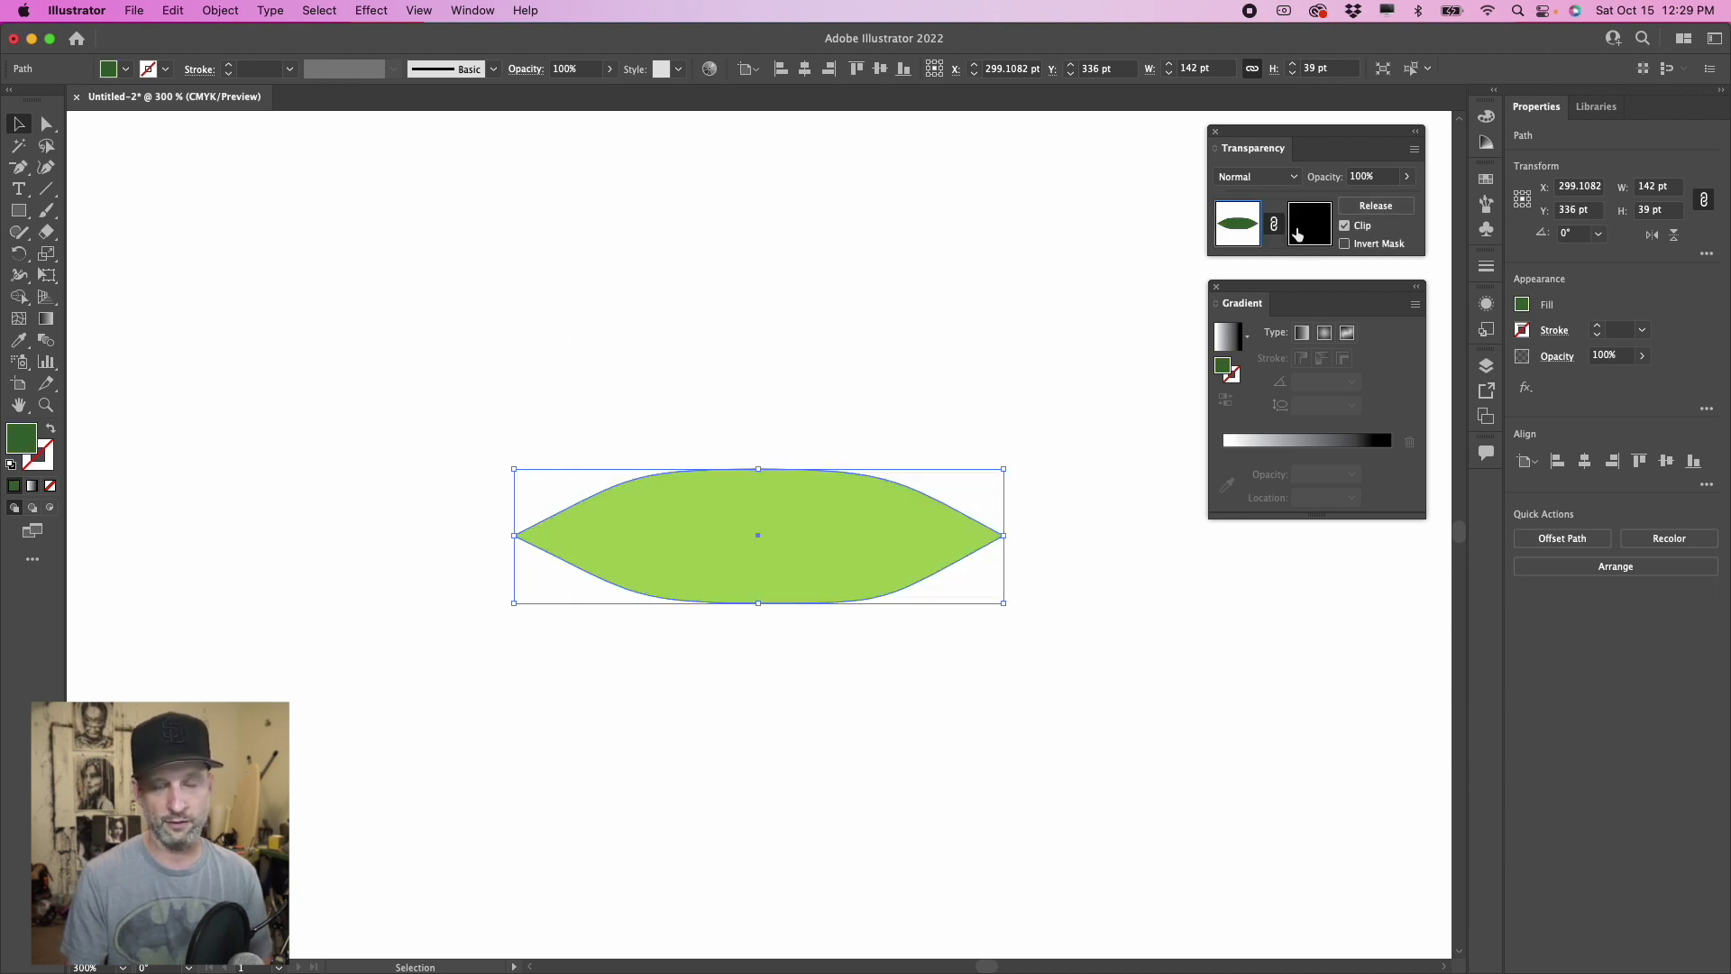
pyautogui.click(1298, 235)
pyautogui.click(1345, 226)
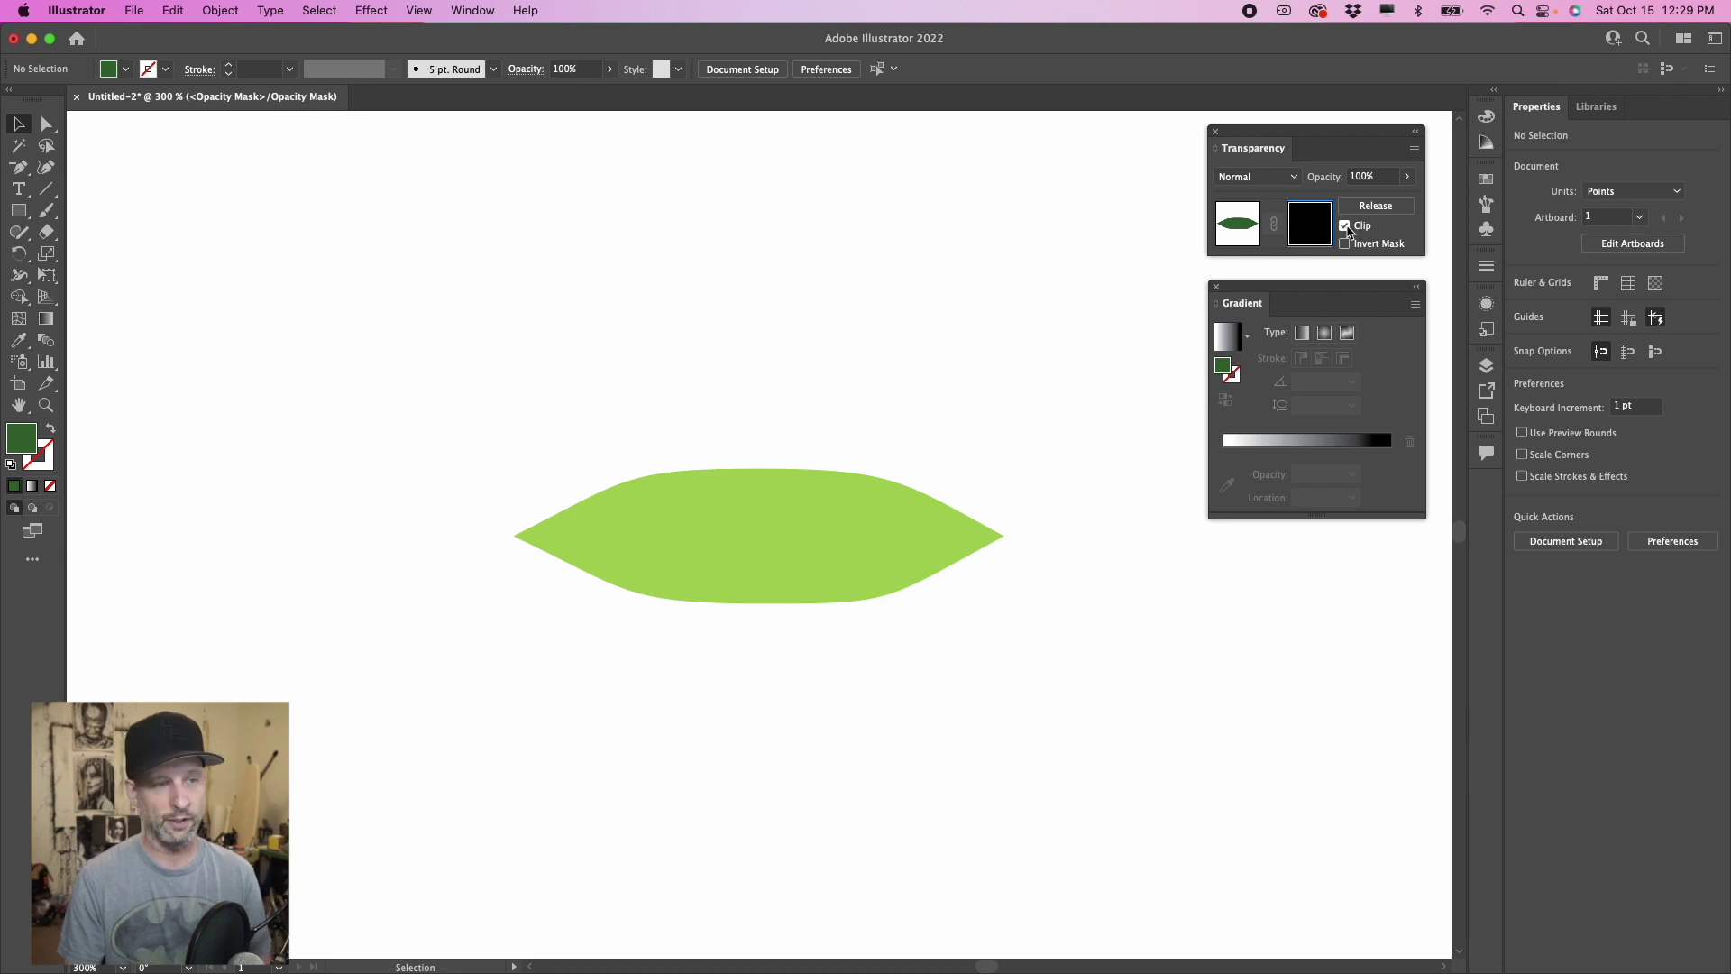
# Step: Draw a mask rectangle about 177 by 83 pt around the leaf and fill it with the white-to-black linear gradient
pyautogui.click(19, 210)
pyautogui.moveTo(451, 398); pyautogui.dragTo(1062, 684)
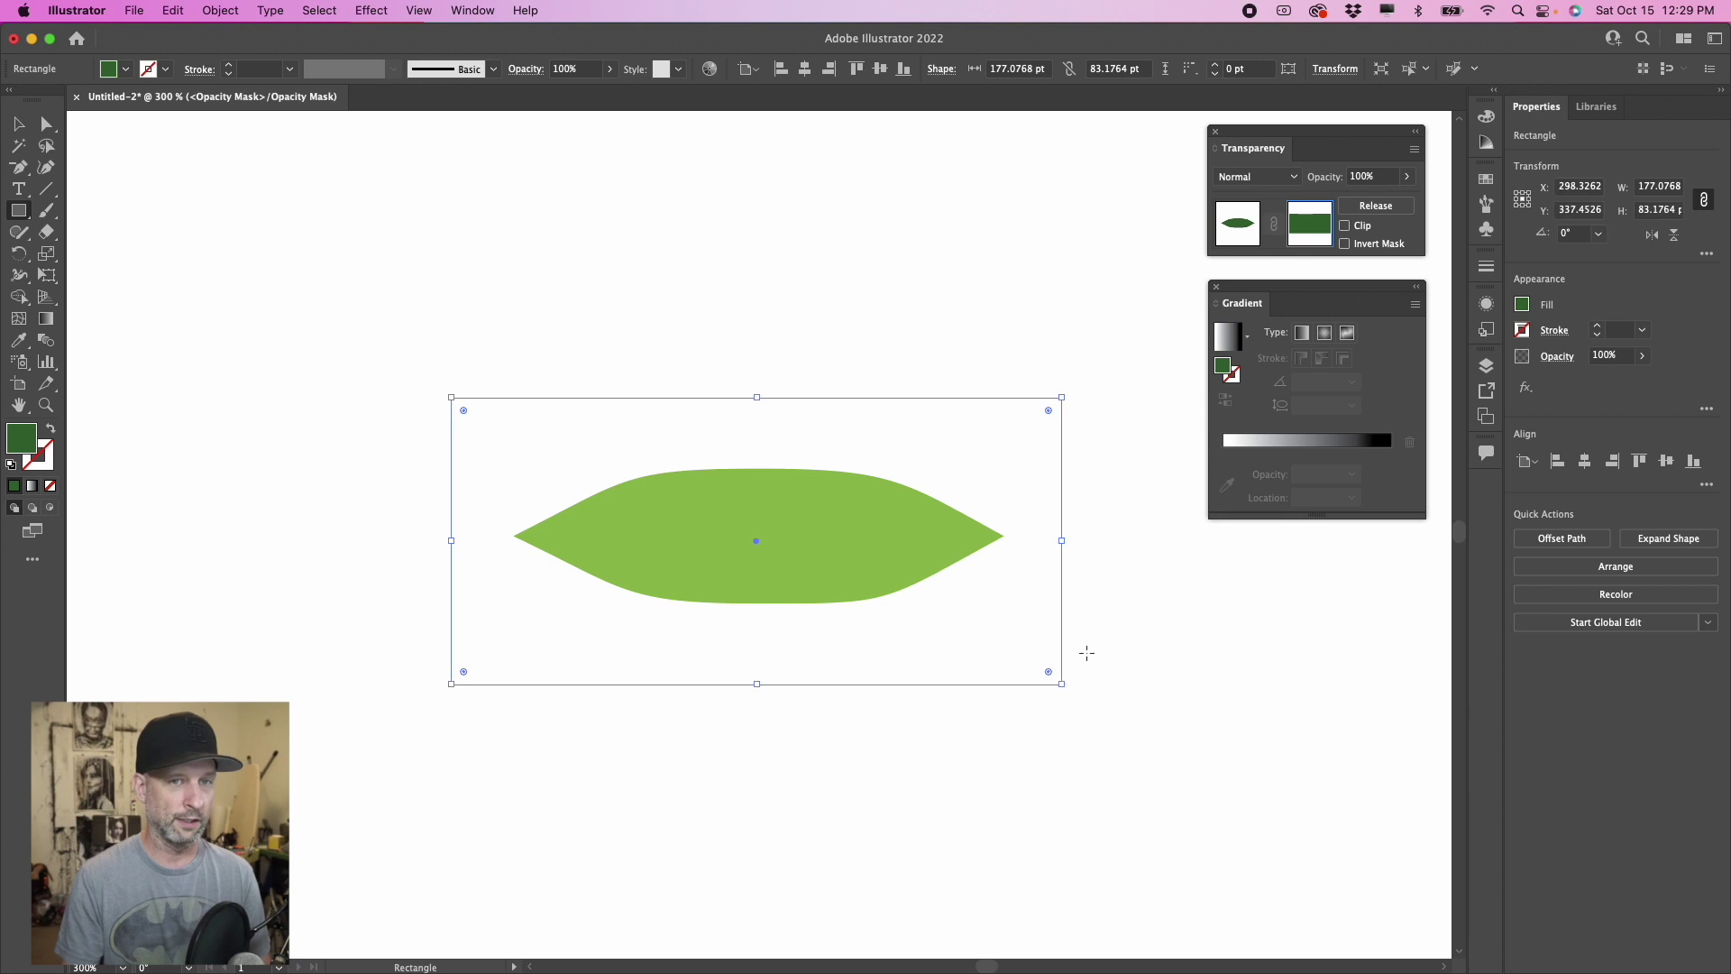
pyautogui.click(1234, 348)
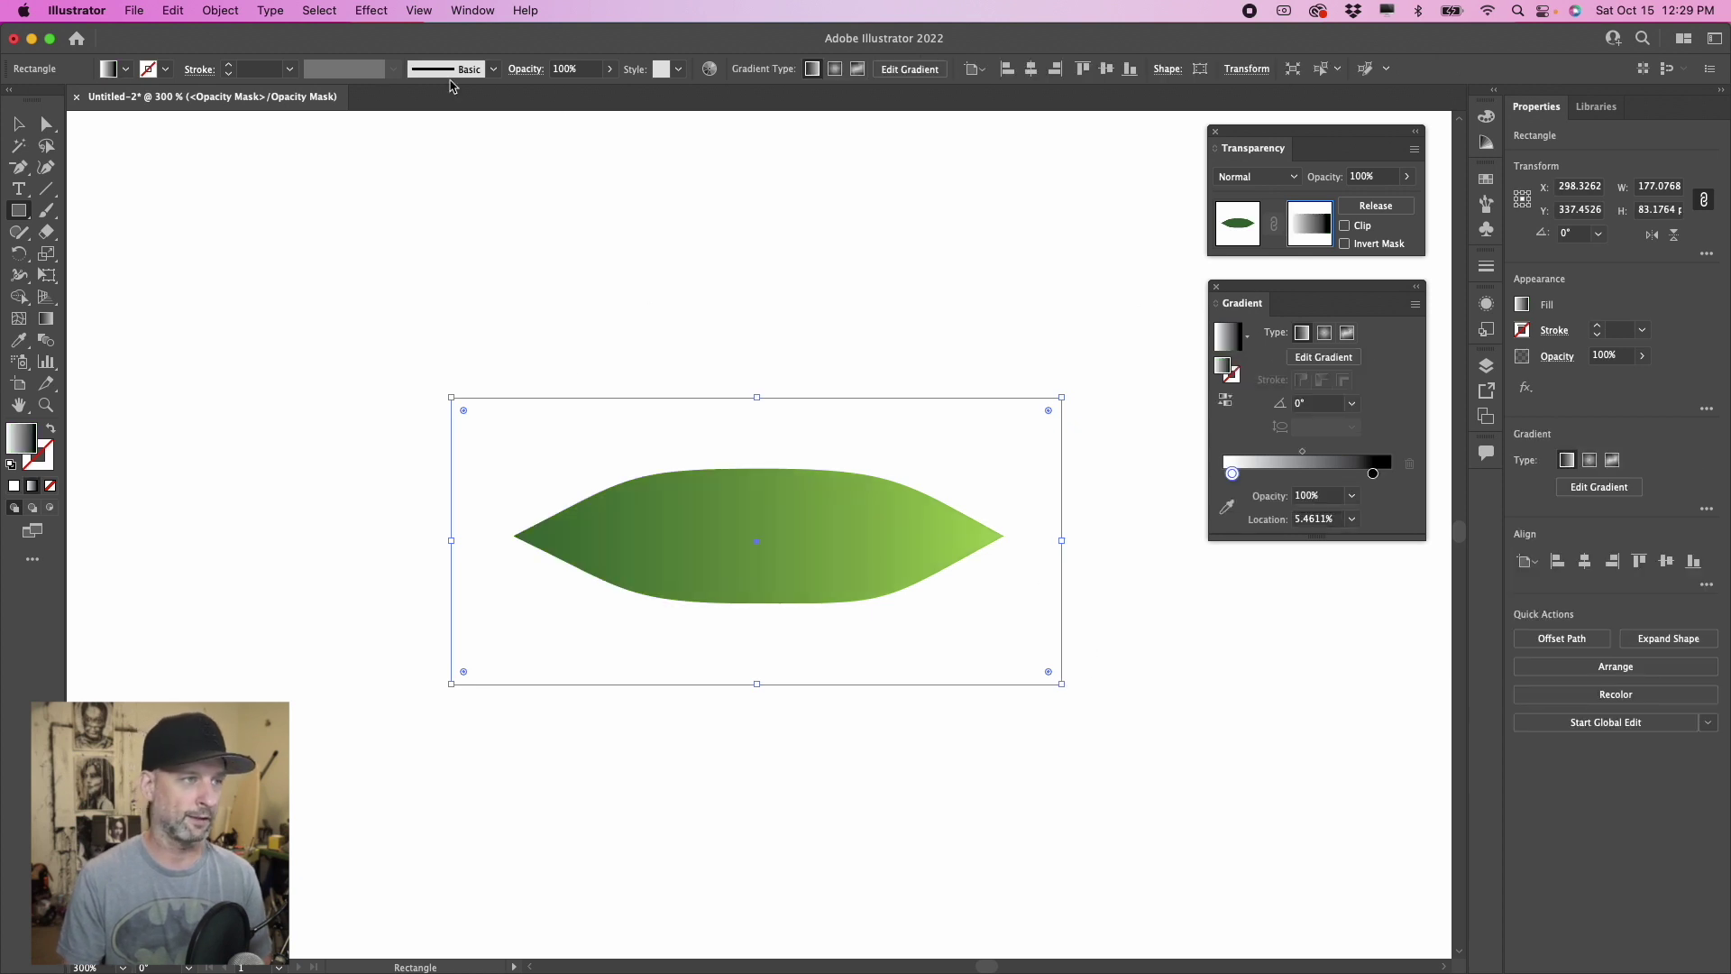
# Step: Apply the Grain texture effect to the leaf's mask rectangle with intensity 49, contrast 18 and the Stippled grain type
pyautogui.click(373, 12)
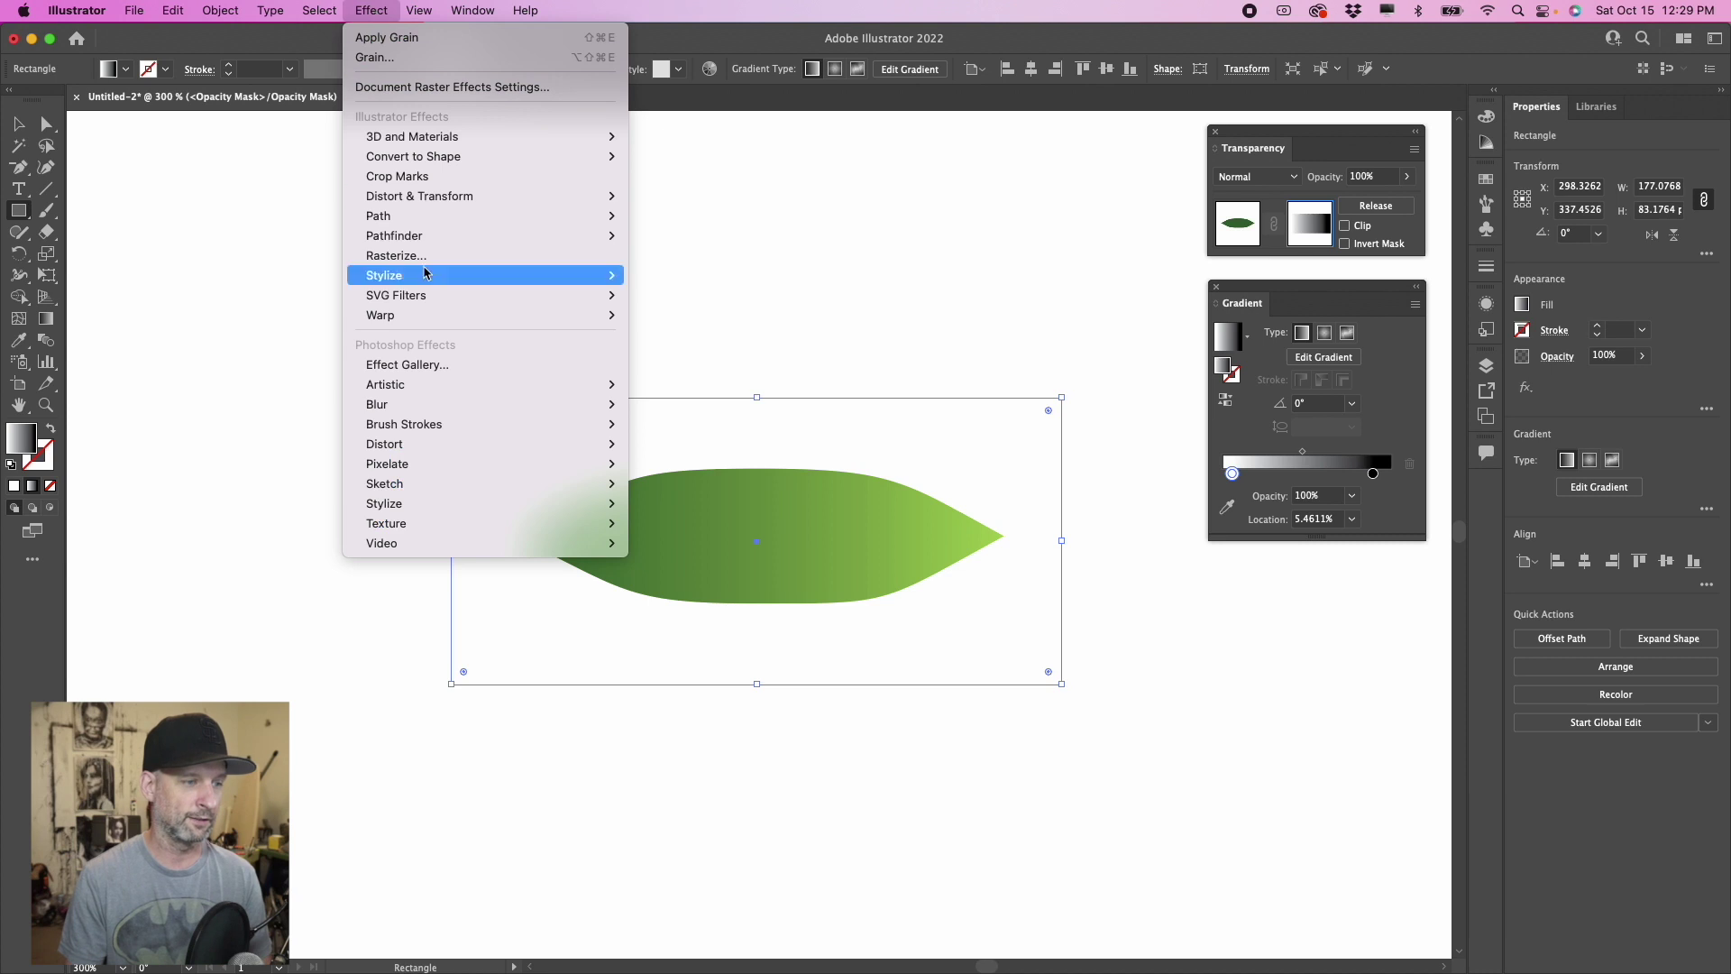
pyautogui.moveTo(453, 521)
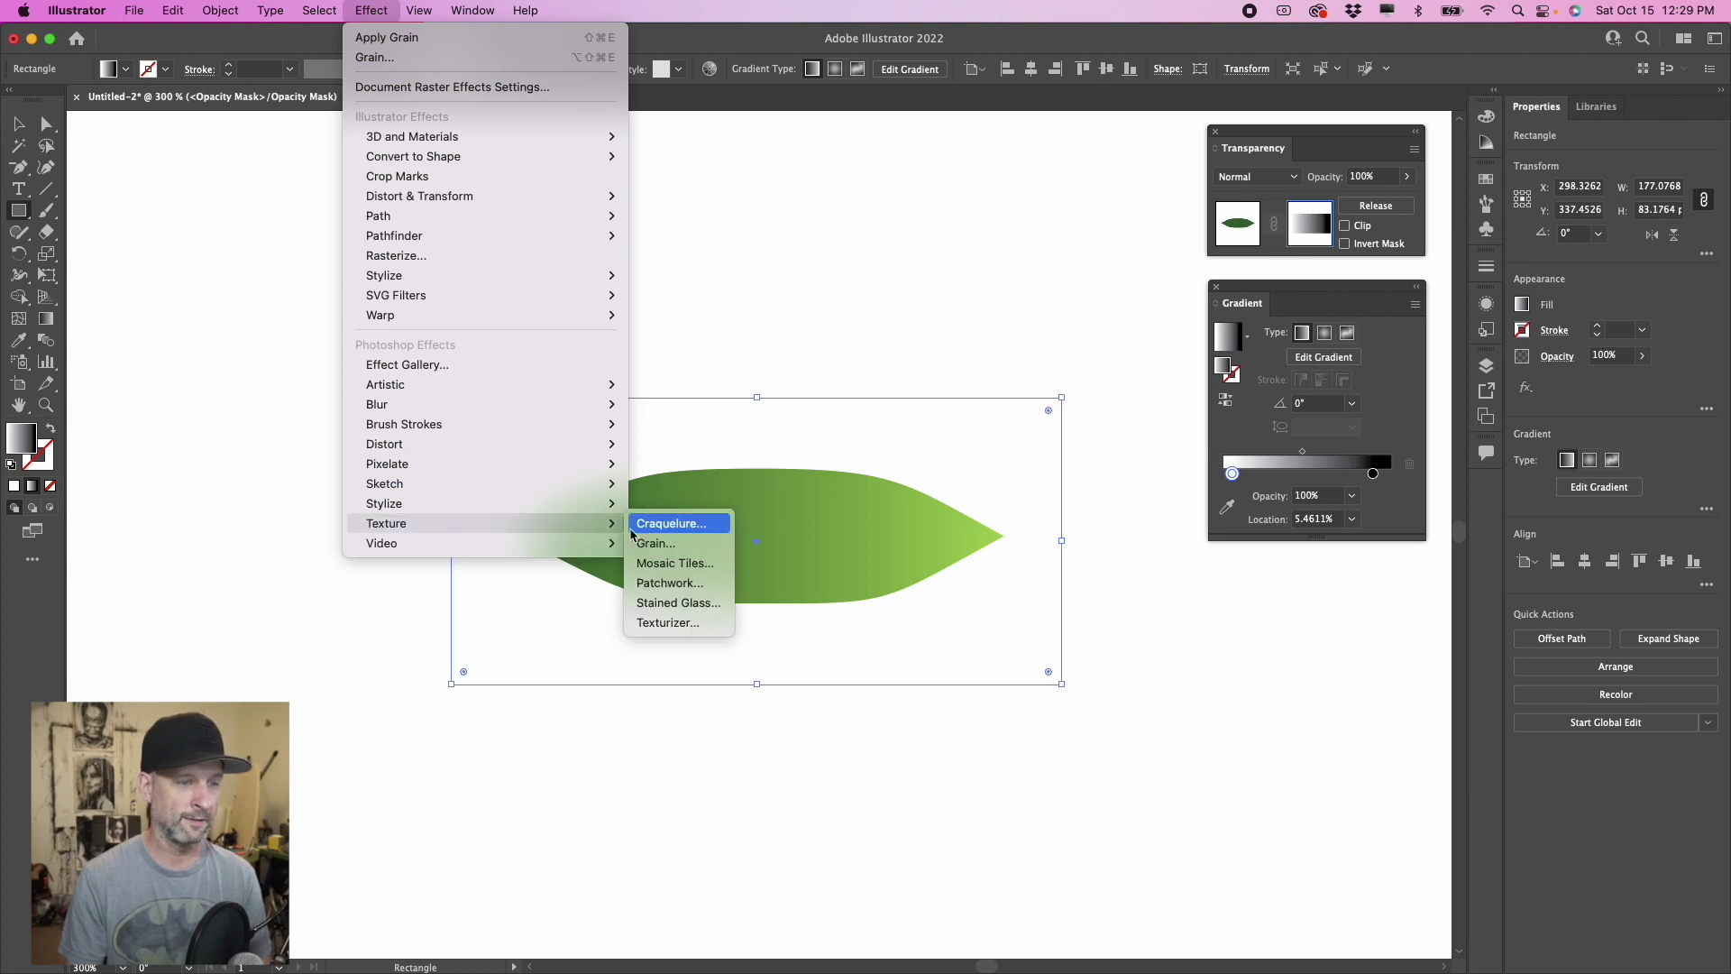
pyautogui.click(656, 543)
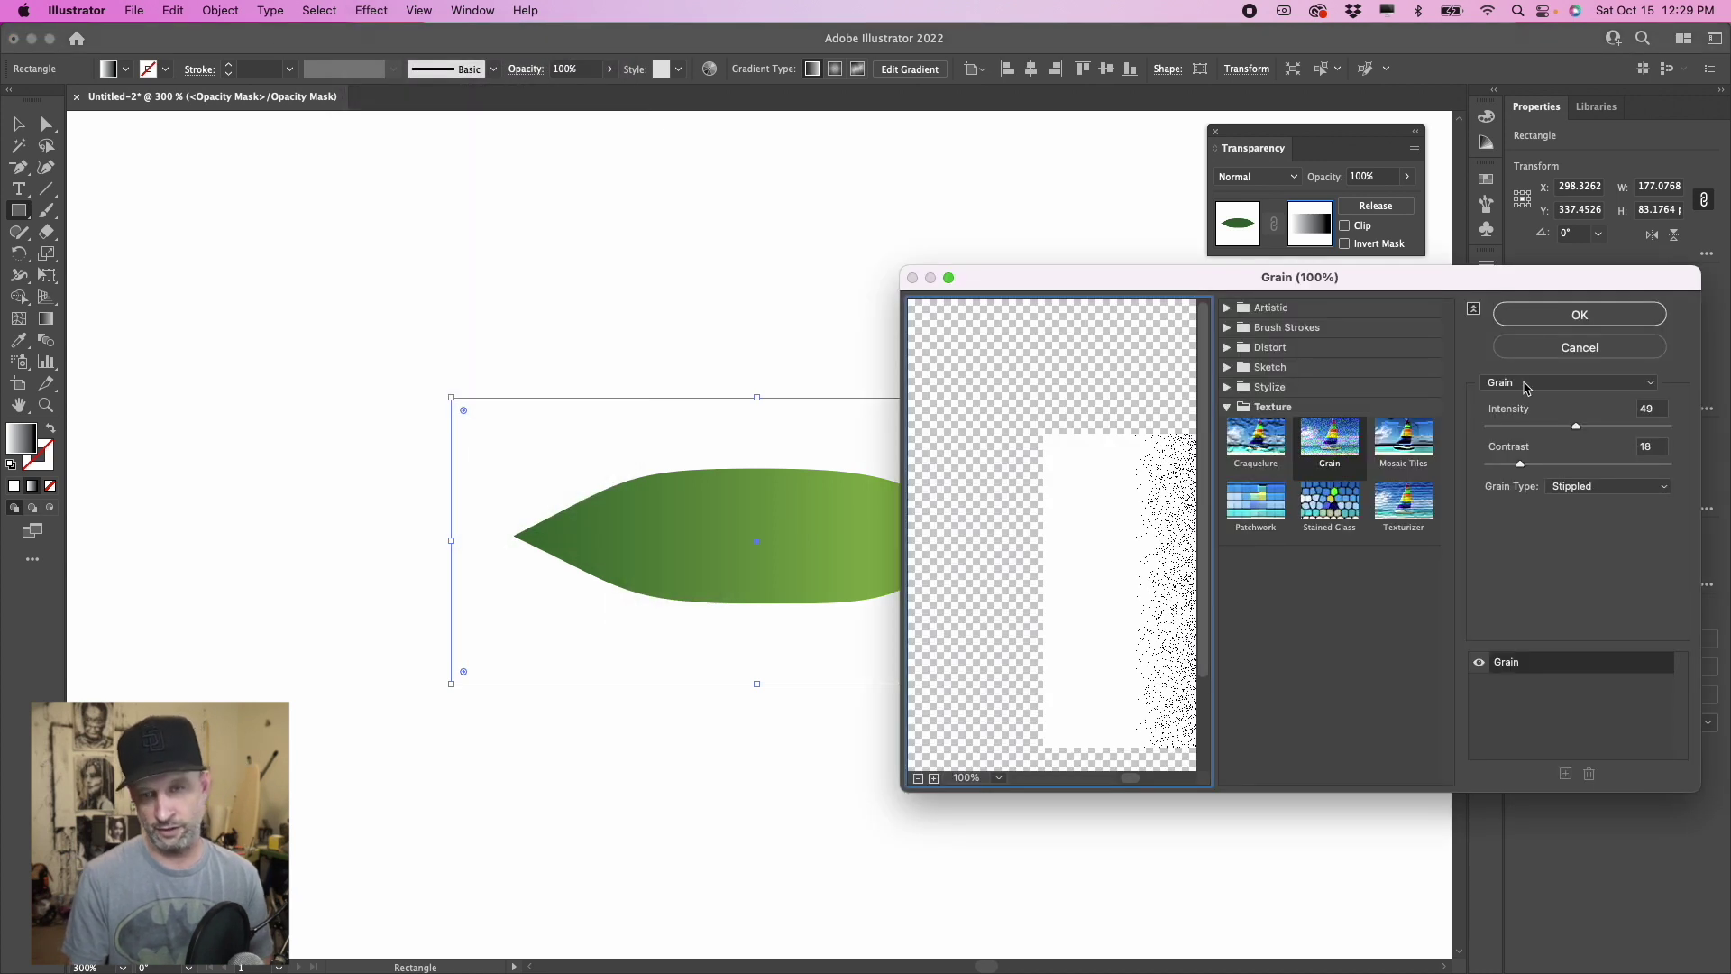
pyautogui.click(1558, 326)
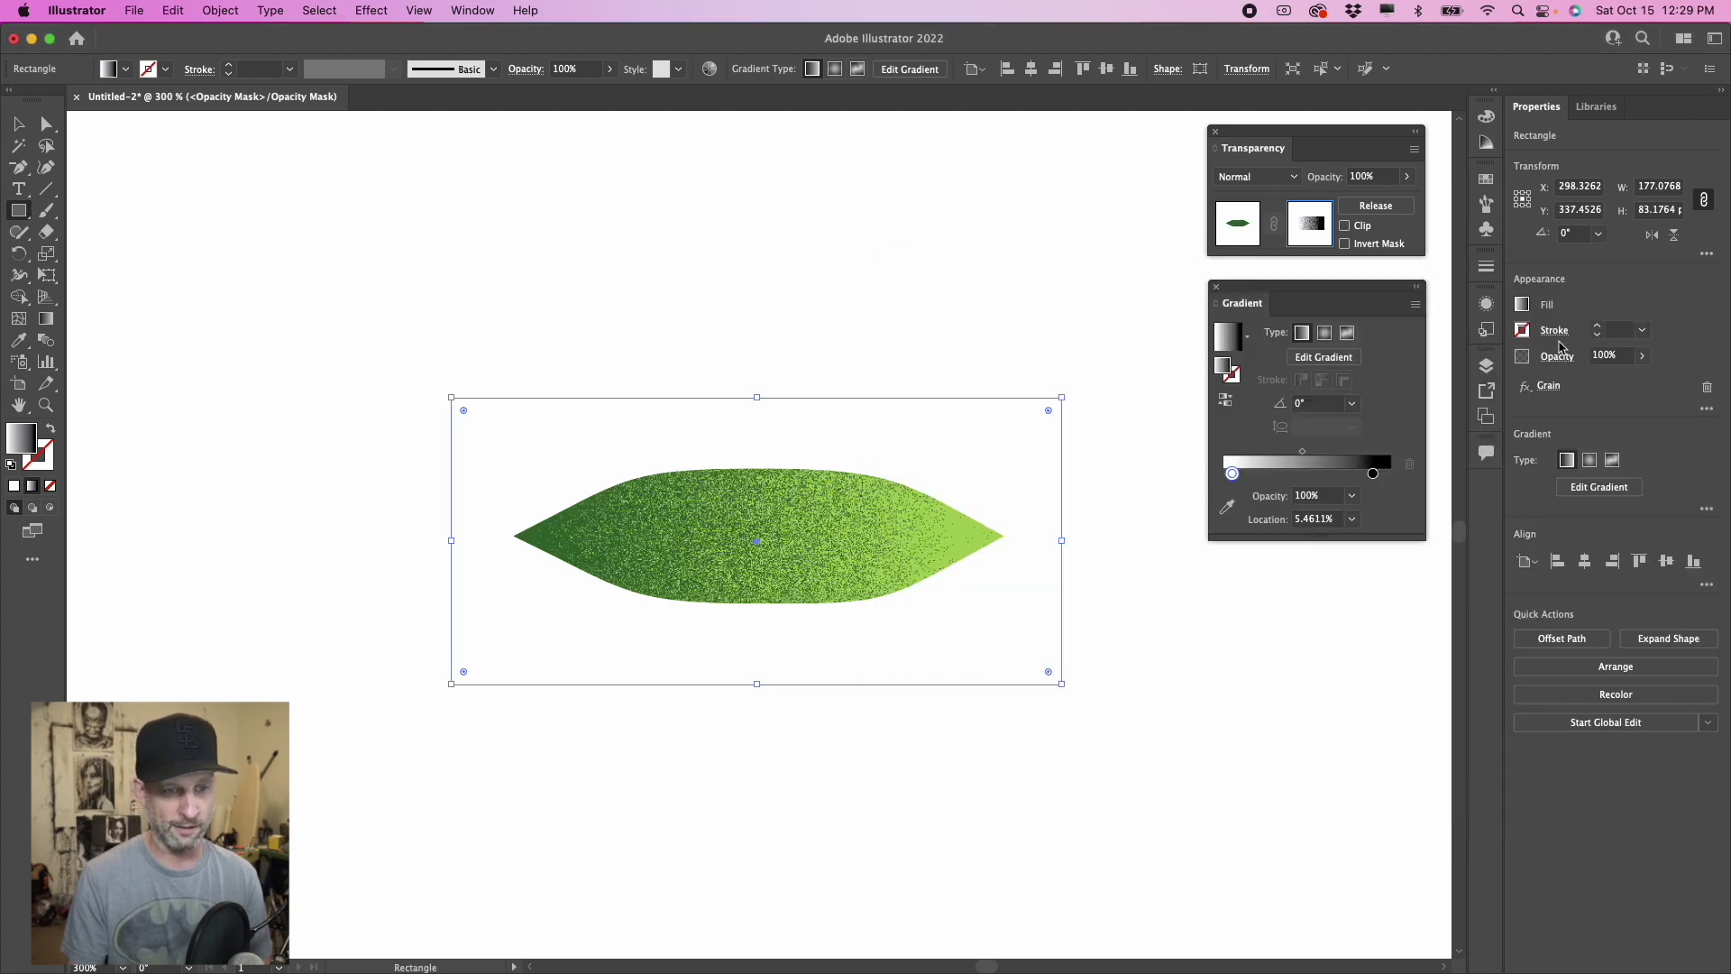
# Step: Tighten the leaf mask's gradient by moving the black stop inward and the white stop to about 17%, at an angle of about 3°
pyautogui.click(45, 318)
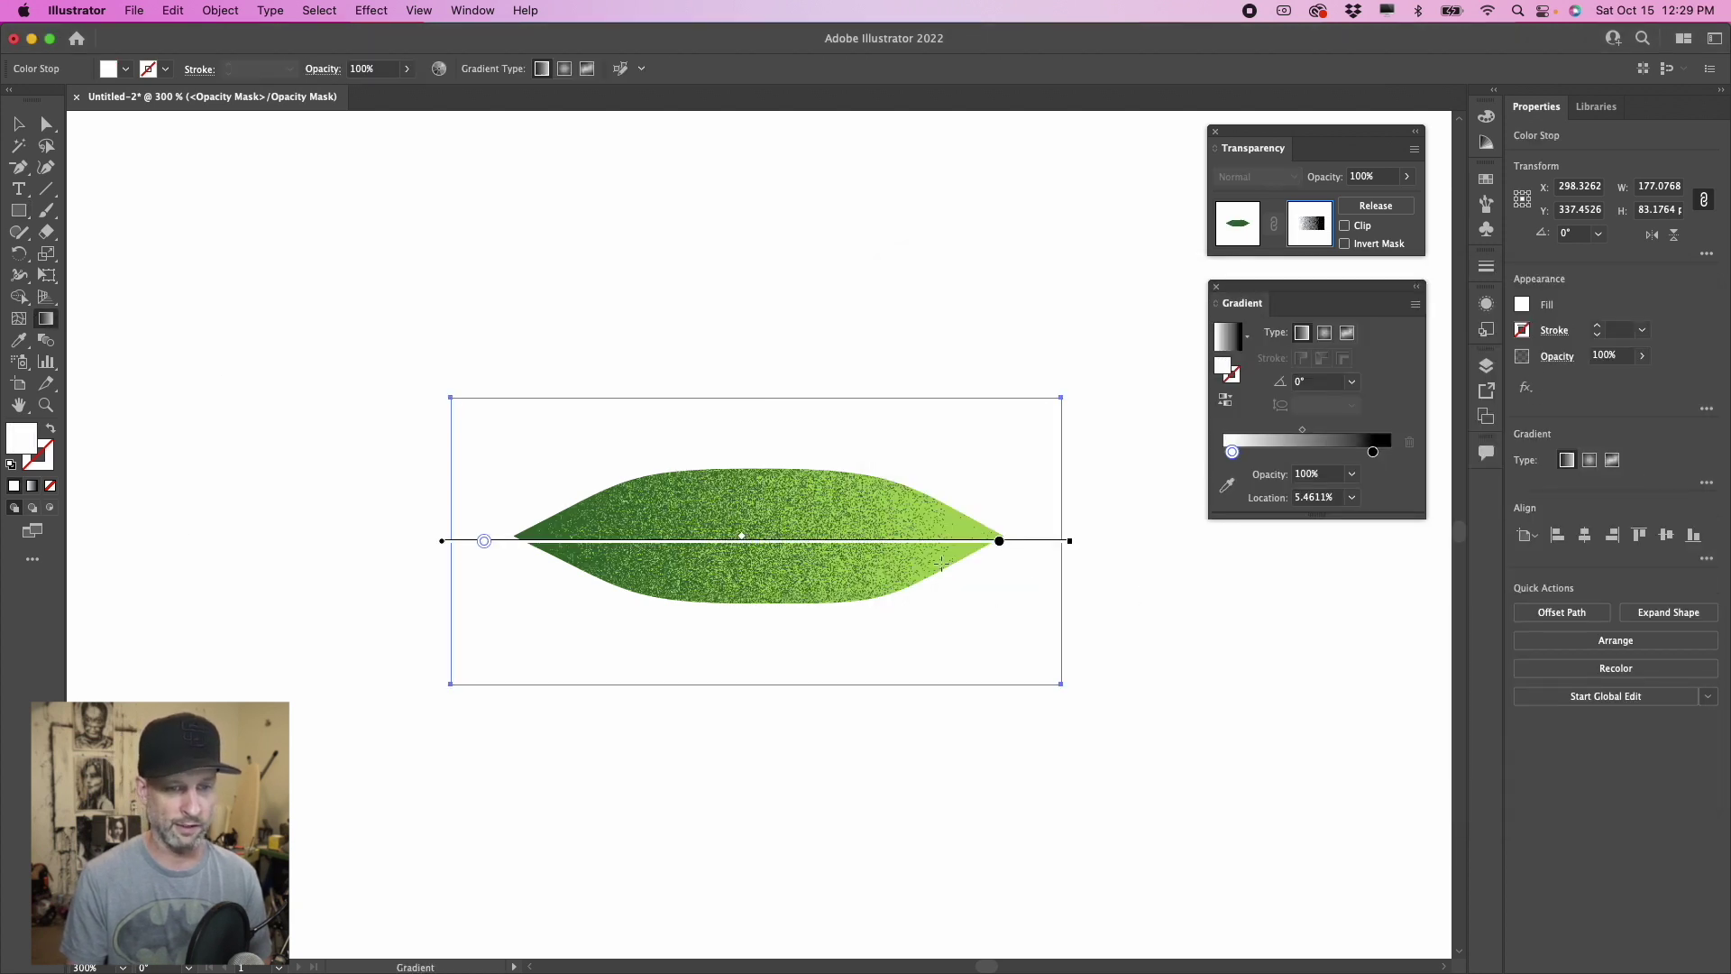
pyautogui.moveTo(1078, 538)
pyautogui.mouseDown()
pyautogui.moveTo(1075, 510)
pyautogui.moveTo(872, 533)
pyautogui.mouseUp()
pyautogui.moveTo(485, 554); pyautogui.dragTo(575, 549)
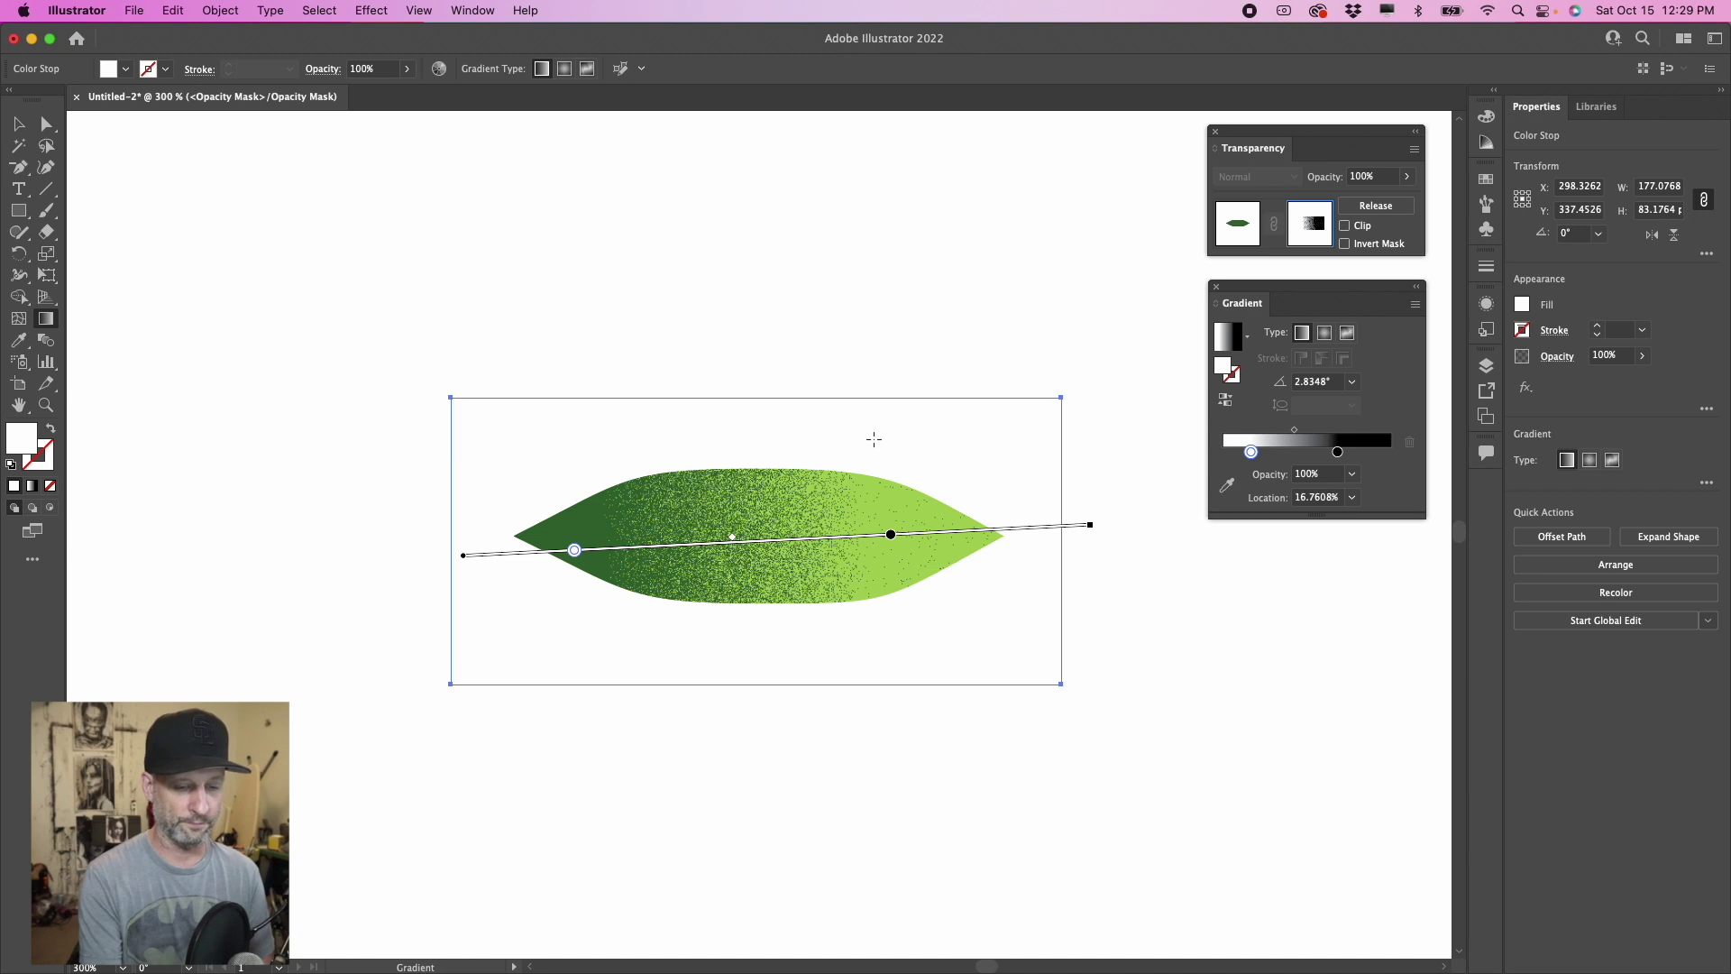
# Step: Return from the opacity mask to the artwork and group the light green leaf with its grainy shading copy
pyautogui.press('super')
pyautogui.press('super+minus')
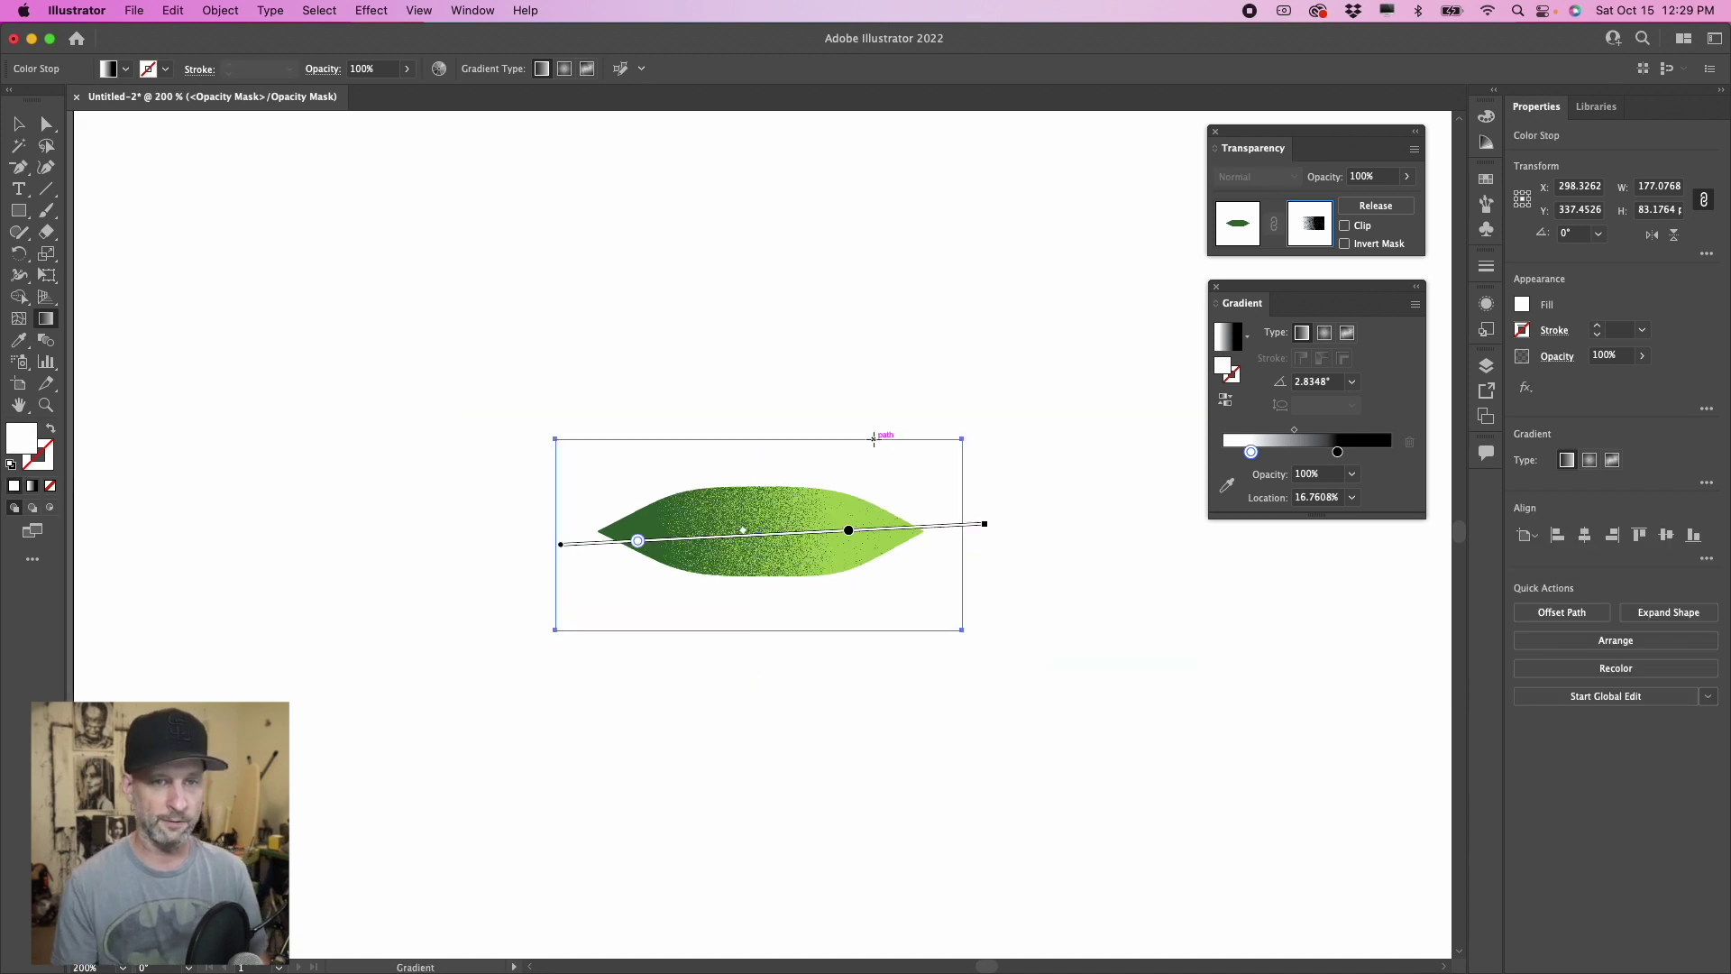
pyautogui.click(1245, 233)
pyautogui.click(19, 124)
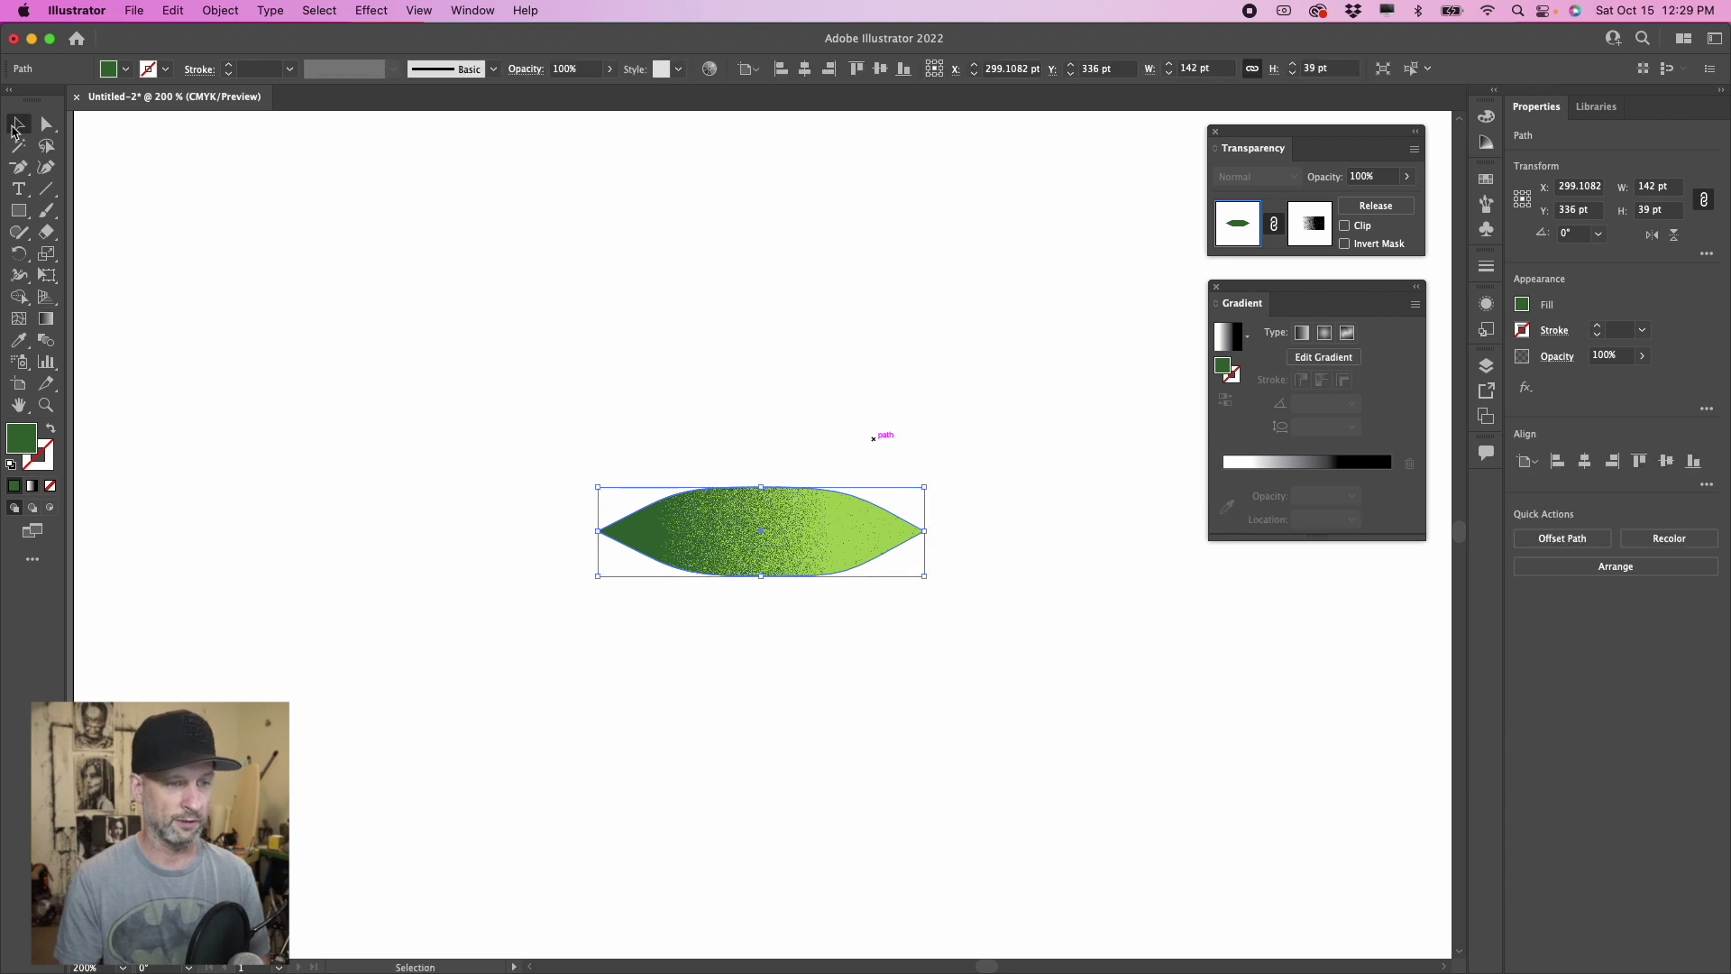
pyautogui.moveTo(572, 392); pyautogui.dragTo(902, 697)
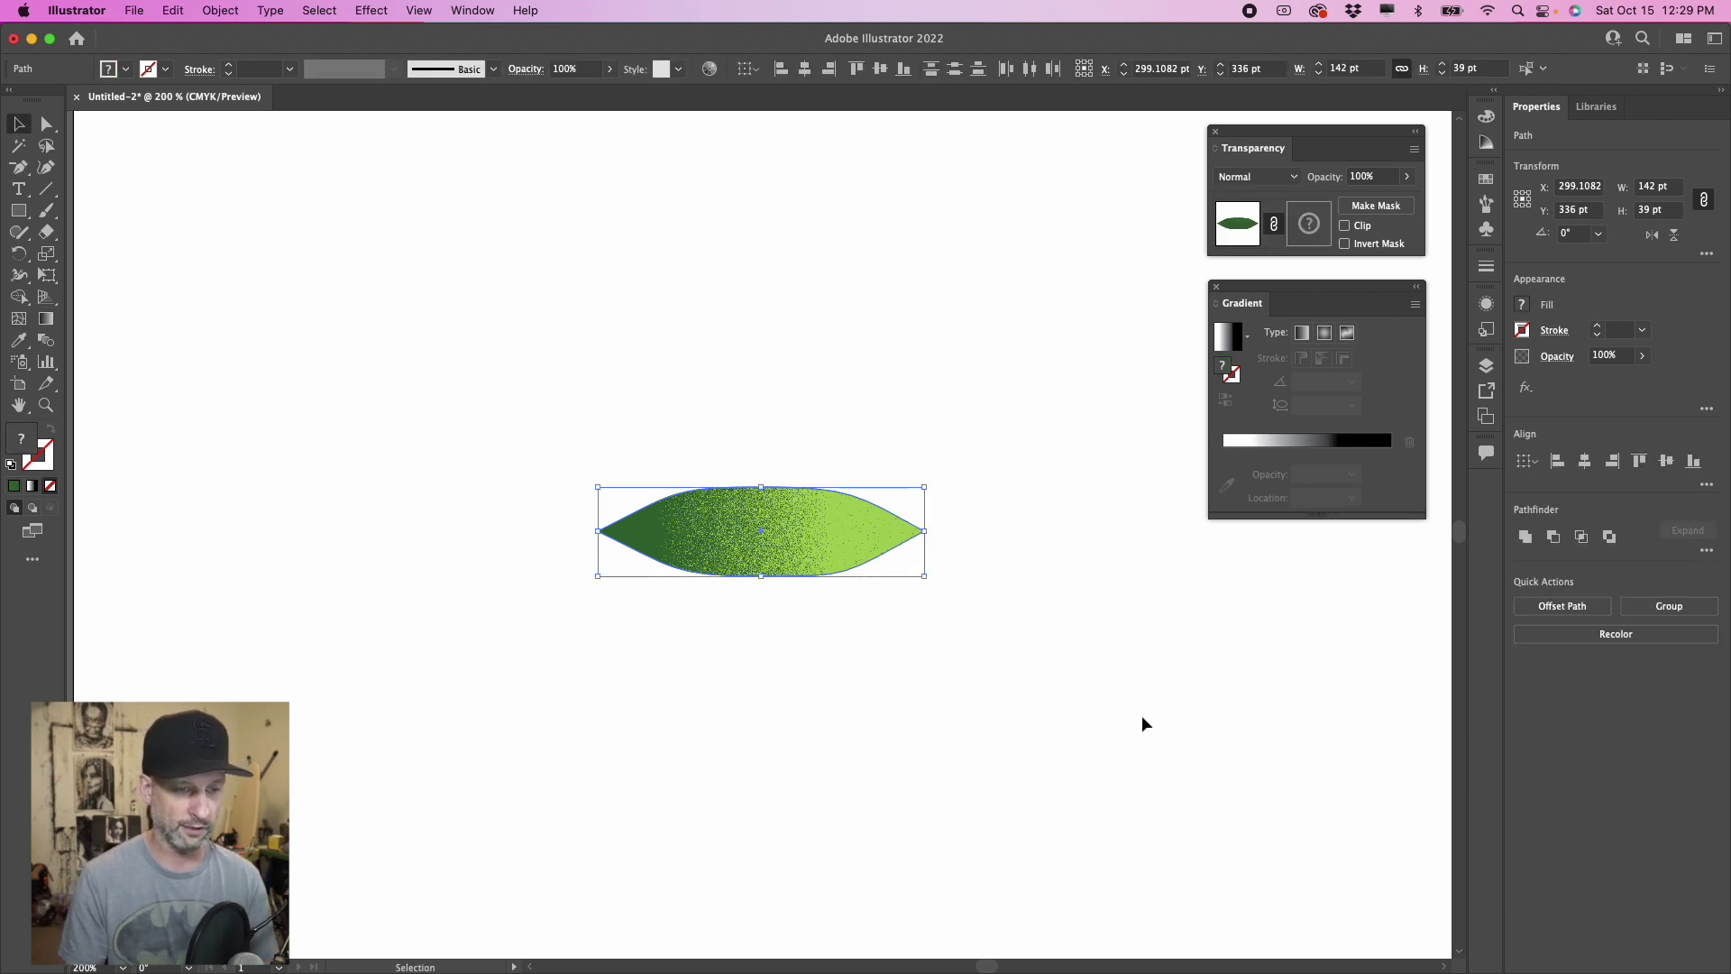
pyautogui.rightClick(830, 546)
pyautogui.click(920, 696)
# Step: Move the grouped leaf off the artboard beside the stem and place the yellow circle on the artboard's upper half
pyautogui.press('super+minus')
pyautogui.press('super+minus')
pyautogui.press('super+minus')
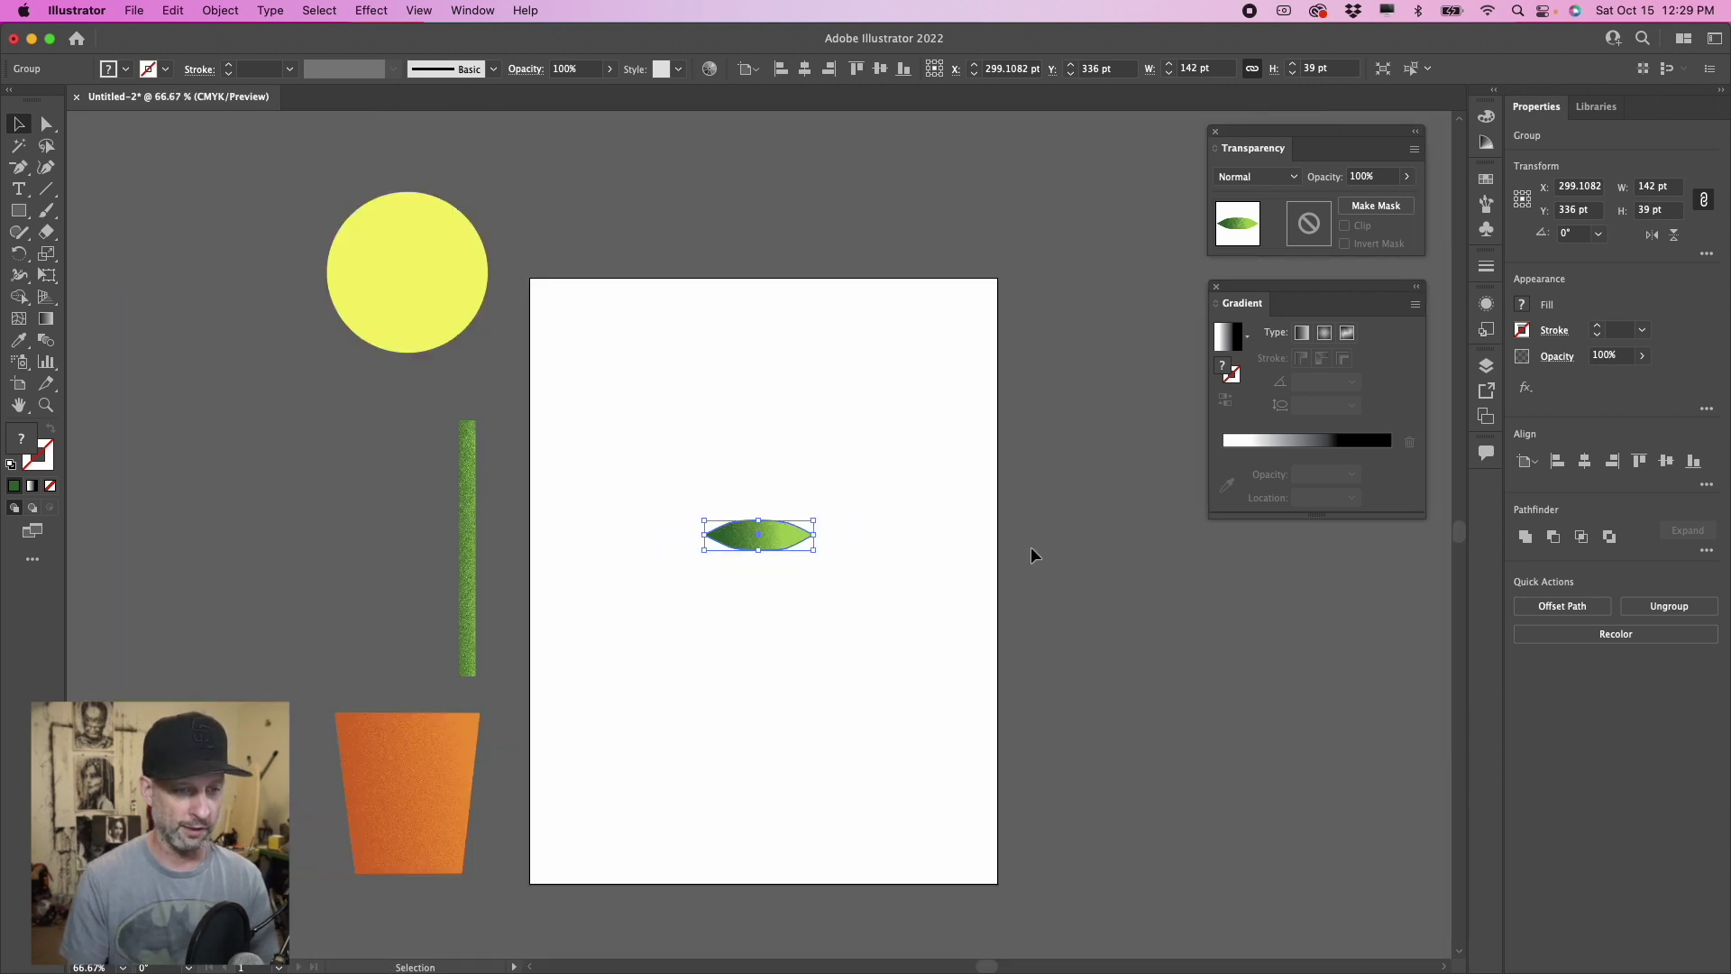
pyautogui.moveTo(777, 535); pyautogui.dragTo(371, 535)
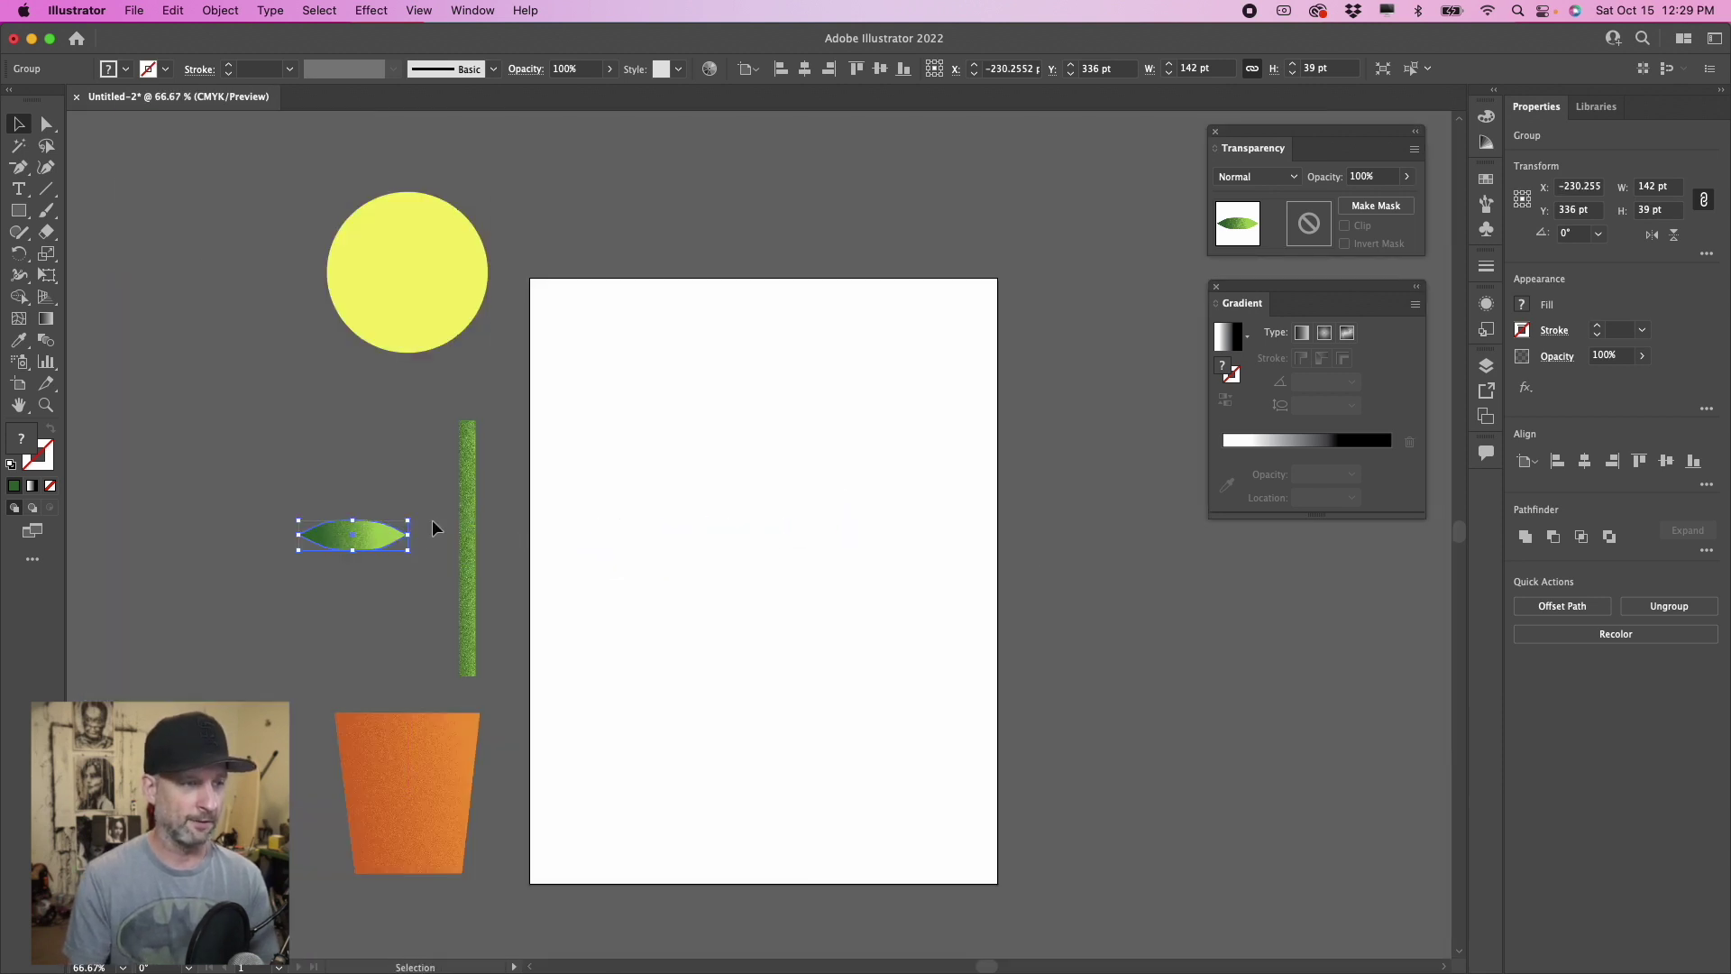
pyautogui.moveTo(398, 242); pyautogui.dragTo(741, 386)
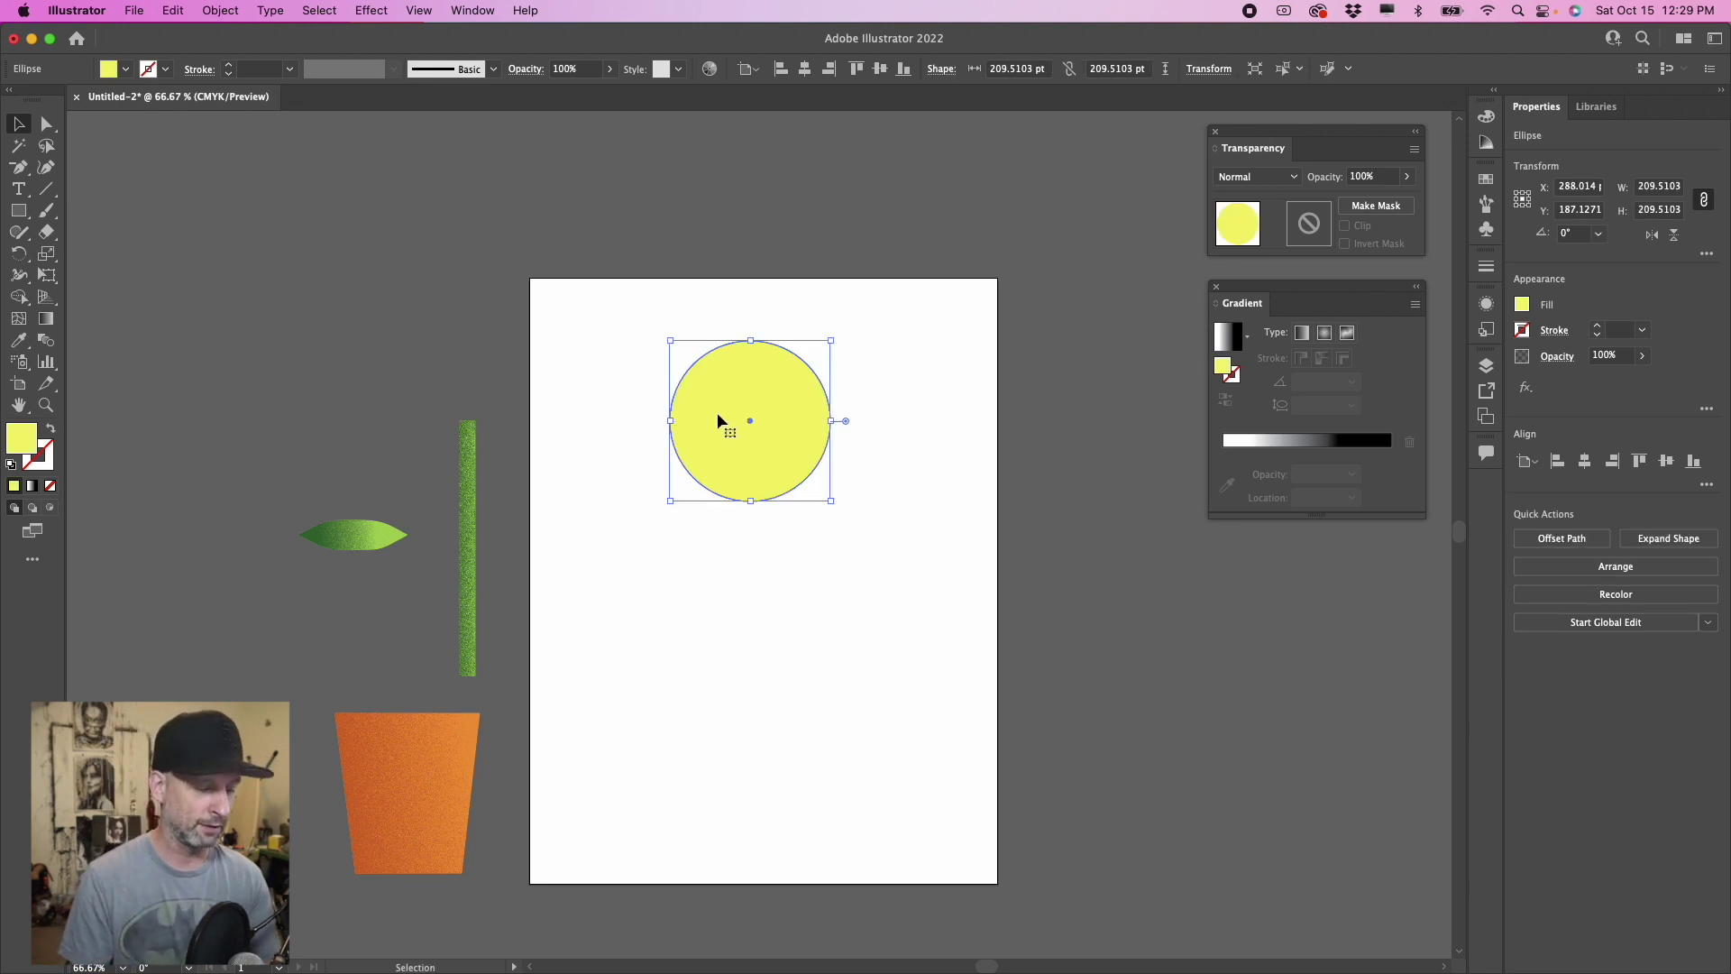
pyautogui.keyDown('alt'); pyautogui.moveTo(717, 422); pyautogui.dragTo(798, 420); pyautogui.keyUp('alt')
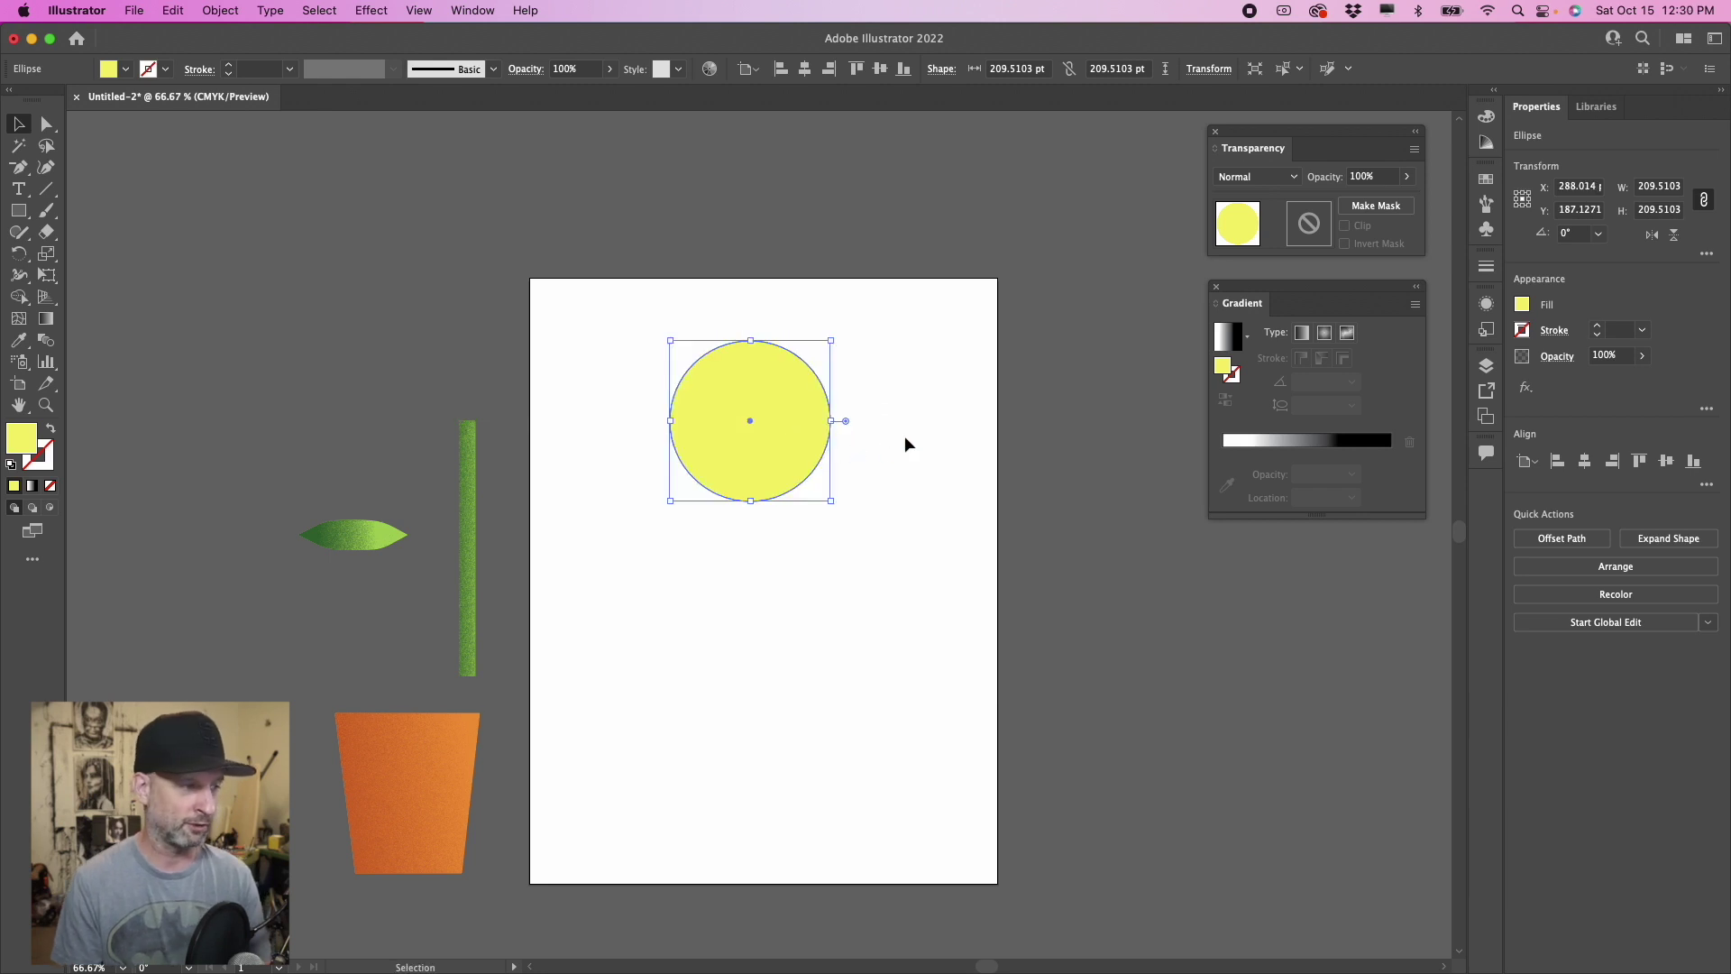
# Step: Change the fill of the upper yellow circle copy to a darker golden yellow
pyautogui.doubleClick(28, 441)
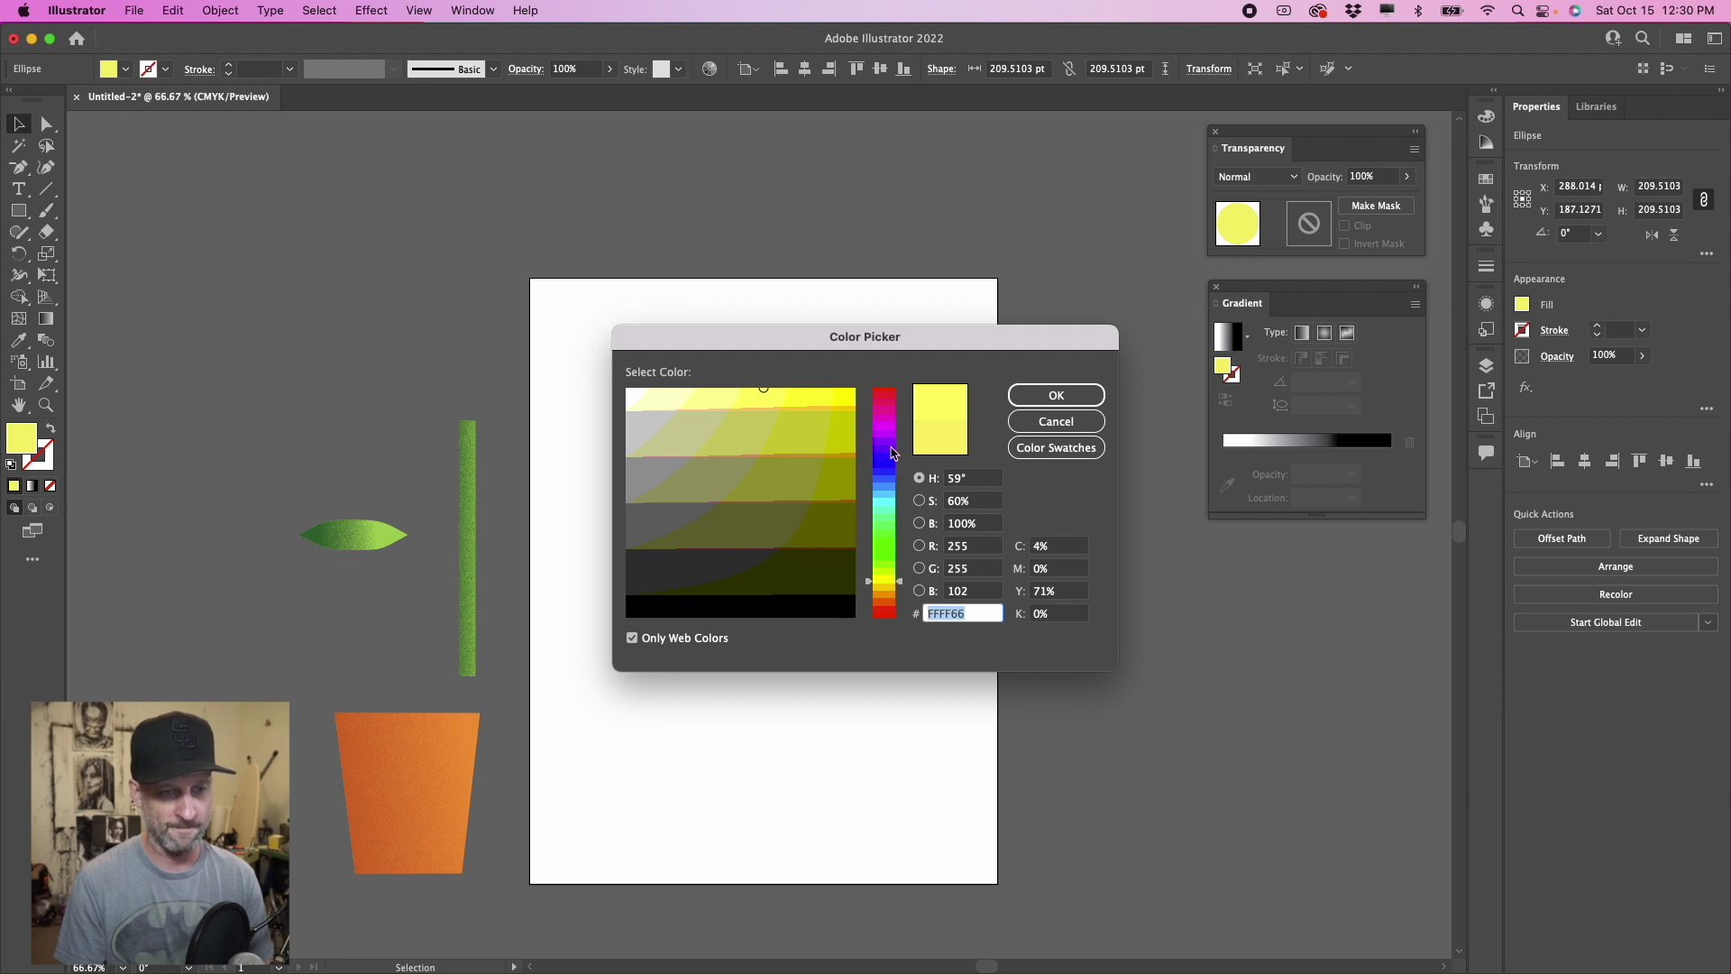
pyautogui.click(895, 591)
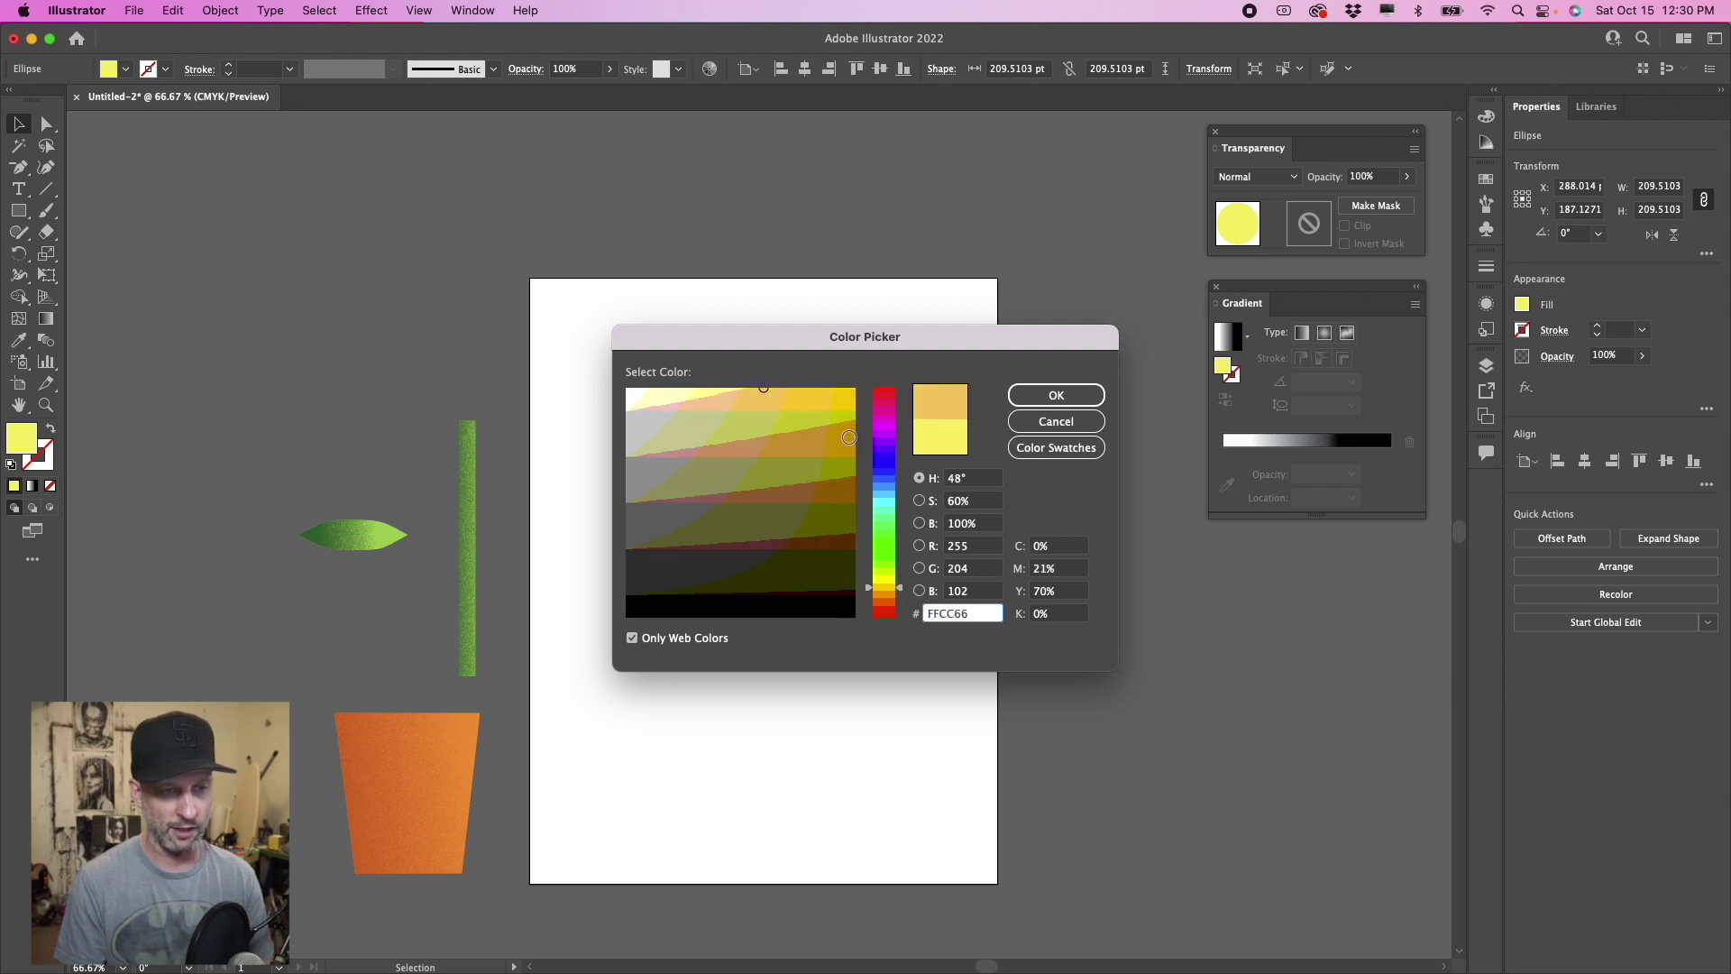
pyautogui.click(1056, 395)
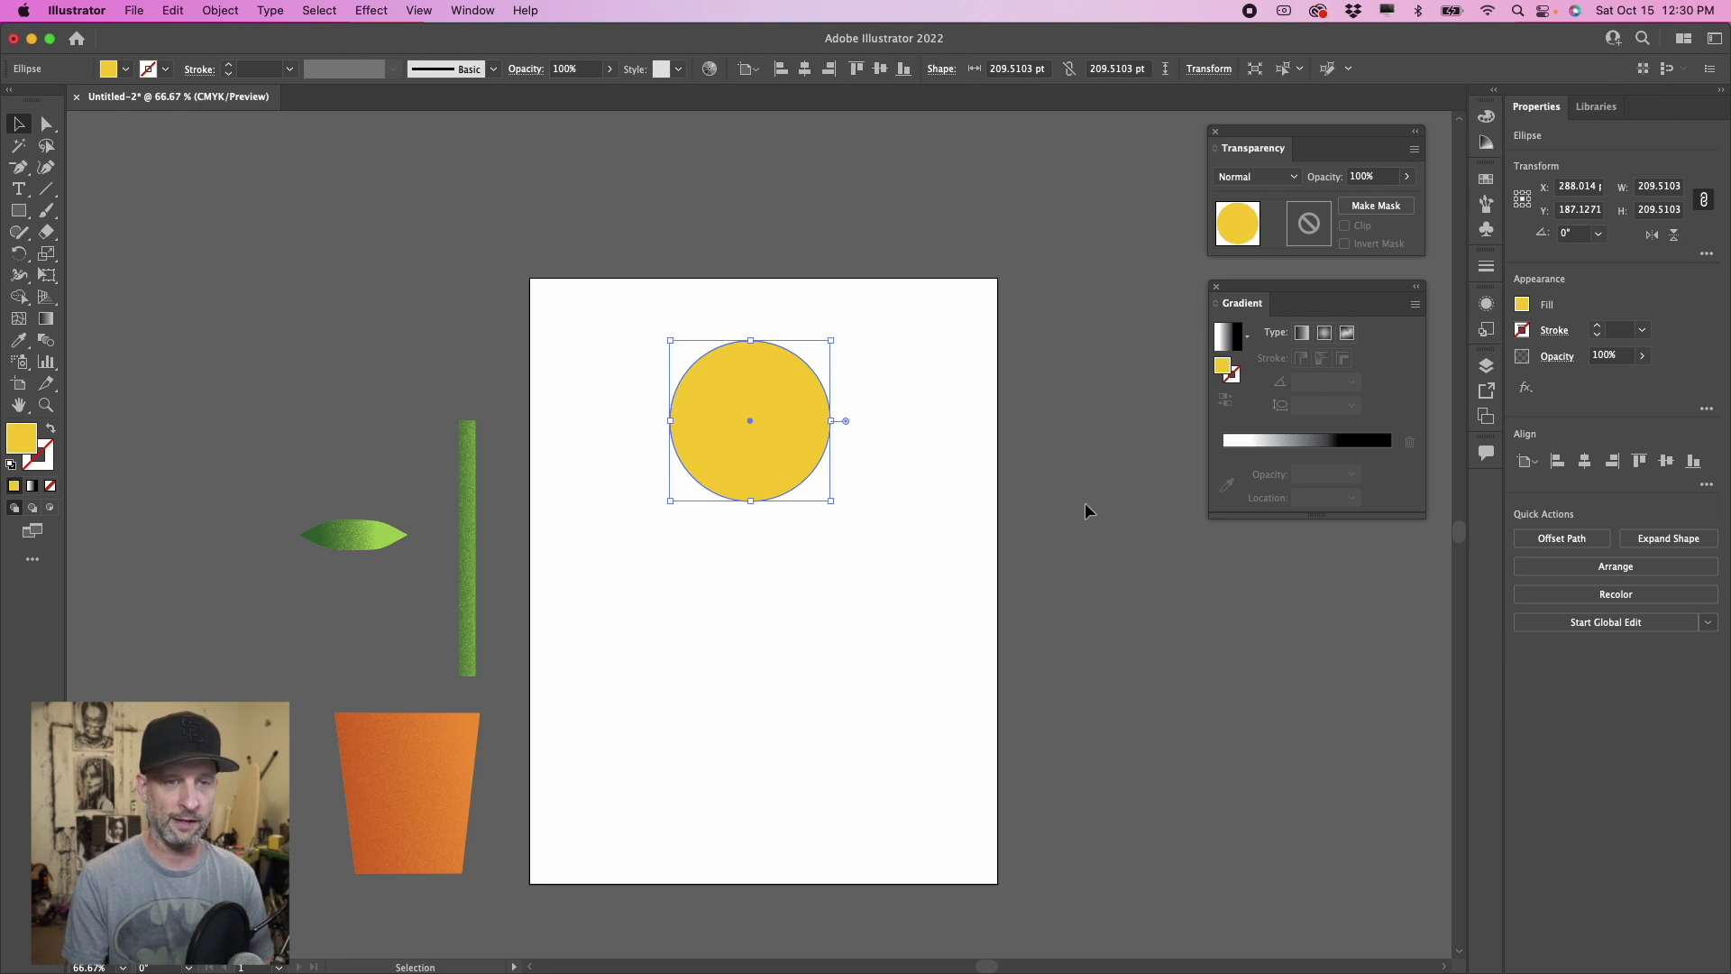
# Step: Add an opacity mask to the golden circle, start editing the mask and turn off its clipping
pyautogui.click(1377, 206)
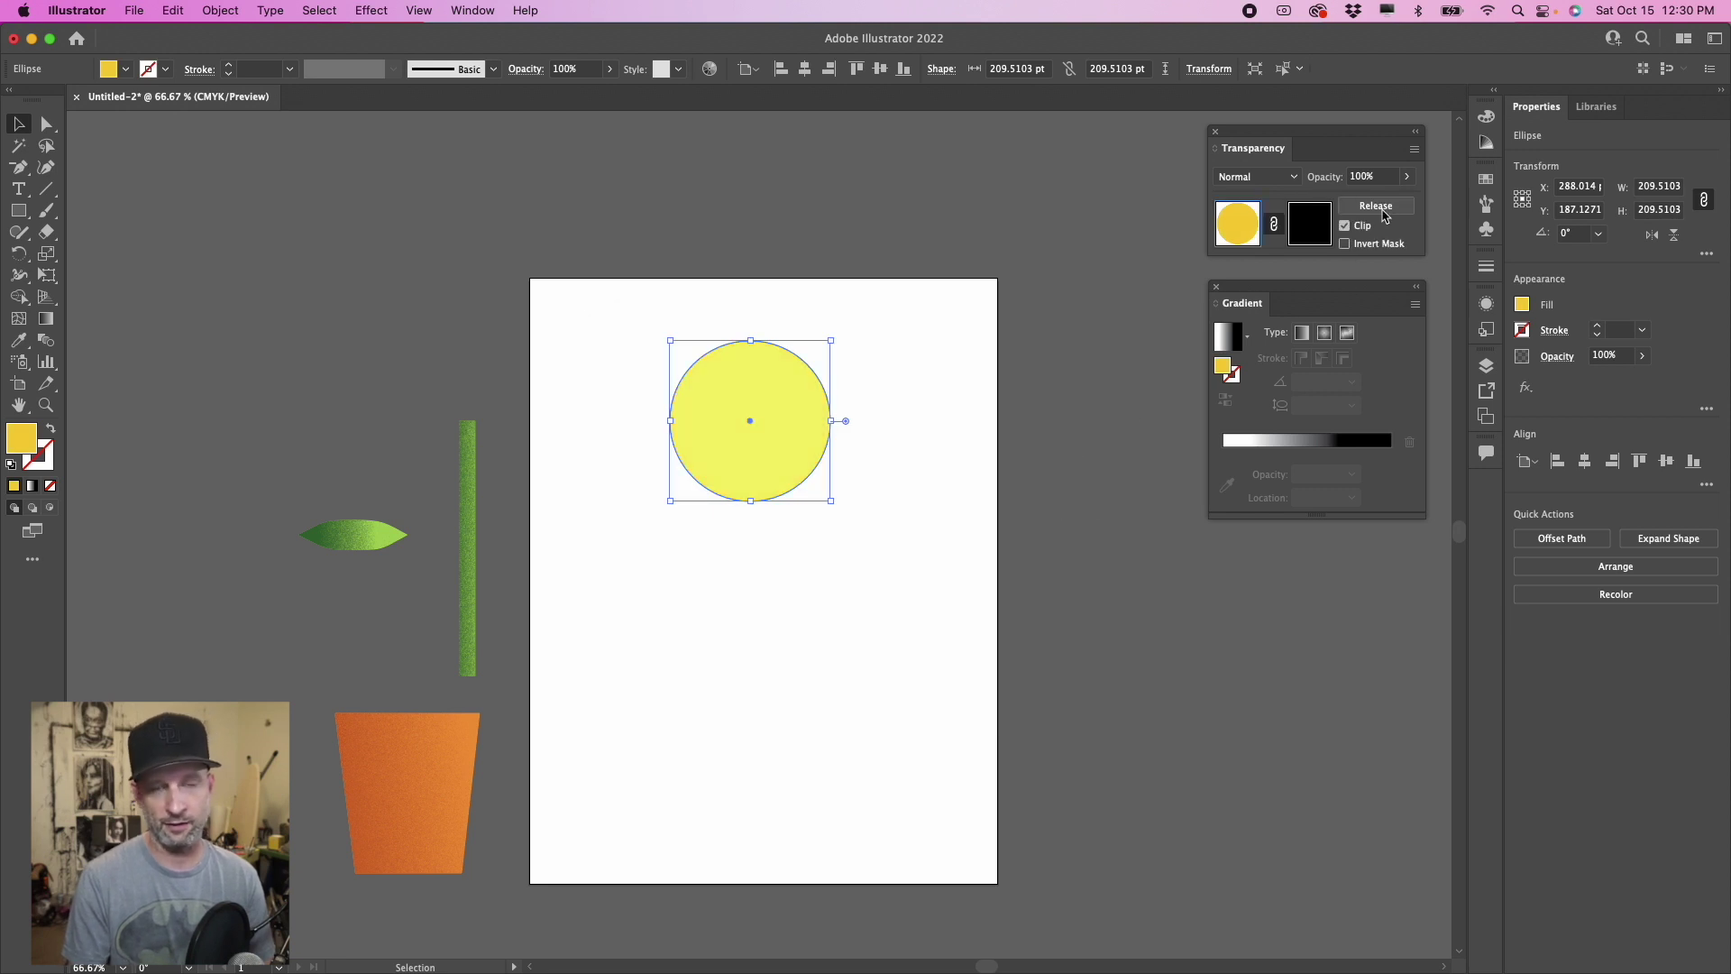
pyautogui.click(1308, 222)
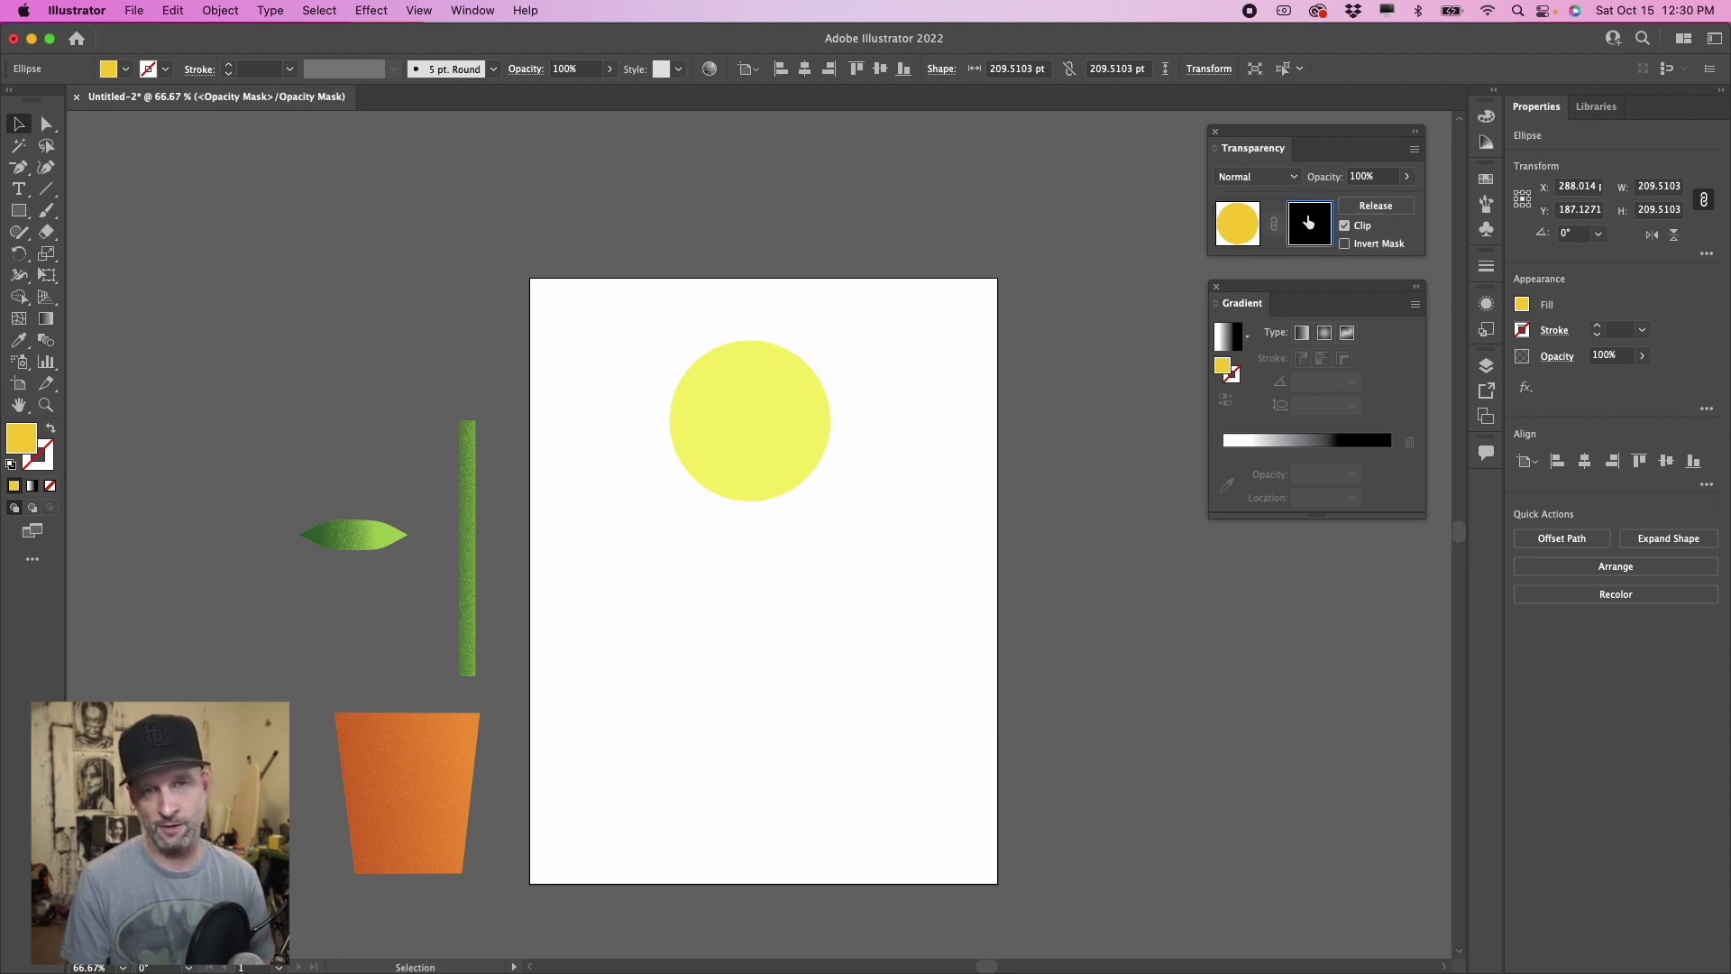
pyautogui.click(1353, 229)
# Step: Draw a mask rectangle about 324 × 270 pt covering the whole circle and fill it with the white-to-black linear gradient
pyautogui.moveTo(18, 210); pyautogui.dragTo(95, 209)
pyautogui.moveTo(623, 316); pyautogui.dragTo(870, 522)
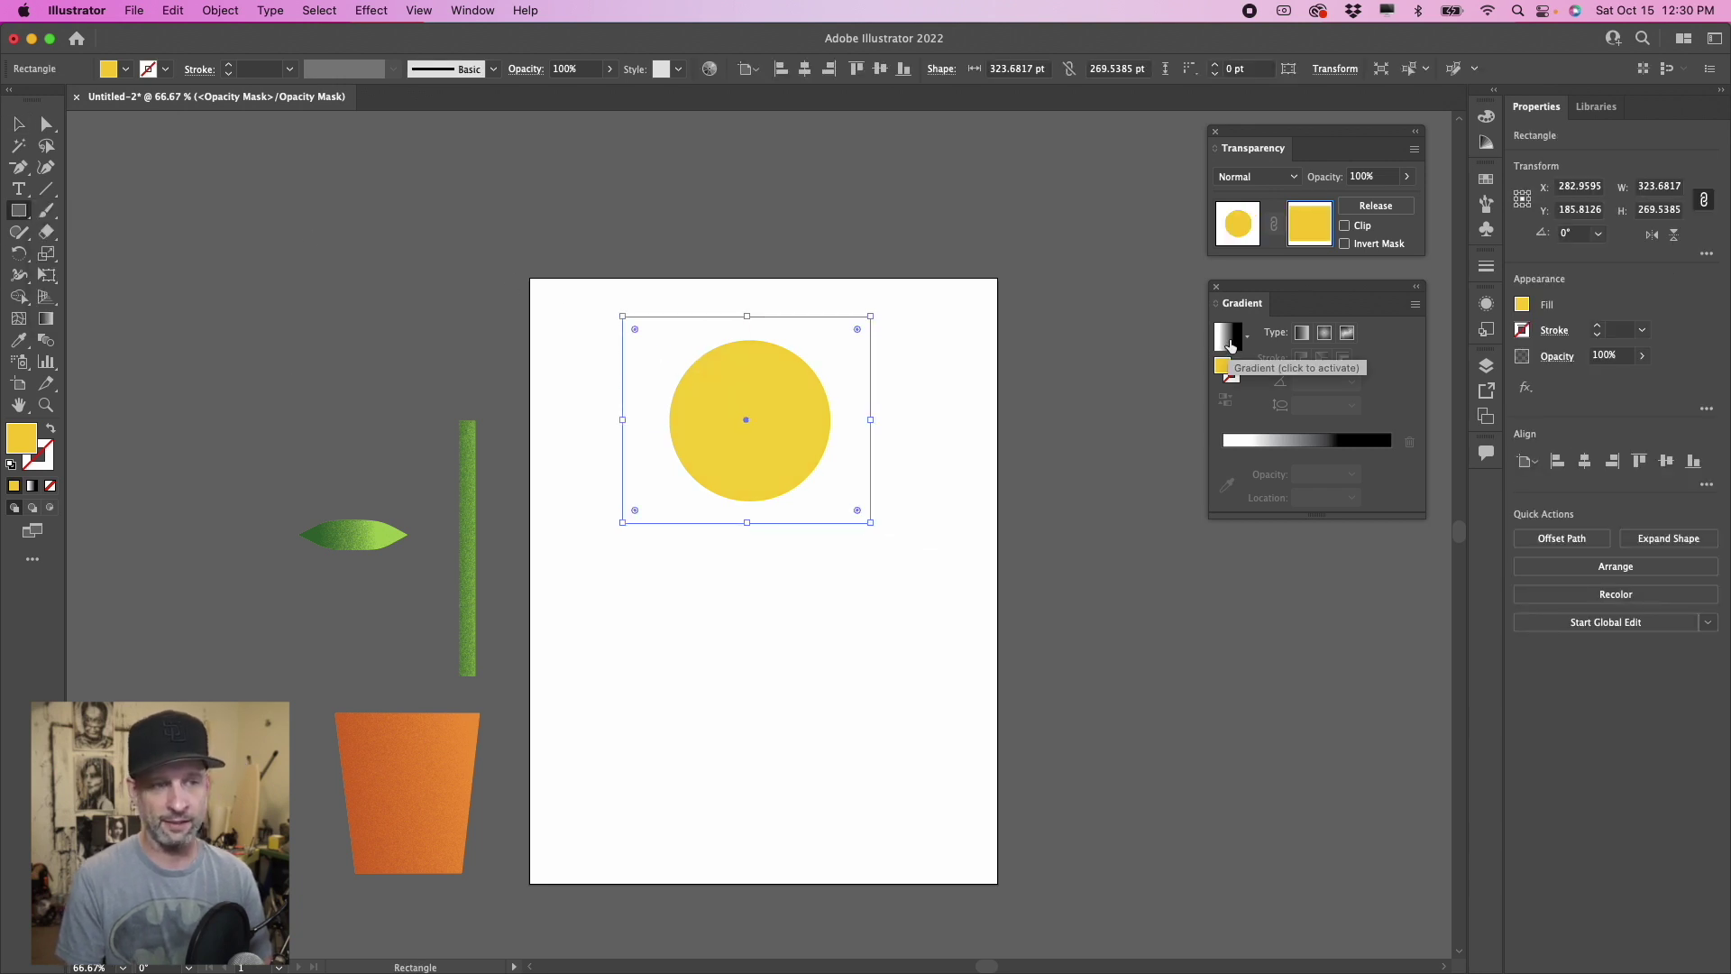
pyautogui.click(1231, 345)
# Step: Apply the Grain texture effect to the circle's mask rectangle with intensity 49, contrast 18 and the Stippled grain type
pyautogui.click(374, 11)
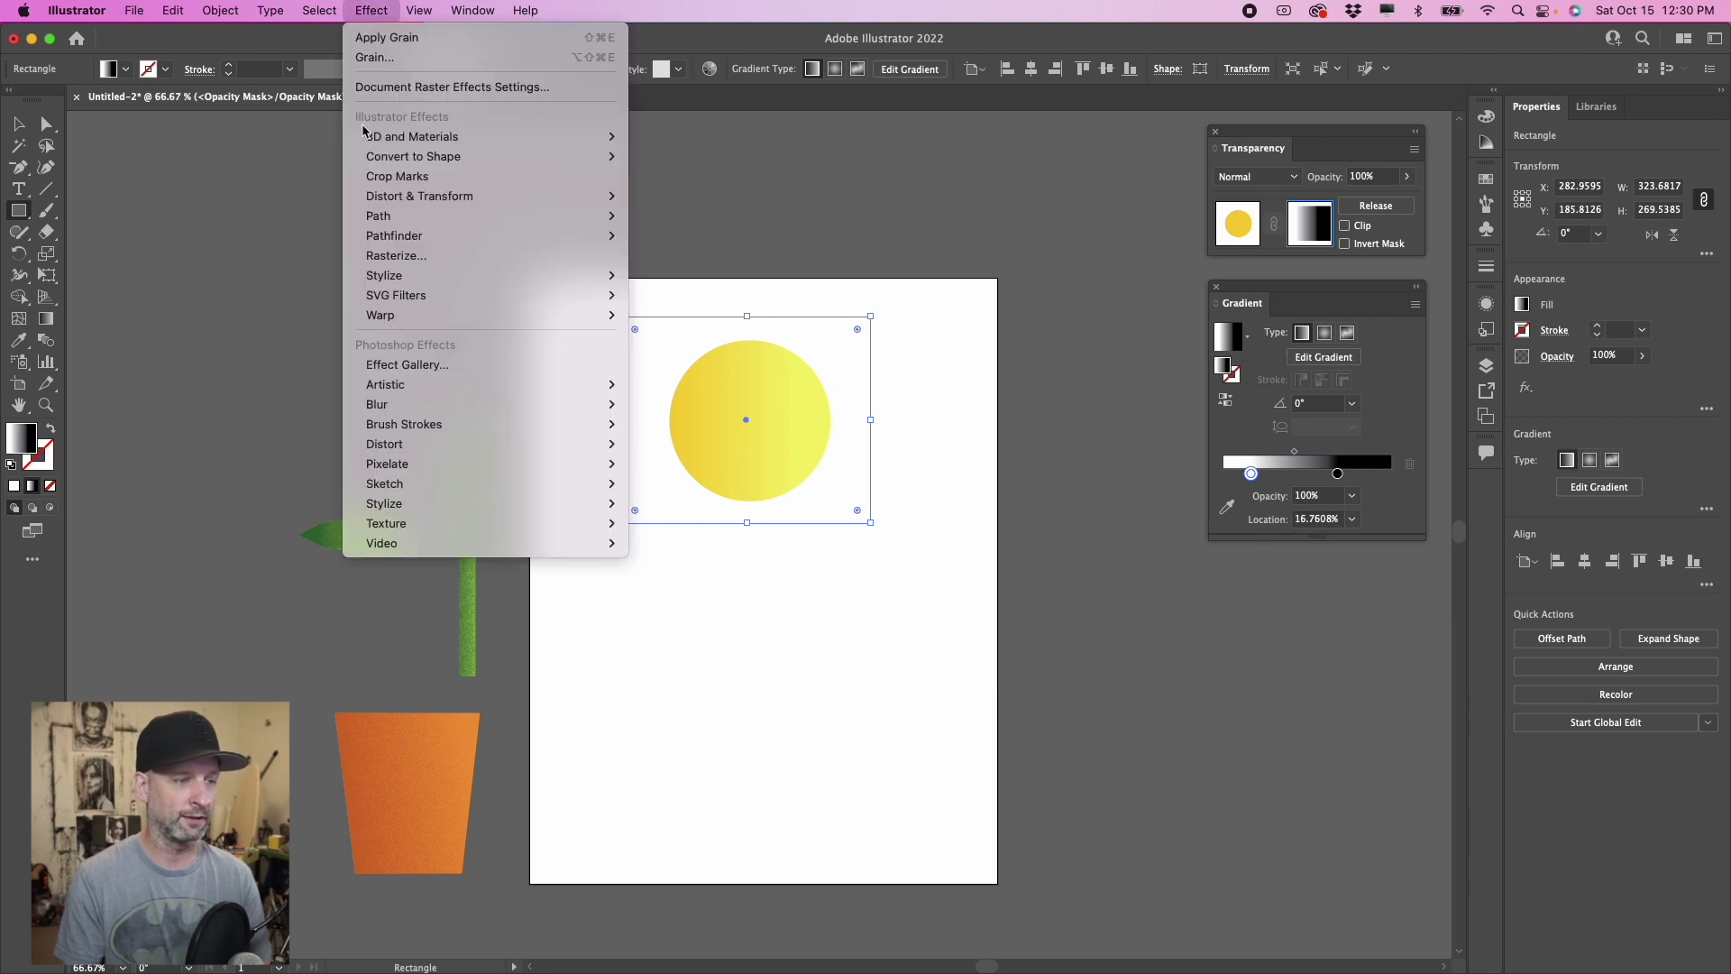
pyautogui.moveTo(505, 523)
pyautogui.click(672, 542)
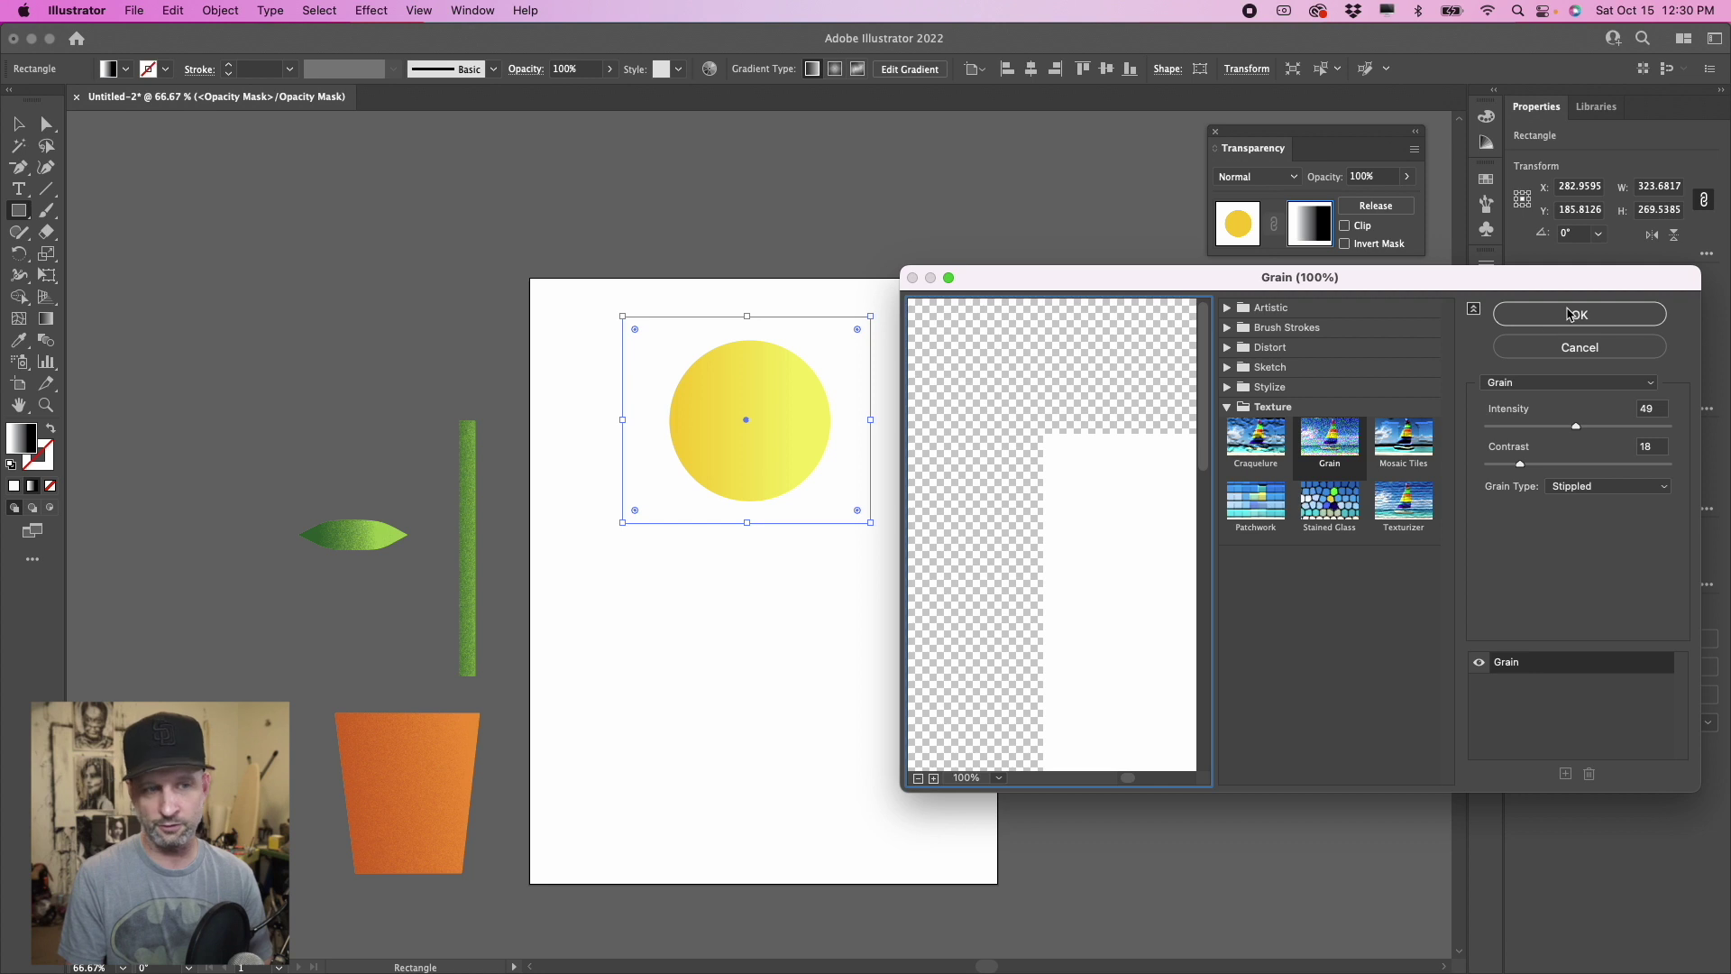
pyautogui.click(1573, 316)
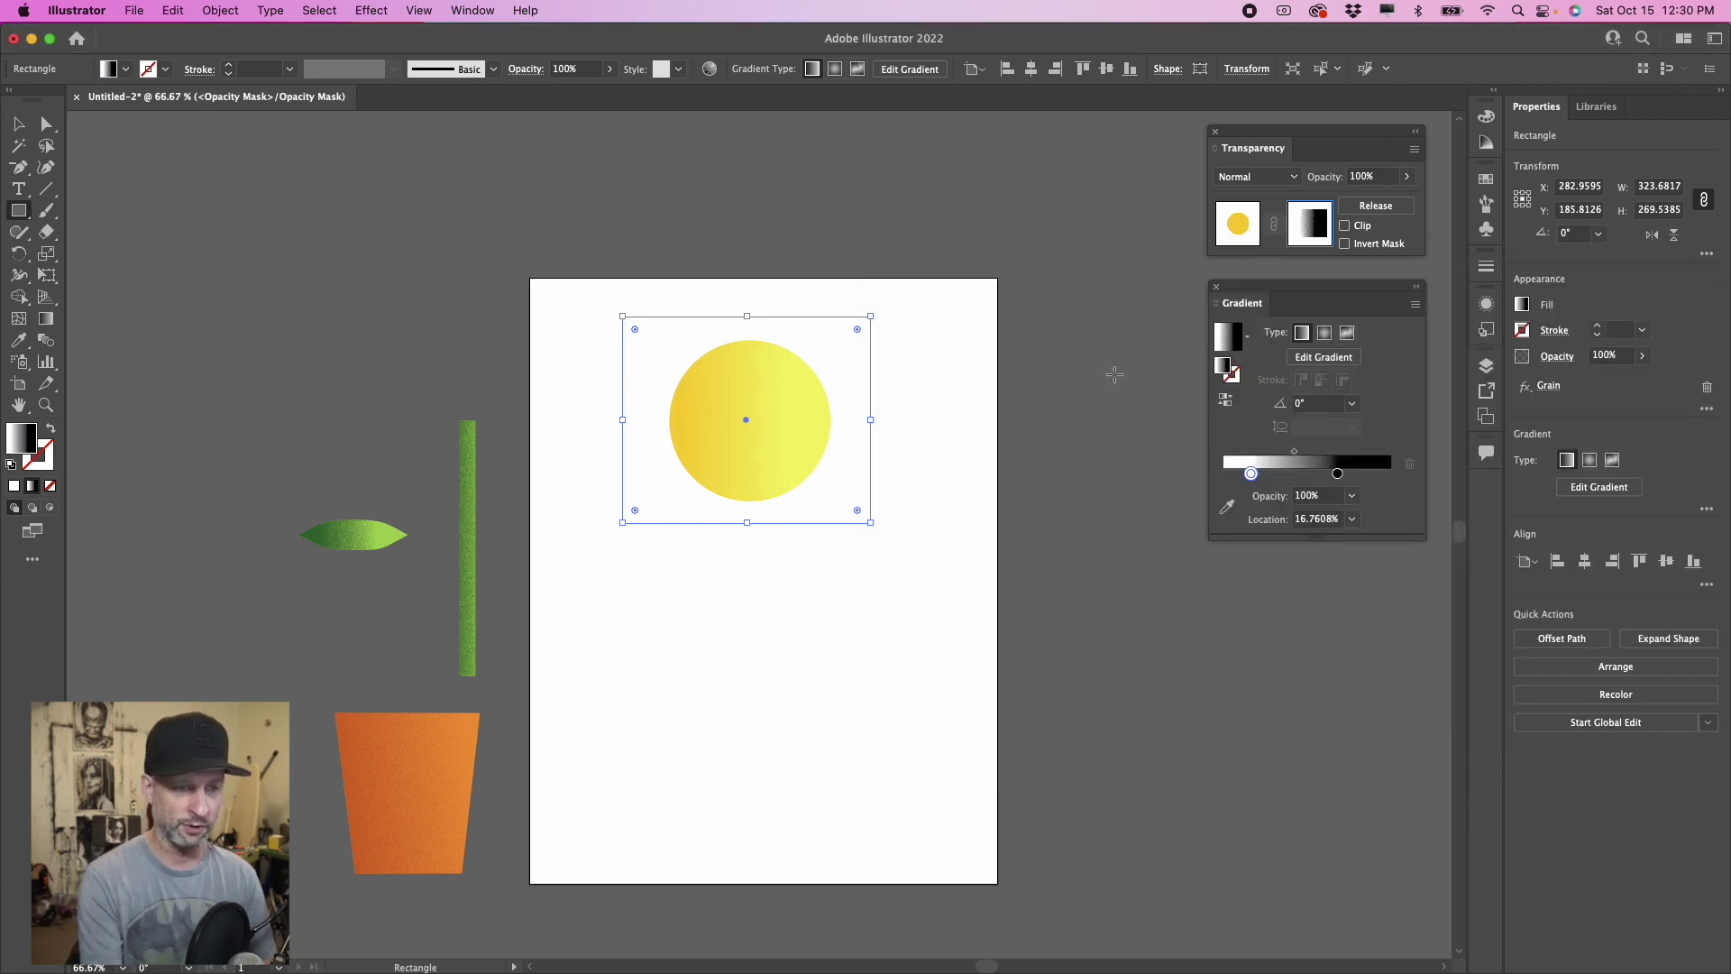
pyautogui.press('super+1')
pyautogui.press('super+equal')
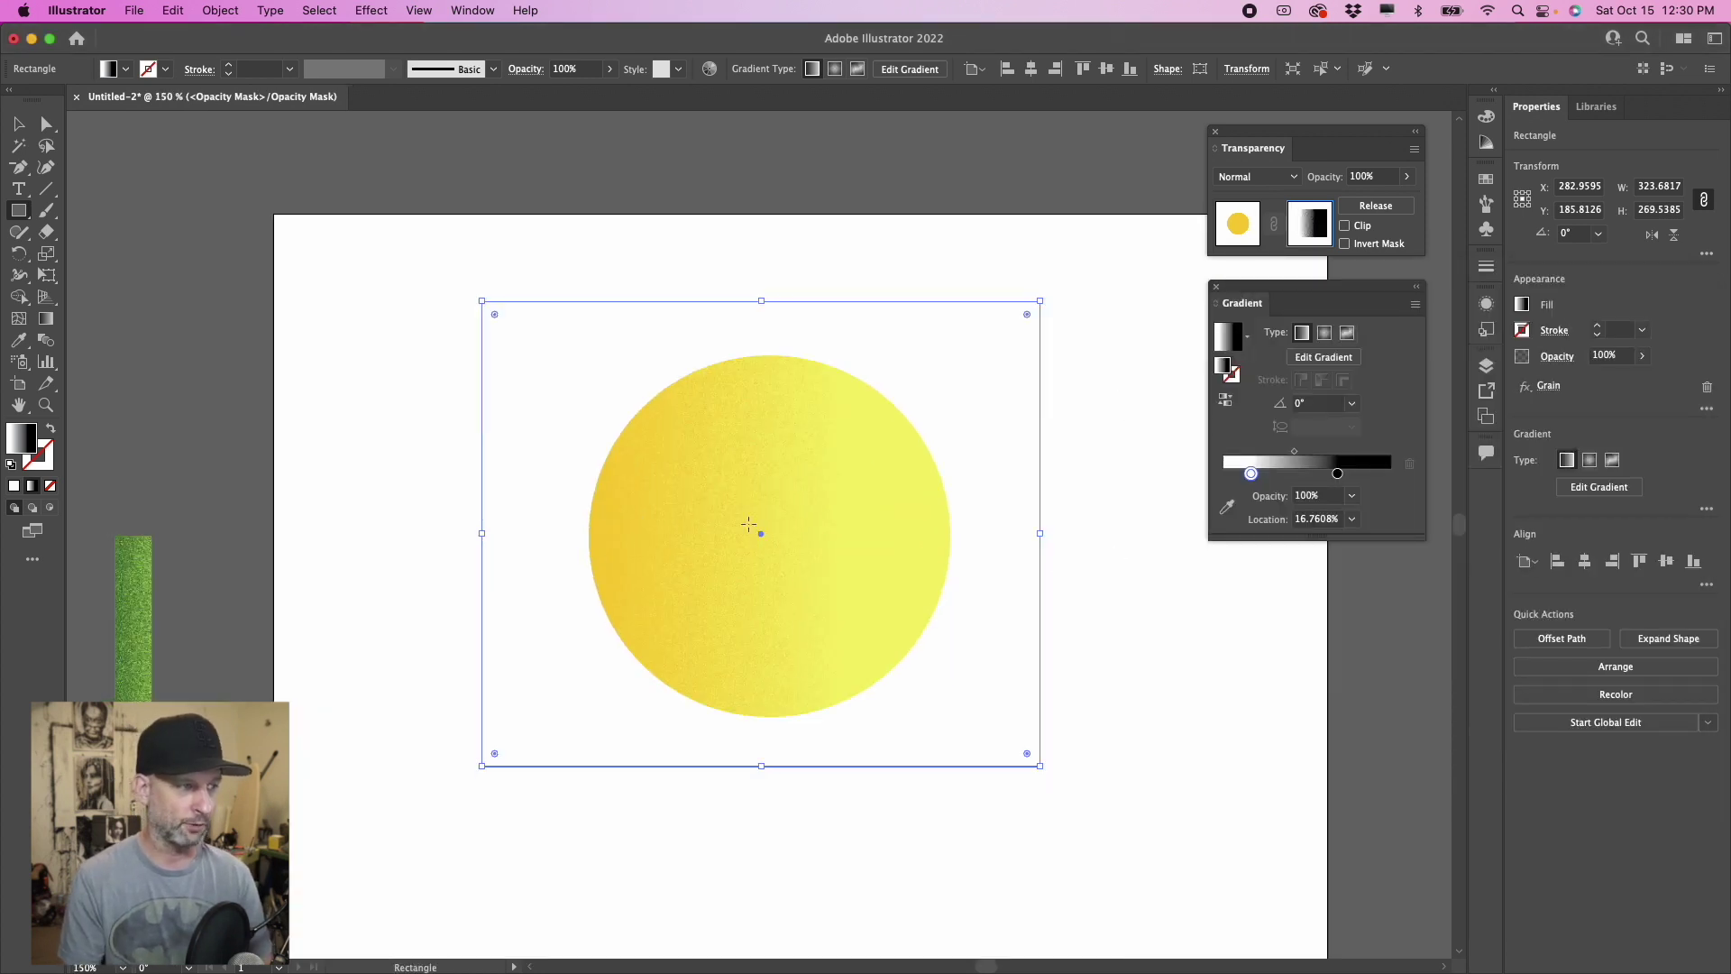
pyautogui.click(46, 318)
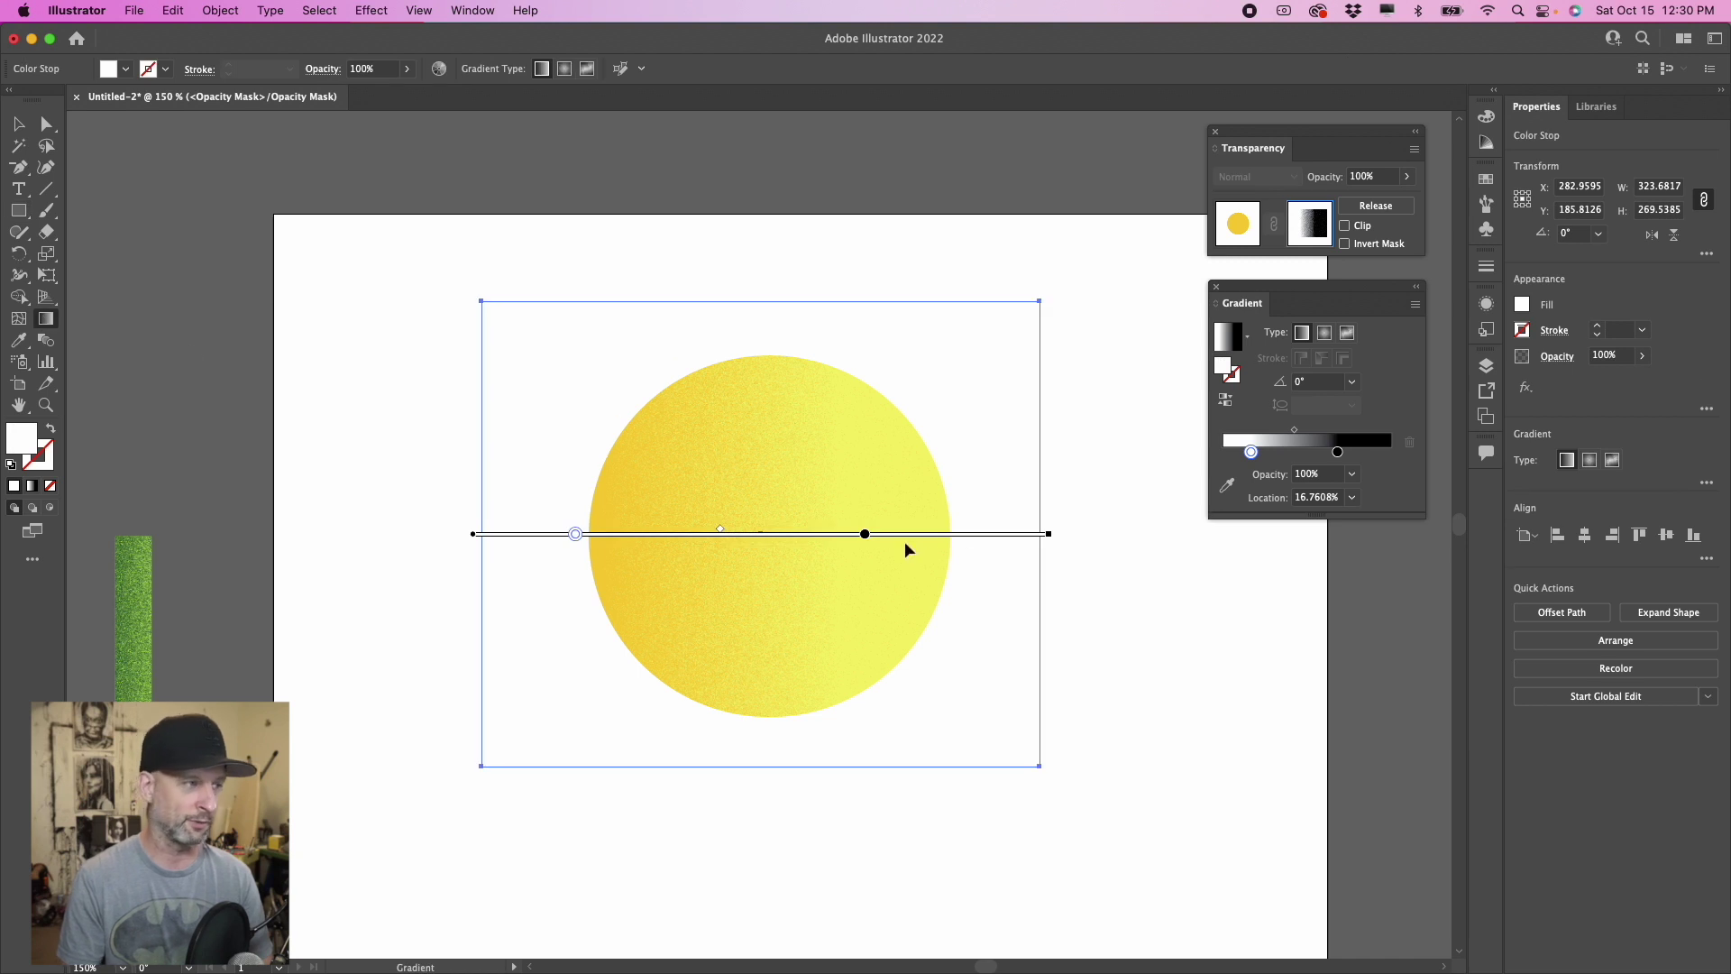
pyautogui.click(19, 125)
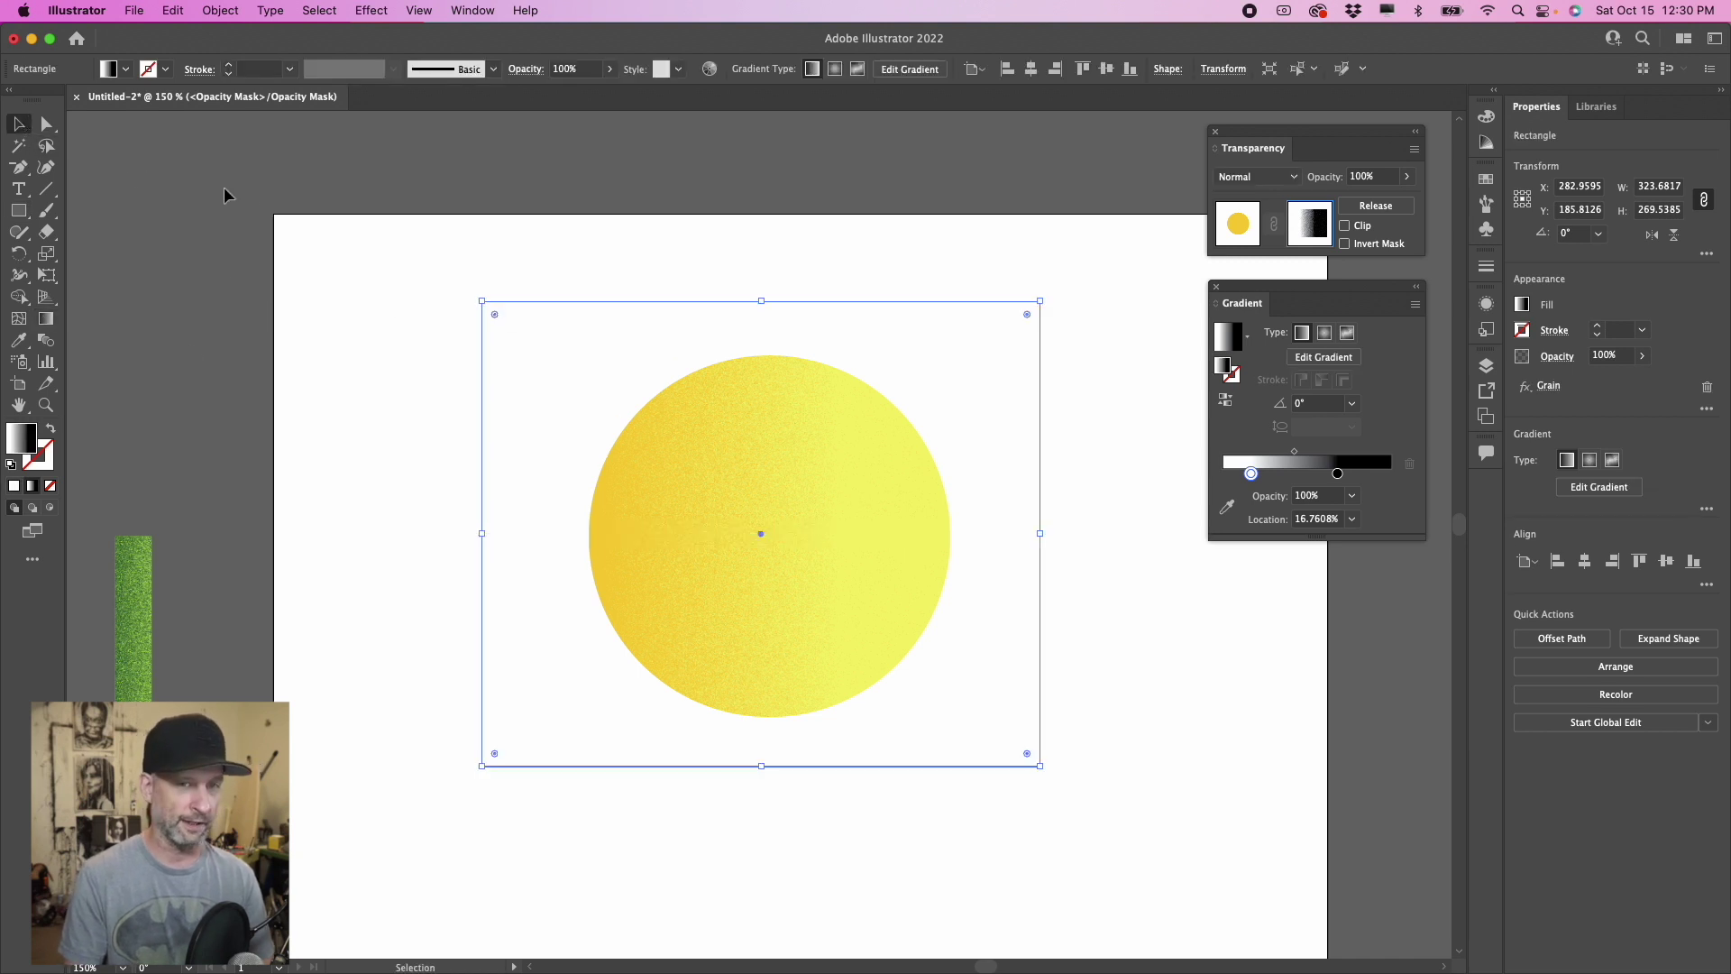
# Step: Return from the opacity mask to the artwork and group the yellow circle with its grainy shading copy
pyautogui.click(1241, 217)
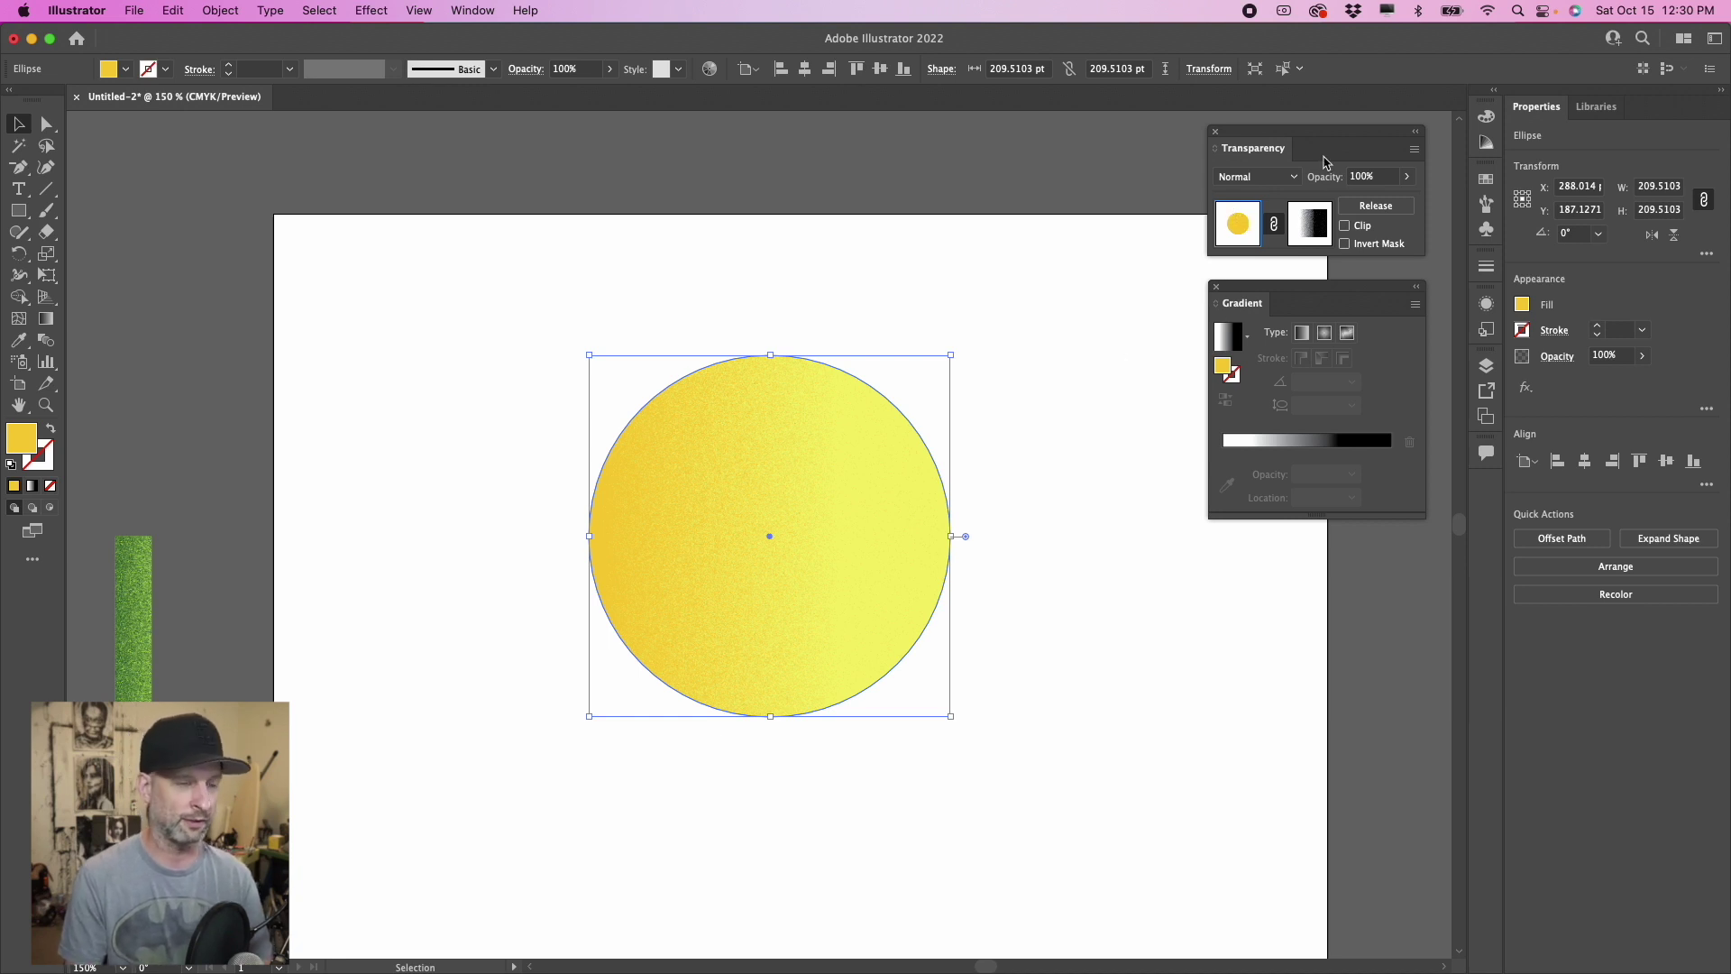
pyautogui.moveTo(401, 301); pyautogui.dragTo(1064, 764)
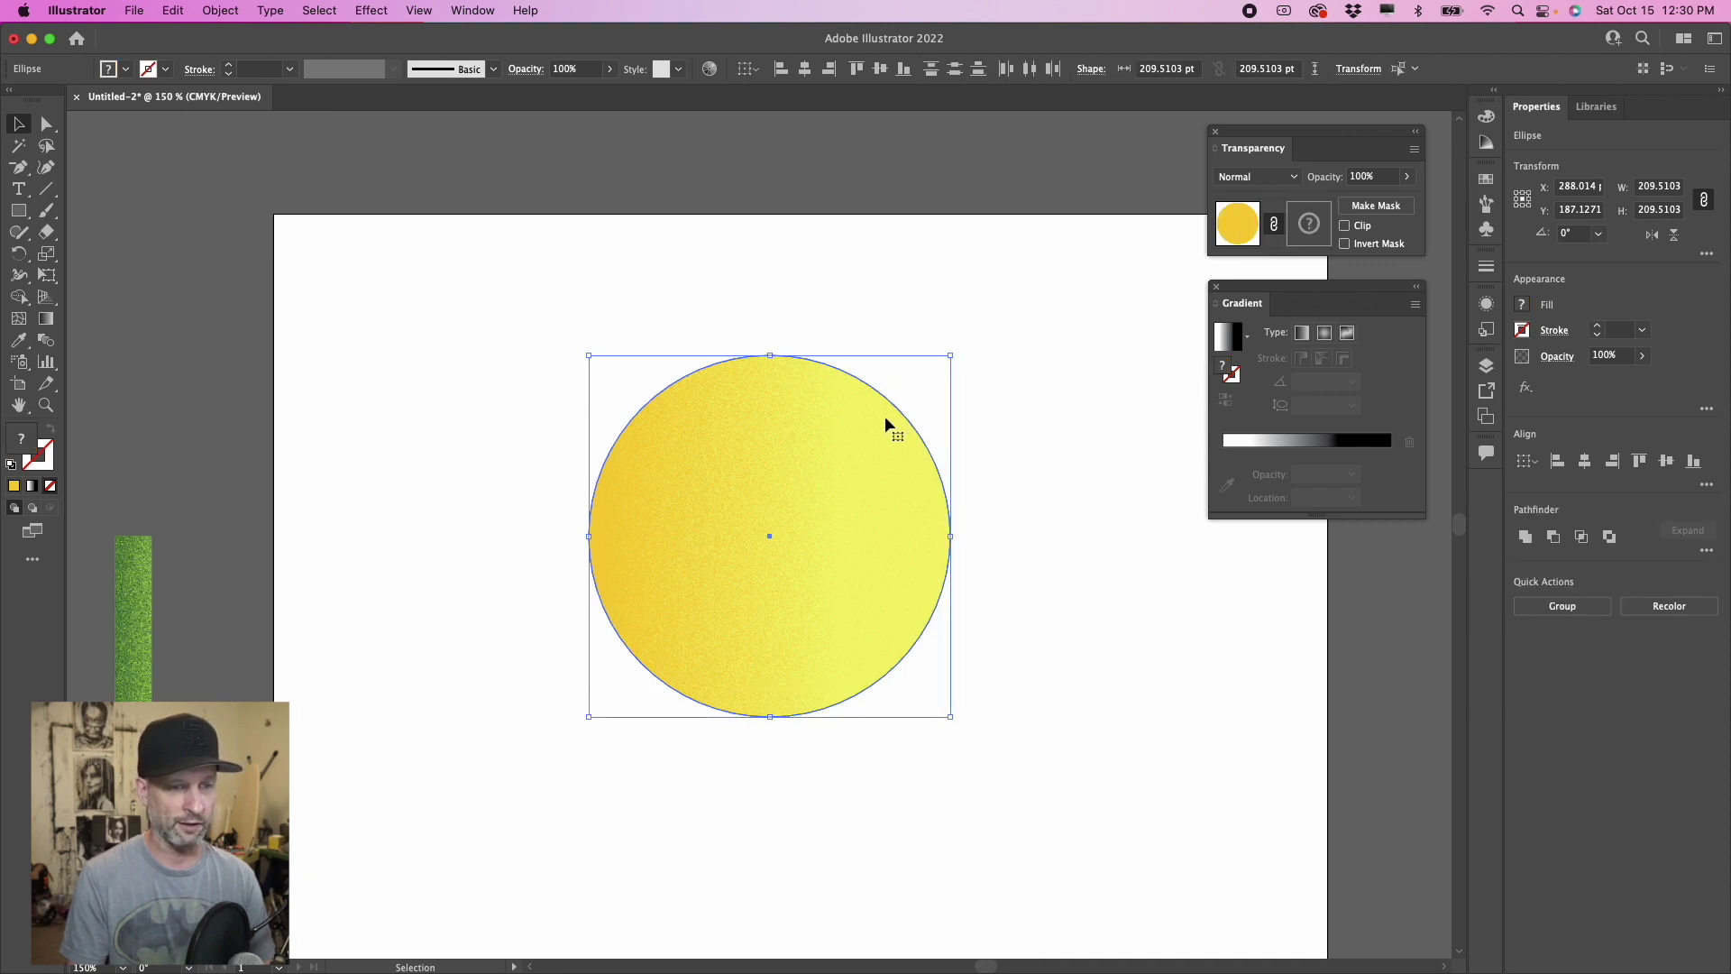
pyautogui.rightClick(802, 399)
pyautogui.click(839, 619)
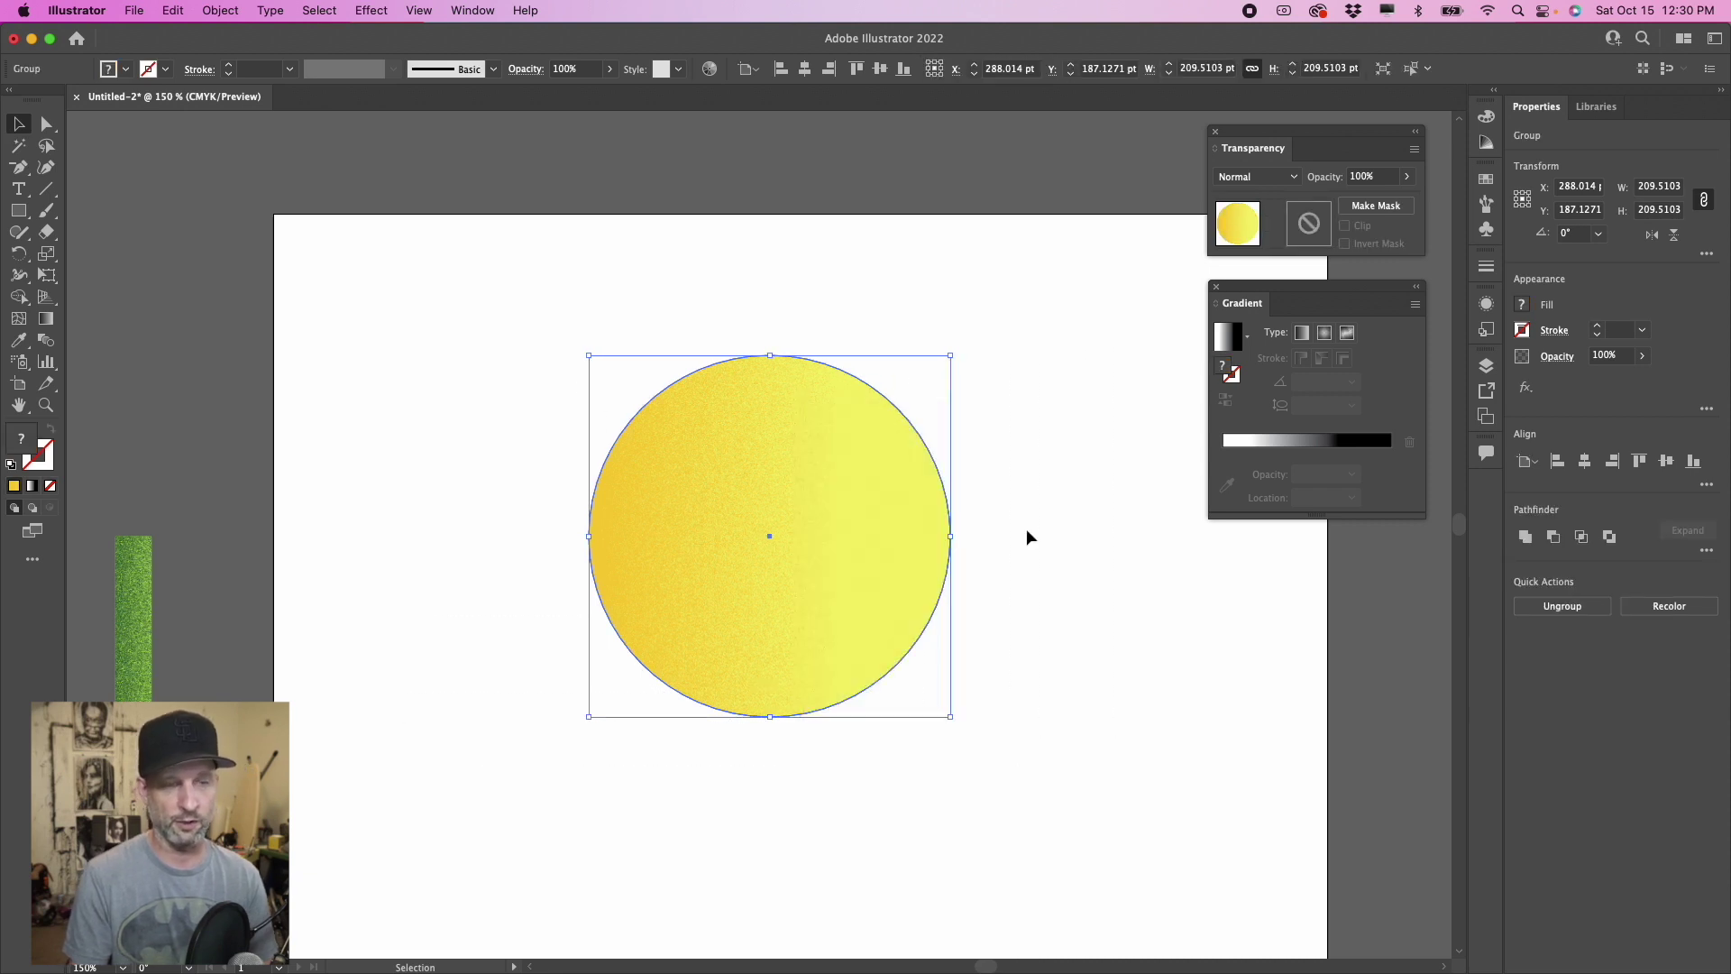
# Step: Move the grouped circle off the artboard, above the stem and leaf
pyautogui.press('super+minus')
pyautogui.press('super+minus')
pyautogui.press('super+minus')
pyautogui.moveTo(802, 524); pyautogui.dragTo(535, 436)
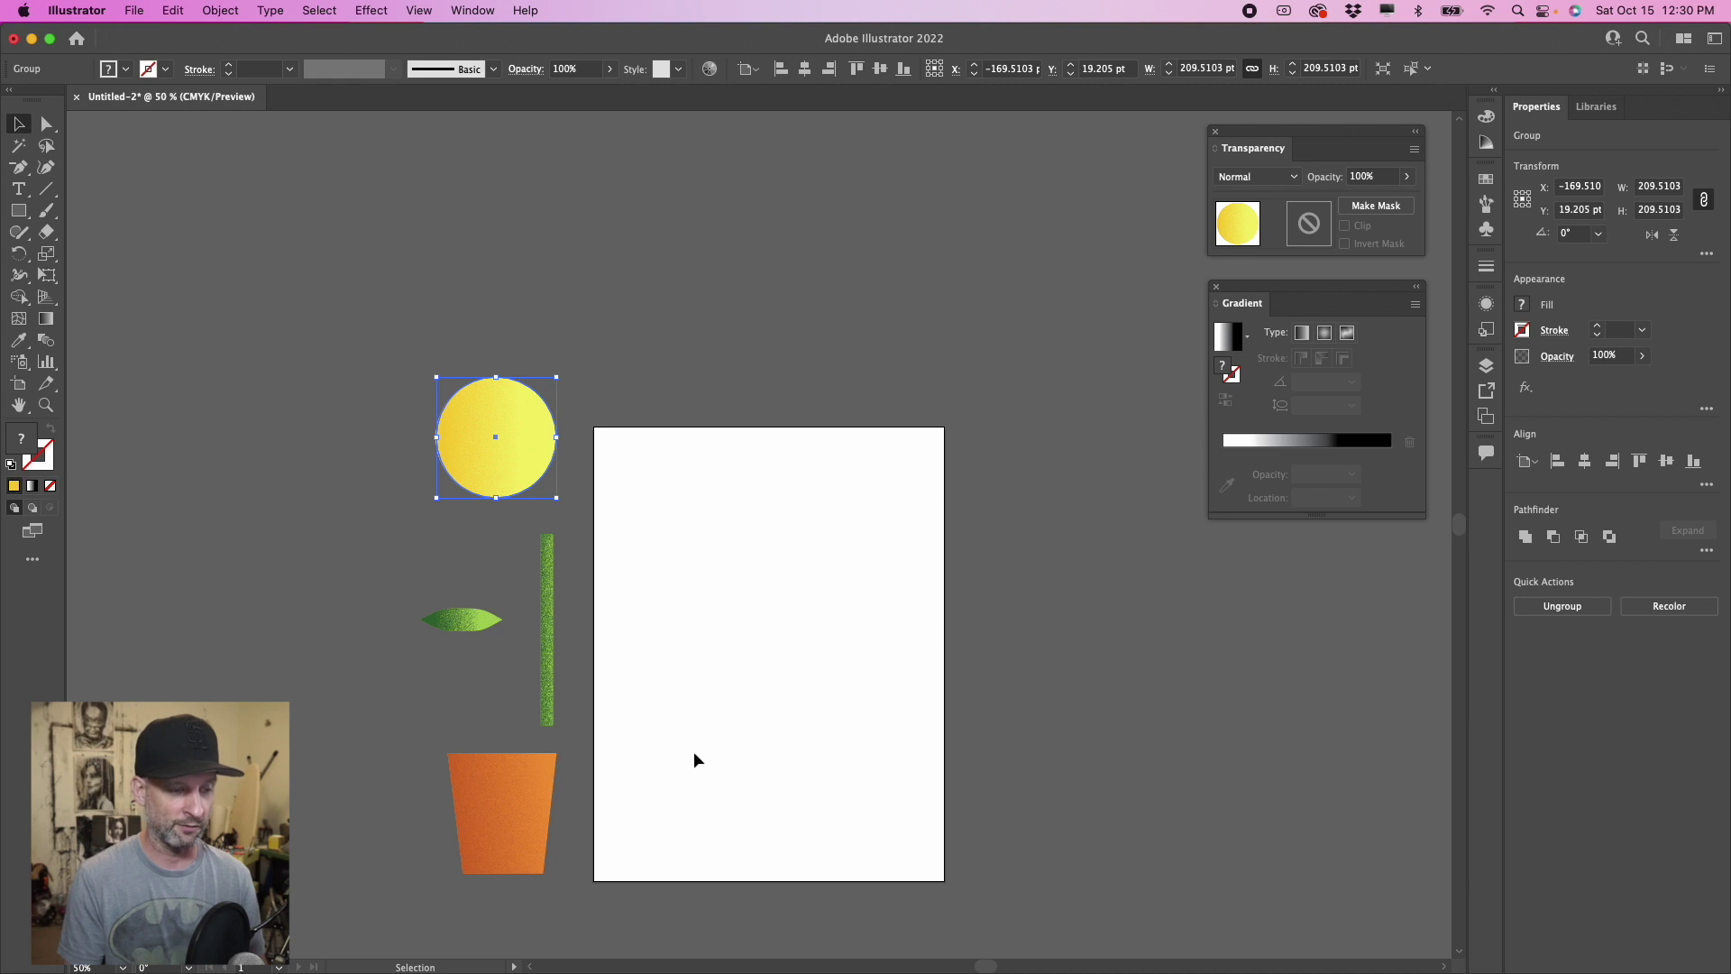
# Step: Place the orange pot on the artboard, horizontally centred near its lower edge
pyautogui.moveTo(503, 816); pyautogui.dragTo(776, 772)
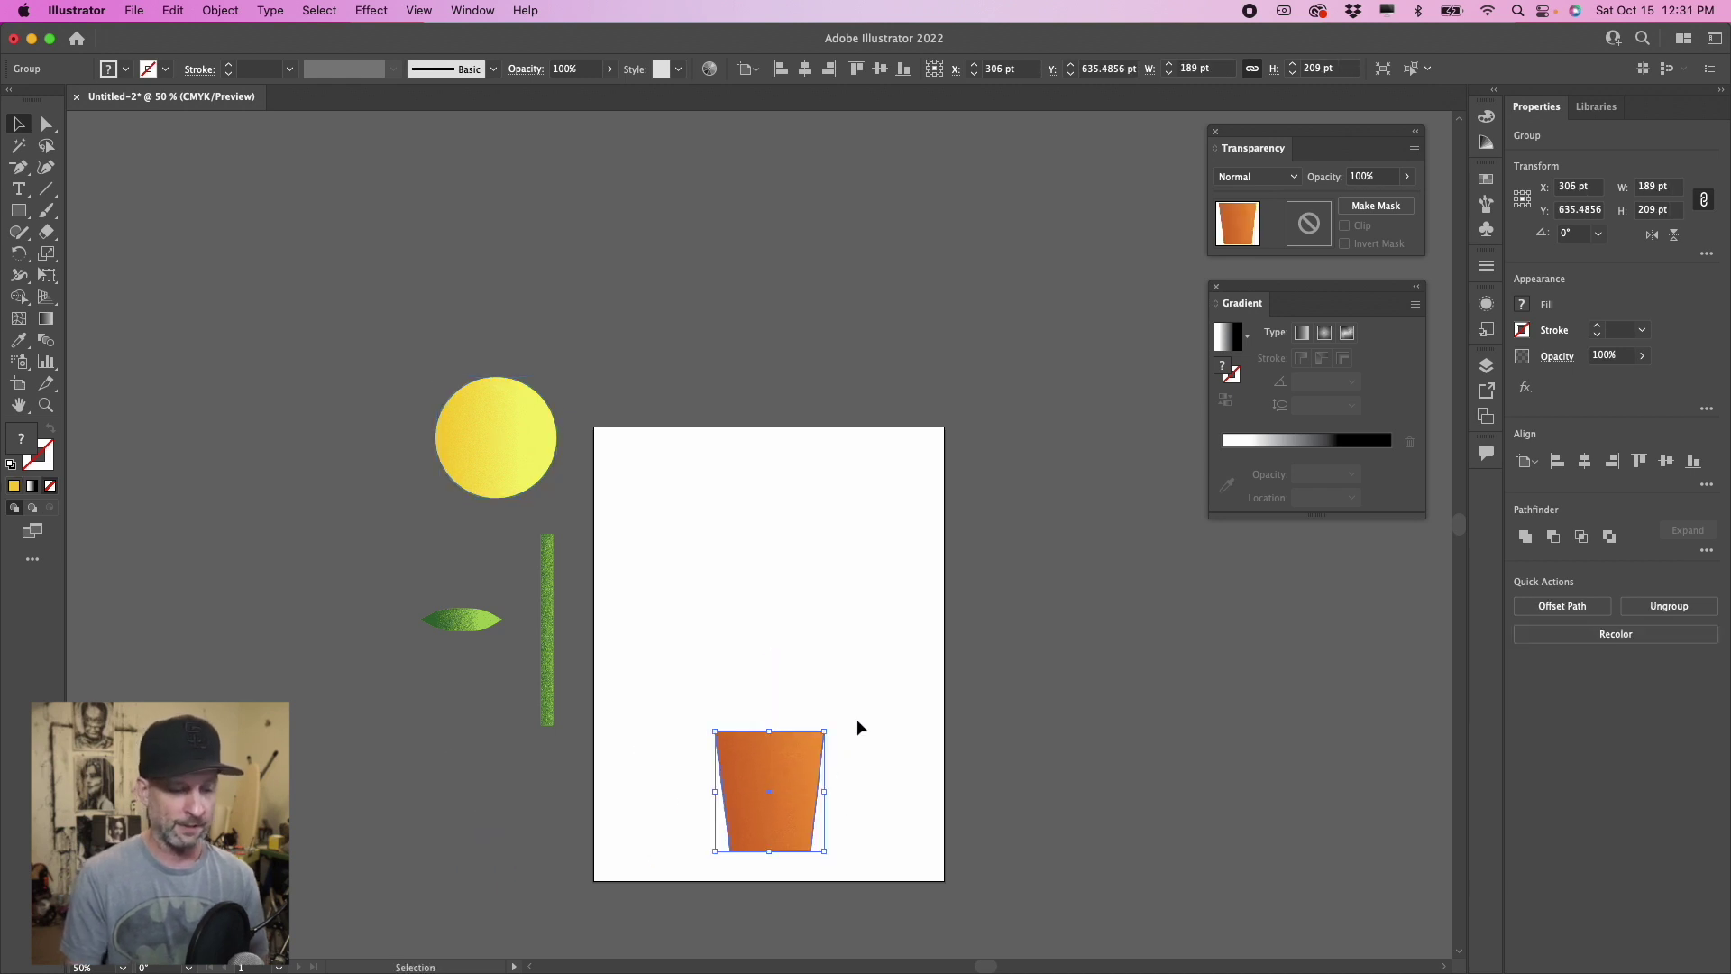
pyautogui.press('super+equal')
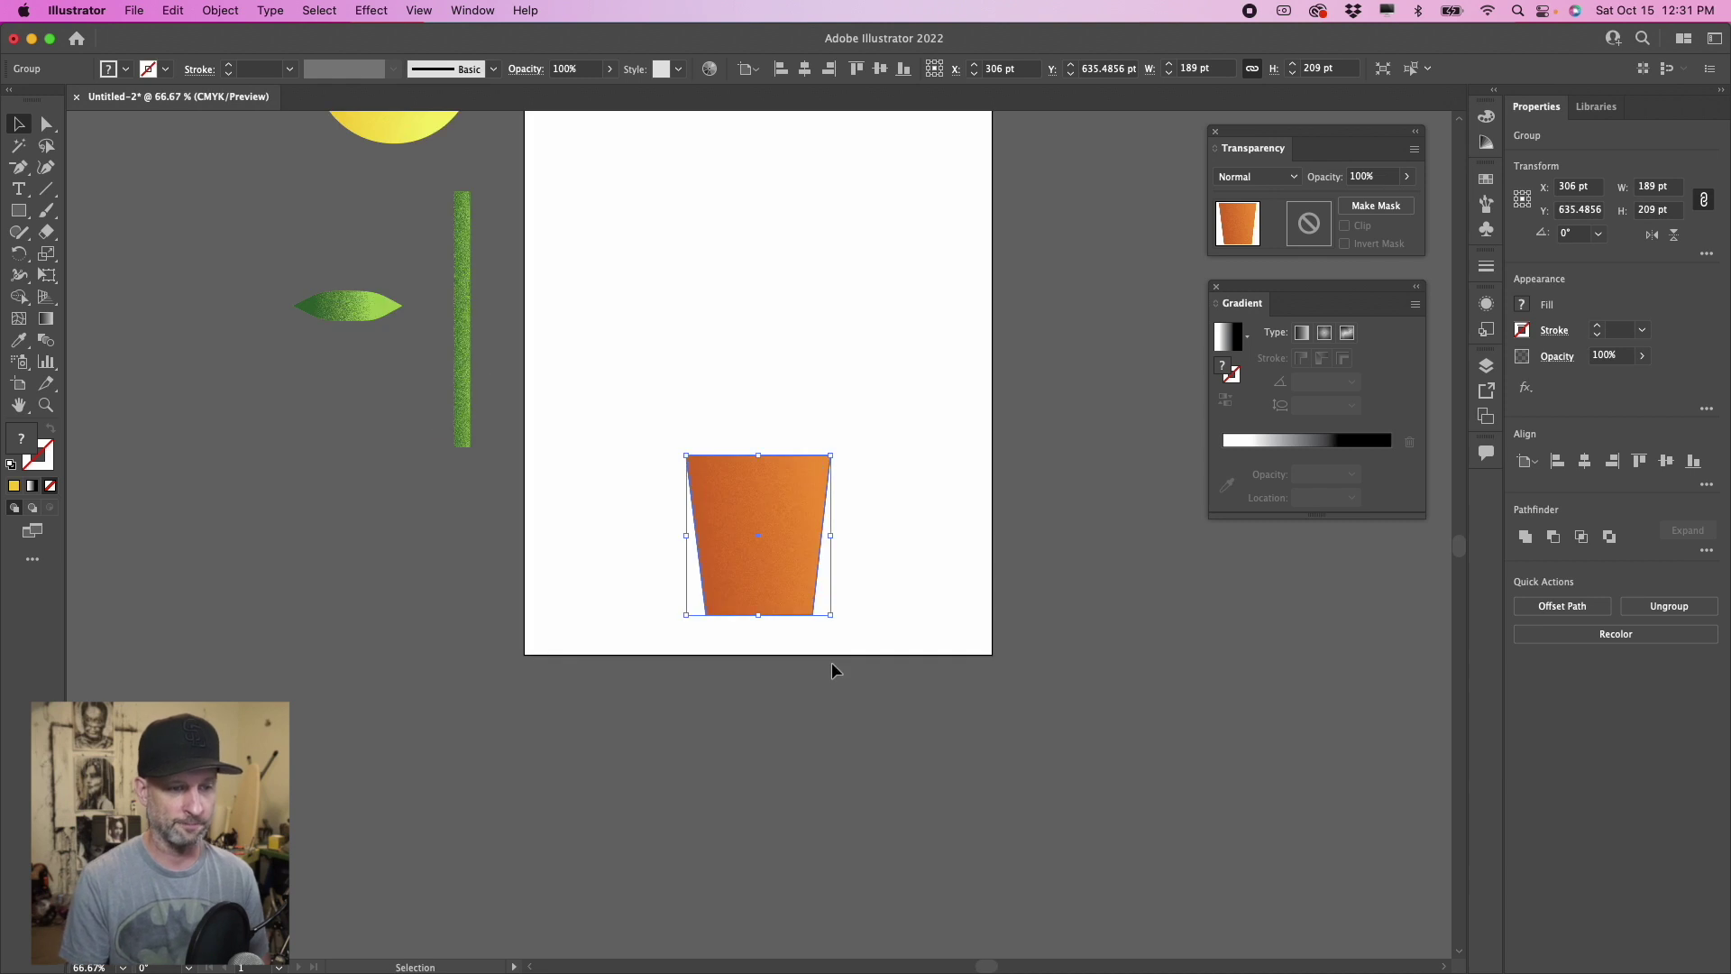
pyautogui.scroll(5, 888, 603)
pyautogui.scroll(-5, 887, 602)
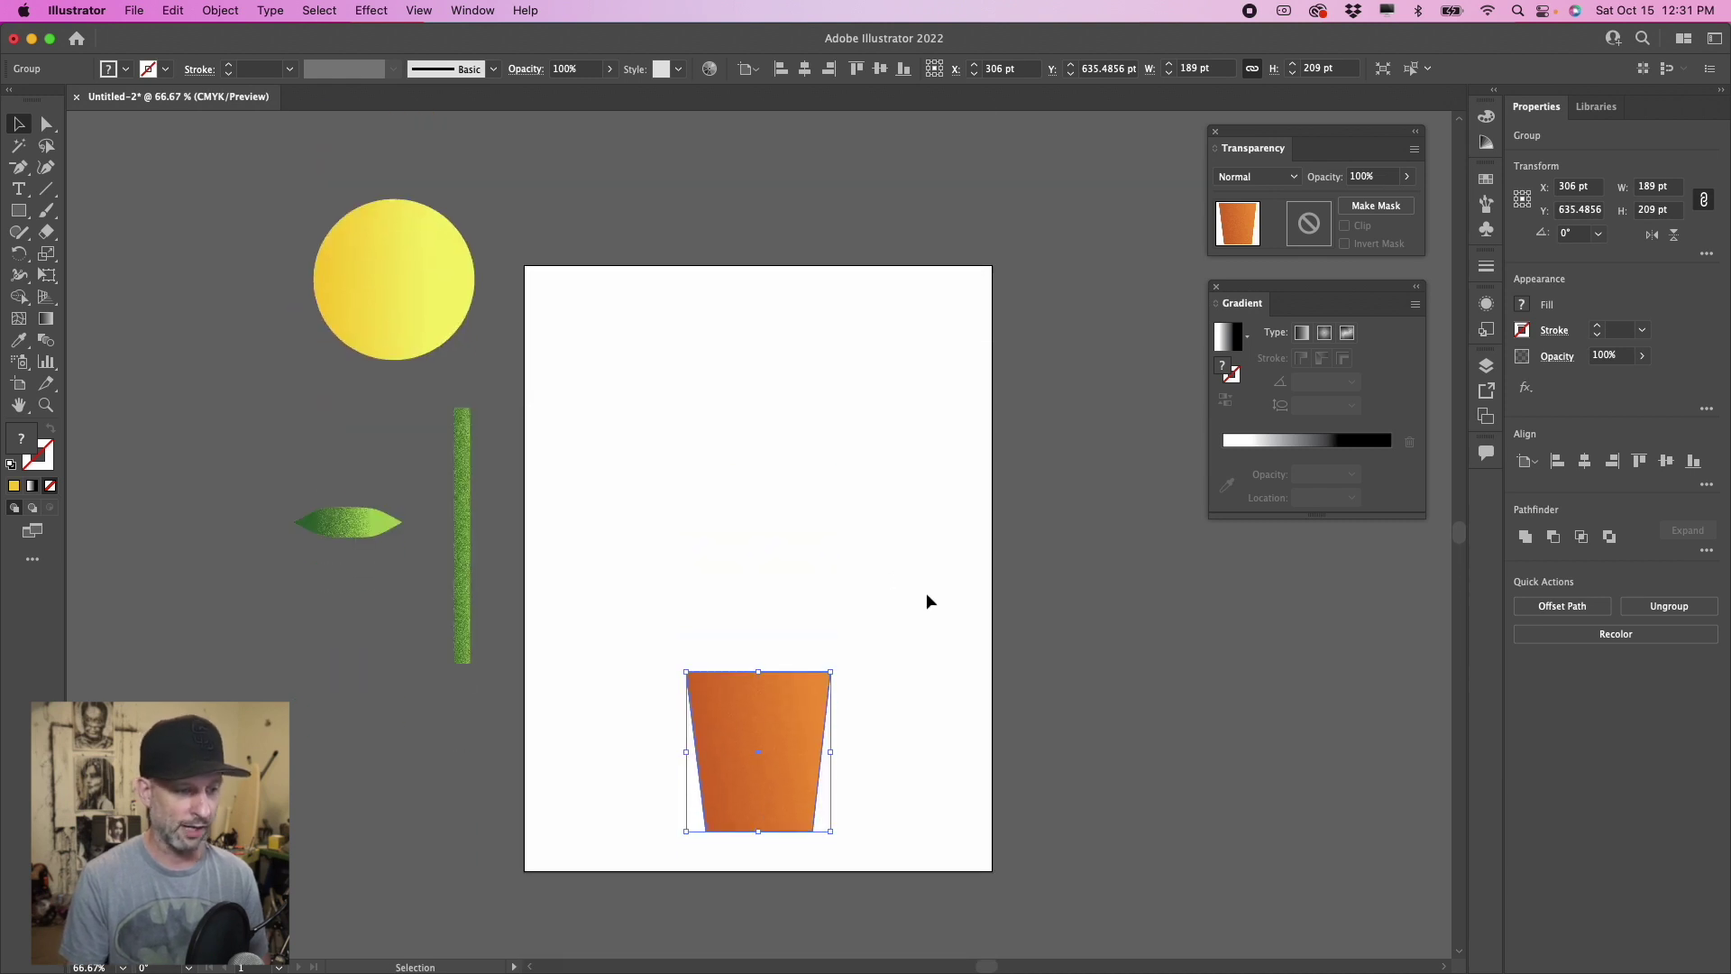
# Step: Centre the stem over the pot, send it to the back and lower it slightly behind the pot
pyautogui.moveTo(468, 609); pyautogui.dragTo(768, 642)
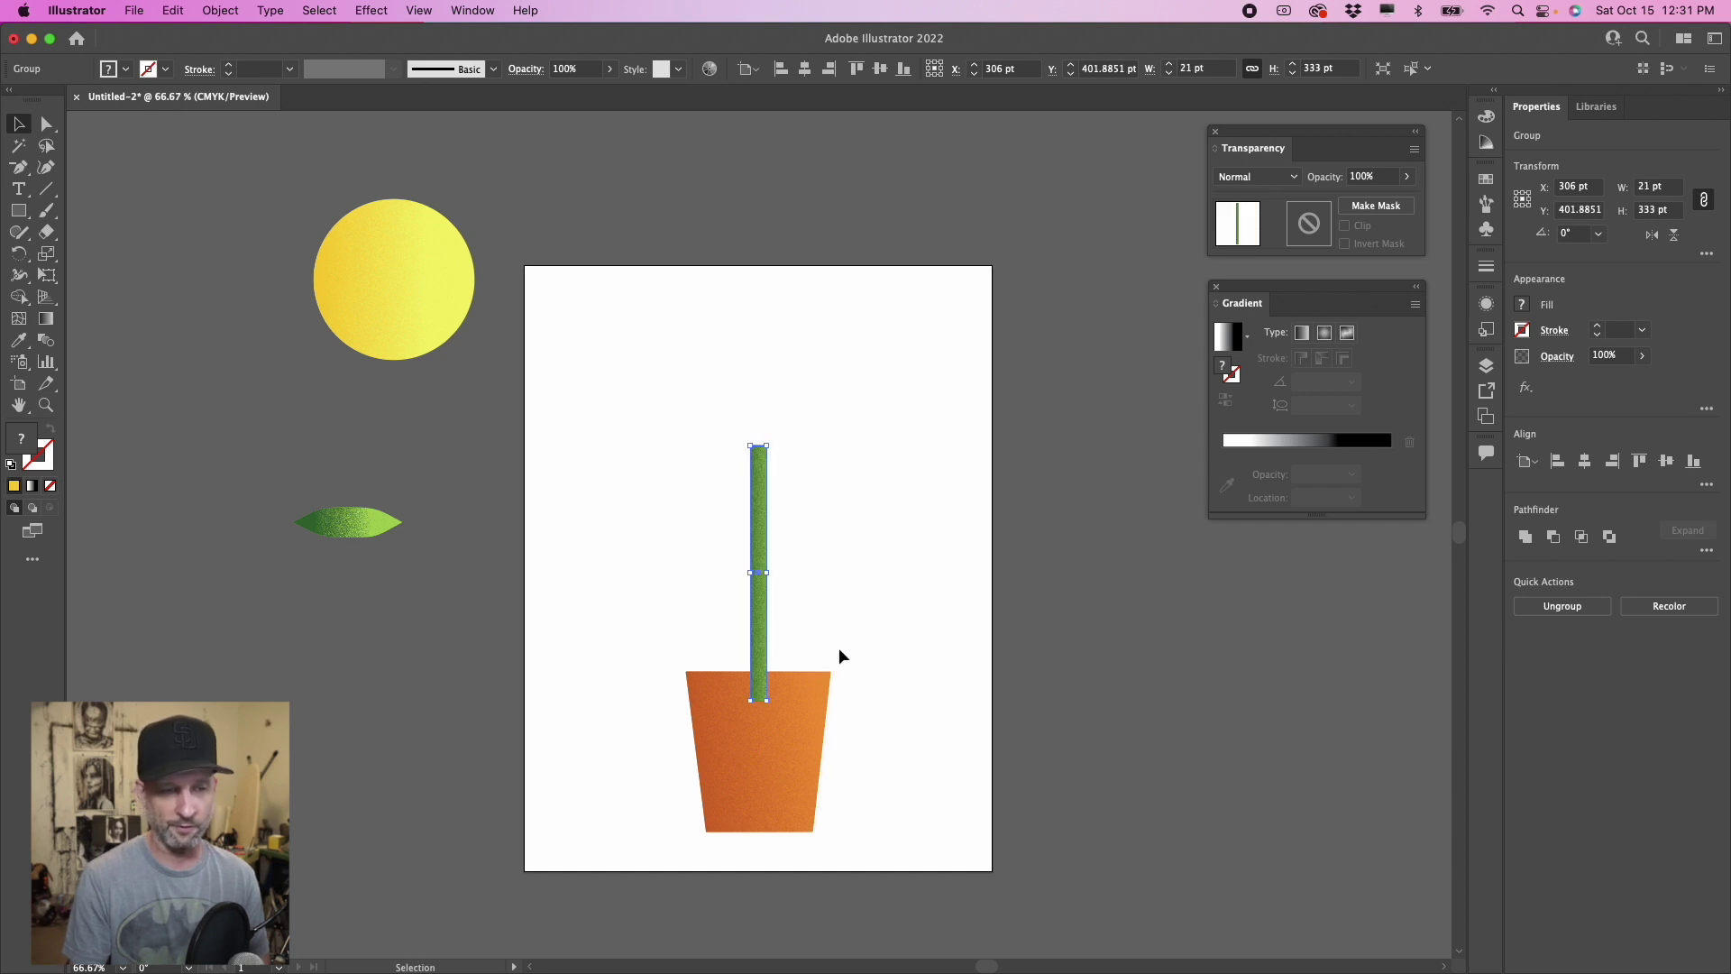
pyautogui.rightClick(763, 534)
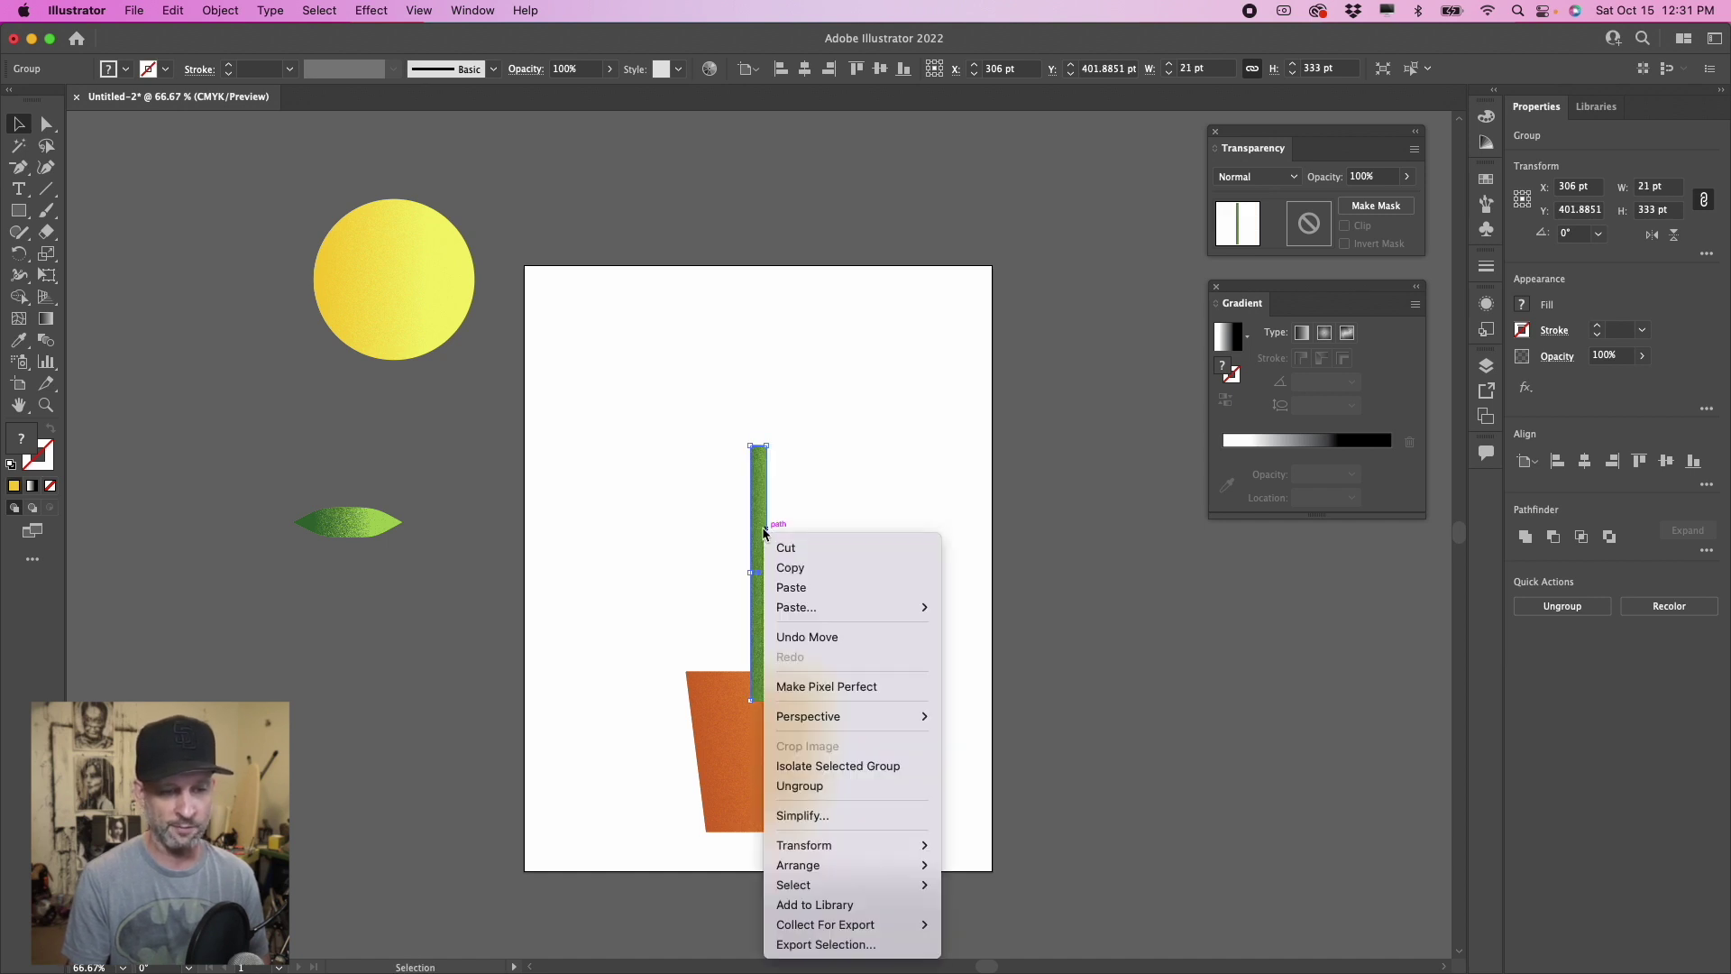
pyautogui.moveTo(891, 874)
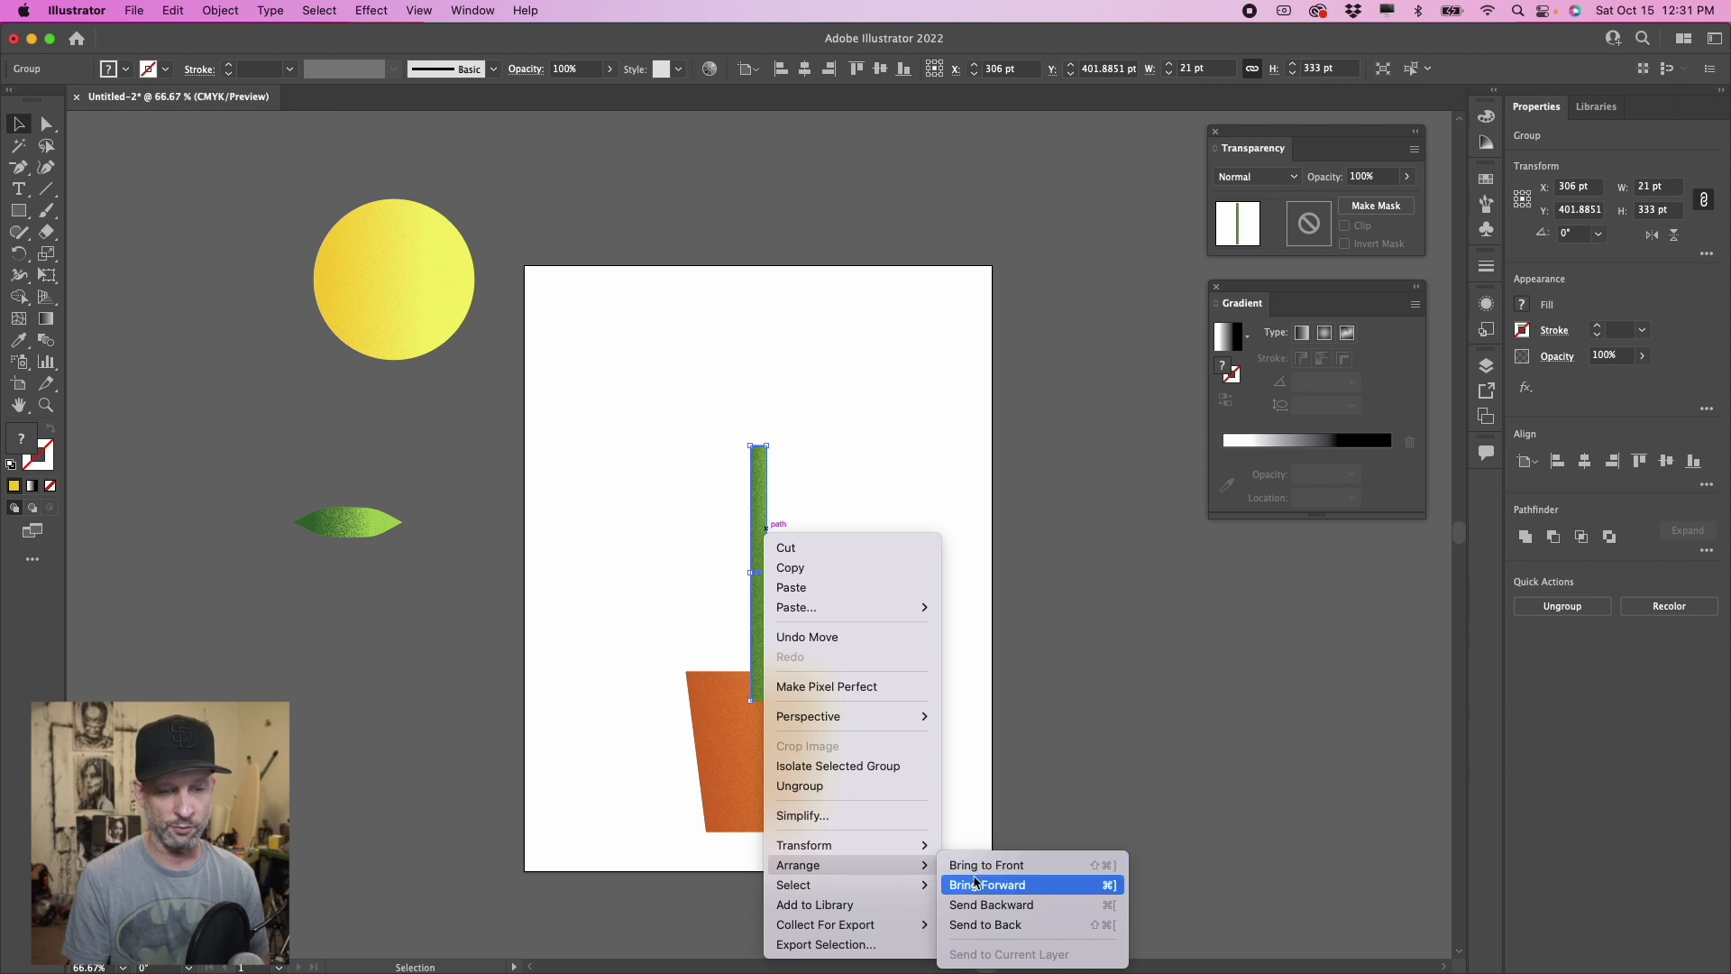
pyautogui.click(1014, 927)
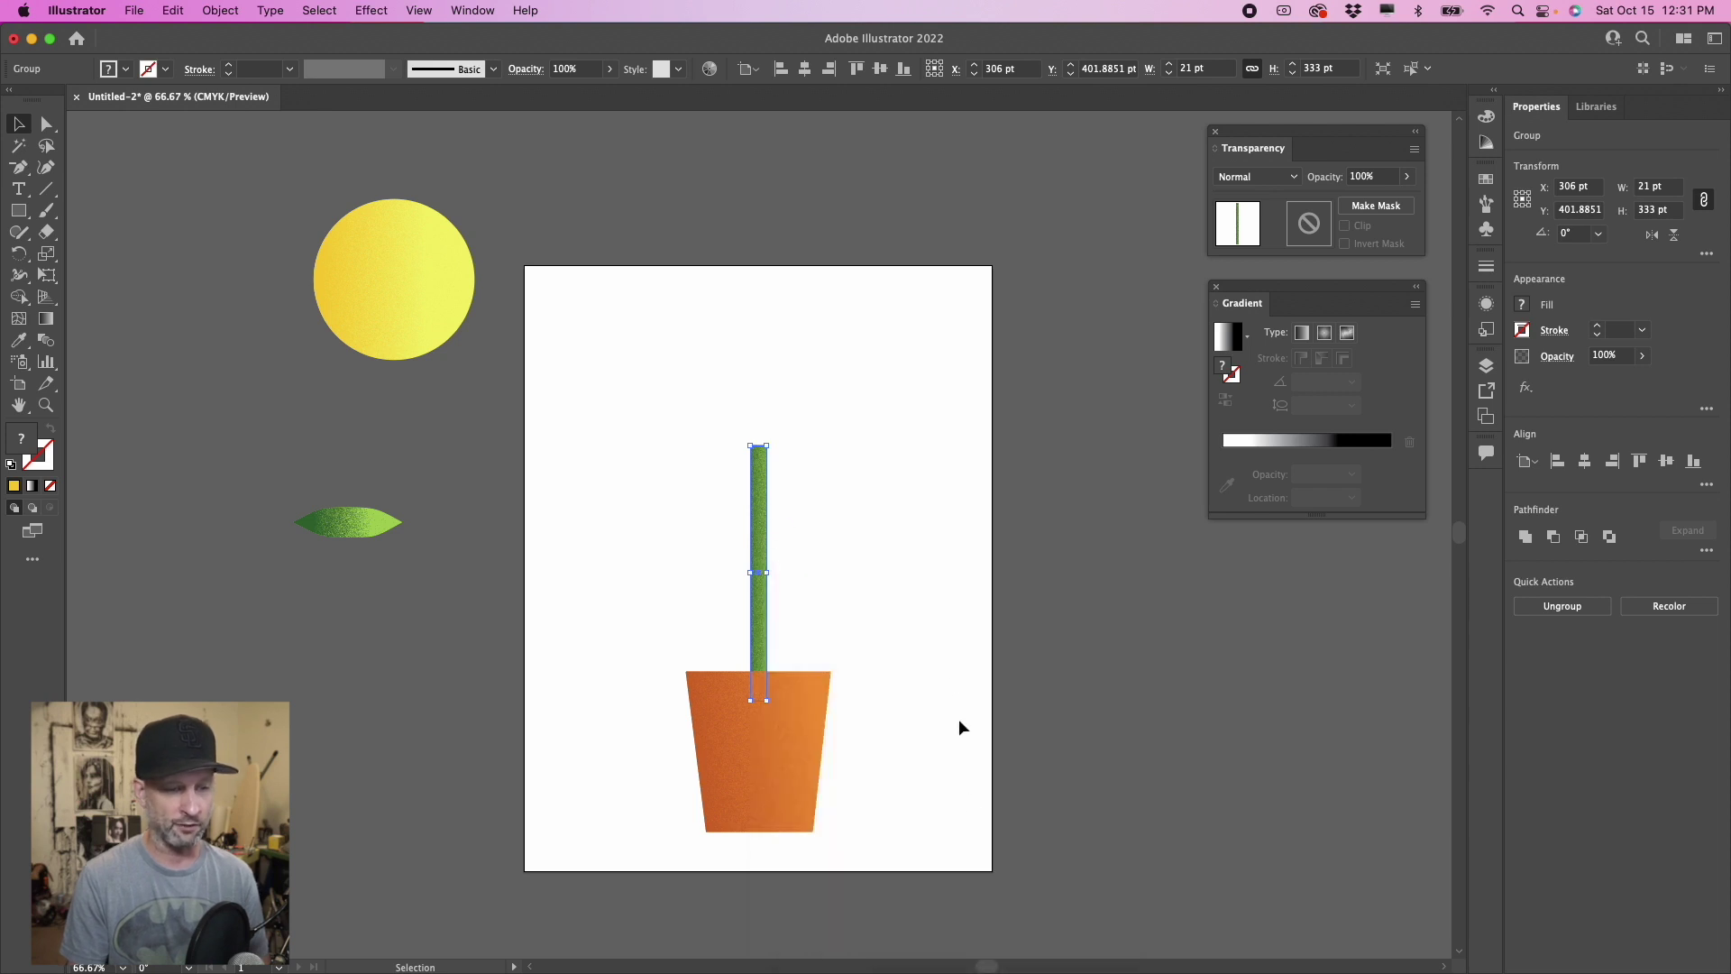
pyautogui.moveTo(754, 527); pyautogui.dragTo(754, 558)
# Step: Place the leaf to the right of the stem and attach a copy rotated about 137° to the stem's left side
pyautogui.moveTo(348, 520); pyautogui.dragTo(842, 541)
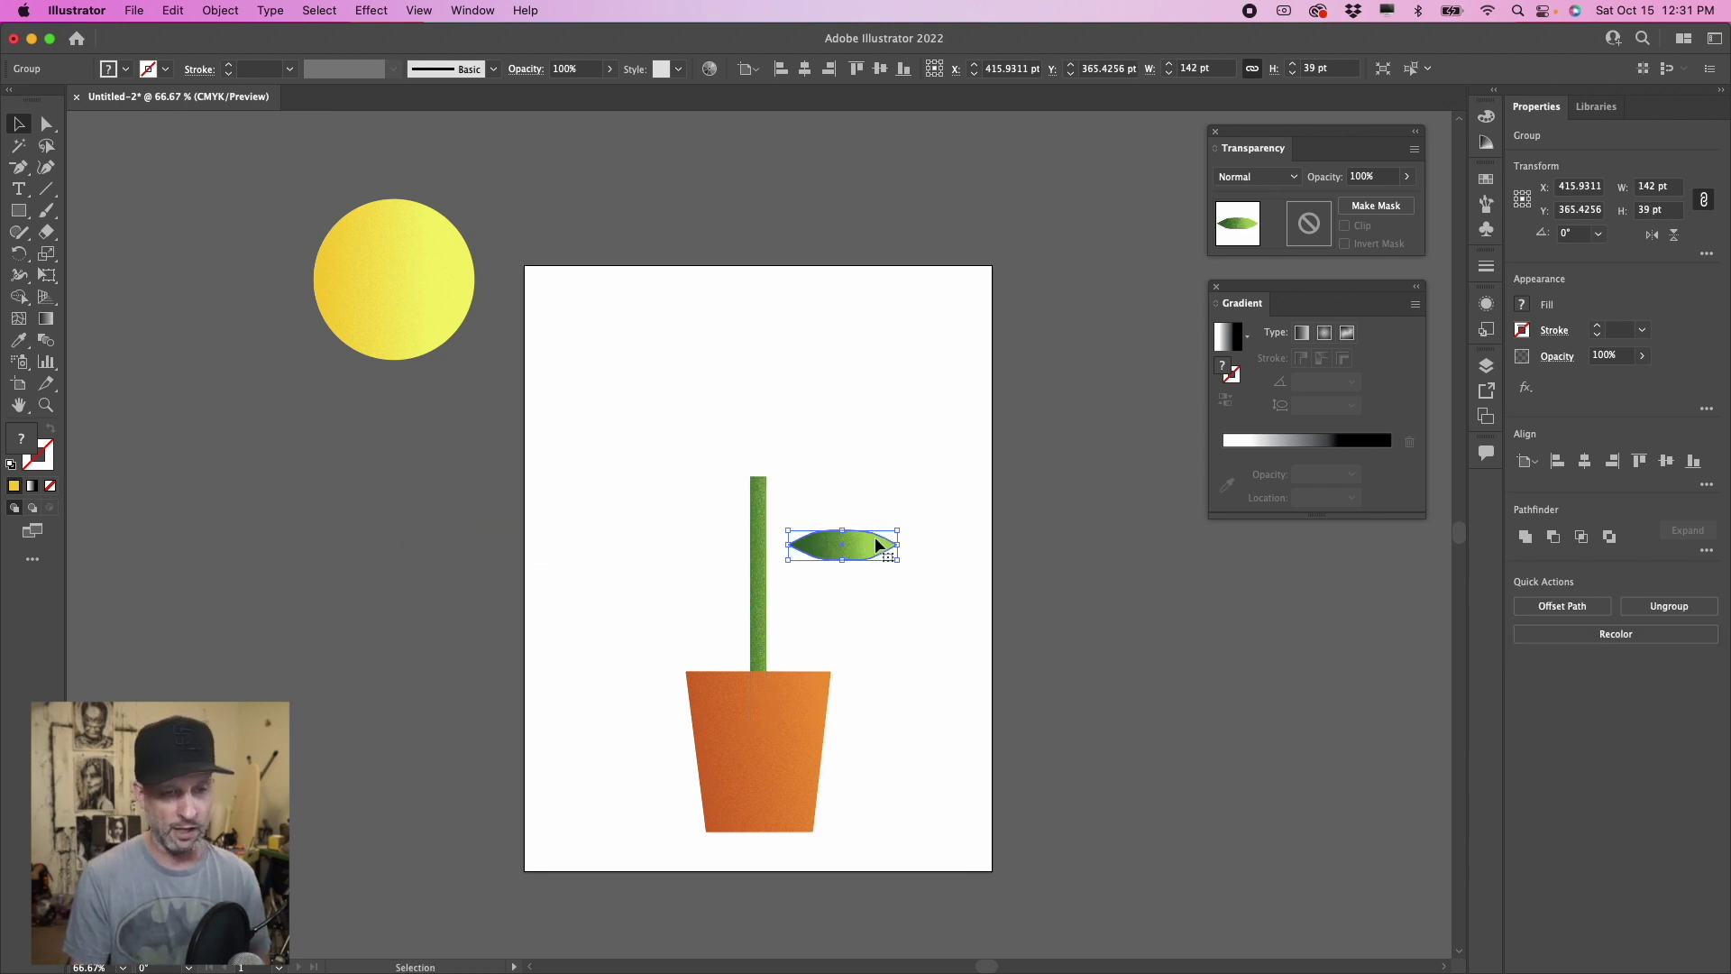
pyautogui.moveTo(873, 545); pyautogui.dragTo(560, 515)
pyautogui.moveTo(679, 578); pyautogui.dragTo(730, 598)
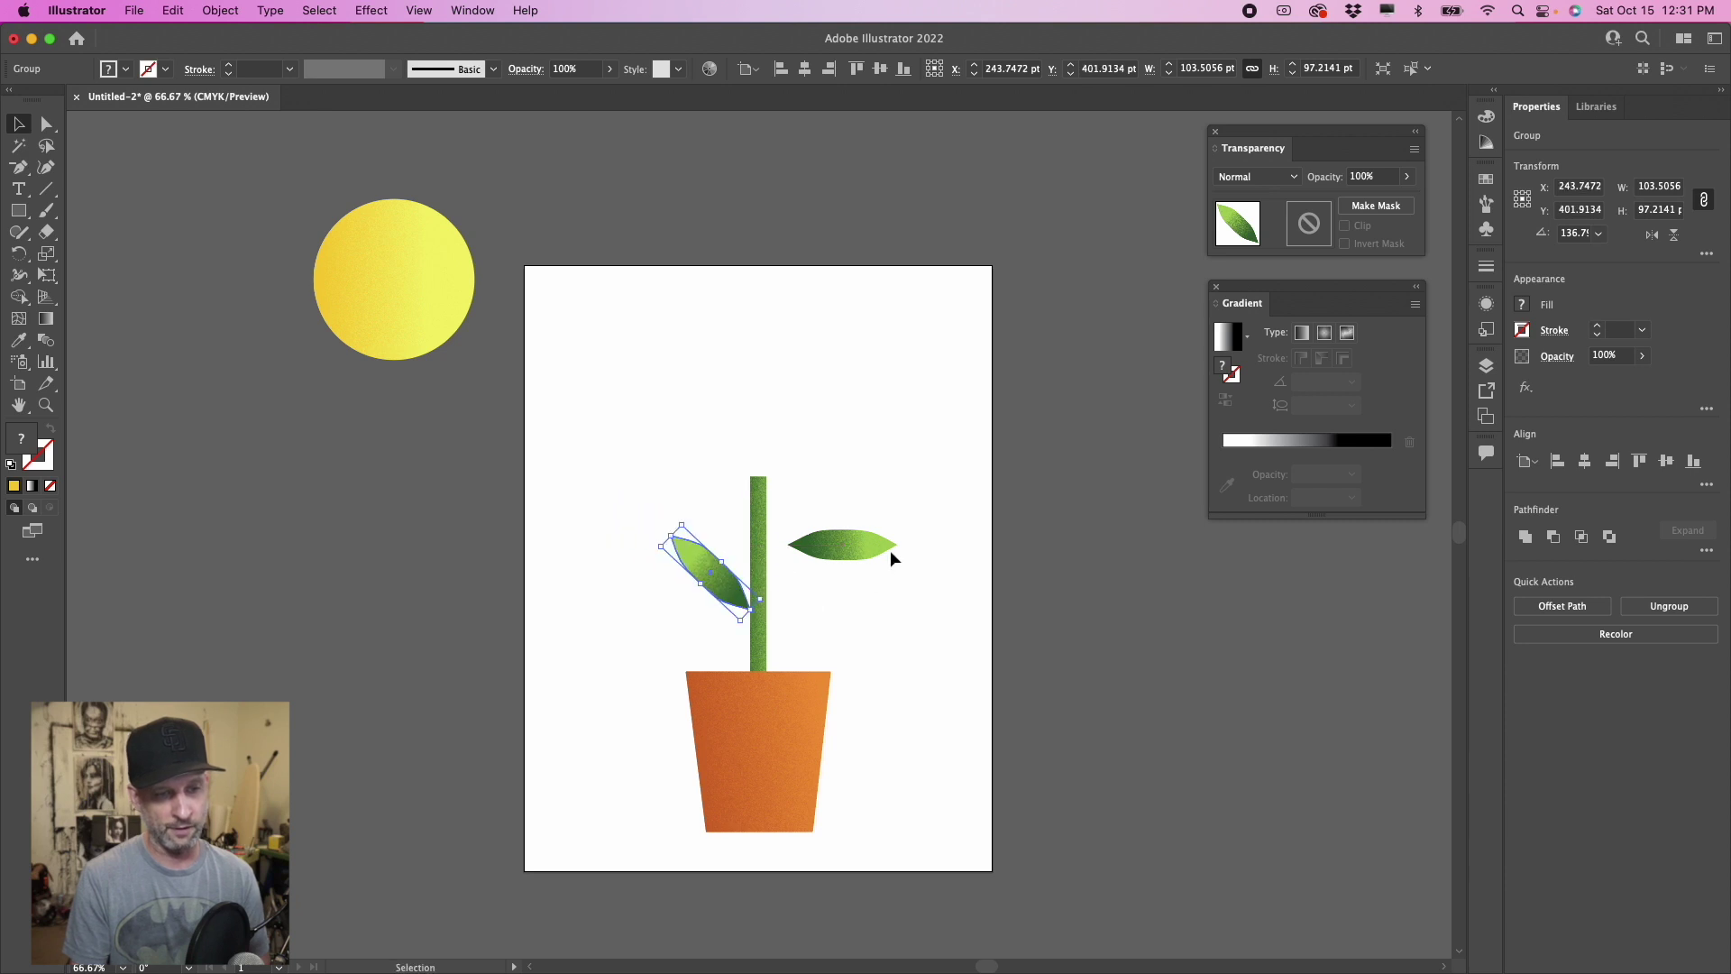
# Step: Scale down the right leaf, rotate it to about 29° and attach it to the stem's upper right side
pyautogui.click(889, 545)
pyautogui.moveTo(906, 533); pyautogui.dragTo(896, 495)
pyautogui.moveTo(876, 542); pyautogui.dragTo(846, 500)
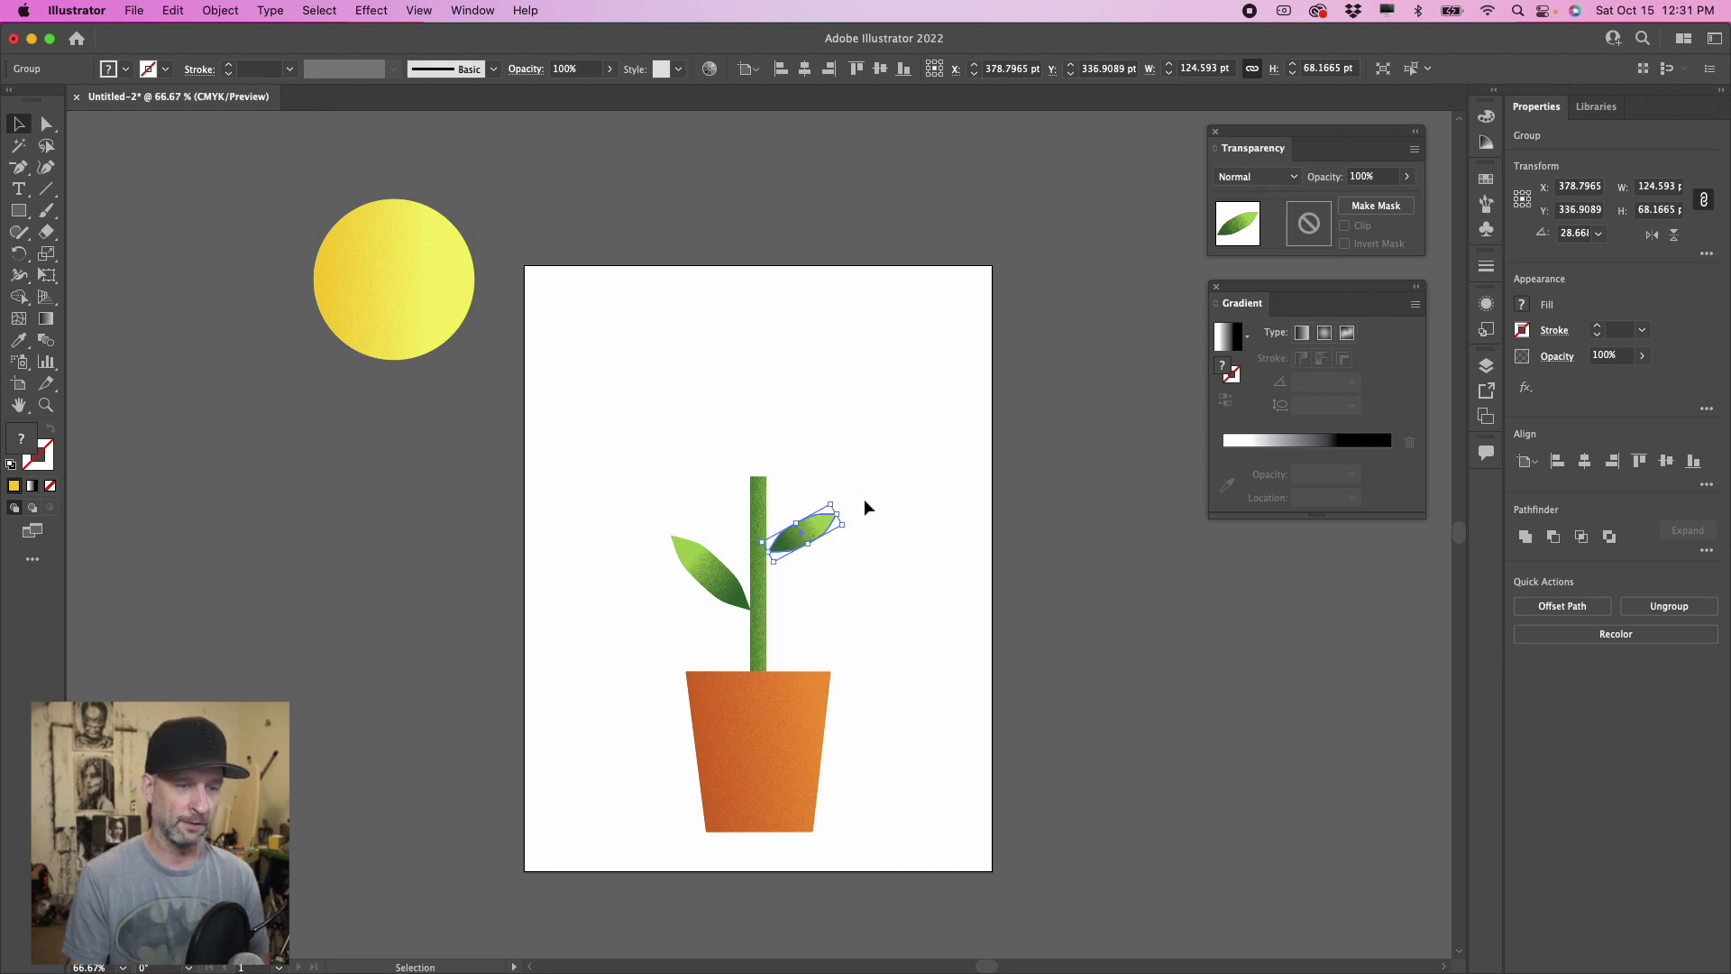
pyautogui.click(891, 510)
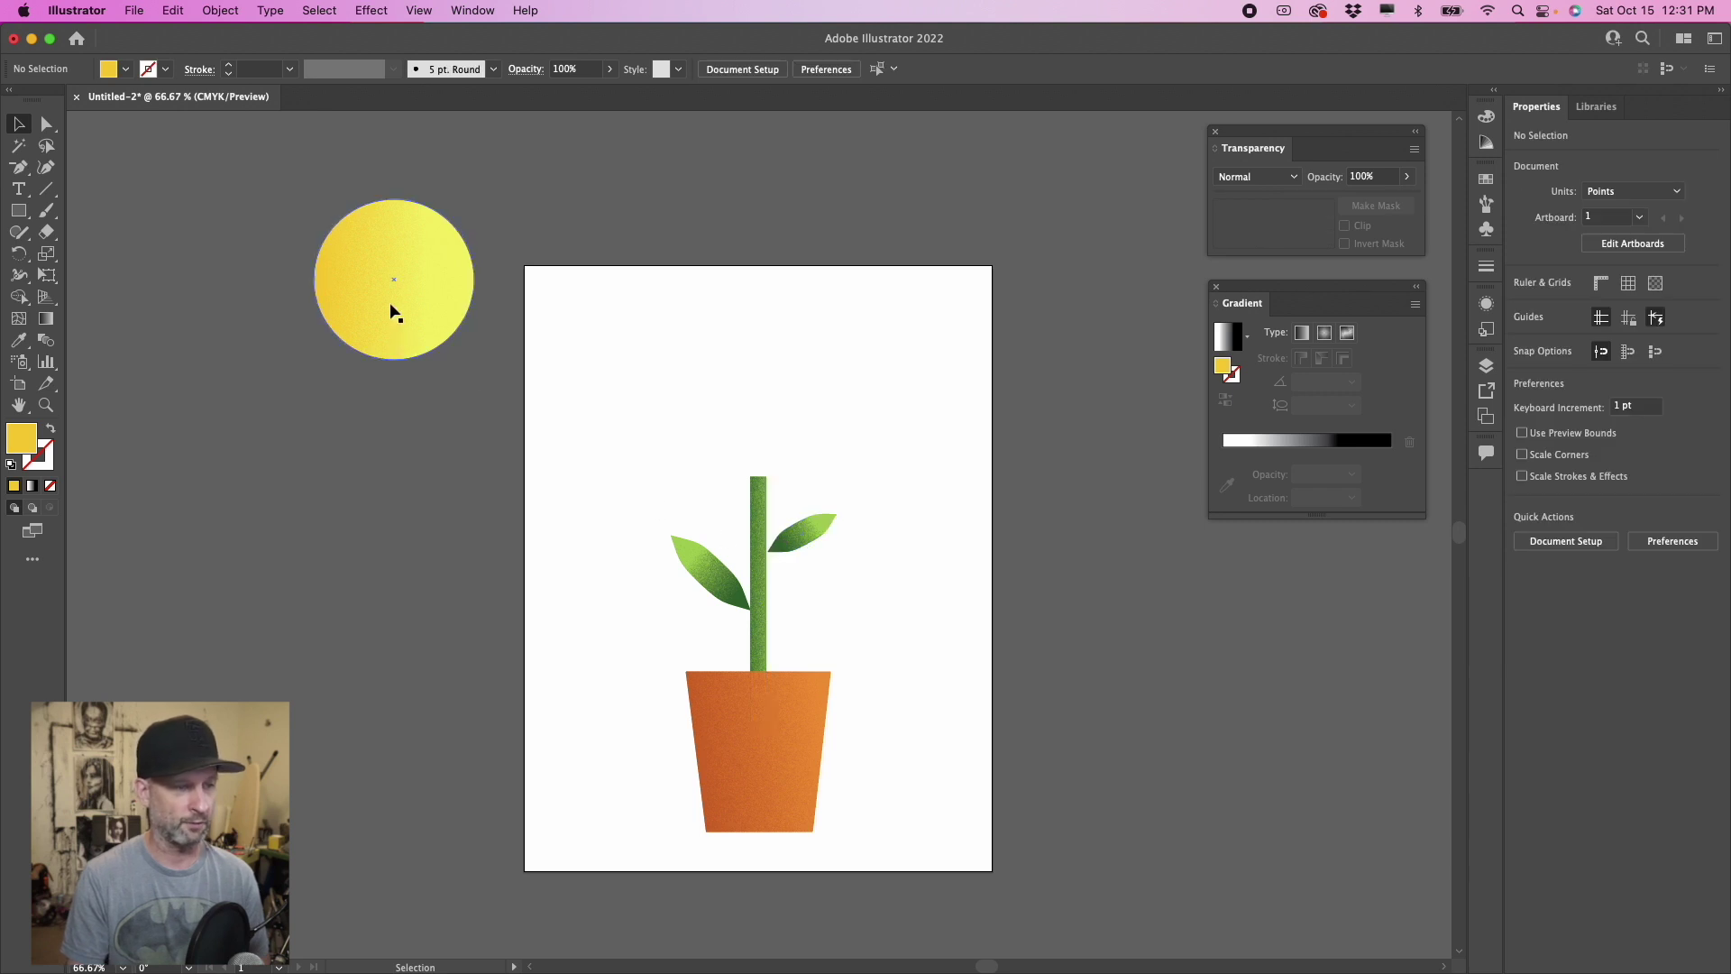
# Step: Place the yellow circle on top of the stem as the flower head, horizontally centred on the artboard
pyautogui.moveTo(424, 286); pyautogui.dragTo(787, 442)
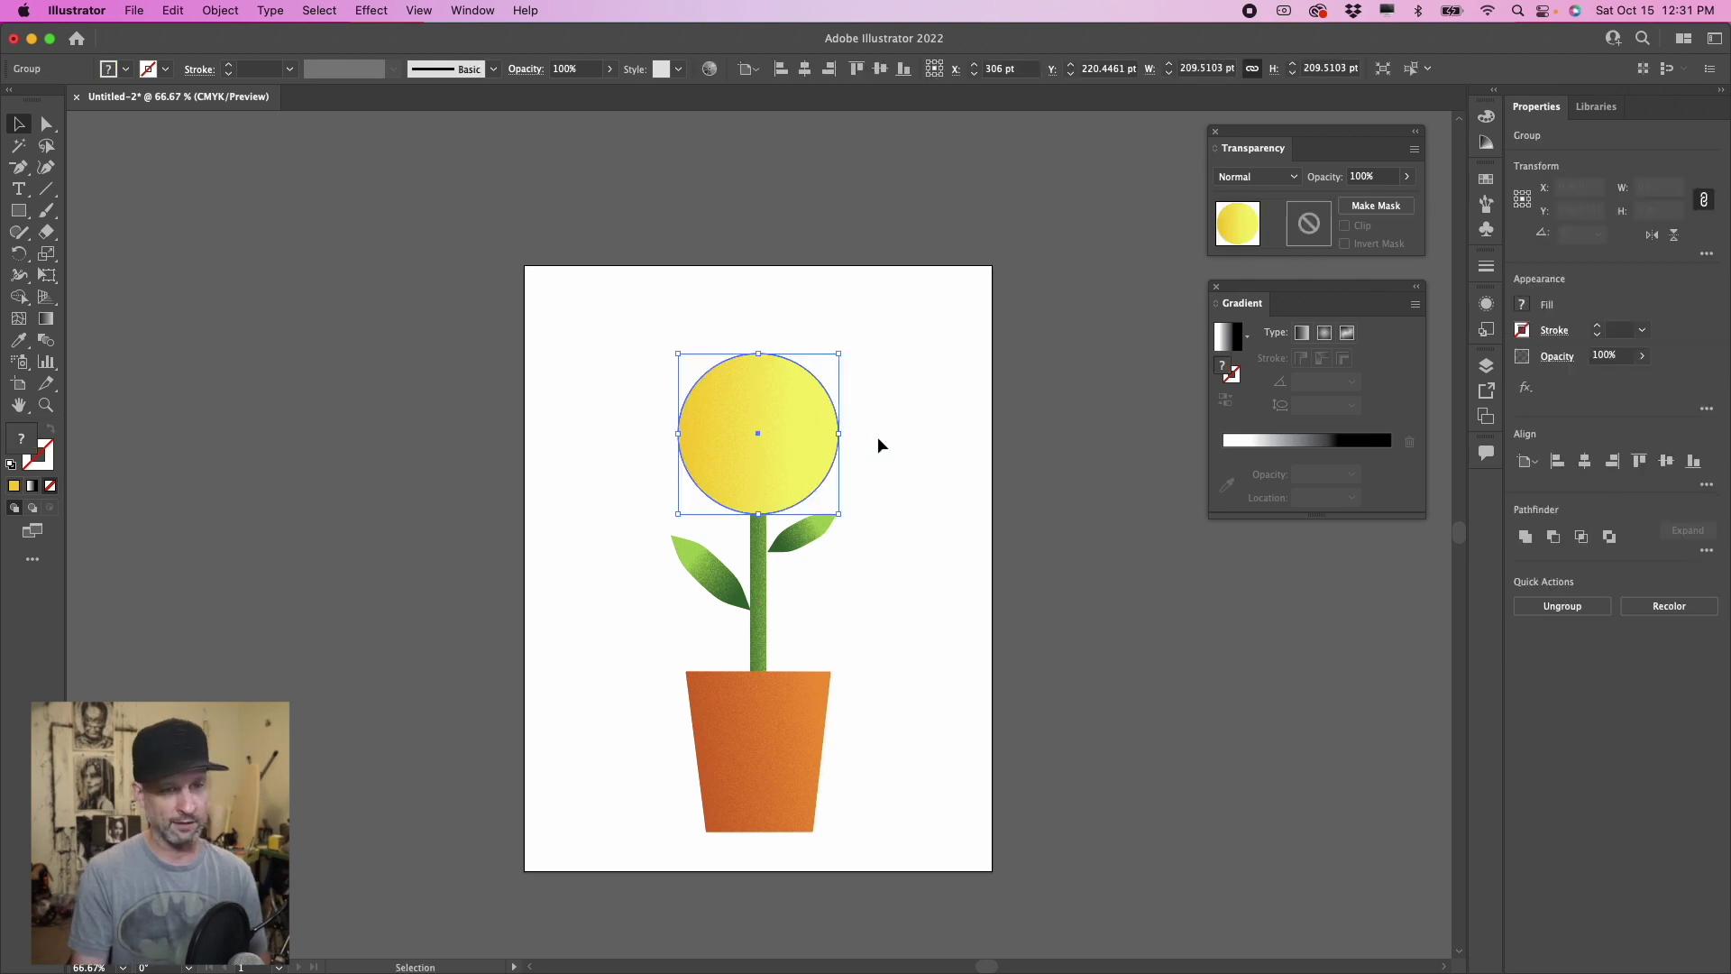
pyautogui.click(895, 436)
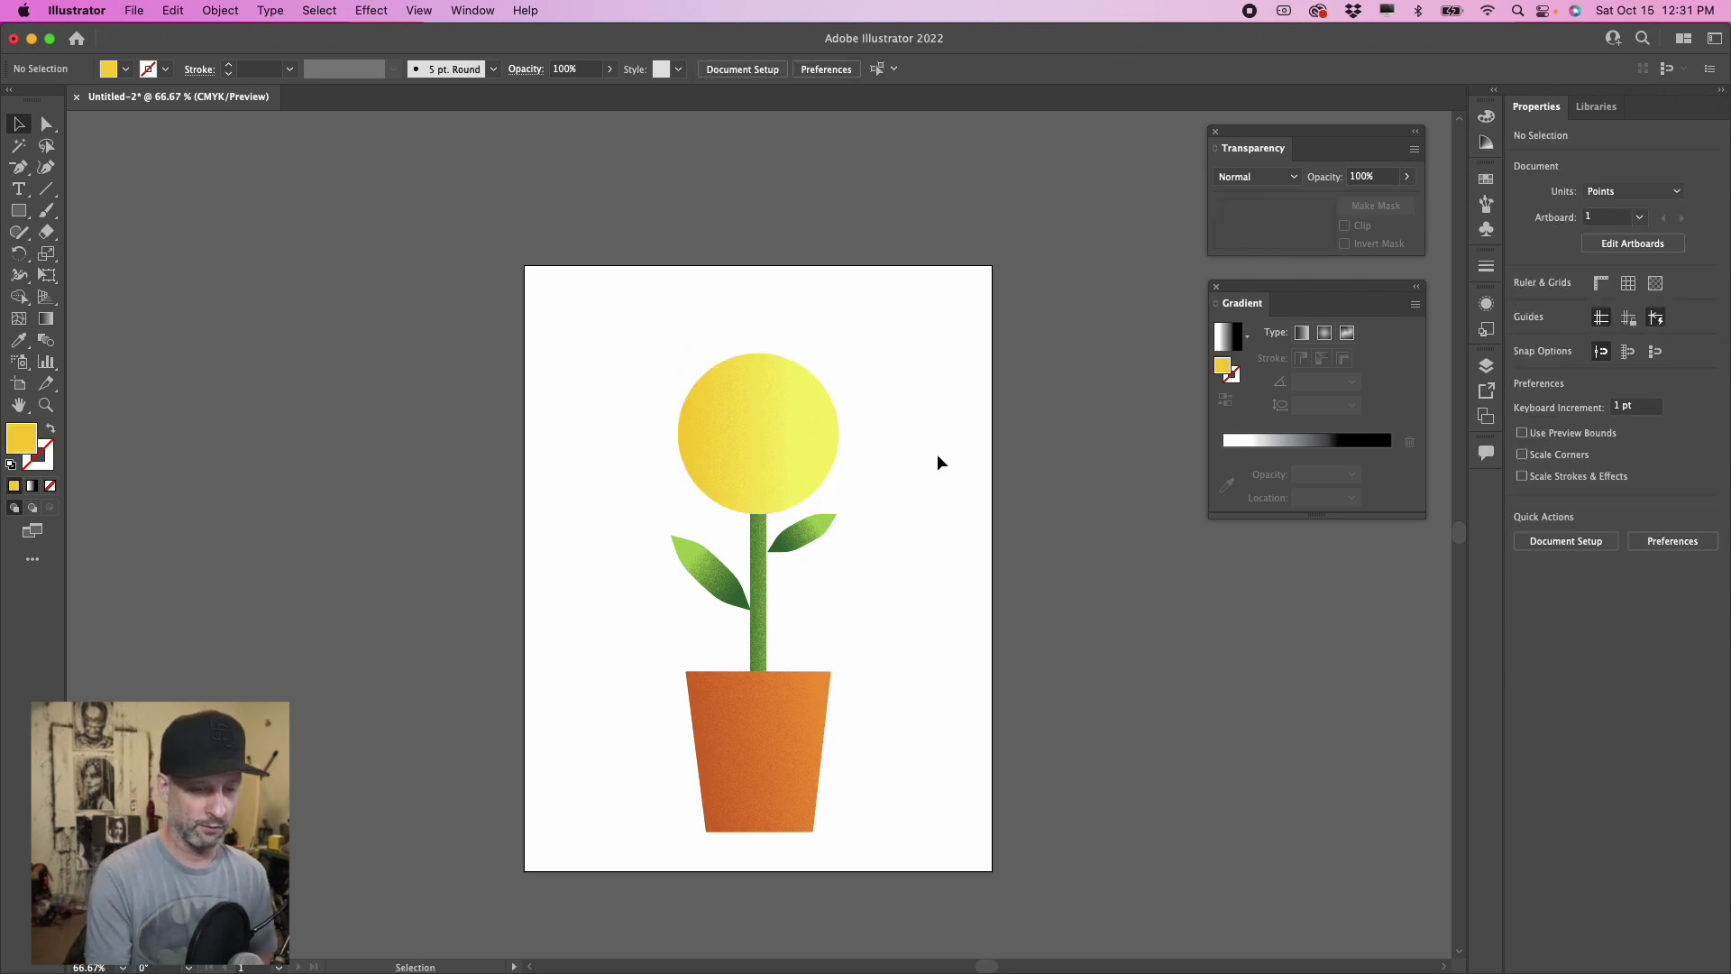
pyautogui.press('super+1')
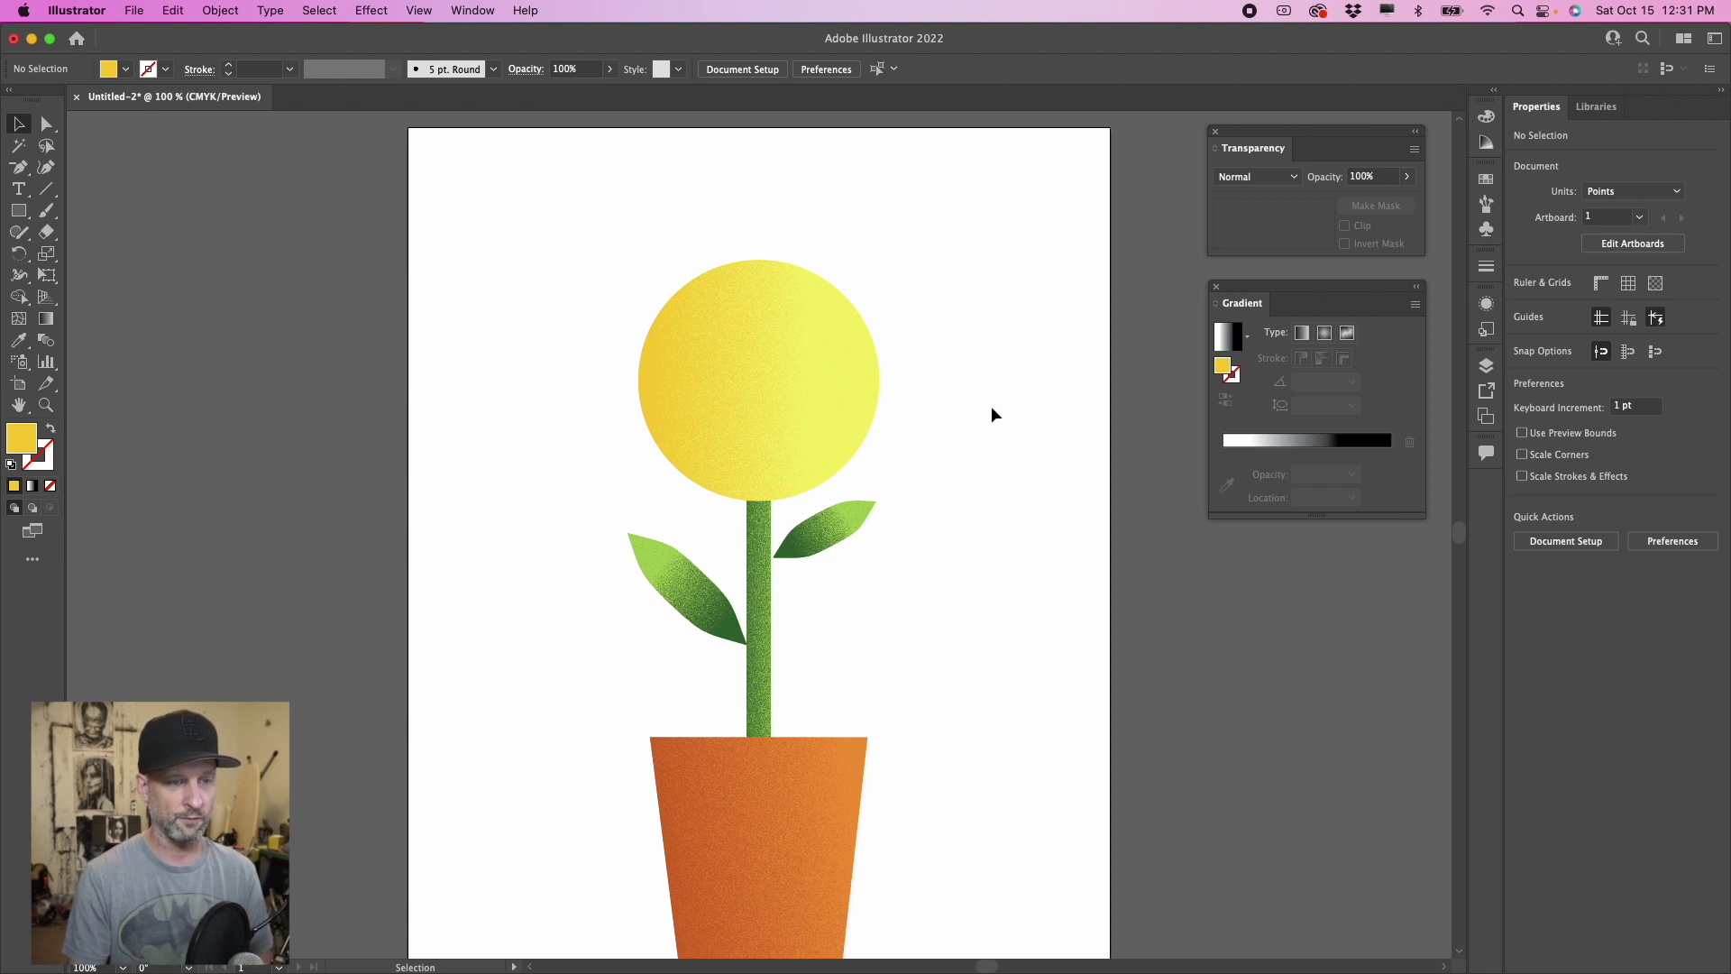
pyautogui.scroll(-3, 989, 404)
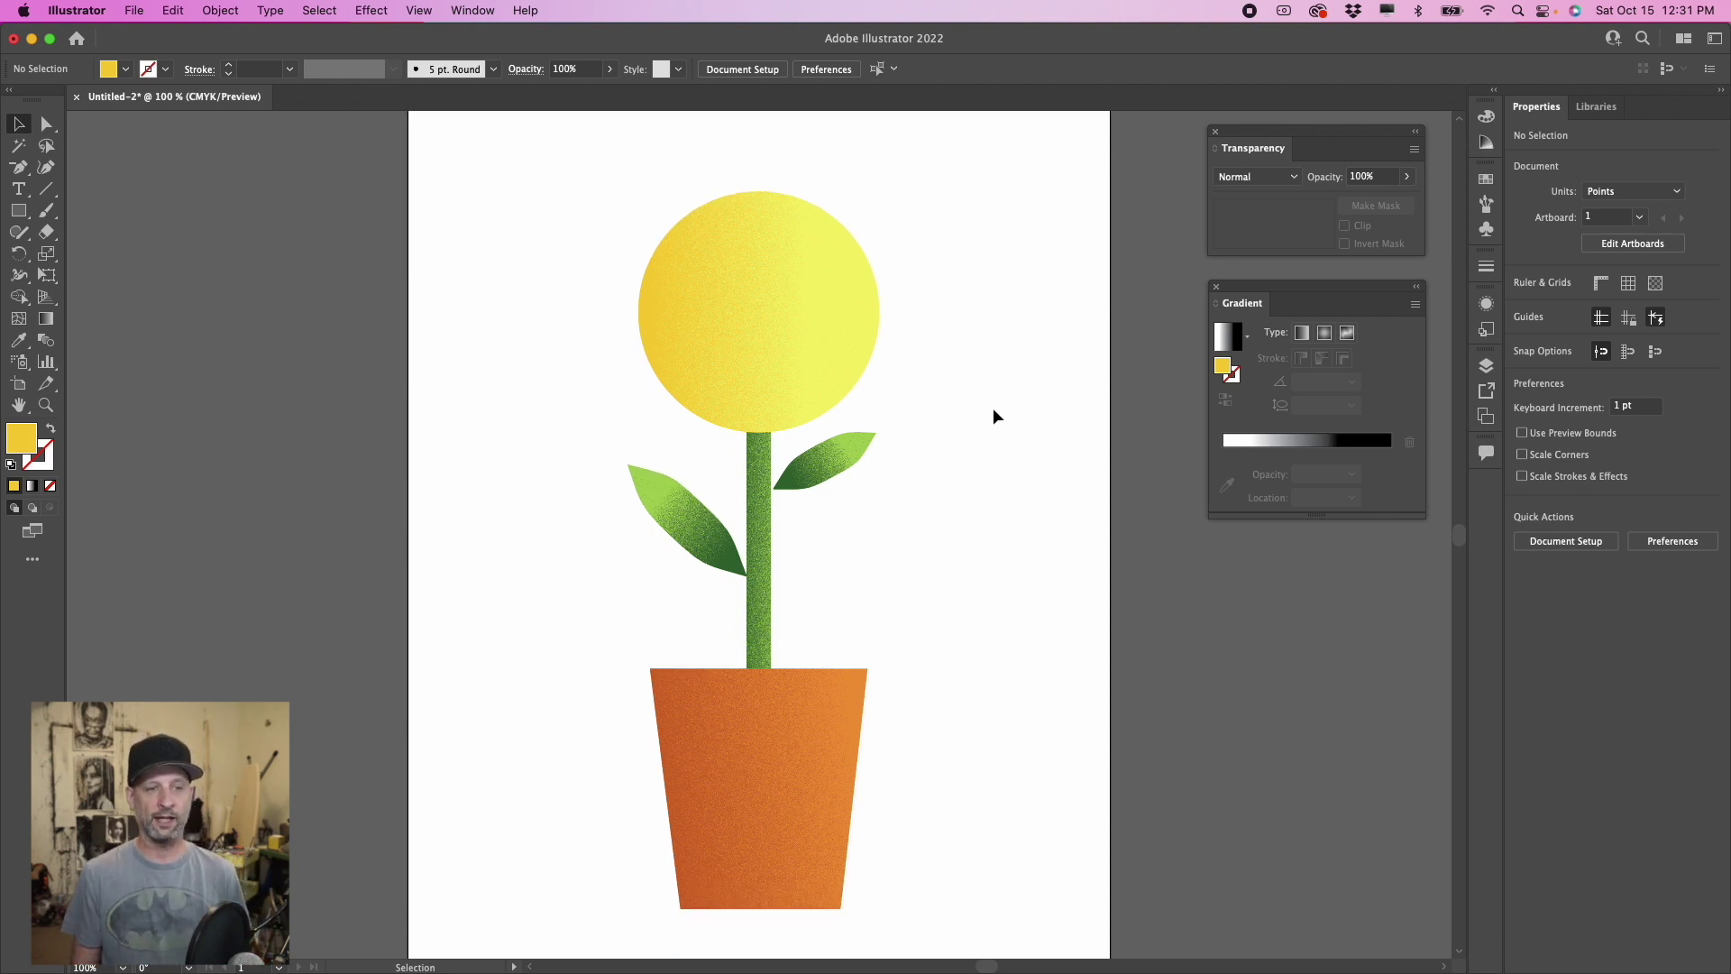